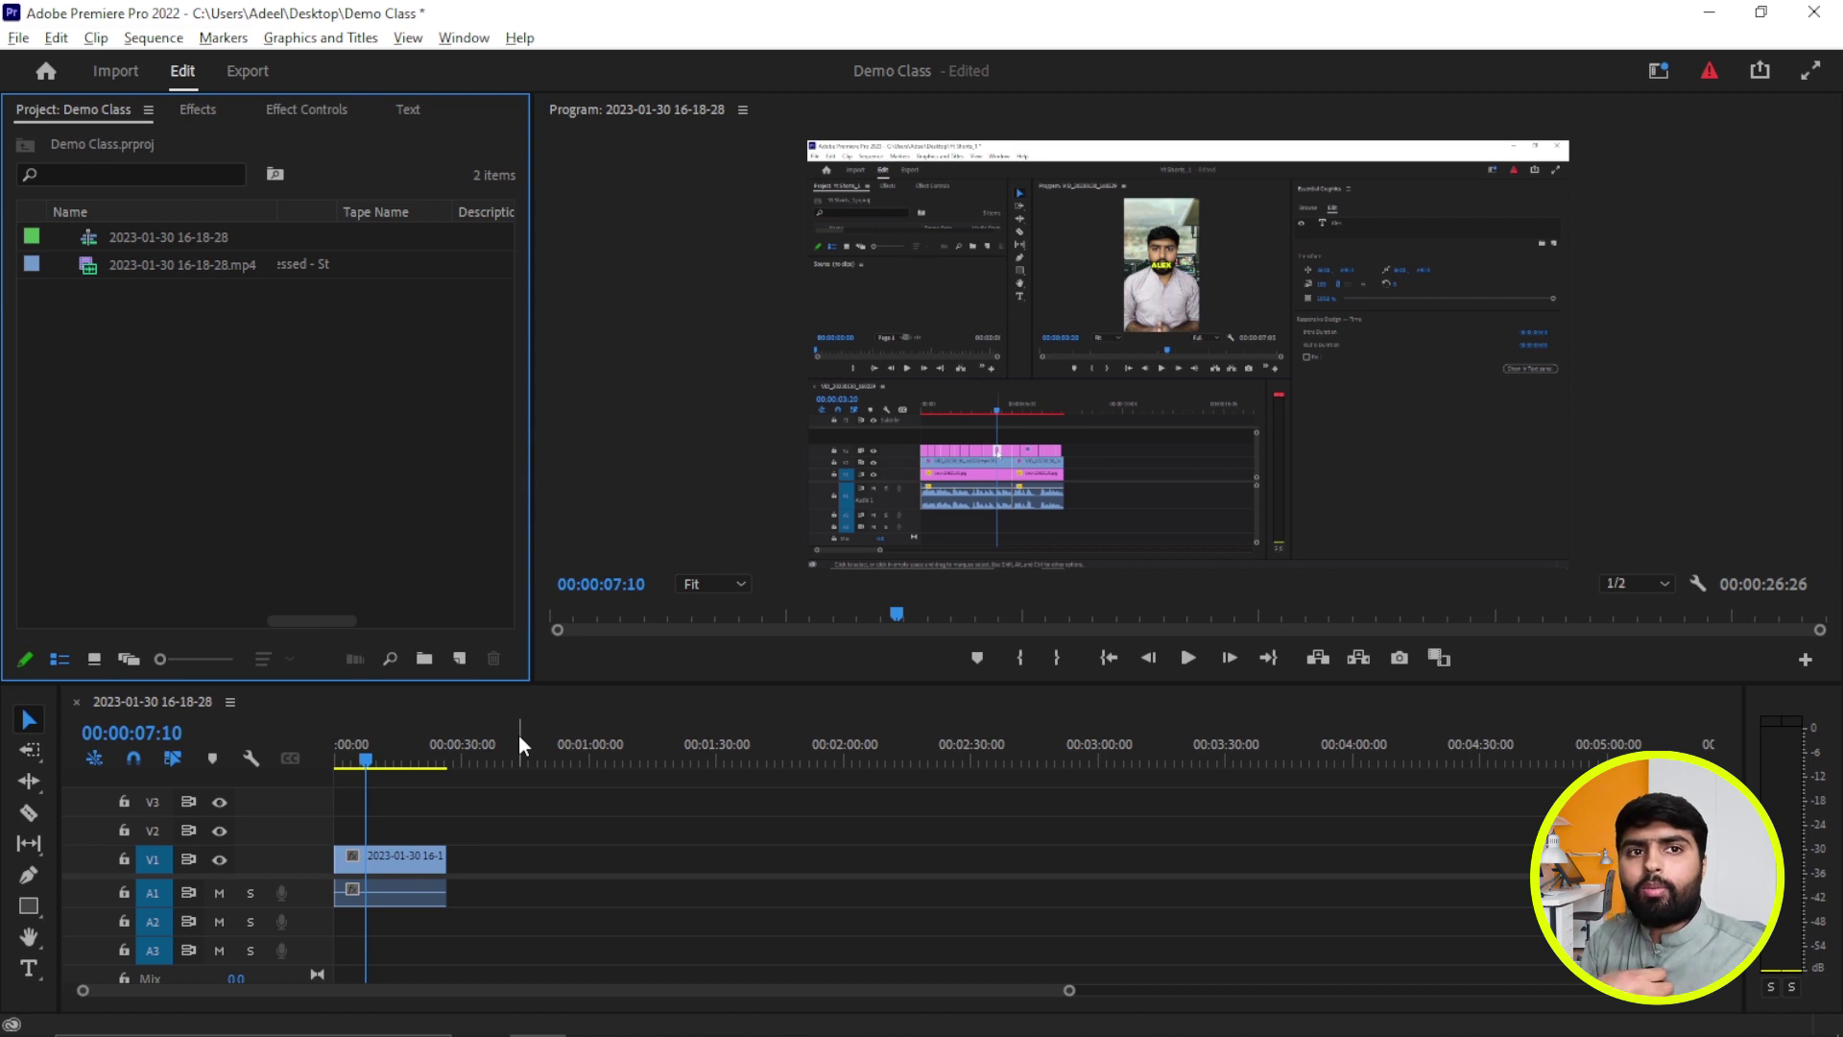
{"action": "key", "text": "alt"}
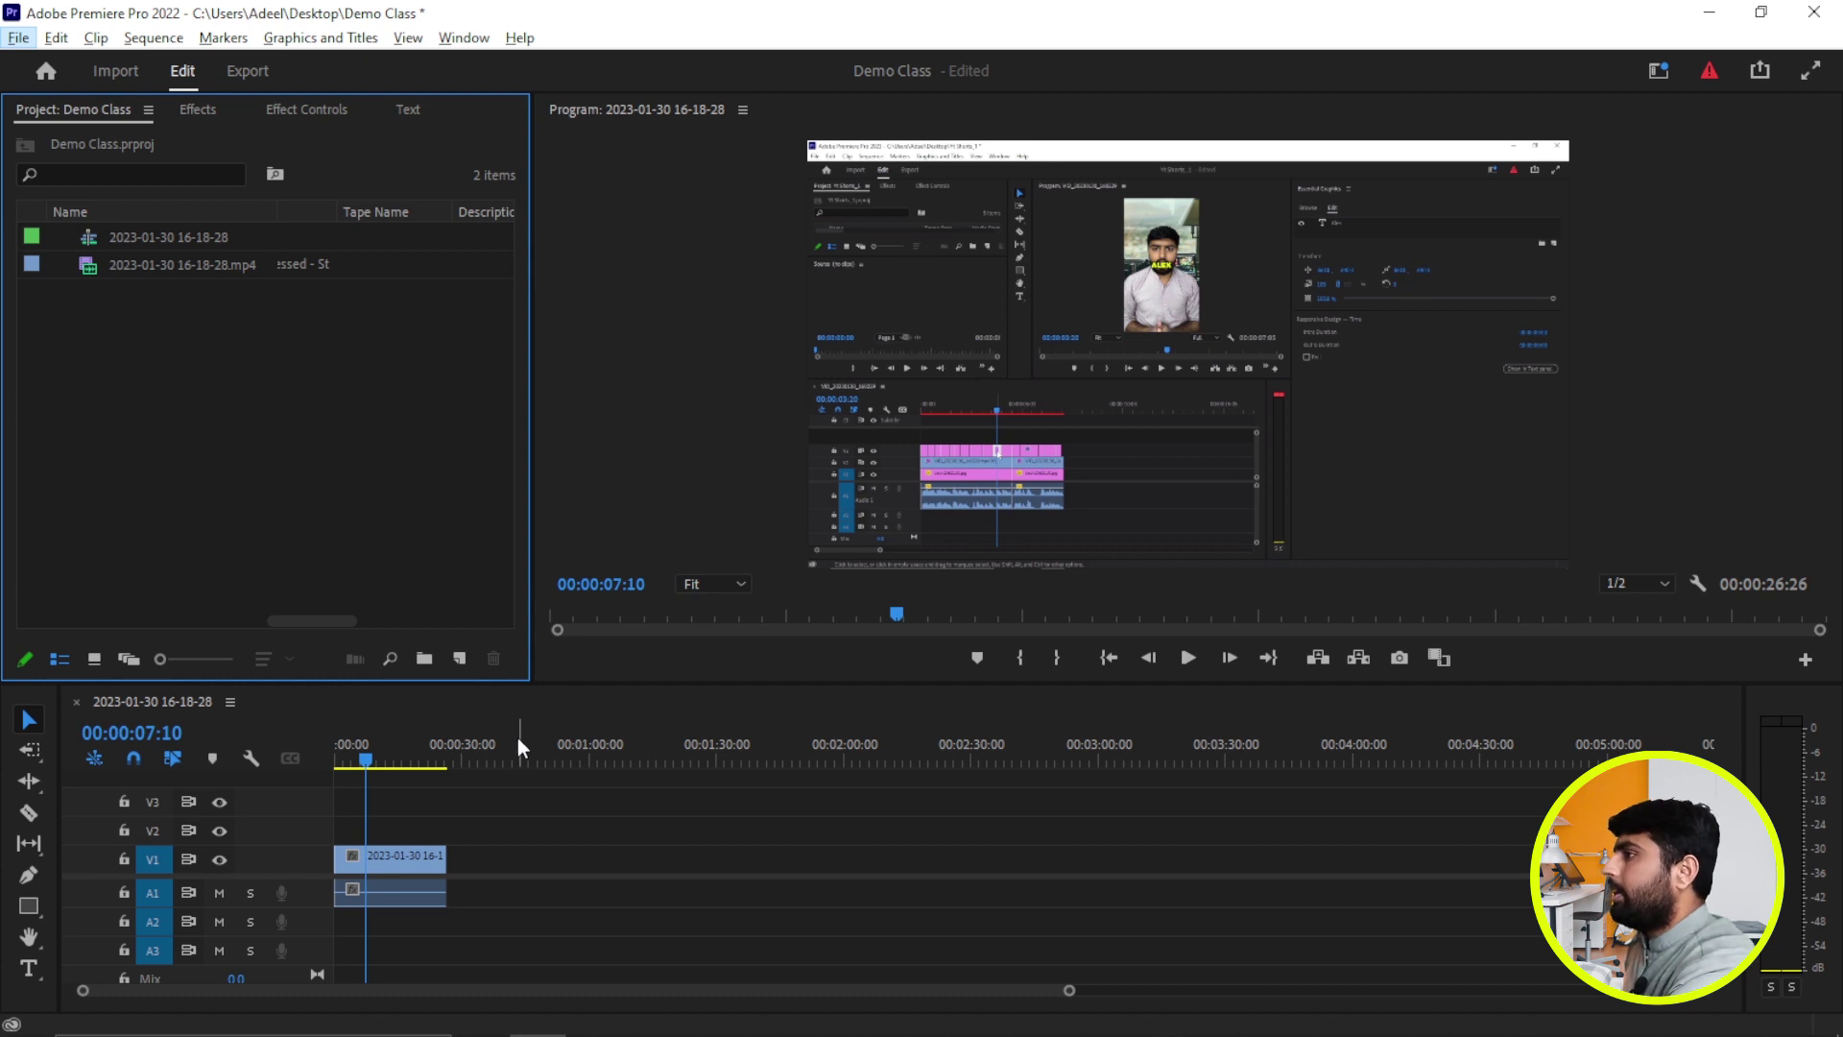
{"action": "left_click", "coordinate": [360, 429]}
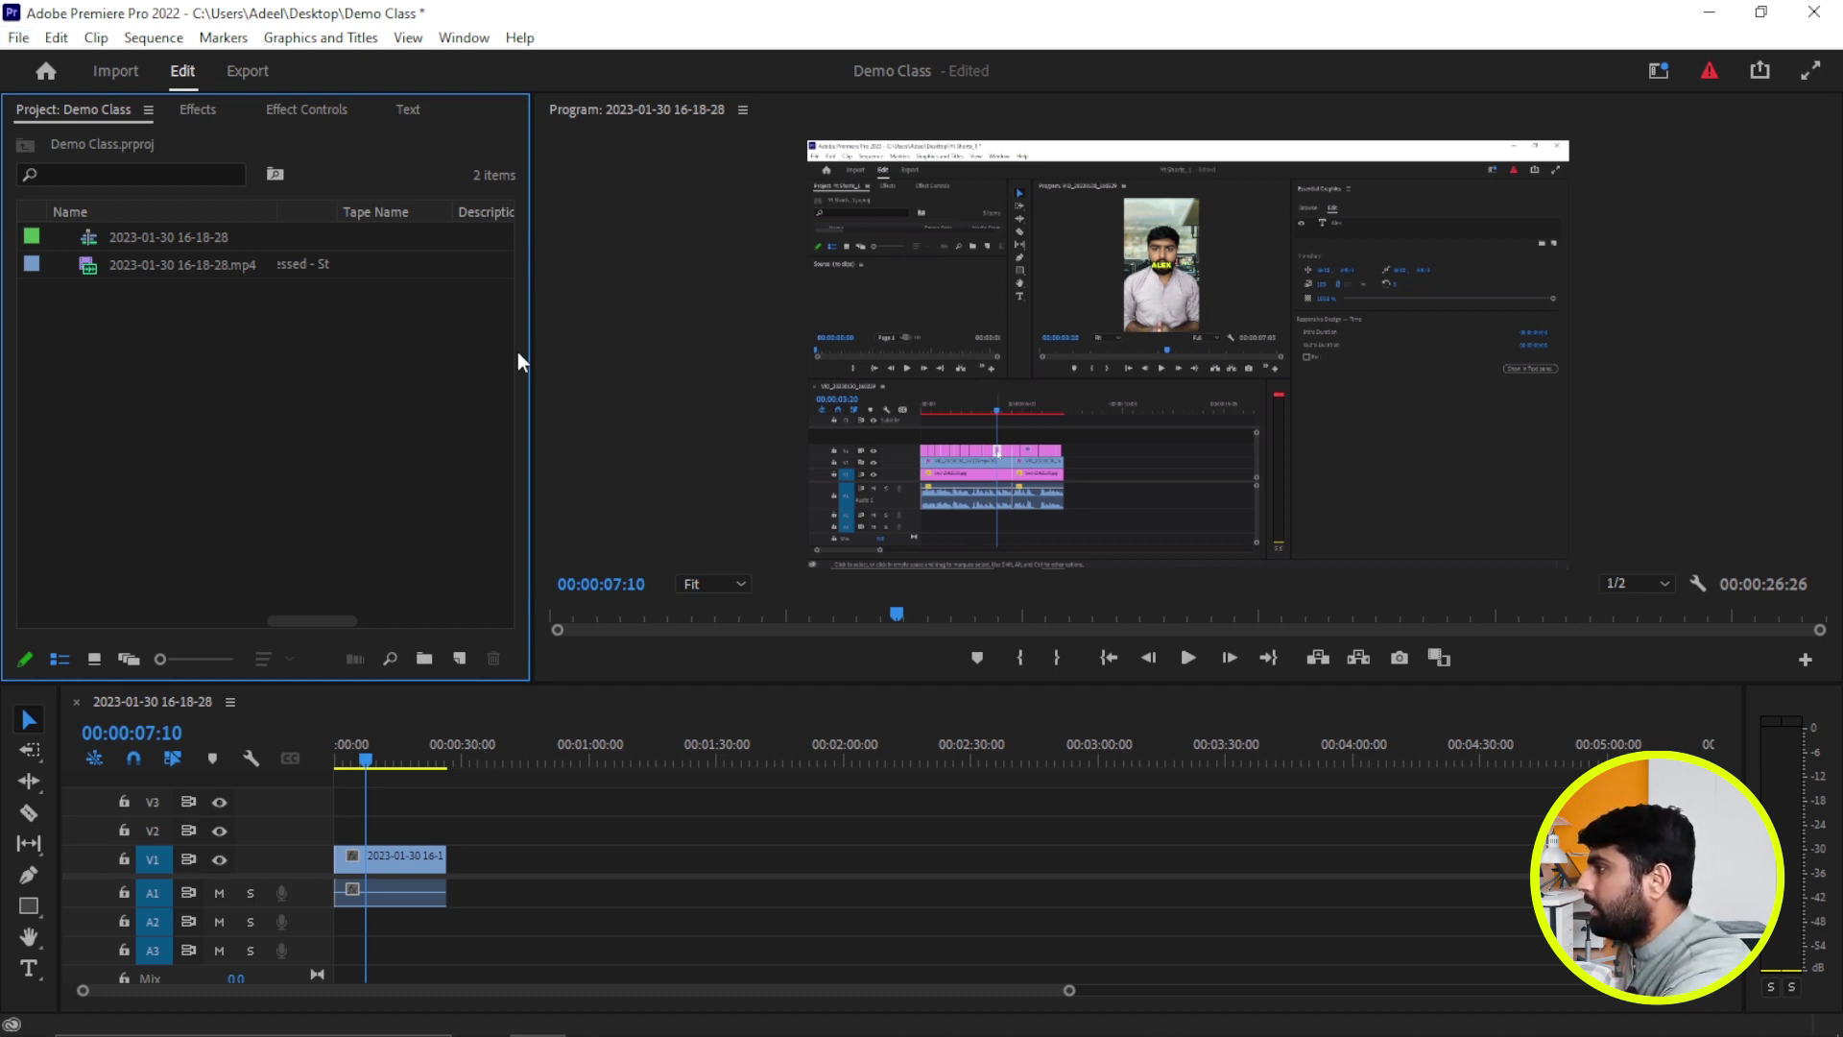
{"action": "left_click_drag", "start_coordinate": [530, 343], "coordinate": [541, 344]}
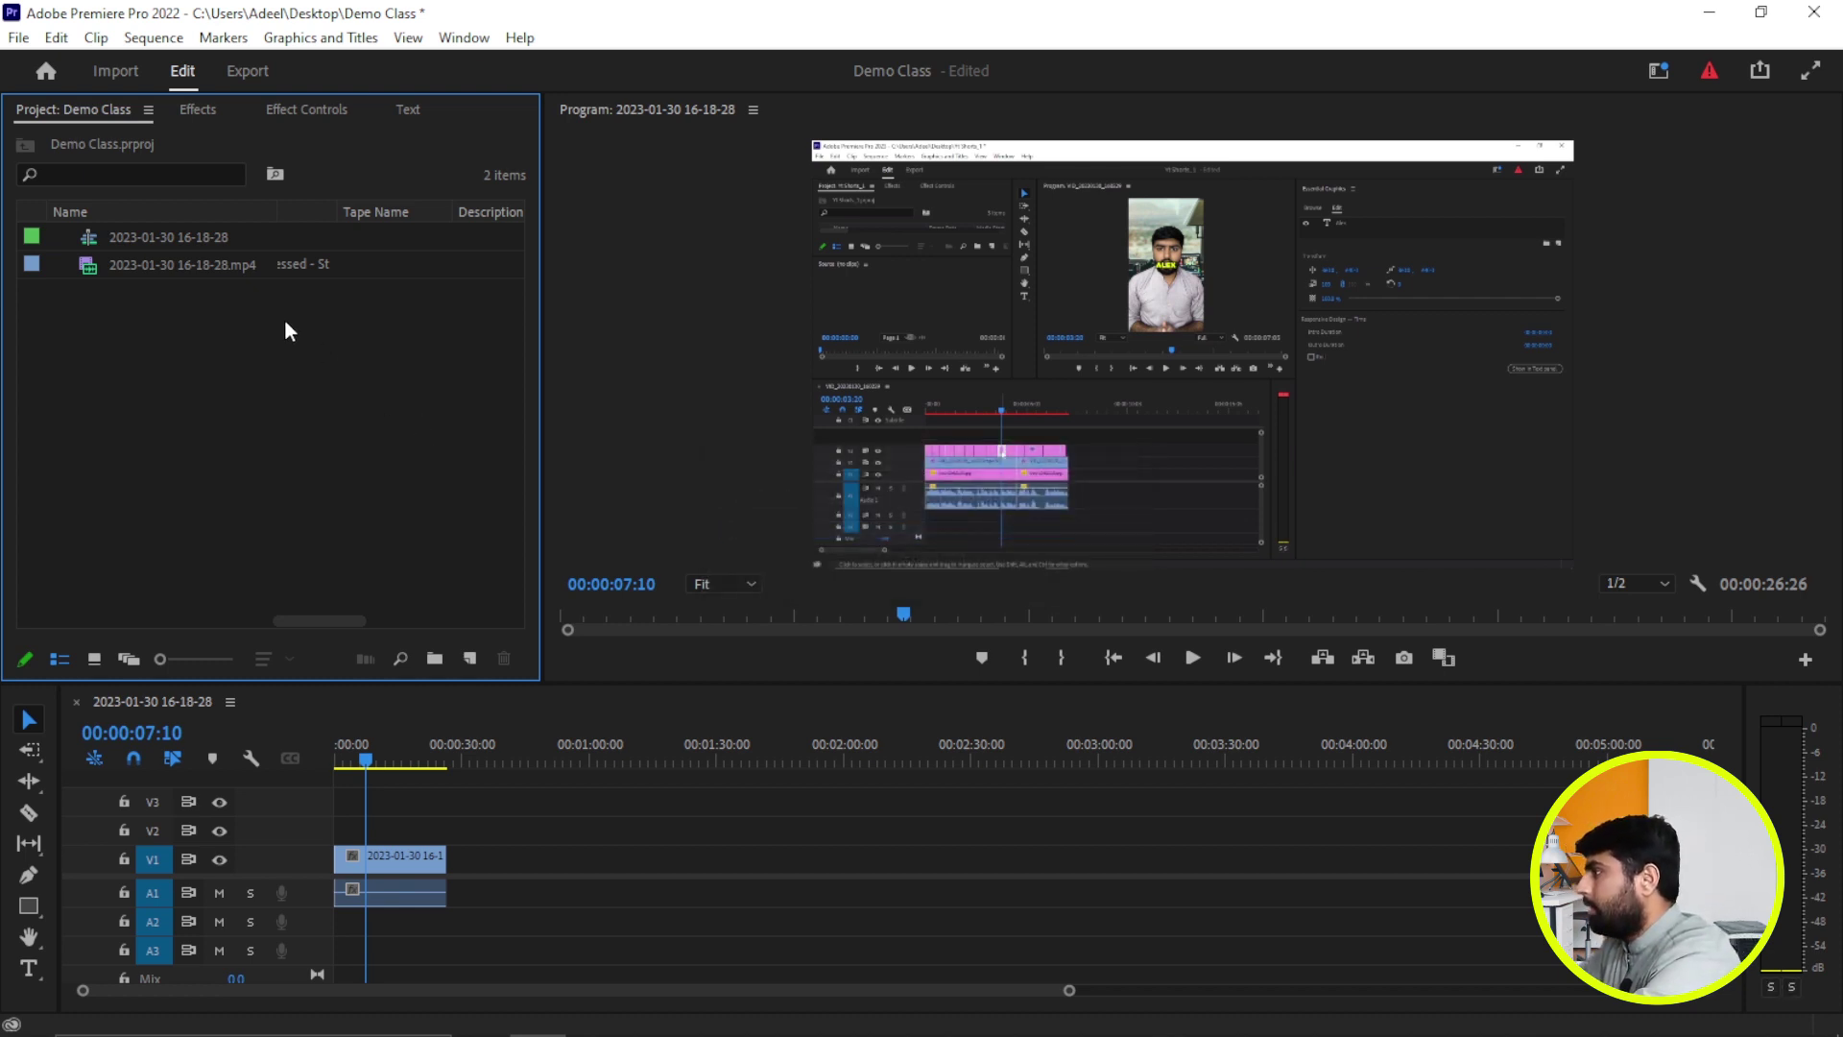
{"action": "left_click", "coordinate": [399, 855]}
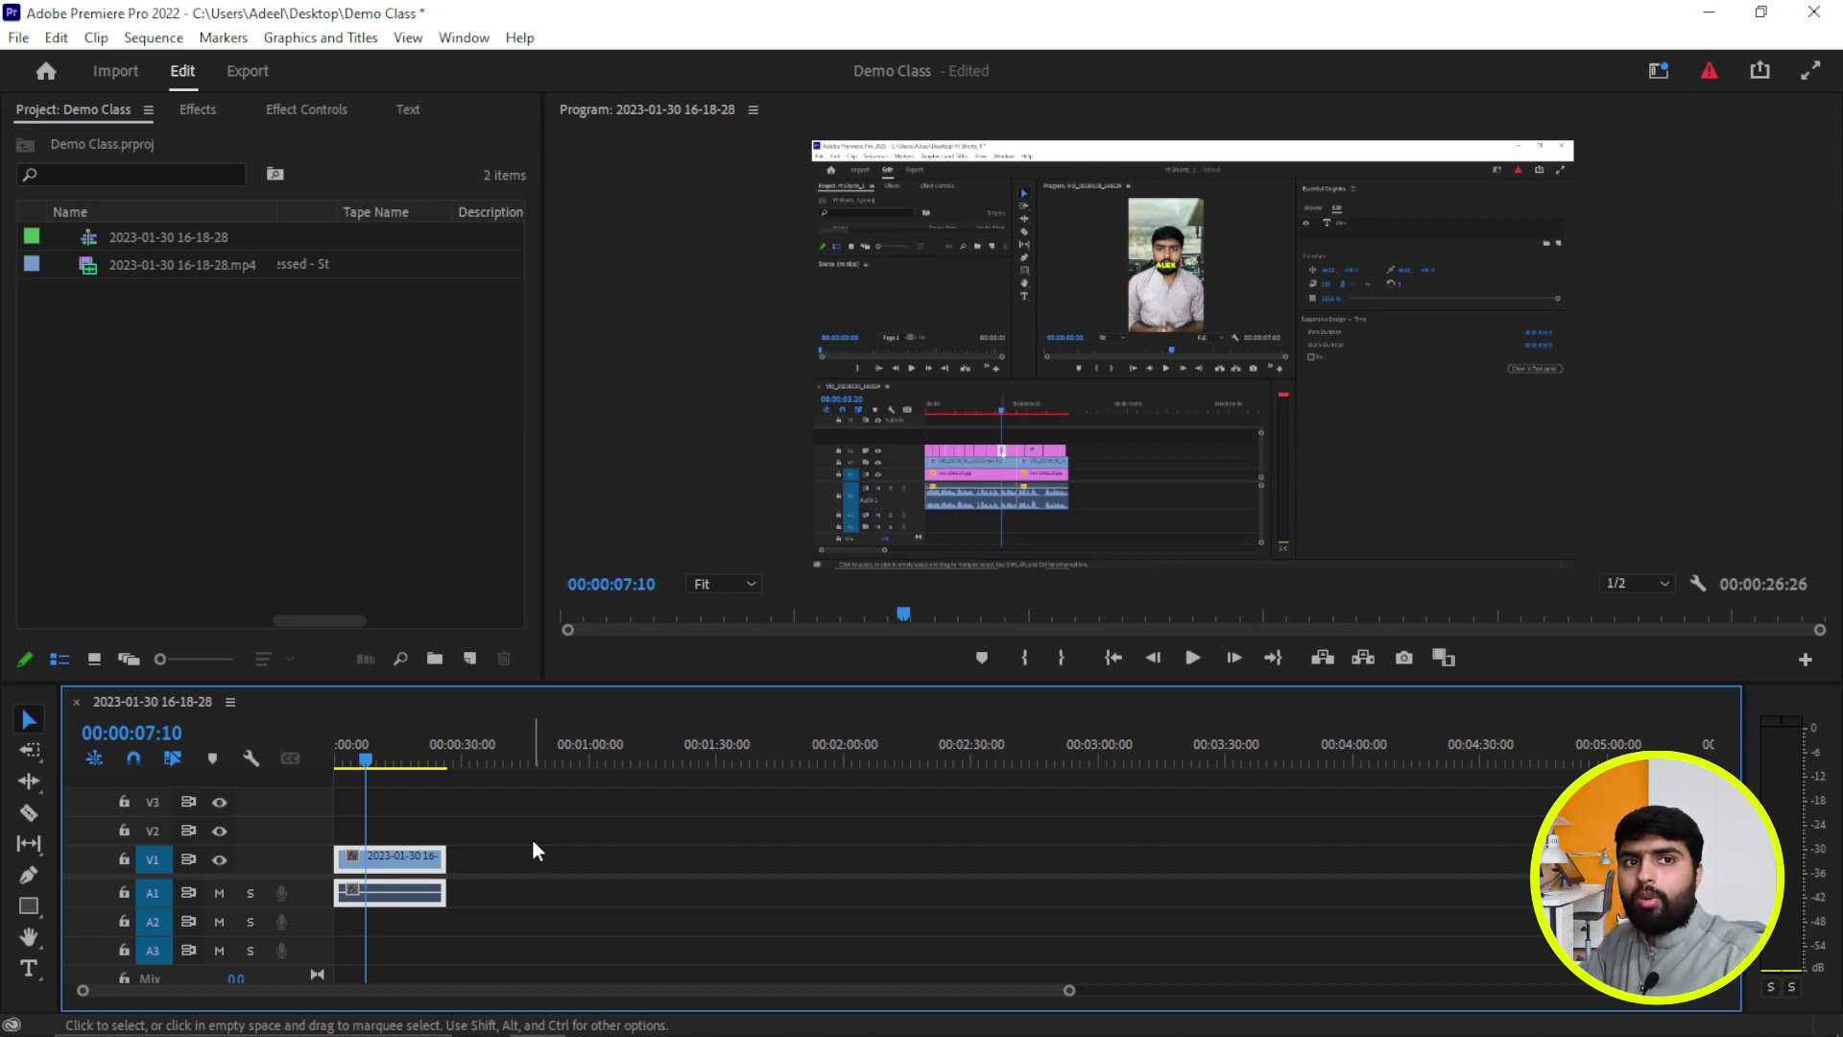
Zoom the Timeline in by scrolling and dragging its zoom bar
{"action": "scroll", "coordinate": [602, 891], "scroll_direction": "down", "scroll_amount": 2}
{"action": "scroll", "coordinate": [620, 891], "scroll_direction": "down", "scroll_amount": 2}
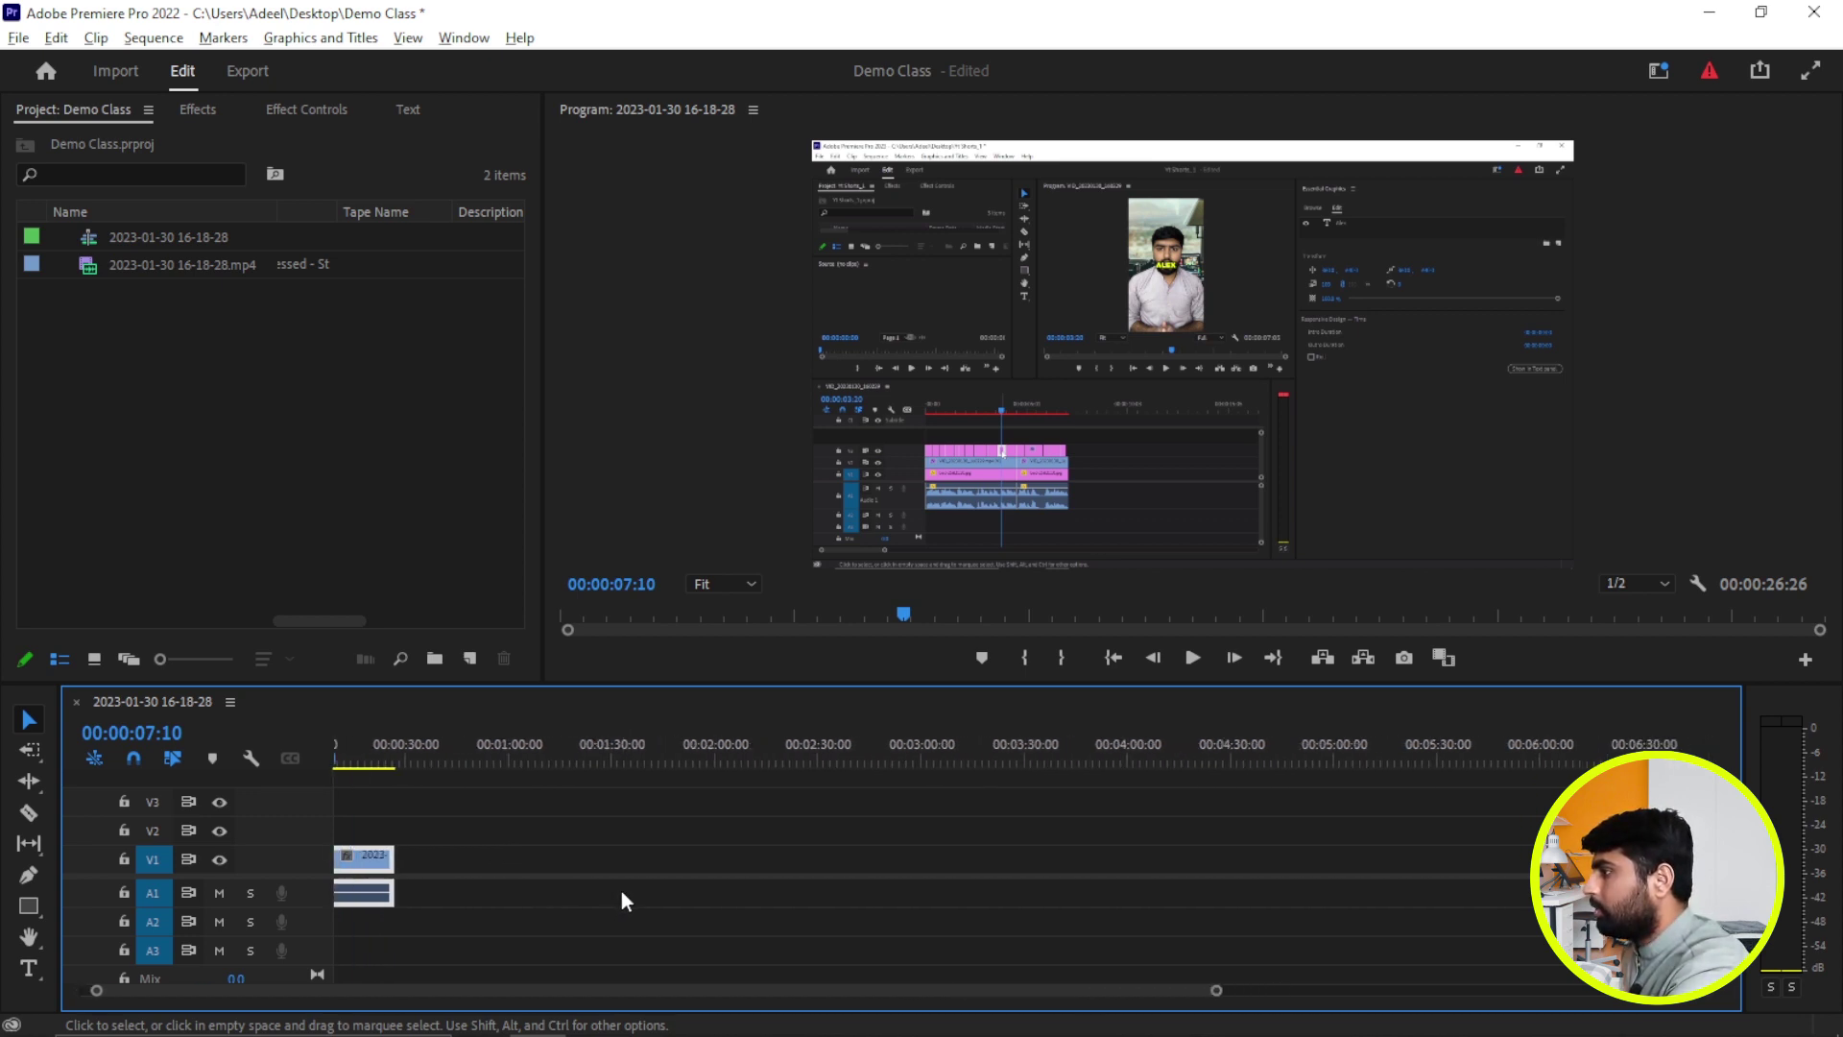
{"action": "scroll", "coordinate": [629, 901], "scroll_direction": "down", "scroll_amount": 2}
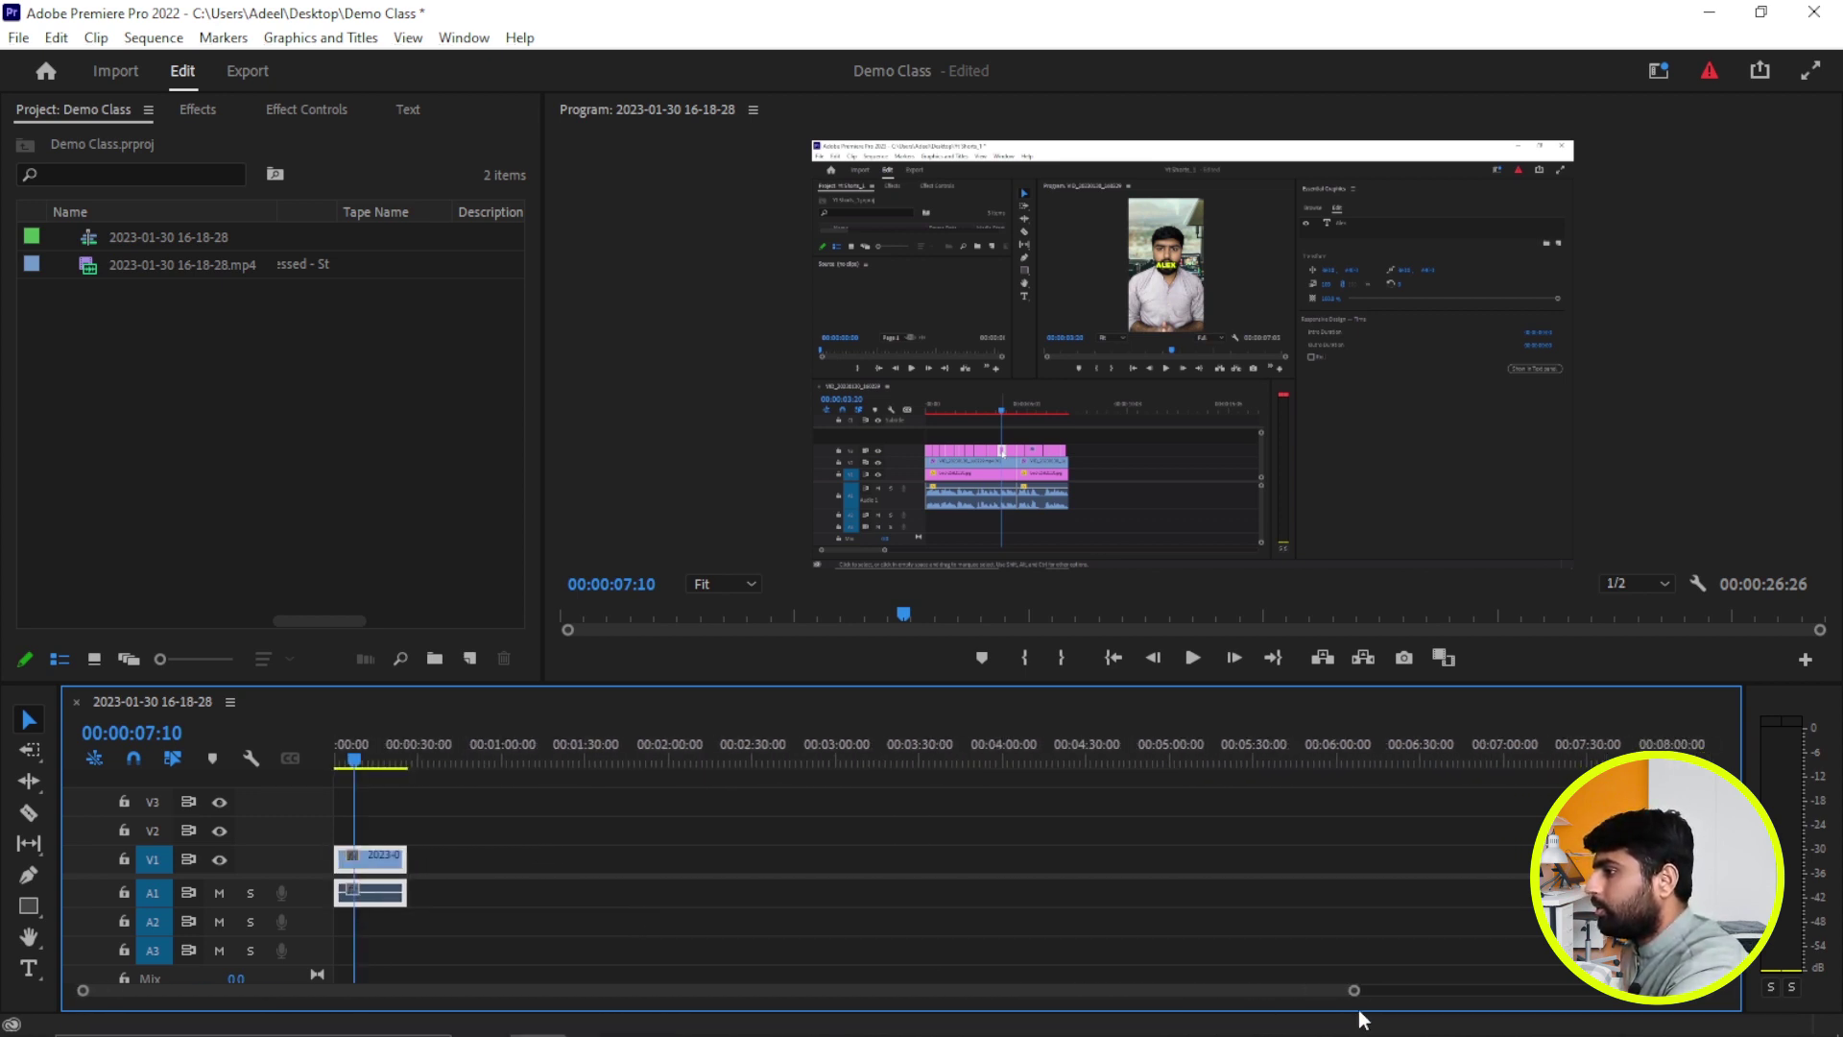
{"action": "left_click_drag", "start_coordinate": [1358, 993], "coordinate": [1141, 1000]}
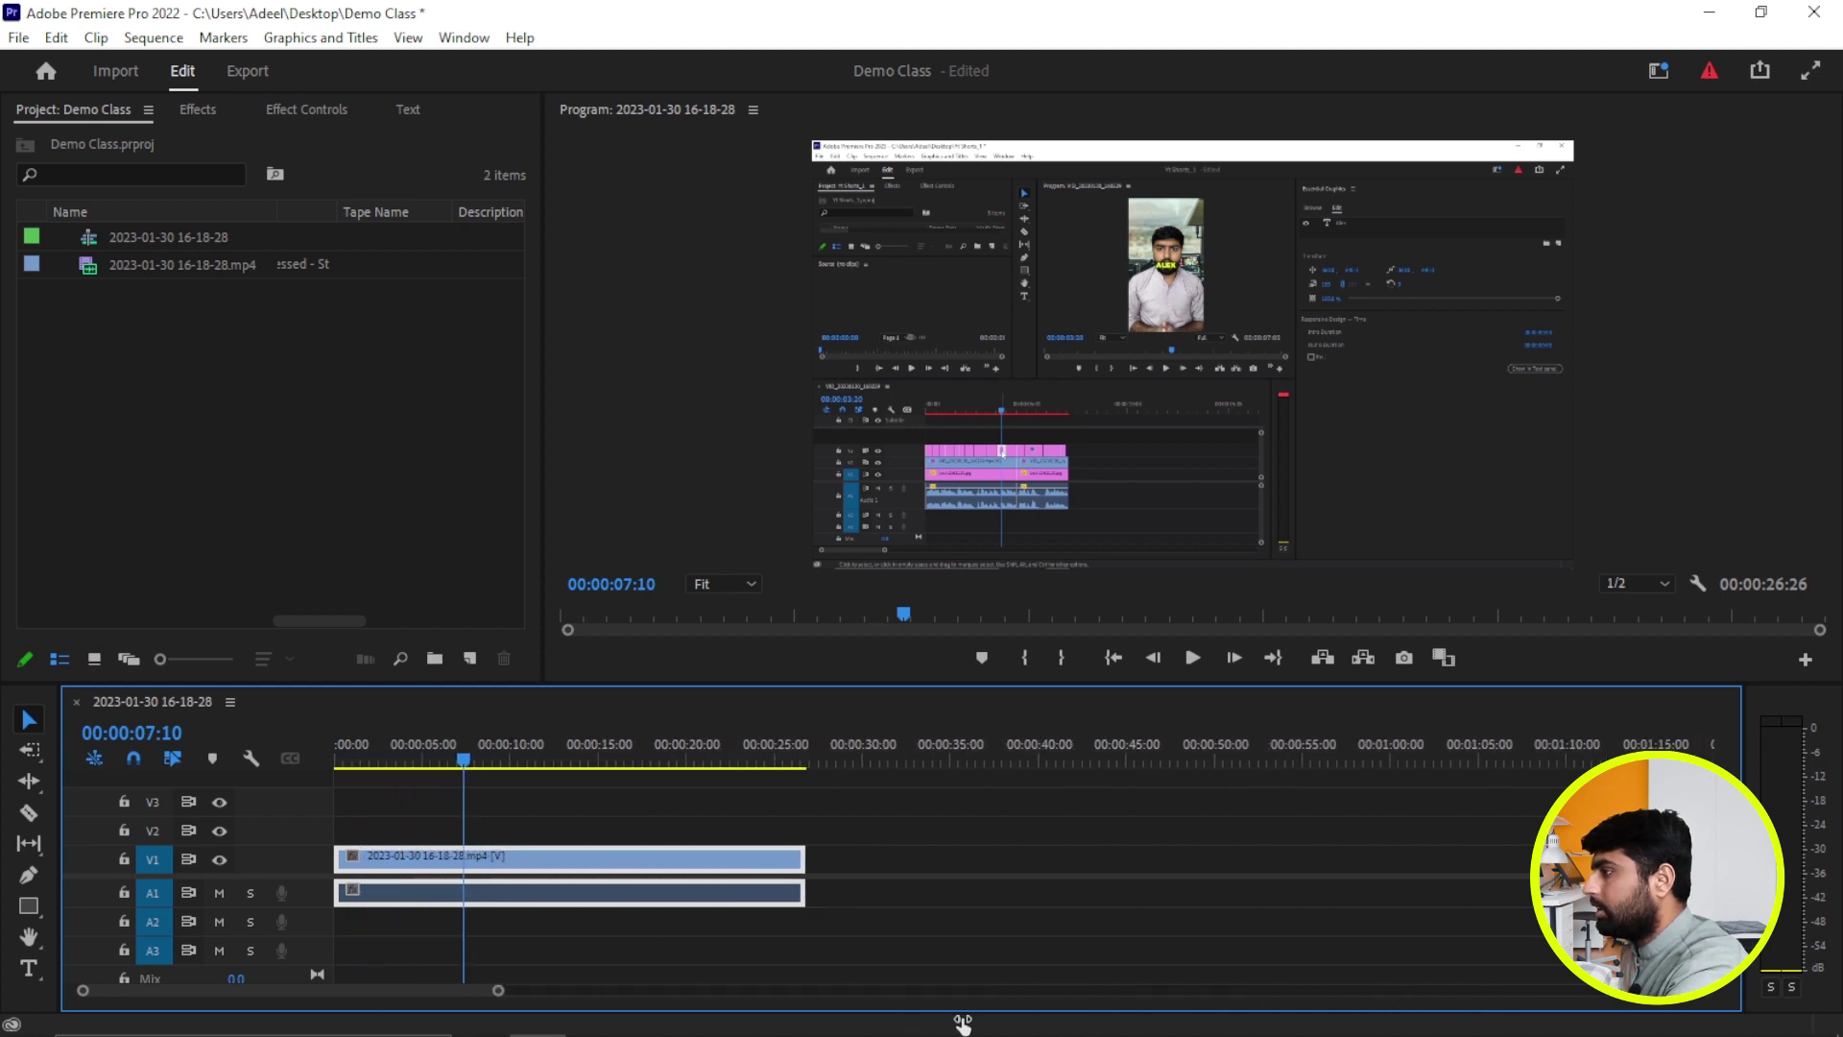
{"action": "scroll", "coordinate": [1218, 982], "scroll_direction": "up", "scroll_amount": 2}
{"action": "scroll", "coordinate": [1189, 981], "scroll_direction": "up", "scroll_amount": 1}
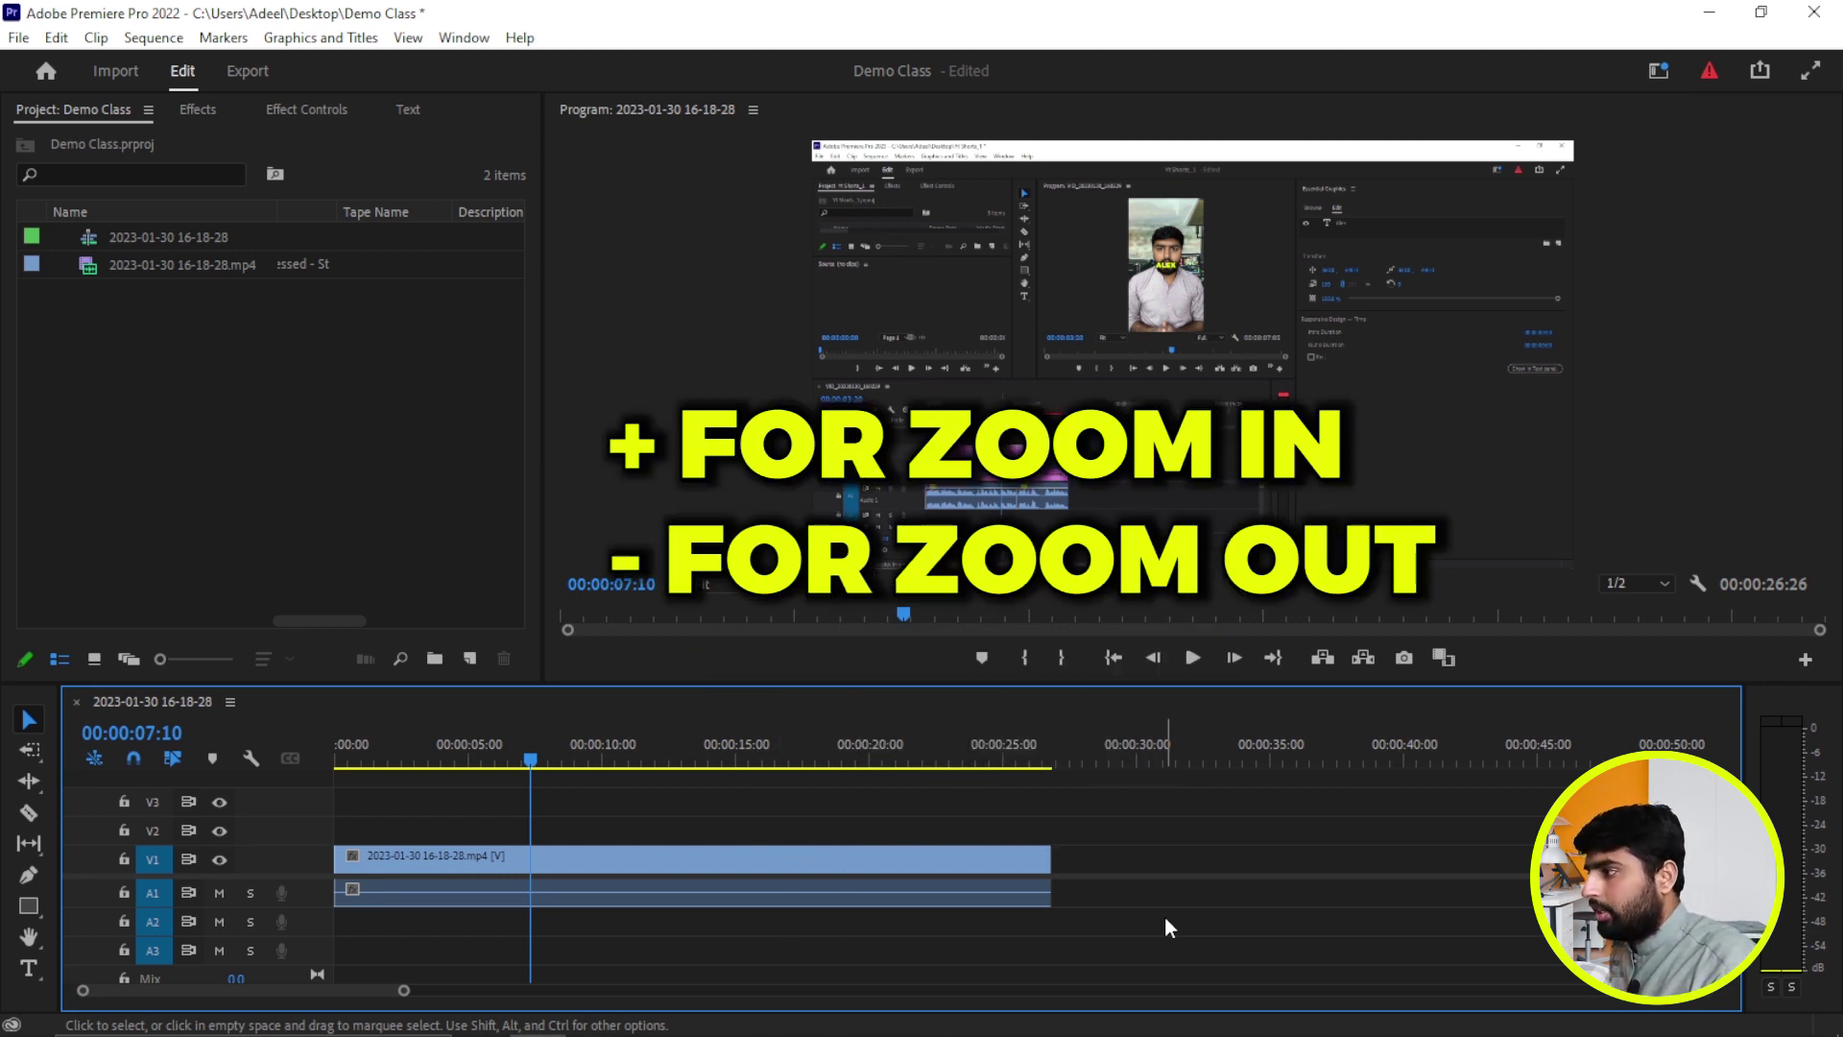
Adjust the Timeline zoom in and out with the + and - keys
{"action": "key", "text": "equal"}
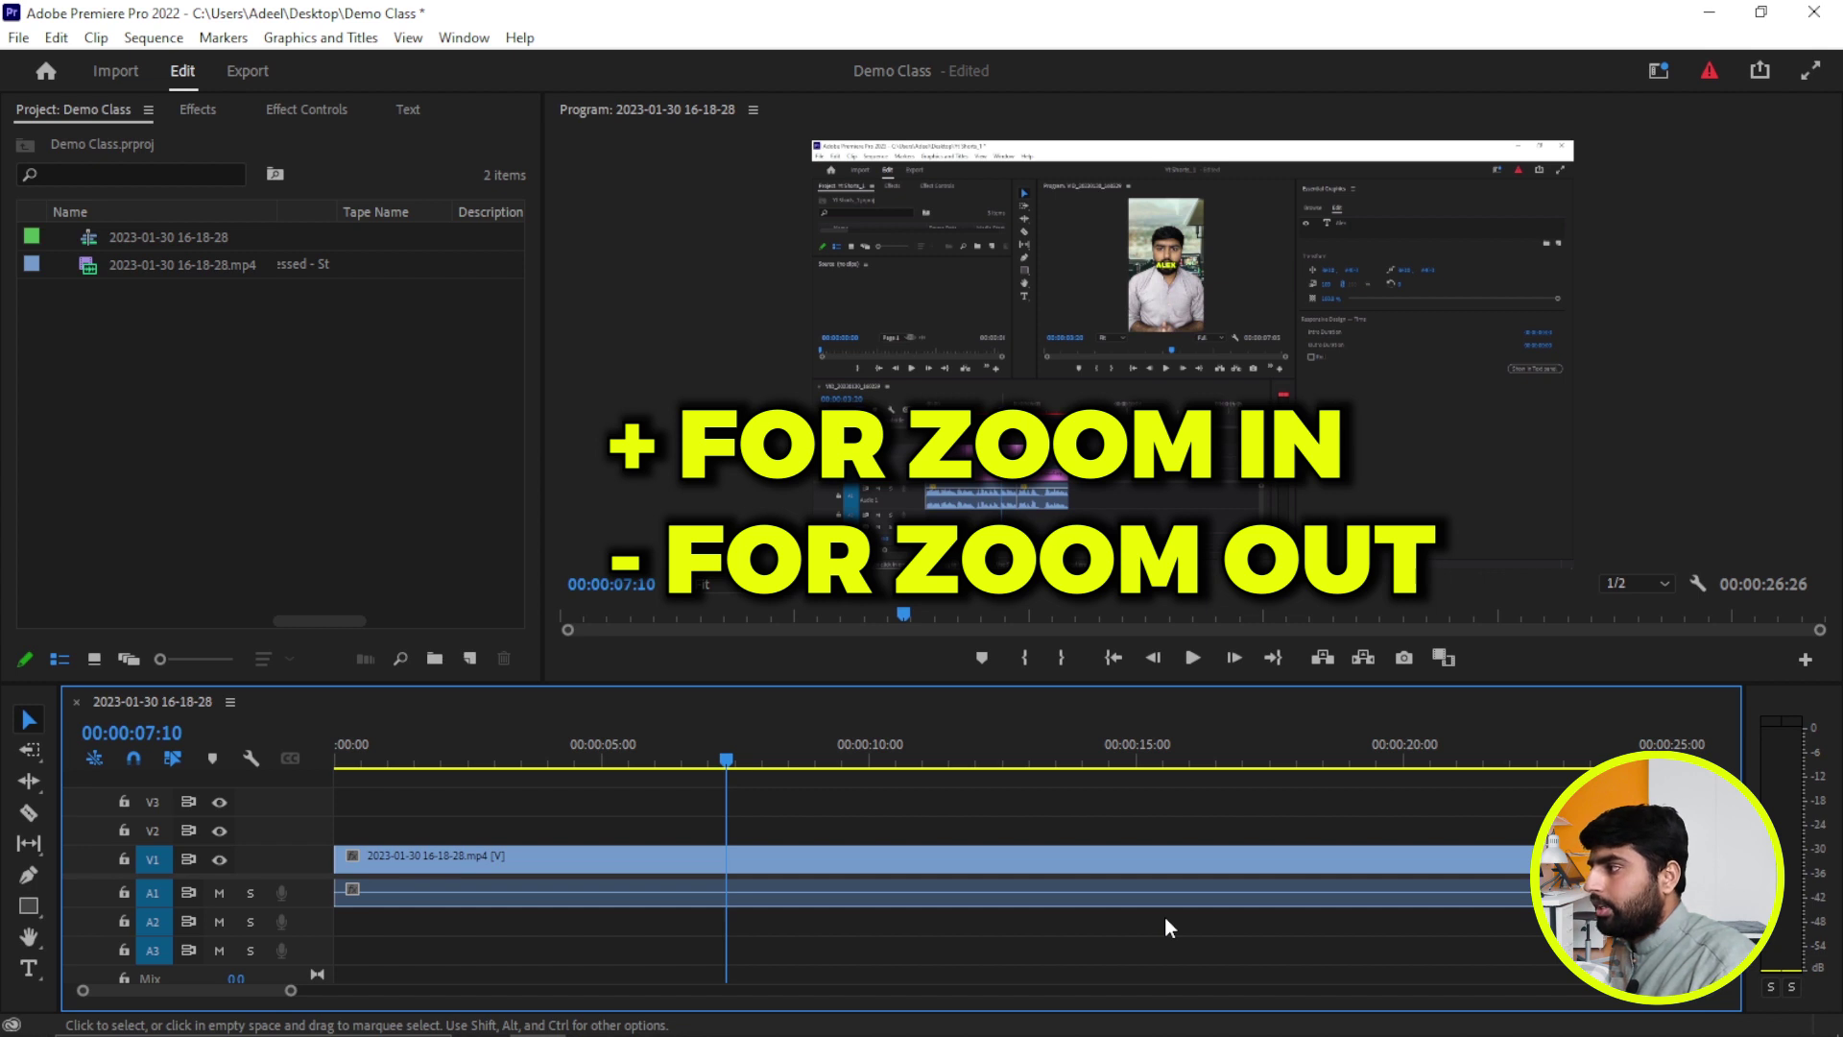
{"action": "key", "text": "minus"}
{"action": "key", "text": "minus"}
{"action": "key", "text": "minus"}
{"action": "key", "text": "equal"}
{"action": "key", "text": "minus"}
{"action": "key", "text": "equal"}
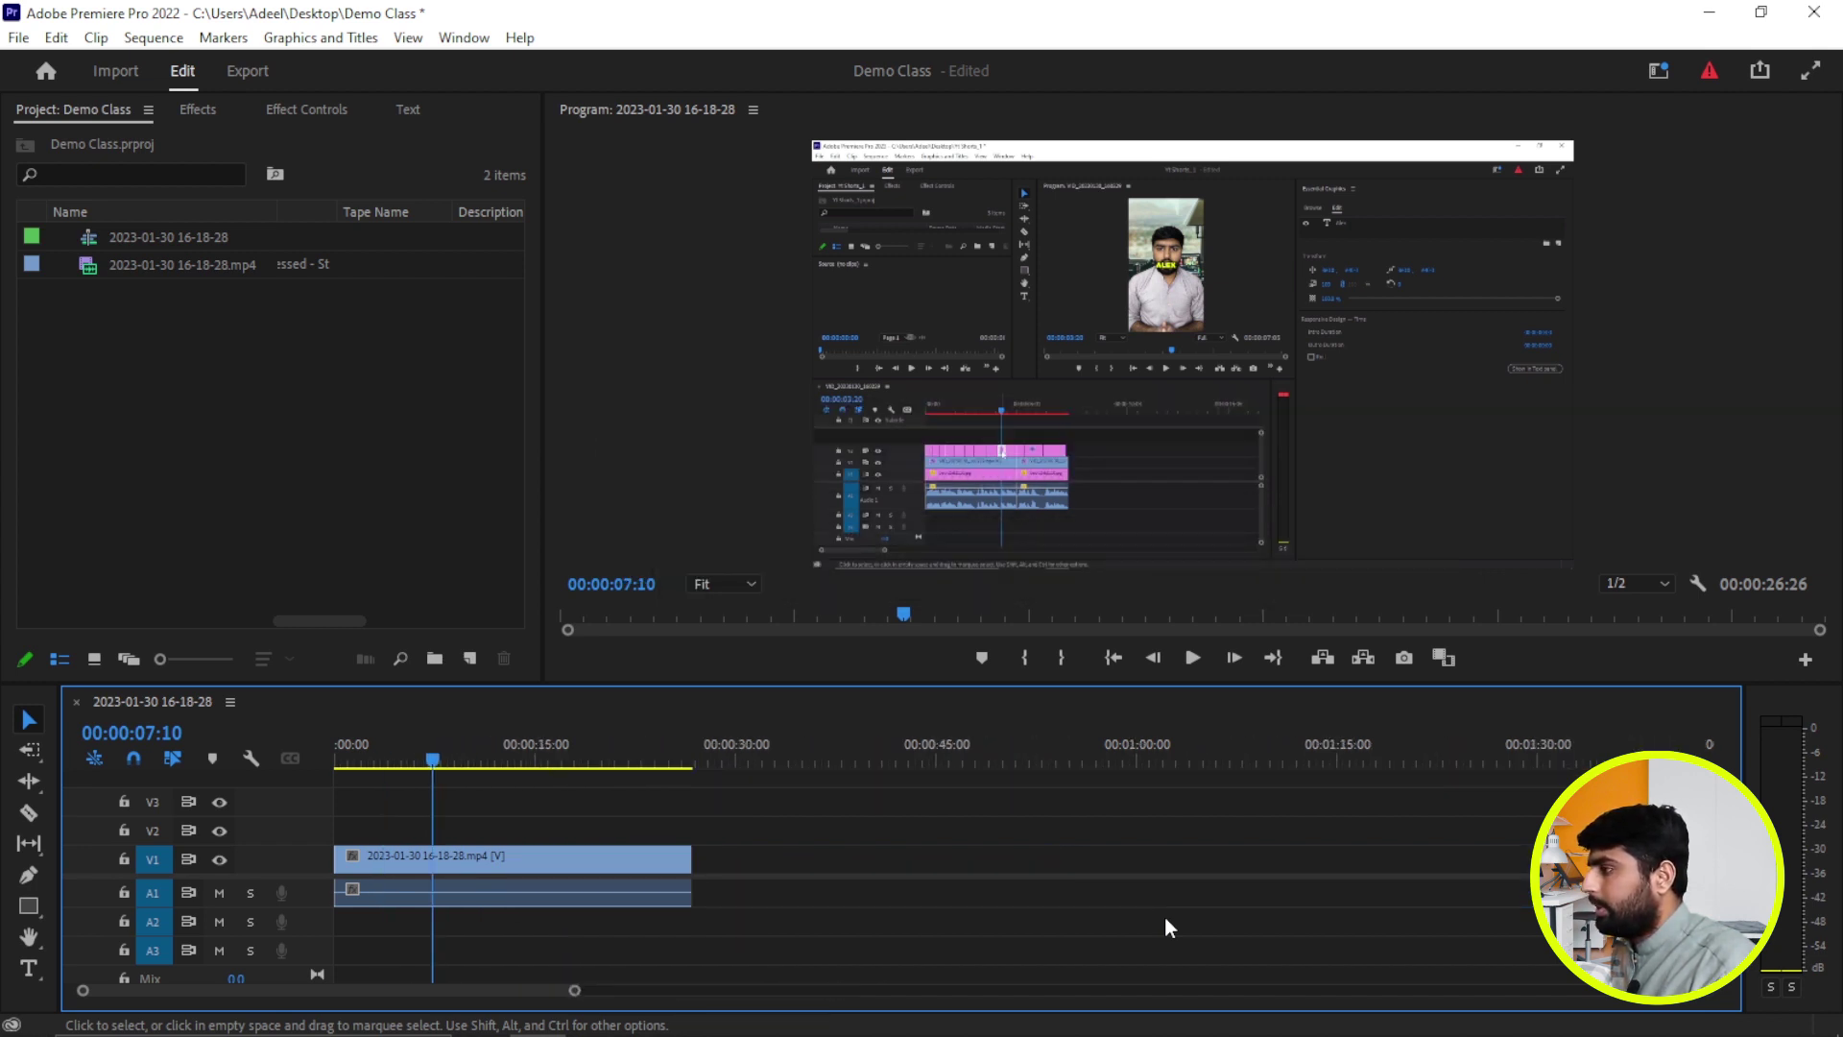
{"action": "key", "text": "equal"}
{"action": "key", "text": "equal"}
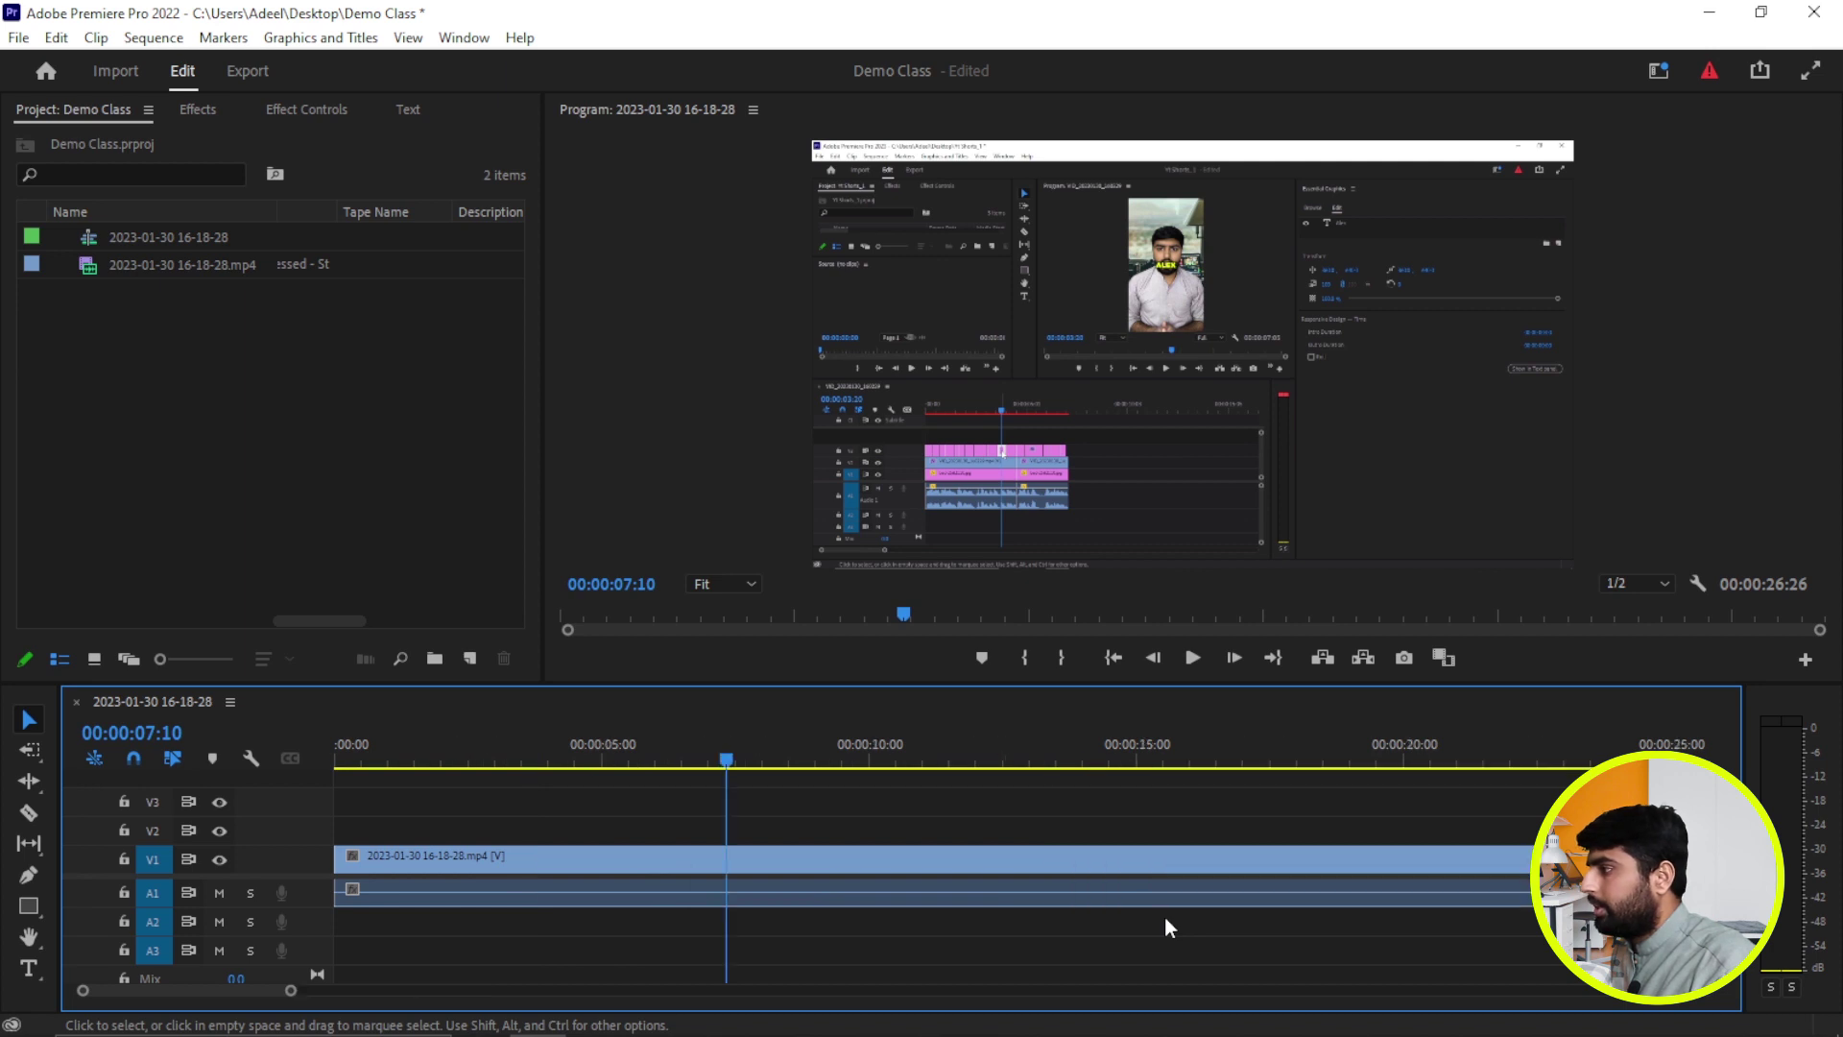
{"action": "key", "text": "minus"}
{"action": "key", "text": "minus"}
{"action": "key", "text": "minus"}
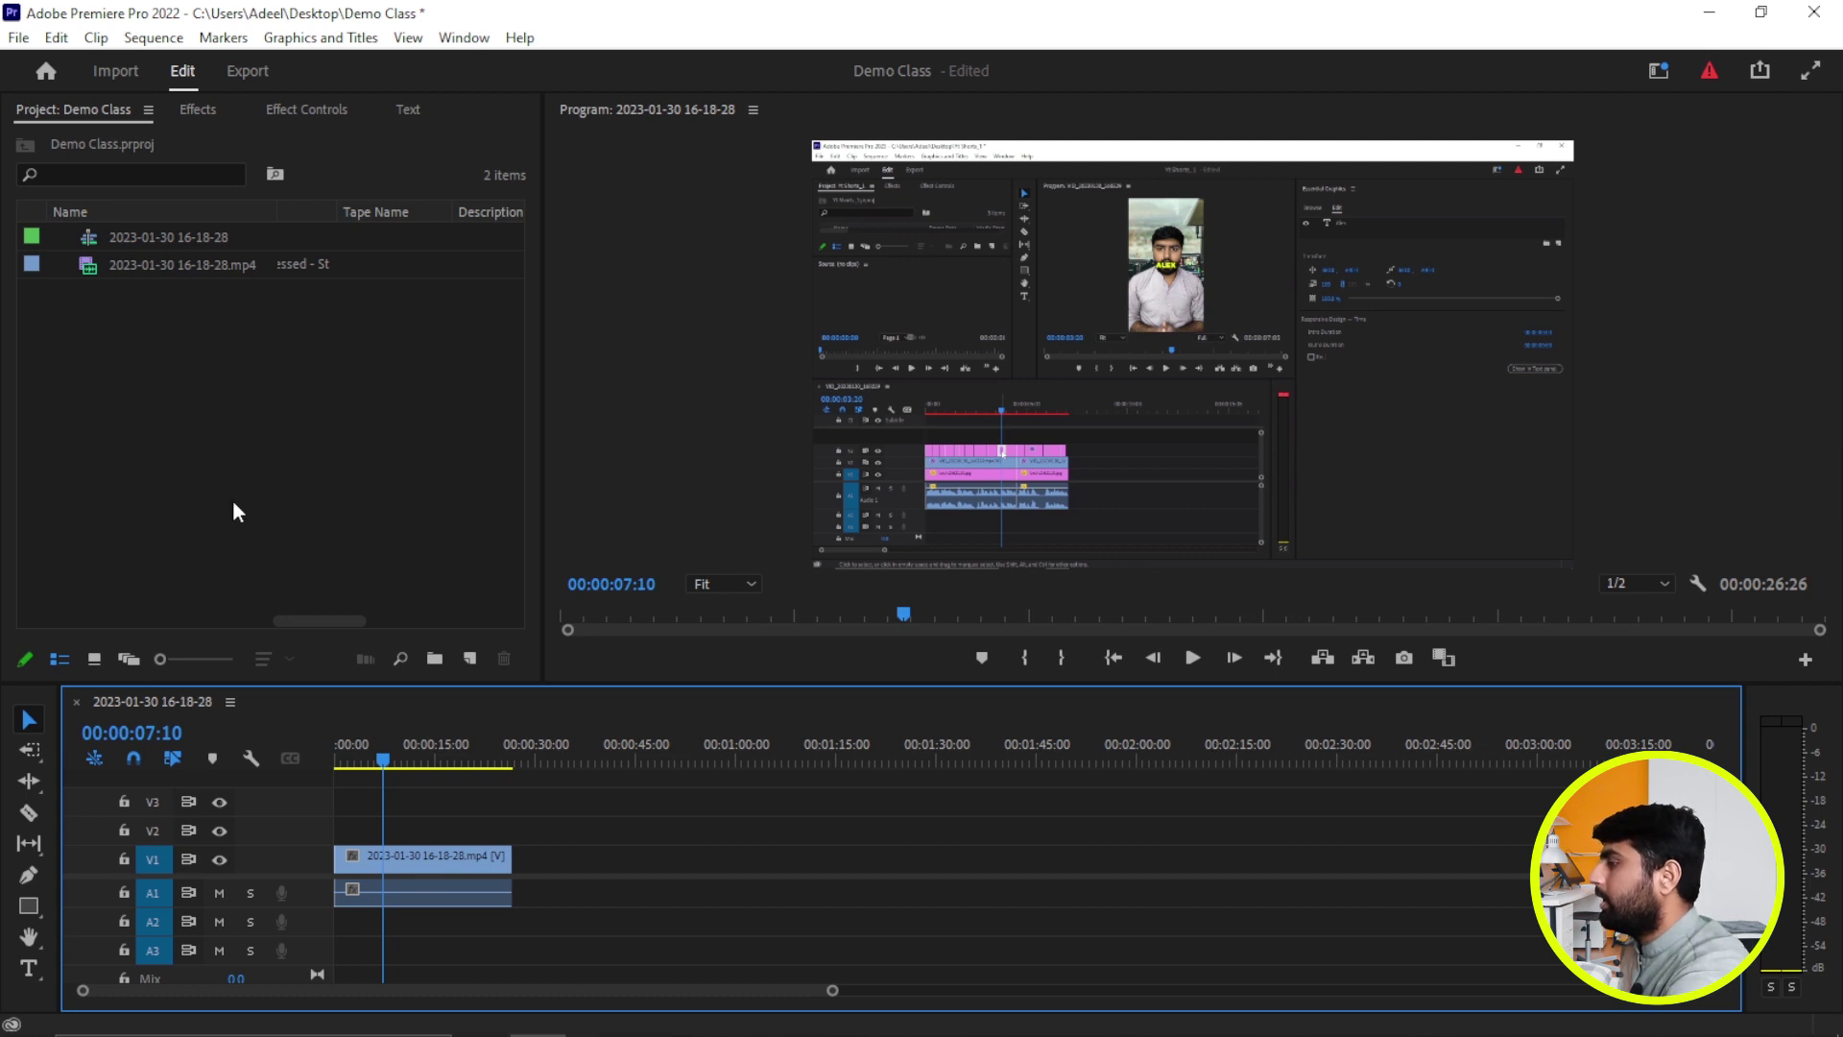
Lengthen the clip by extending its end, then split it at 00:00:14:09 and 00:00:28:29
{"action": "left_click", "coordinate": [458, 856]}
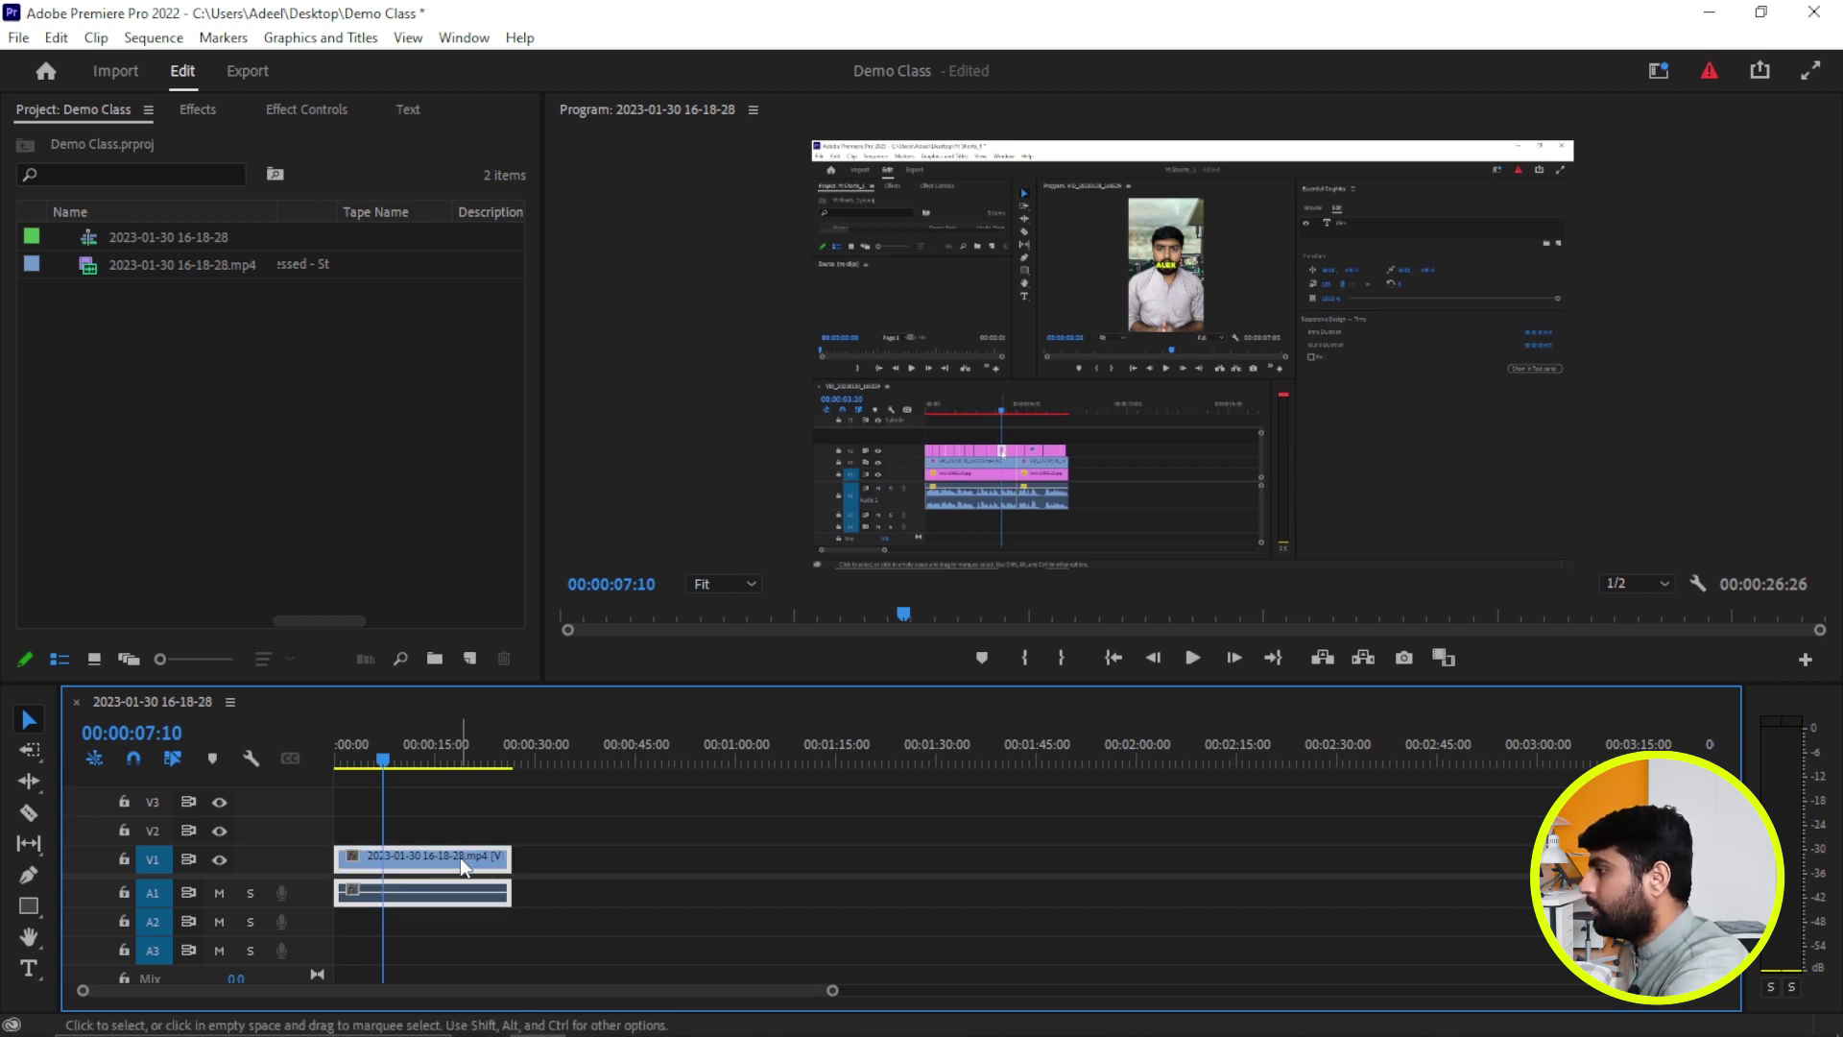
{"action": "left_click_drag", "start_coordinate": [508, 856], "coordinate": [763, 856]}
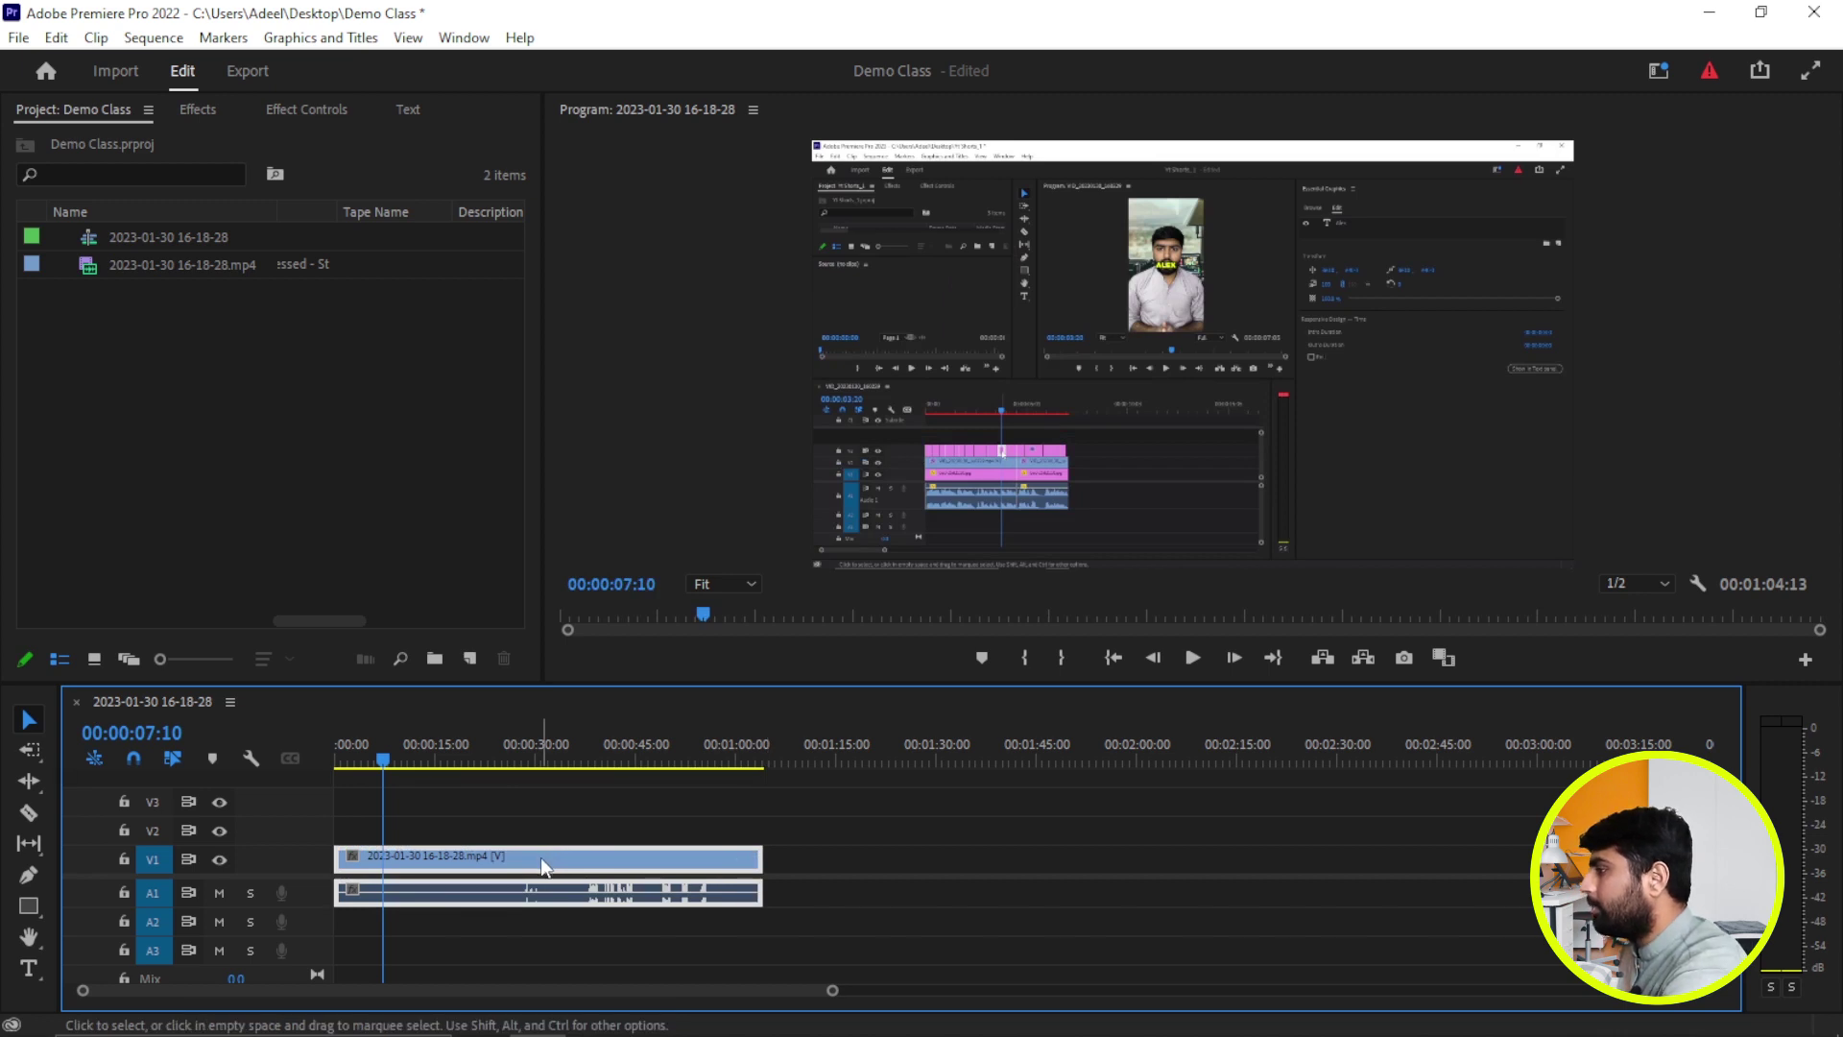
{"action": "left_click_drag", "start_coordinate": [388, 757], "coordinate": [432, 761]}
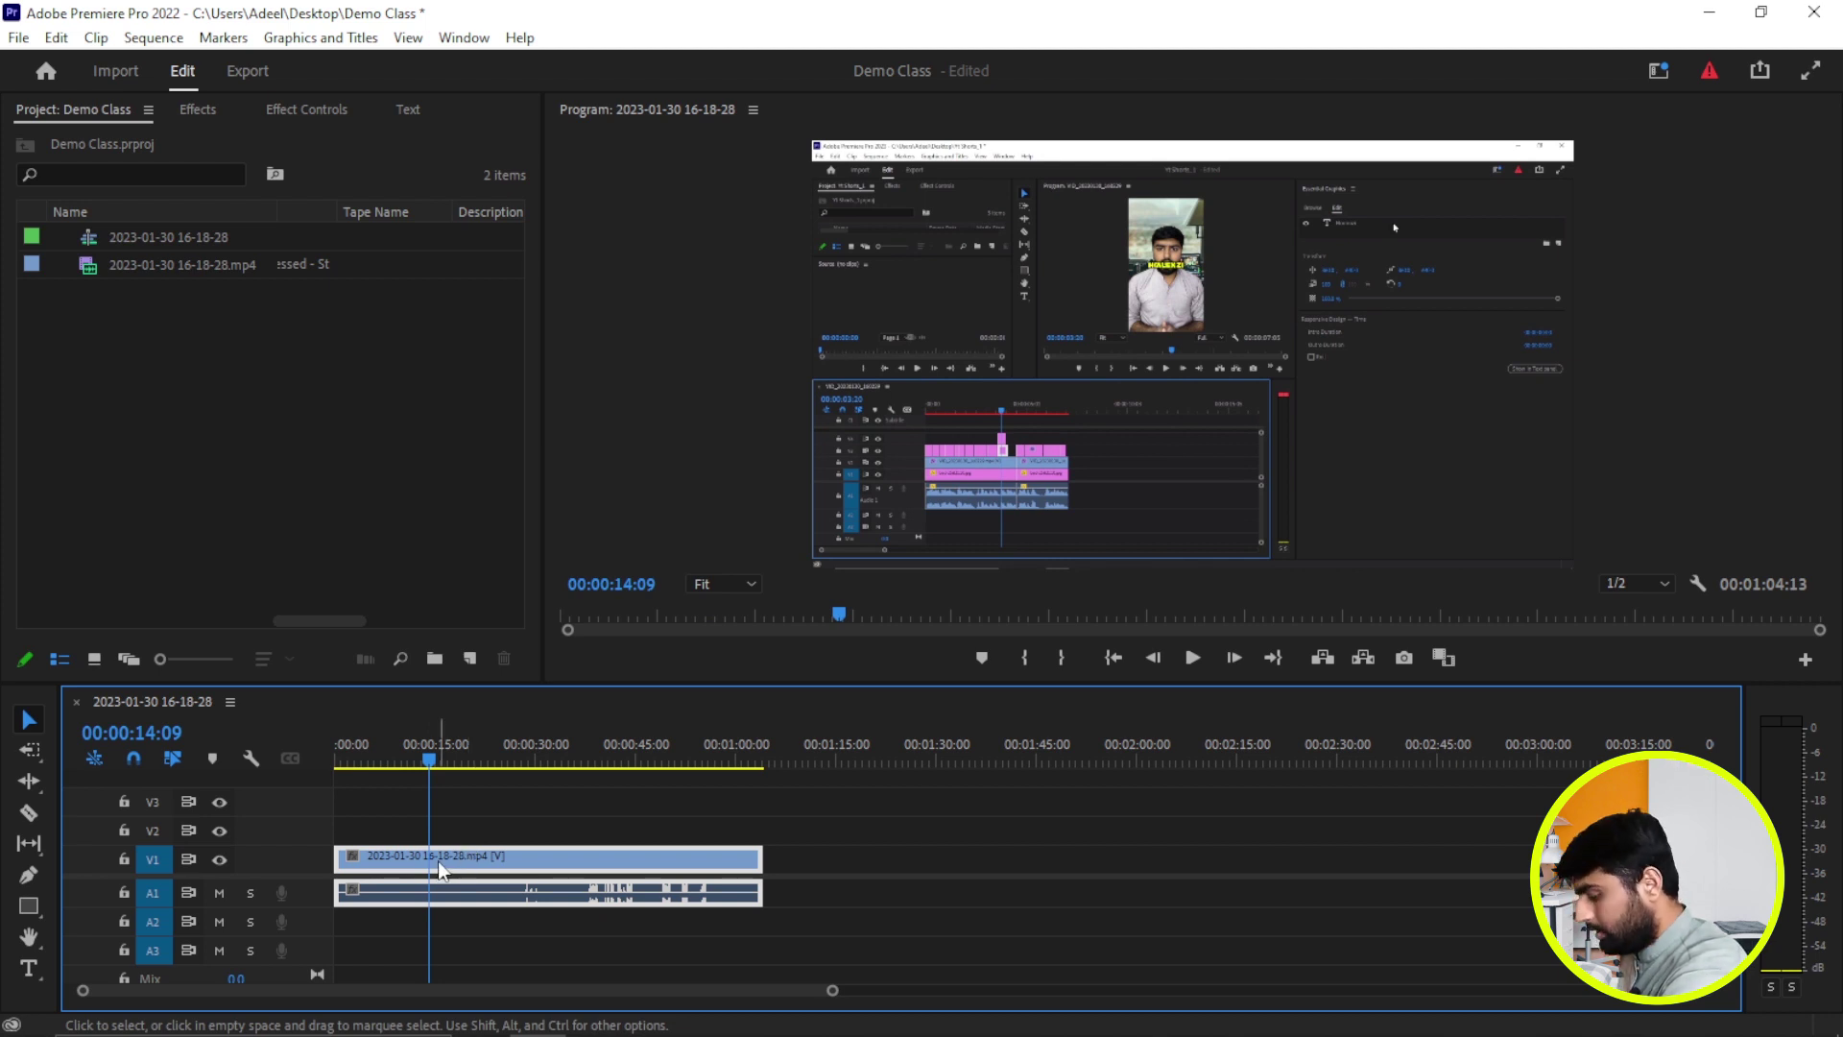
{"action": "key", "text": "ctrl+k"}
{"action": "left_click", "coordinate": [520, 770]}
{"action": "left_click_drag", "start_coordinate": [520, 770], "coordinate": [528, 763]}
{"action": "key", "text": "ctrl+k"}
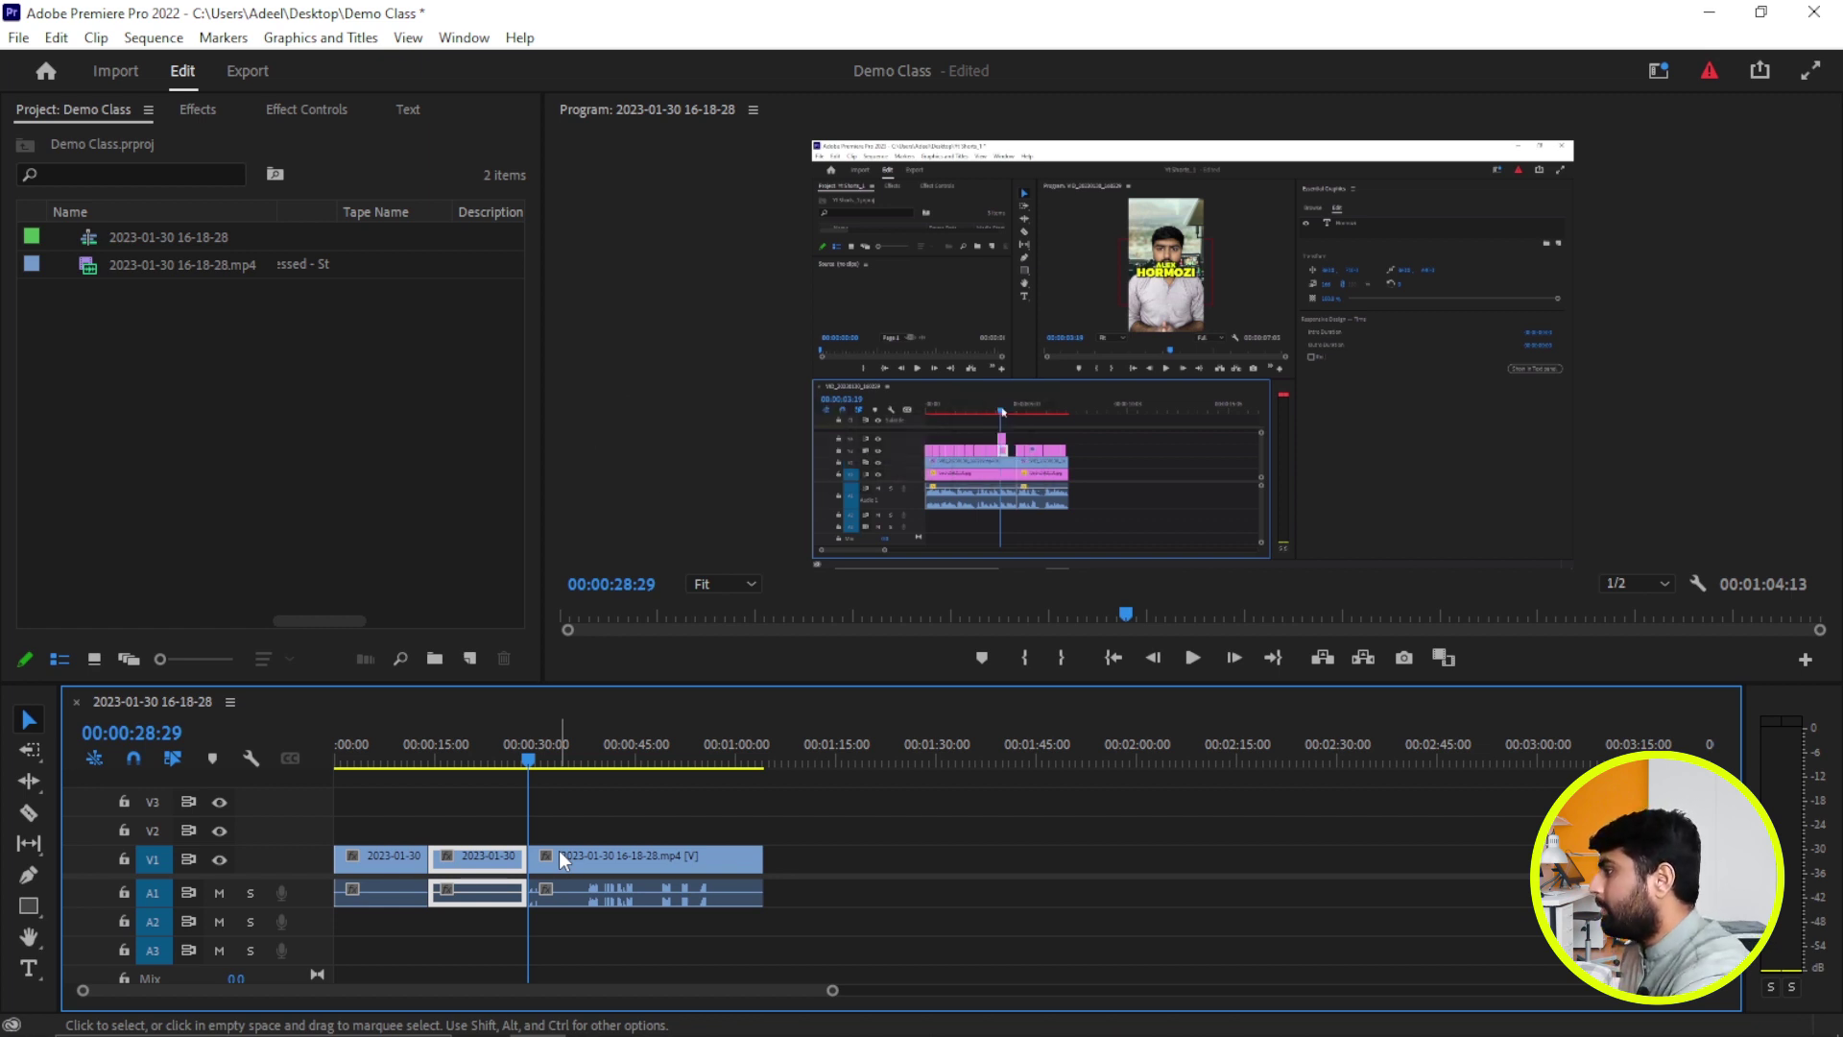
Delete the middle piece between the two cuts, leaving a gap
{"action": "left_click", "coordinate": [28, 813]}
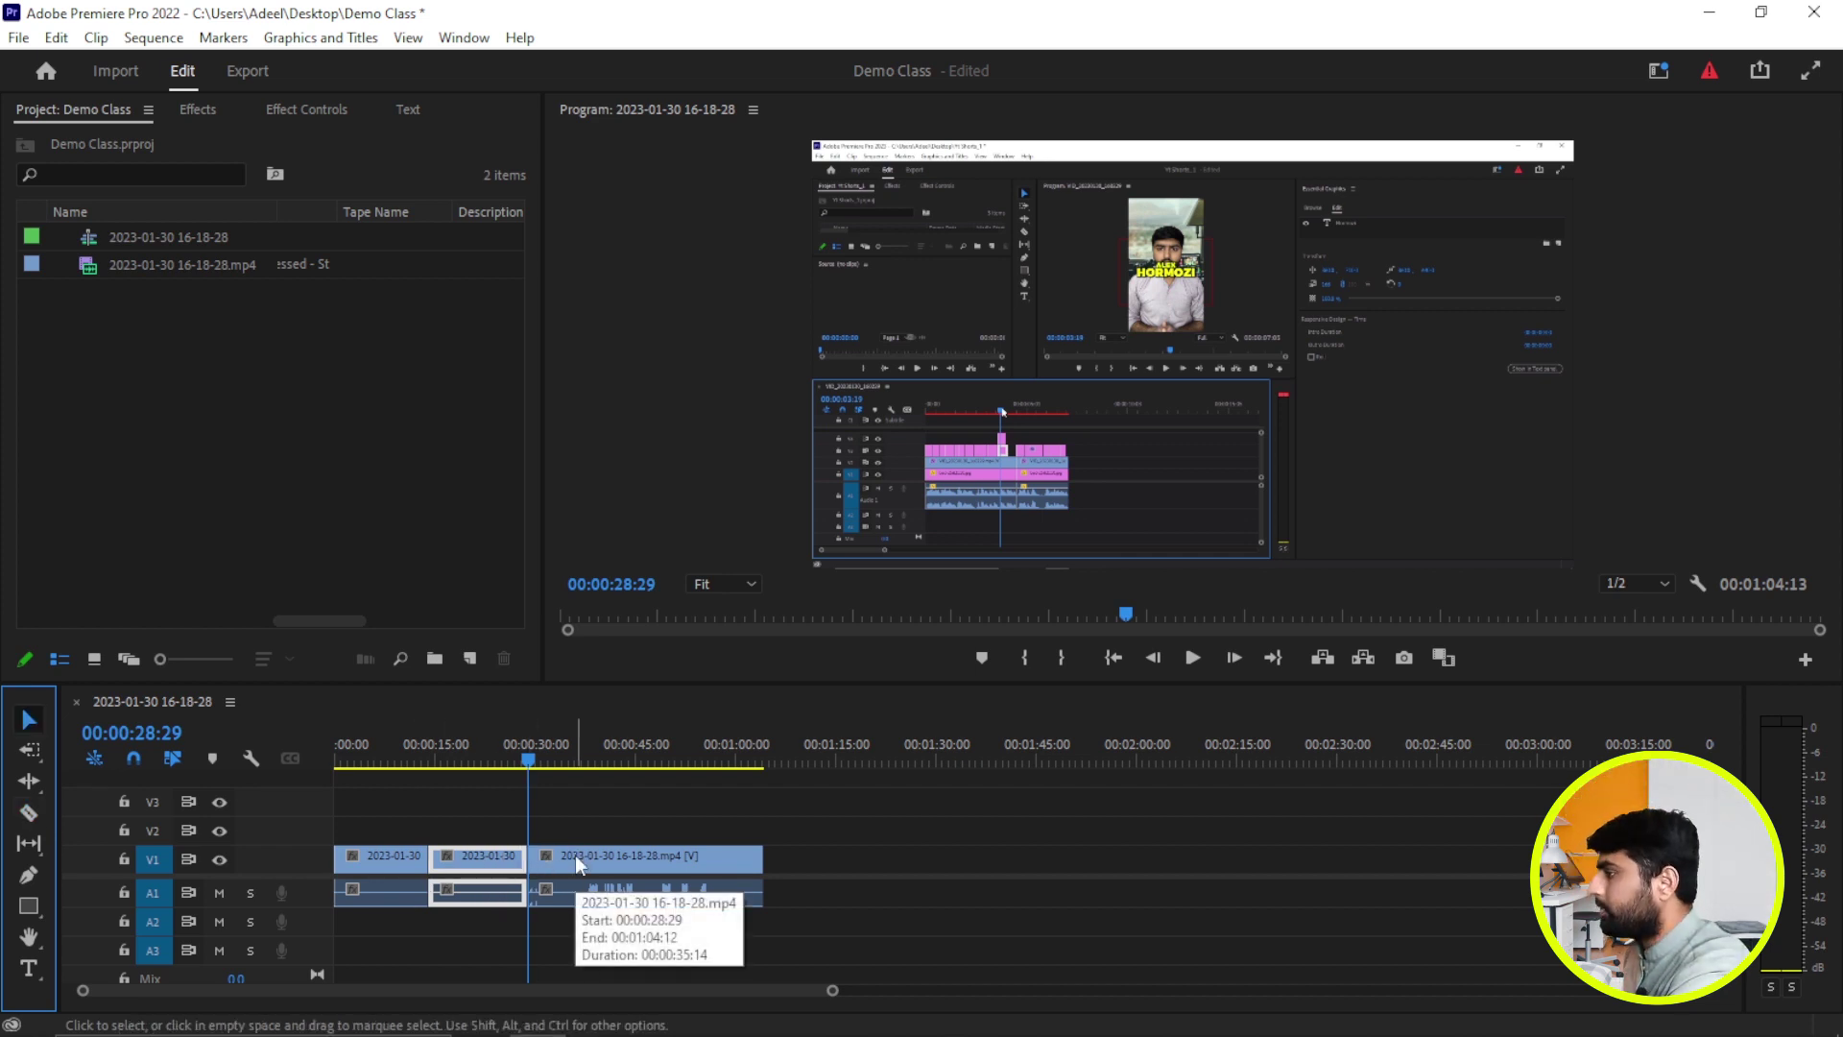
{"action": "key", "text": "v"}
{"action": "left_click", "coordinate": [503, 858]}
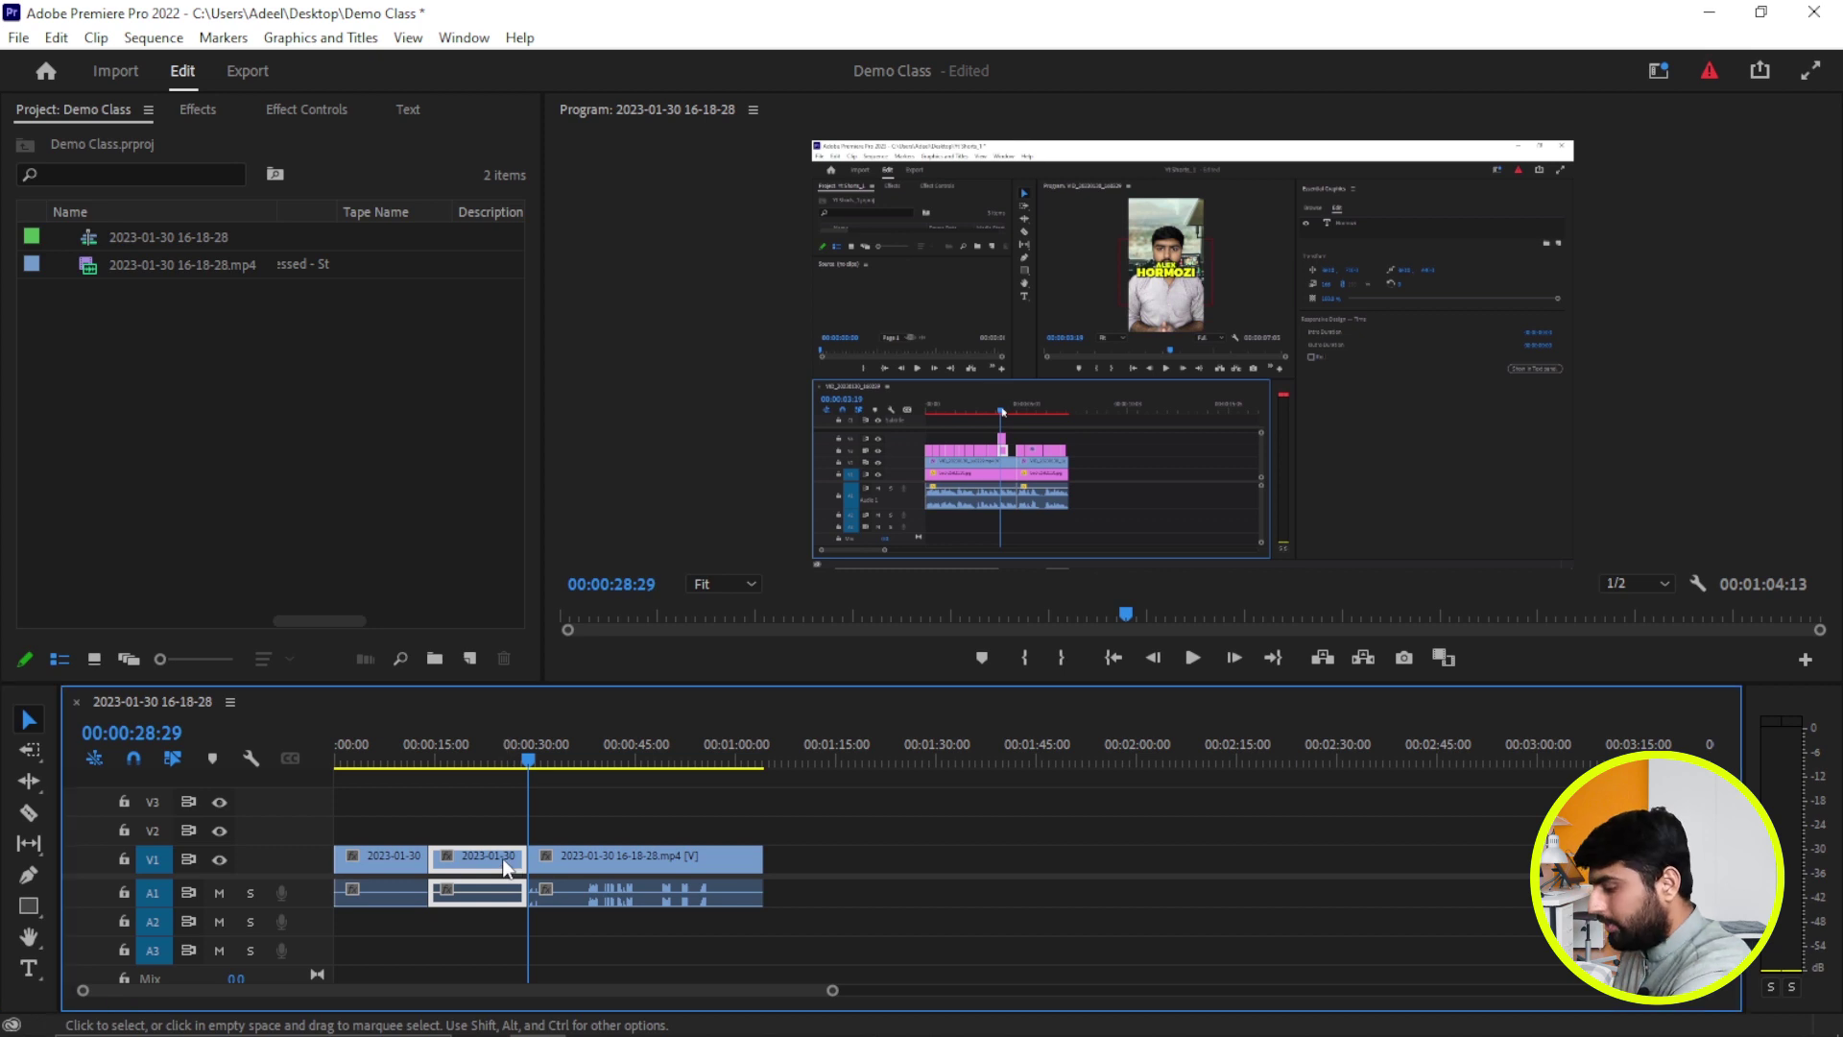
{"action": "key", "text": "Delete"}
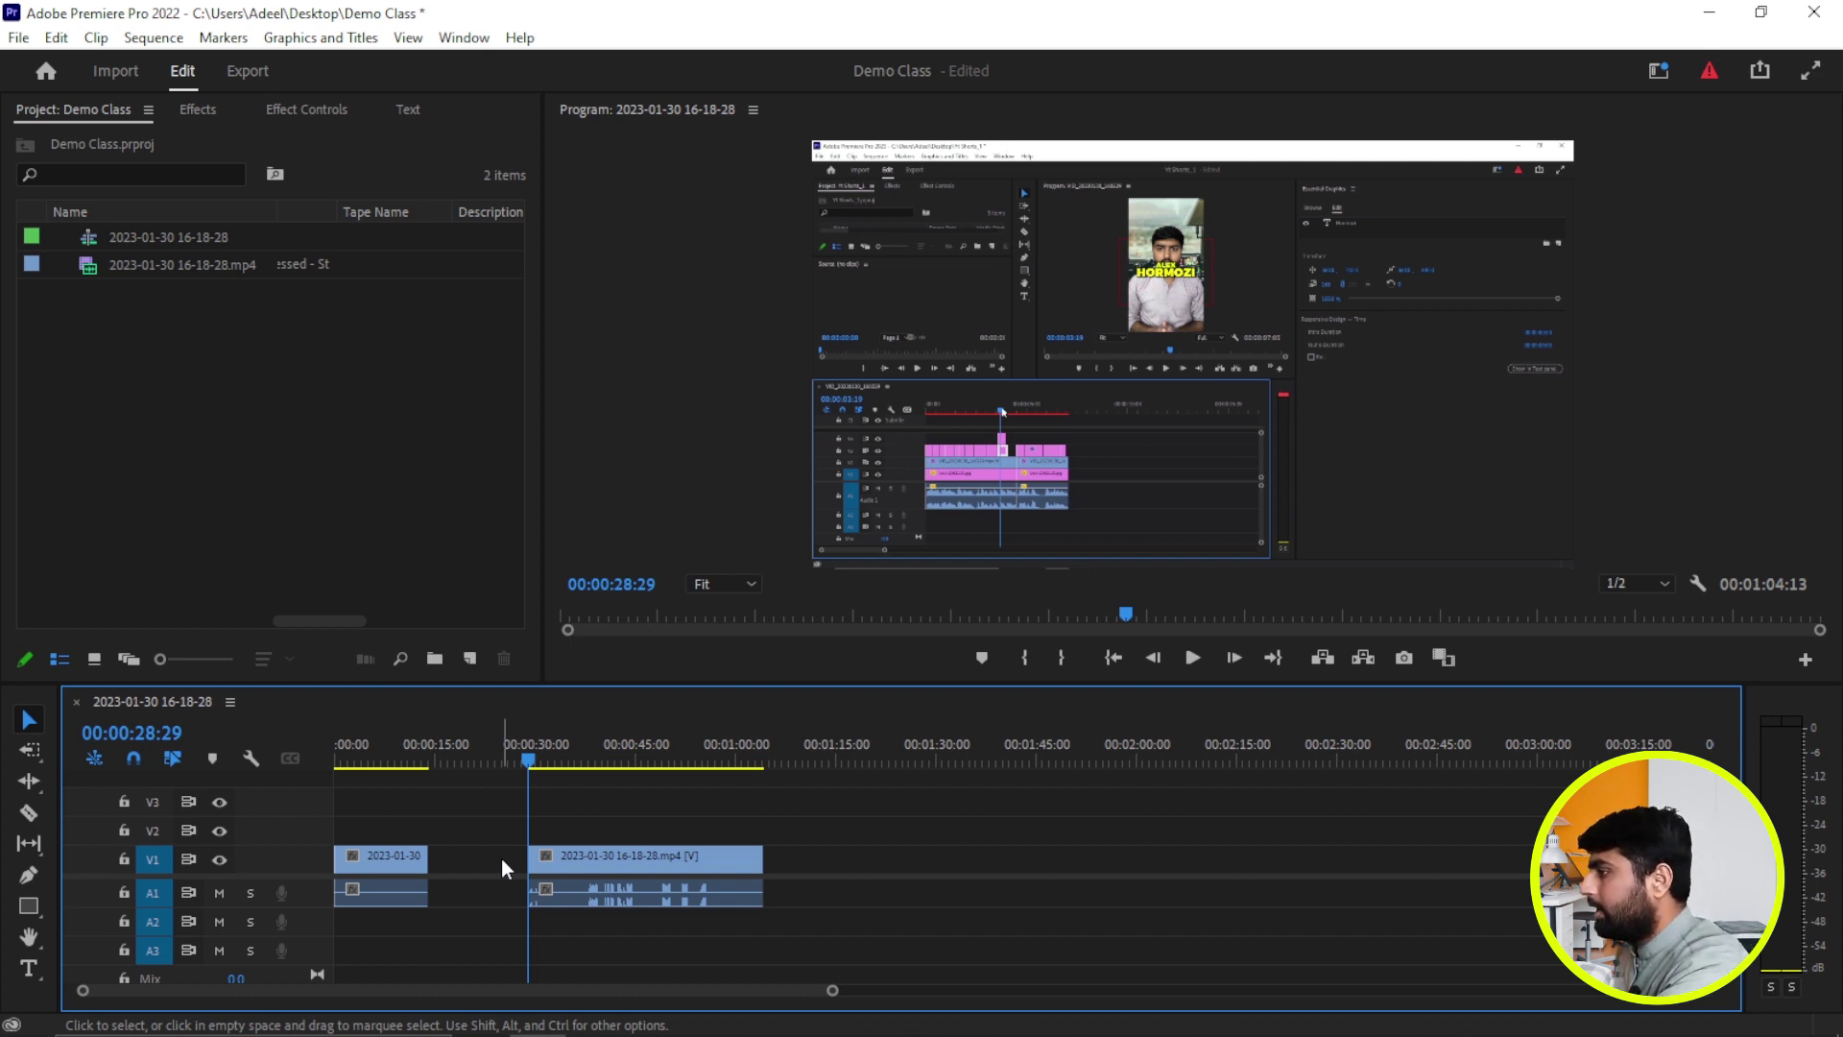
Slide the later piece left so it sits right after the first piece
{"action": "left_click_drag", "start_coordinate": [559, 869], "coordinate": [475, 873]}
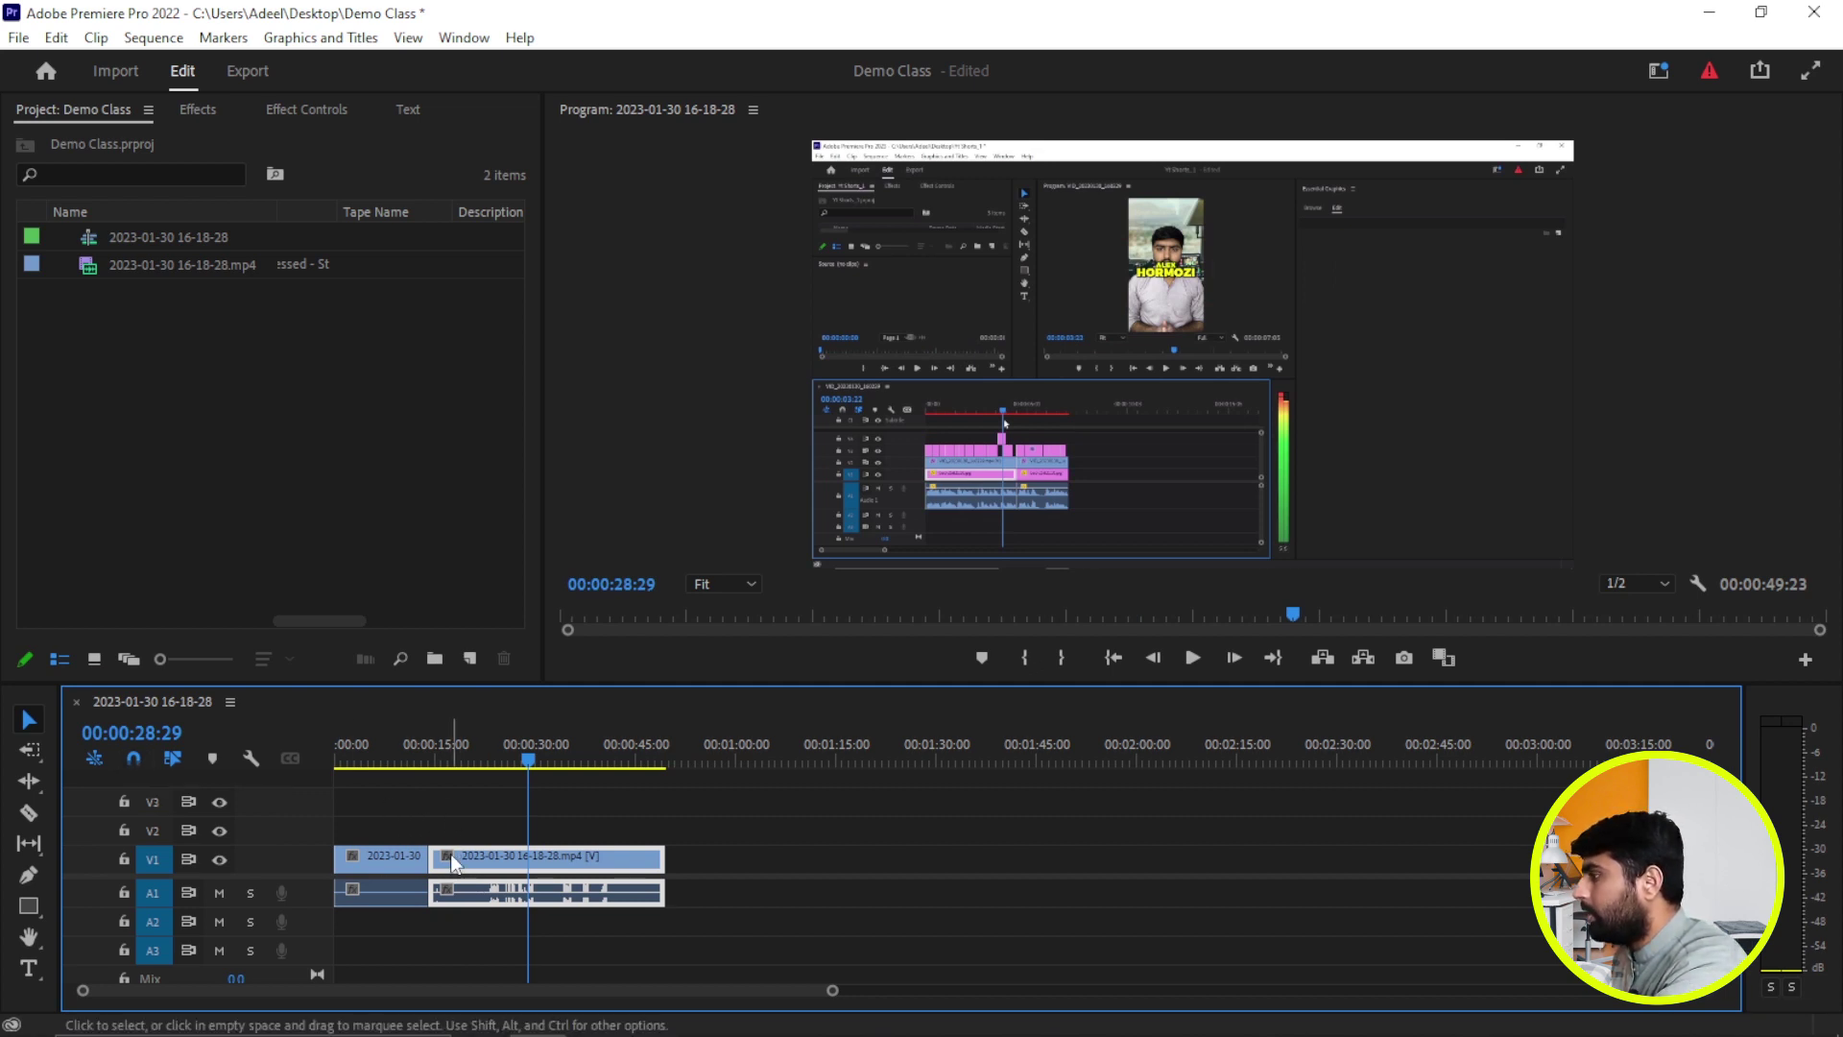
{"action": "left_click_drag", "start_coordinate": [451, 855], "coordinate": [461, 855]}
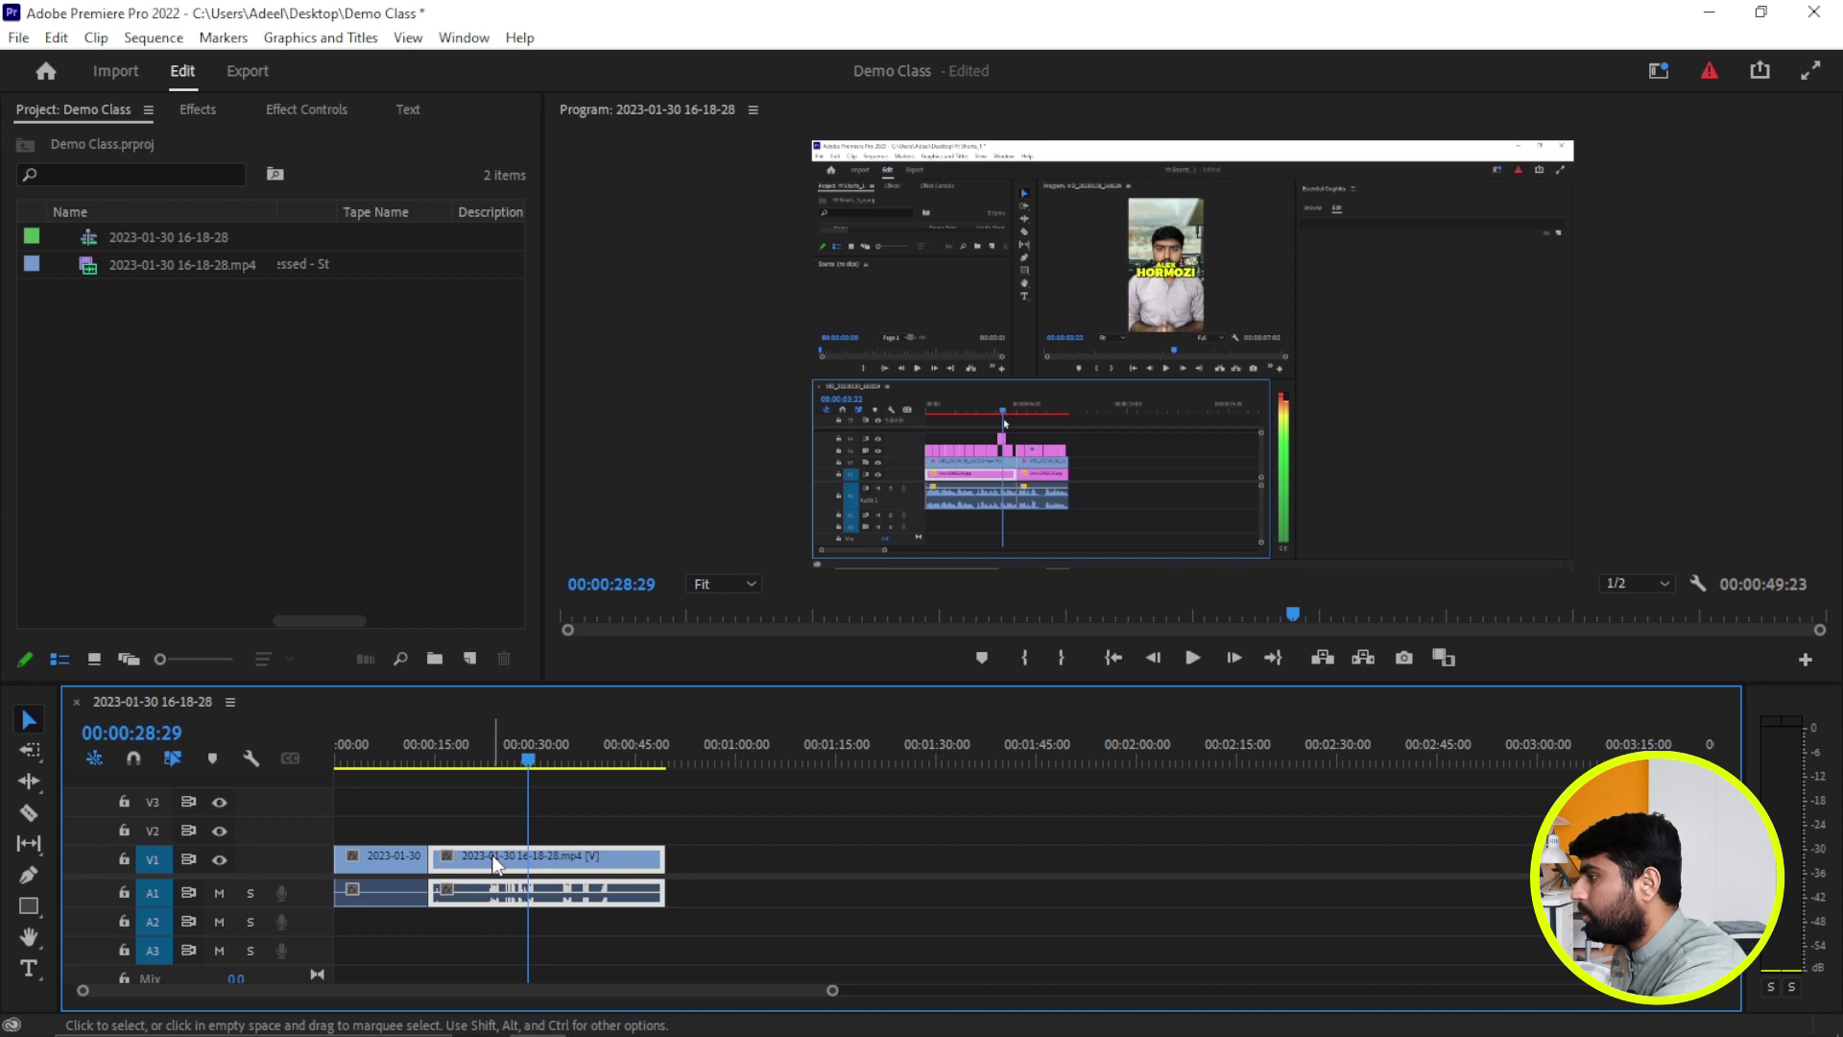
{"action": "left_click_drag", "start_coordinate": [496, 864], "coordinate": [500, 854]}
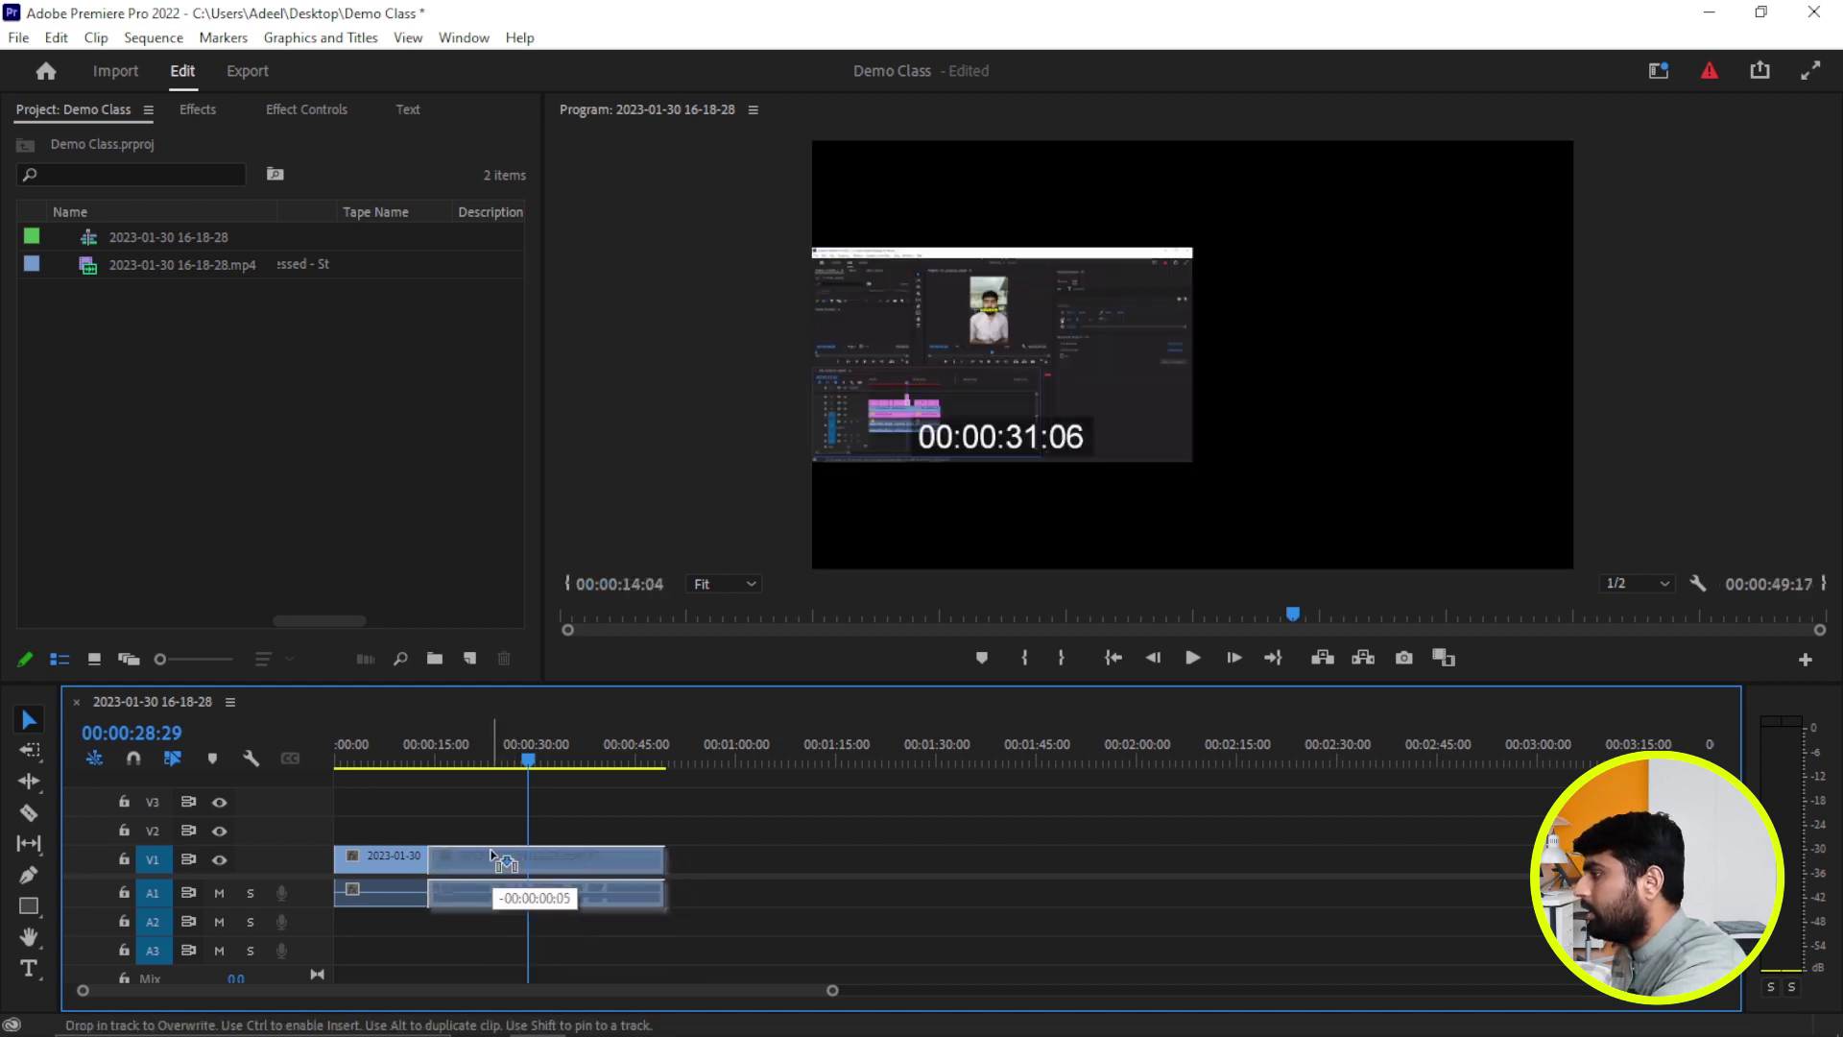
{"action": "left_click_drag", "start_coordinate": [498, 853], "coordinate": [491, 851]}
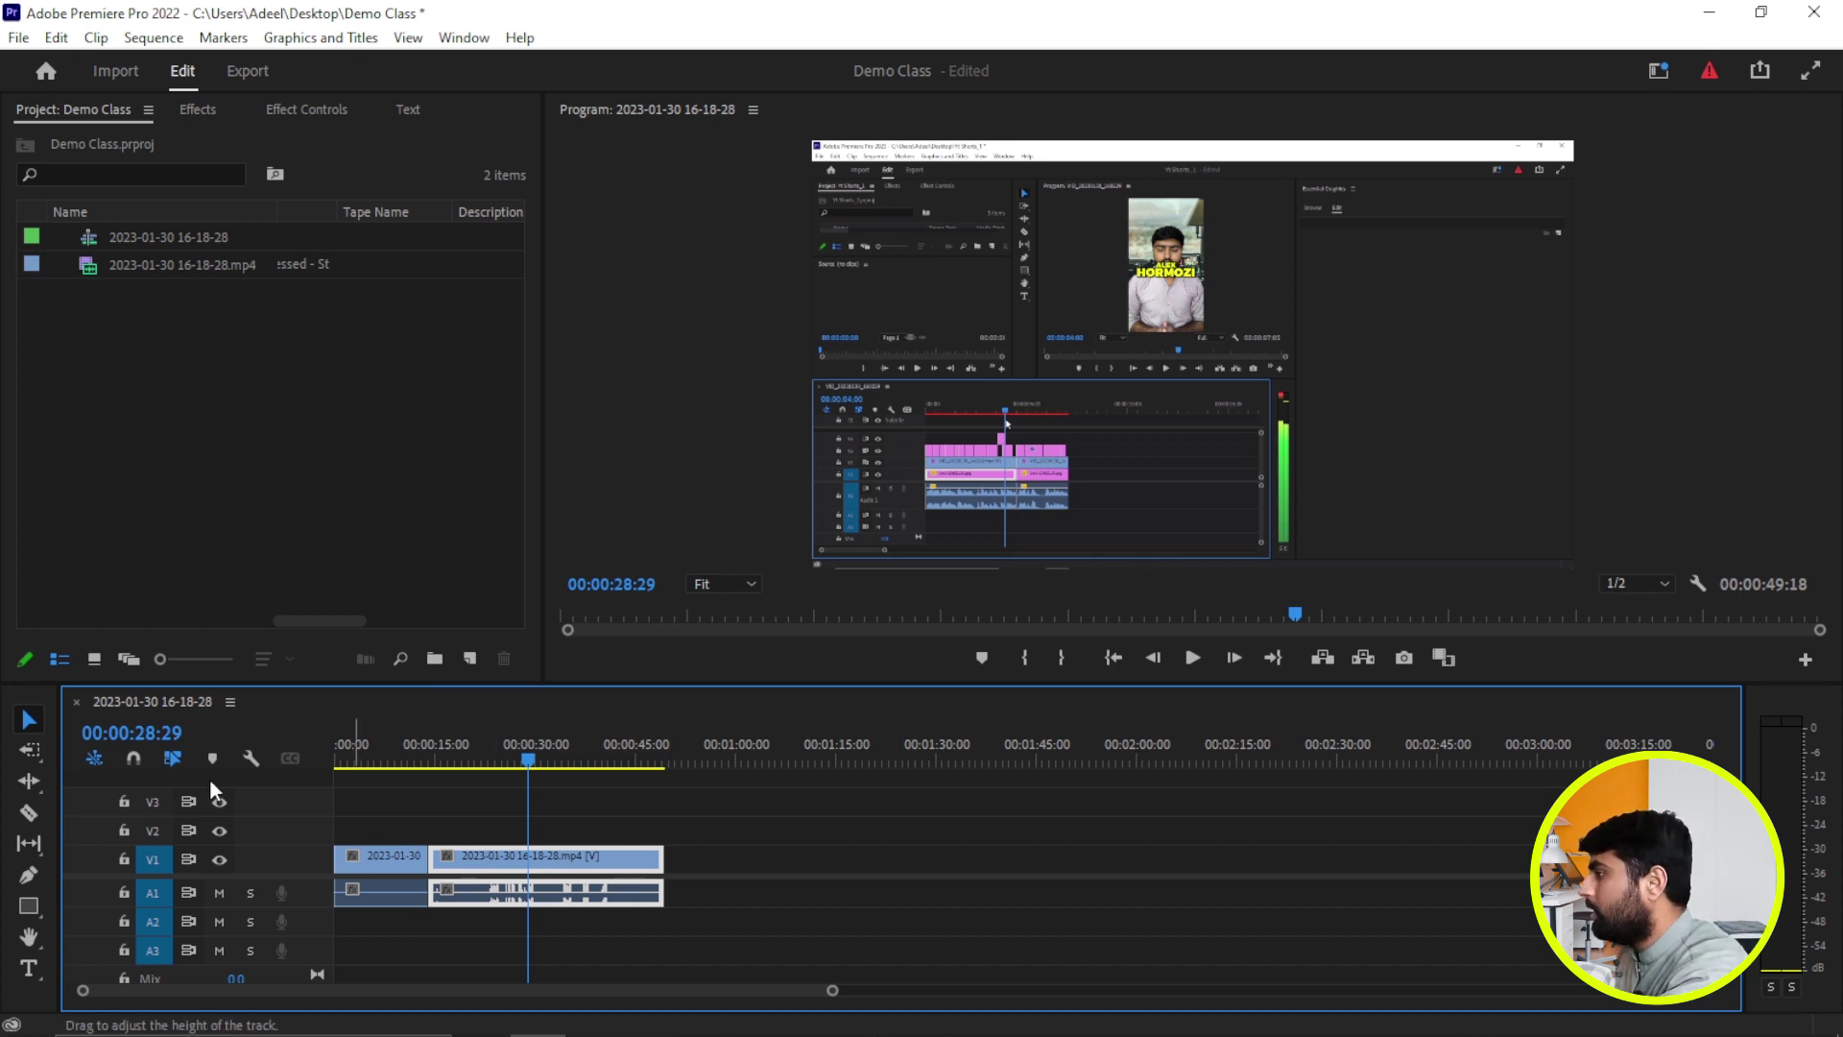
Turn on timeline snapping, test moving the second clip, then undo the move
{"action": "left_click", "coordinate": [134, 760]}
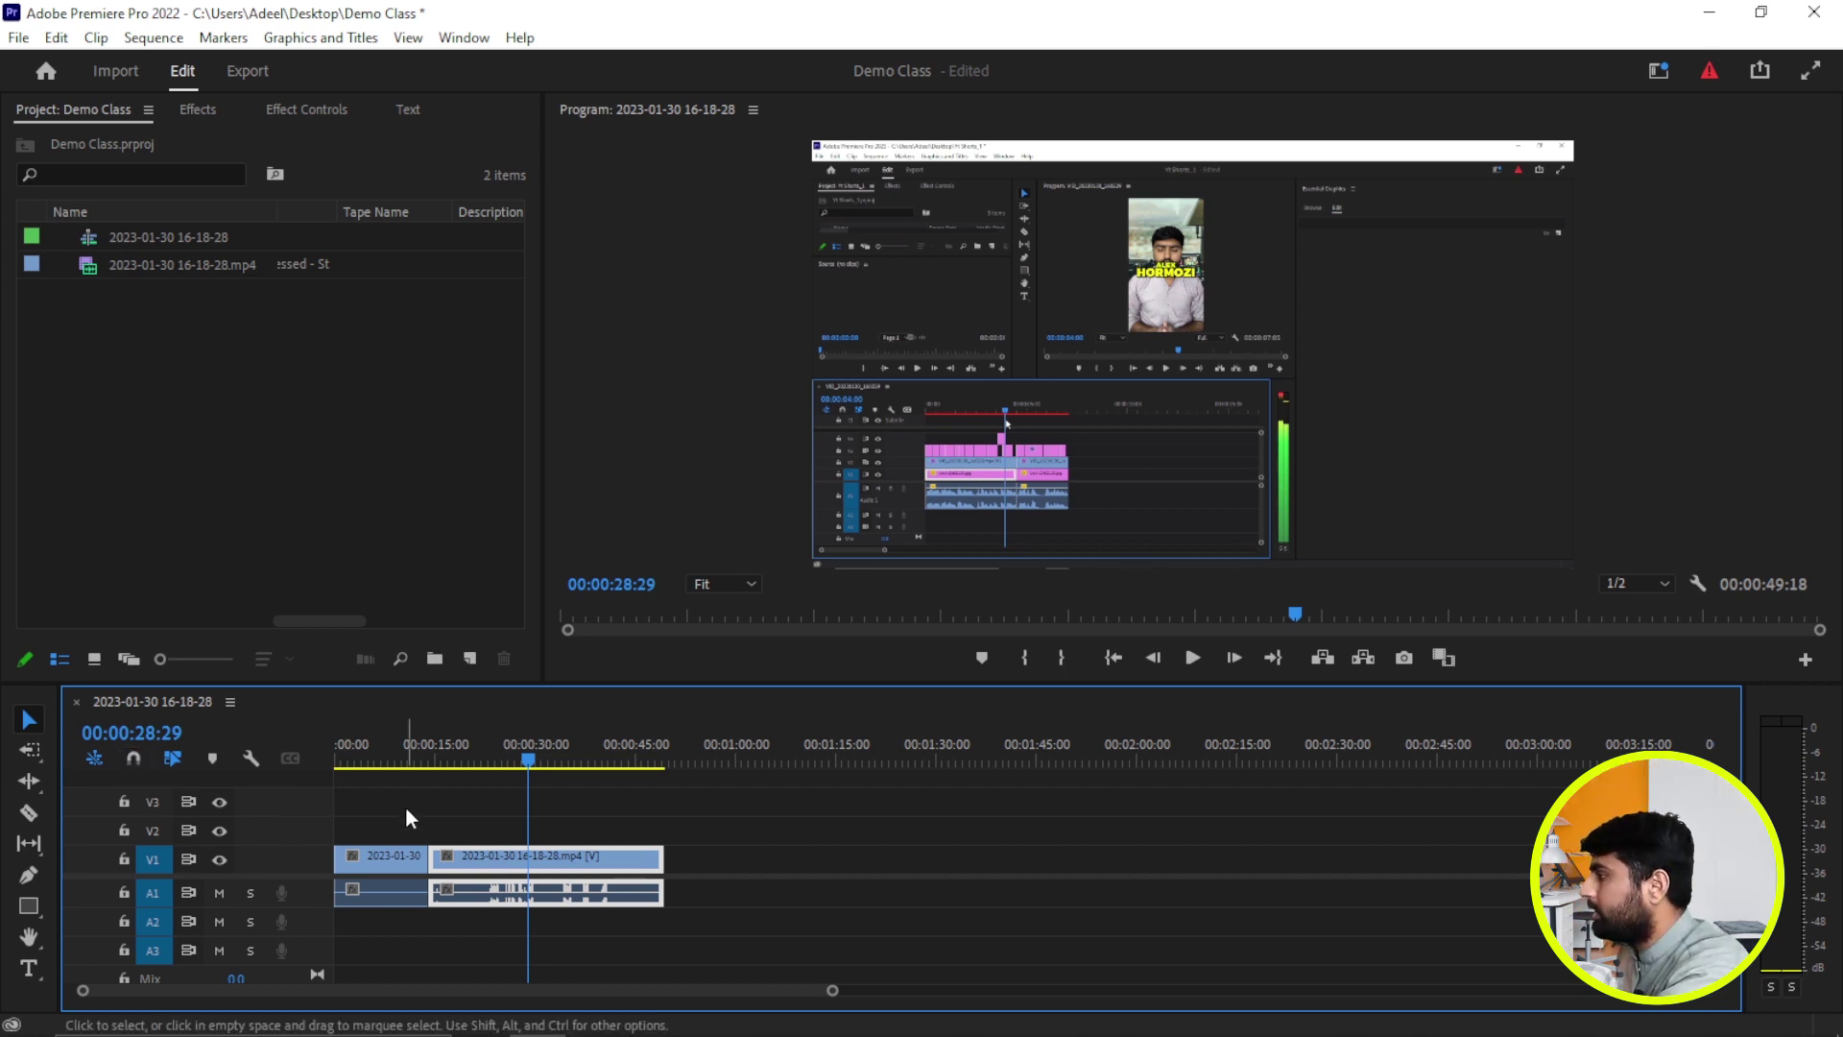
{"action": "left_click", "coordinate": [133, 761]}
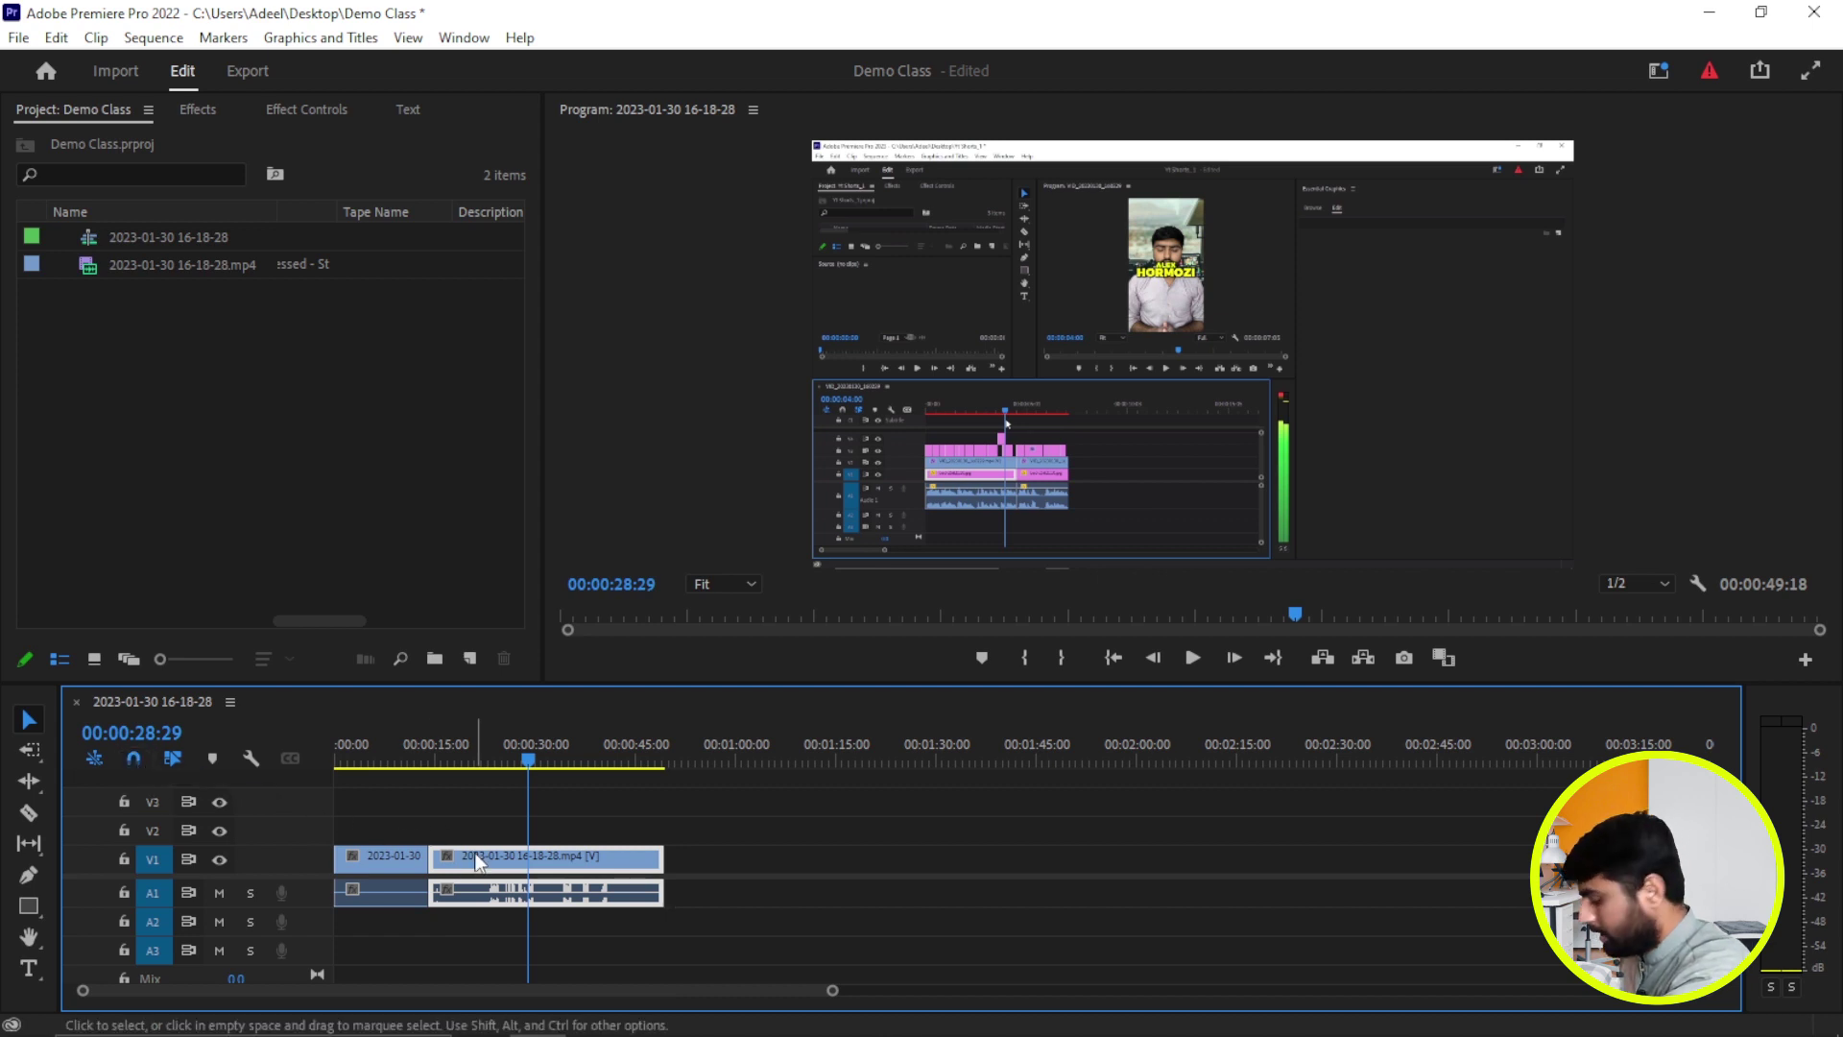
{"action": "mouse_move", "coordinate": [477, 861]}
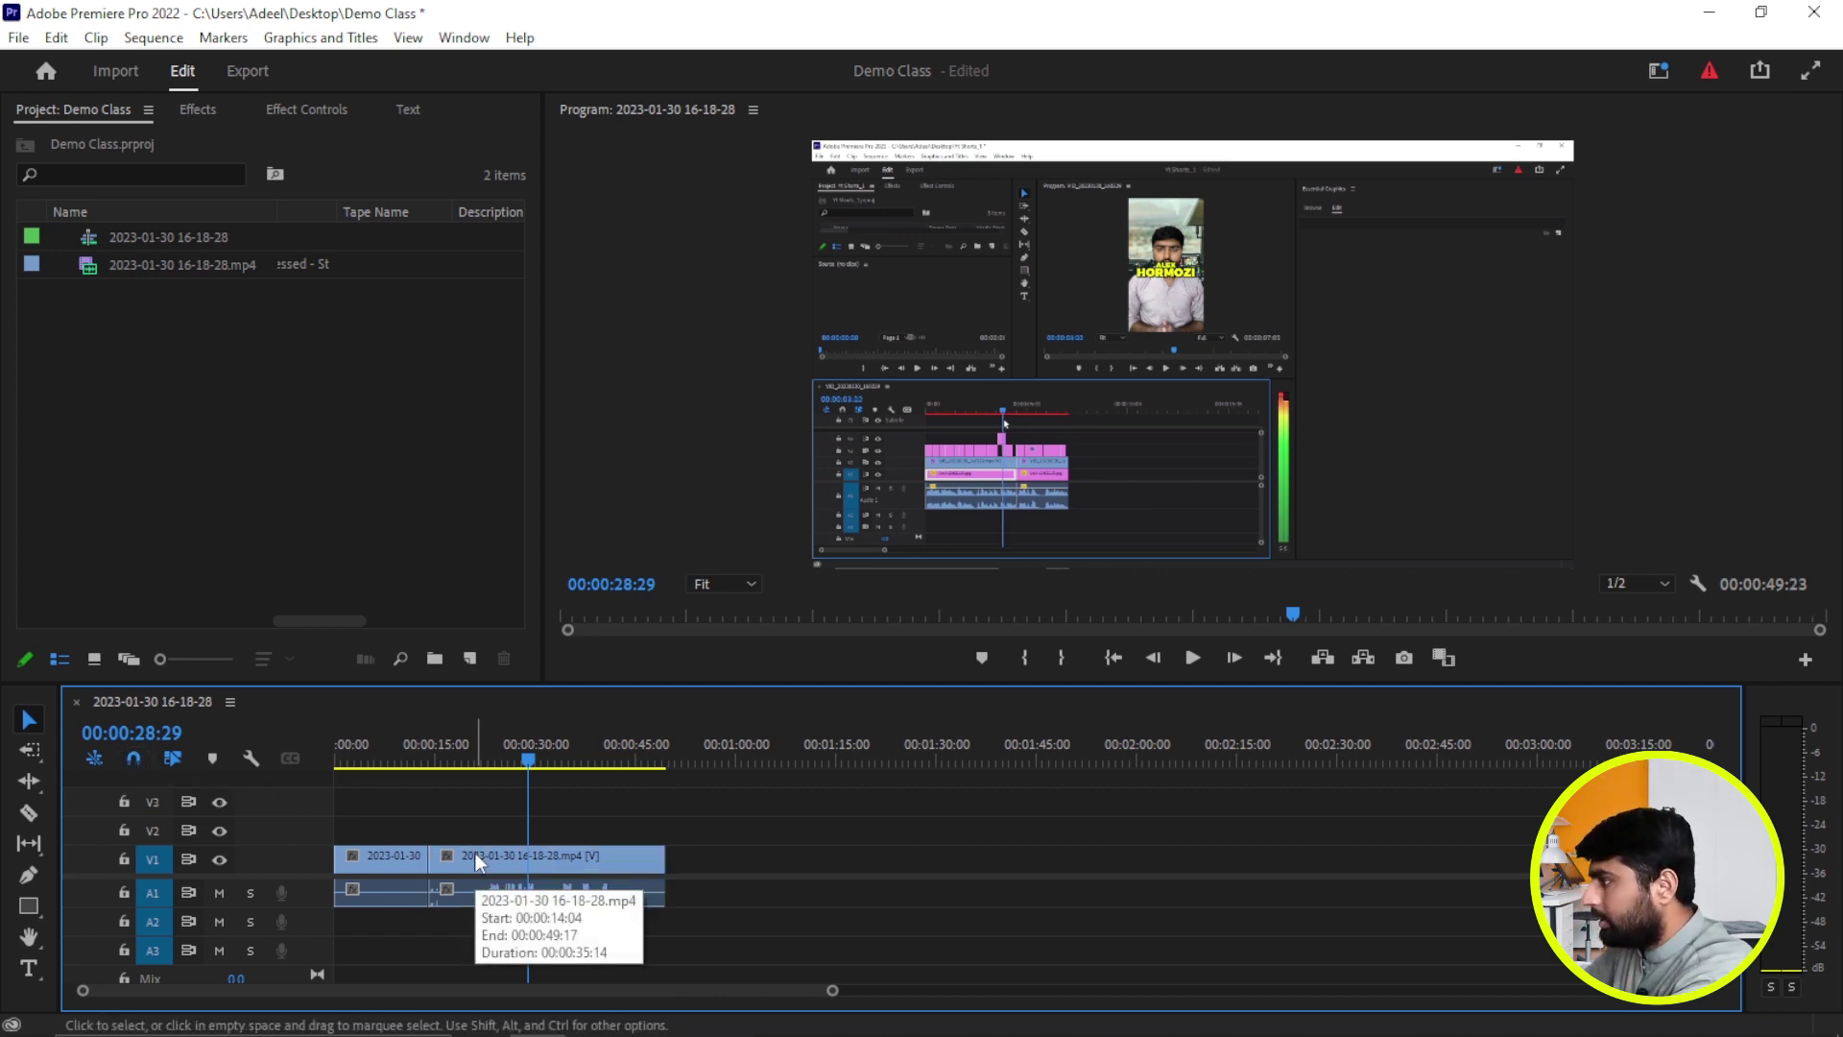
{"action": "left_click_drag", "start_coordinate": [477, 862], "coordinate": [541, 857]}
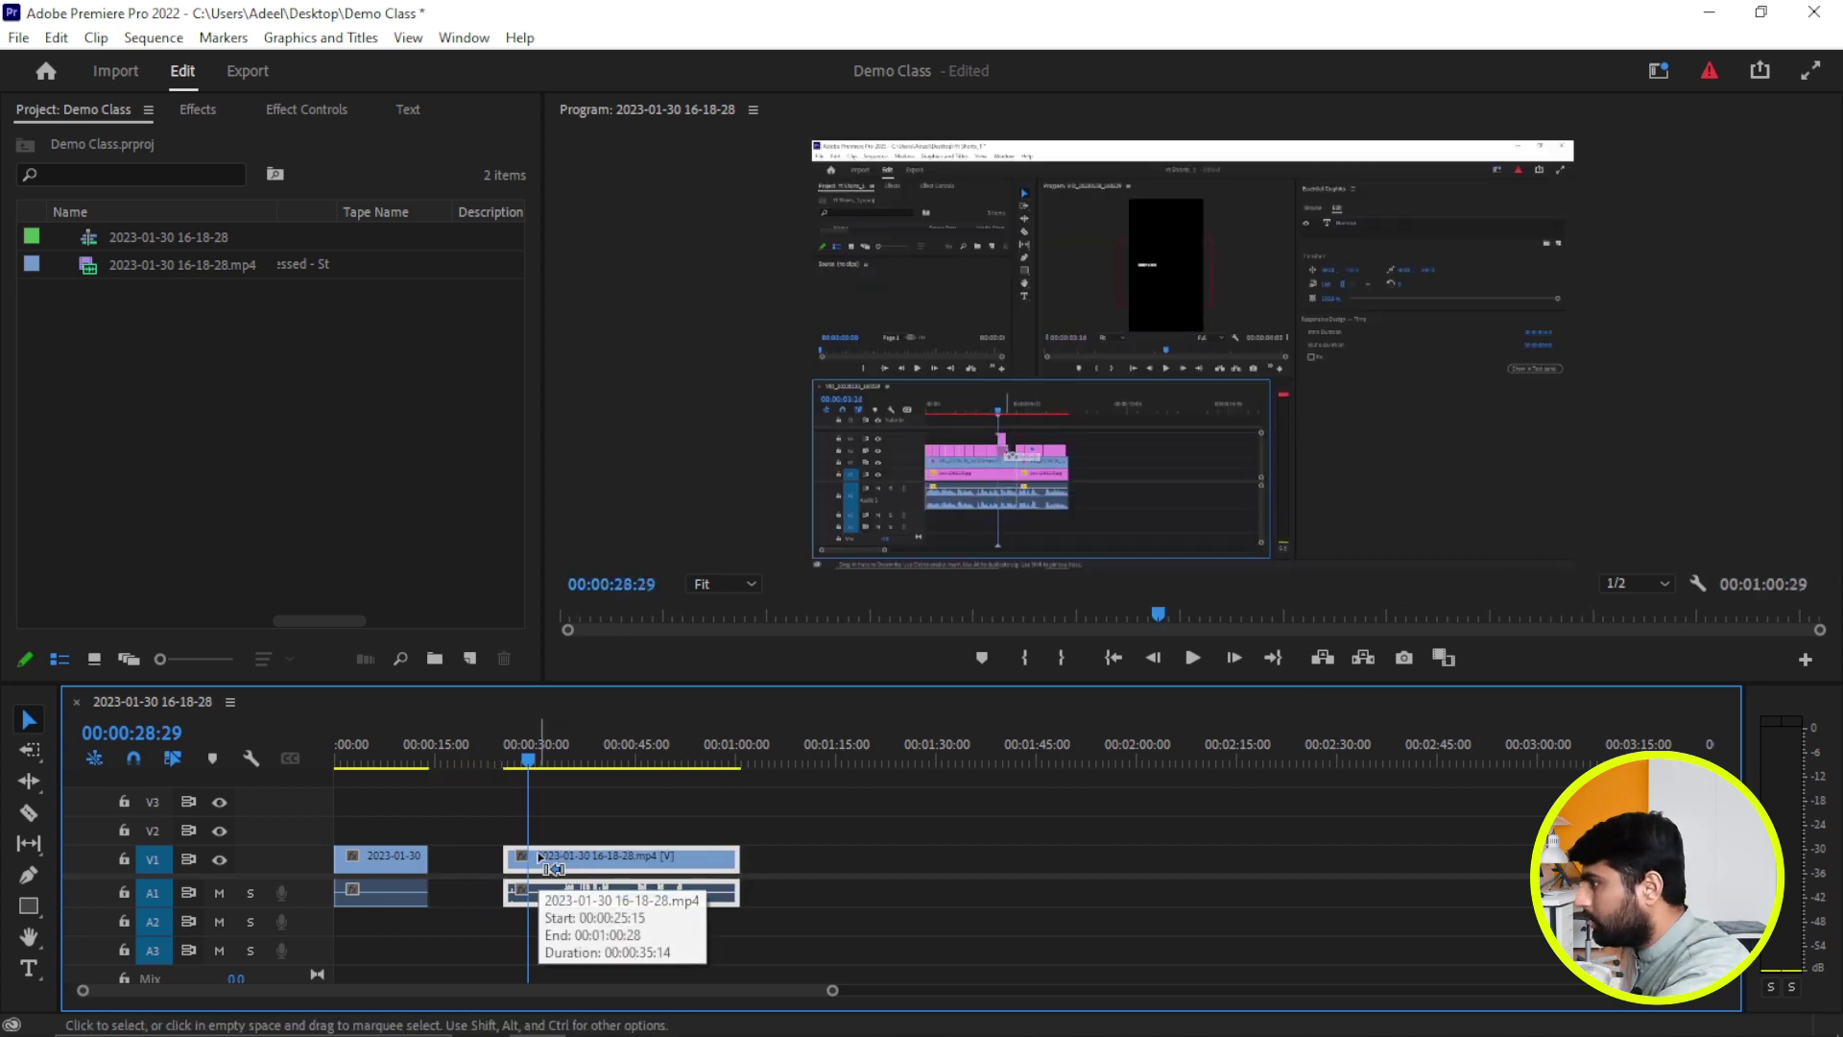
{"action": "key", "text": "ctrl+z"}
{"action": "key", "text": "ctrl+shift+z"}
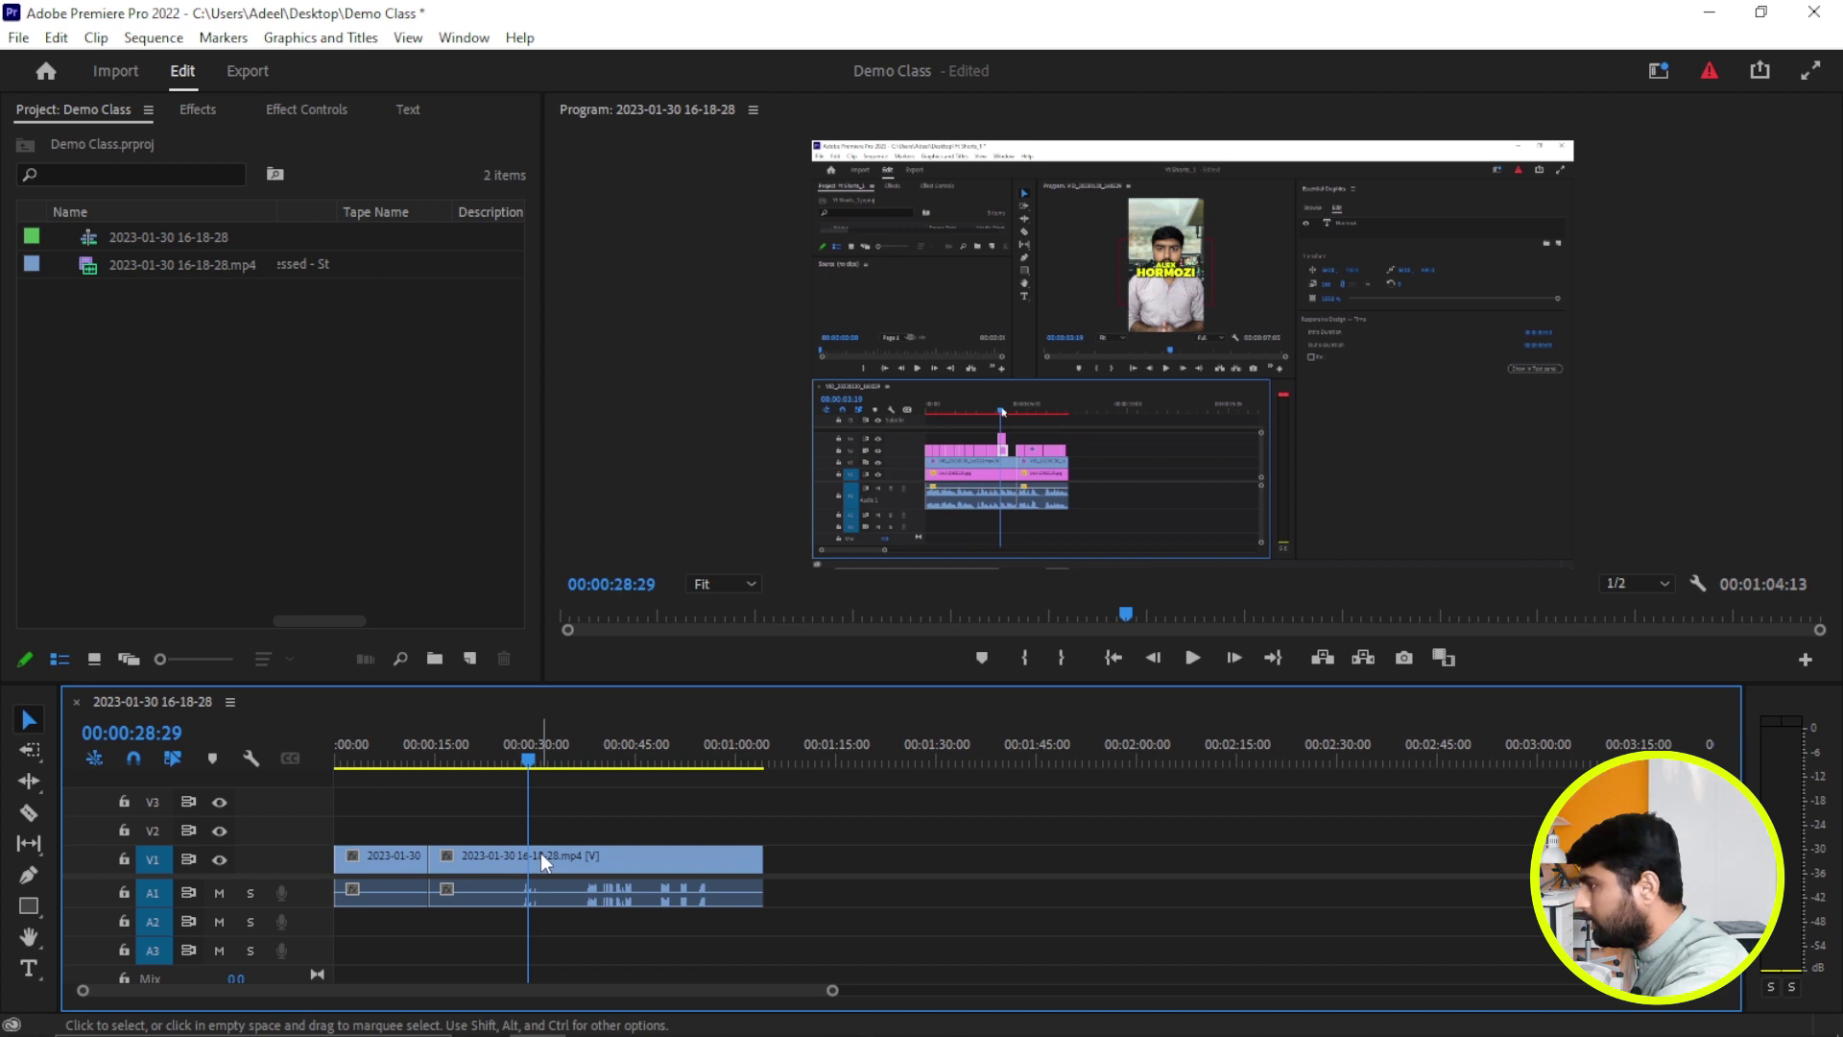
{"action": "left_click", "coordinate": [492, 862]}
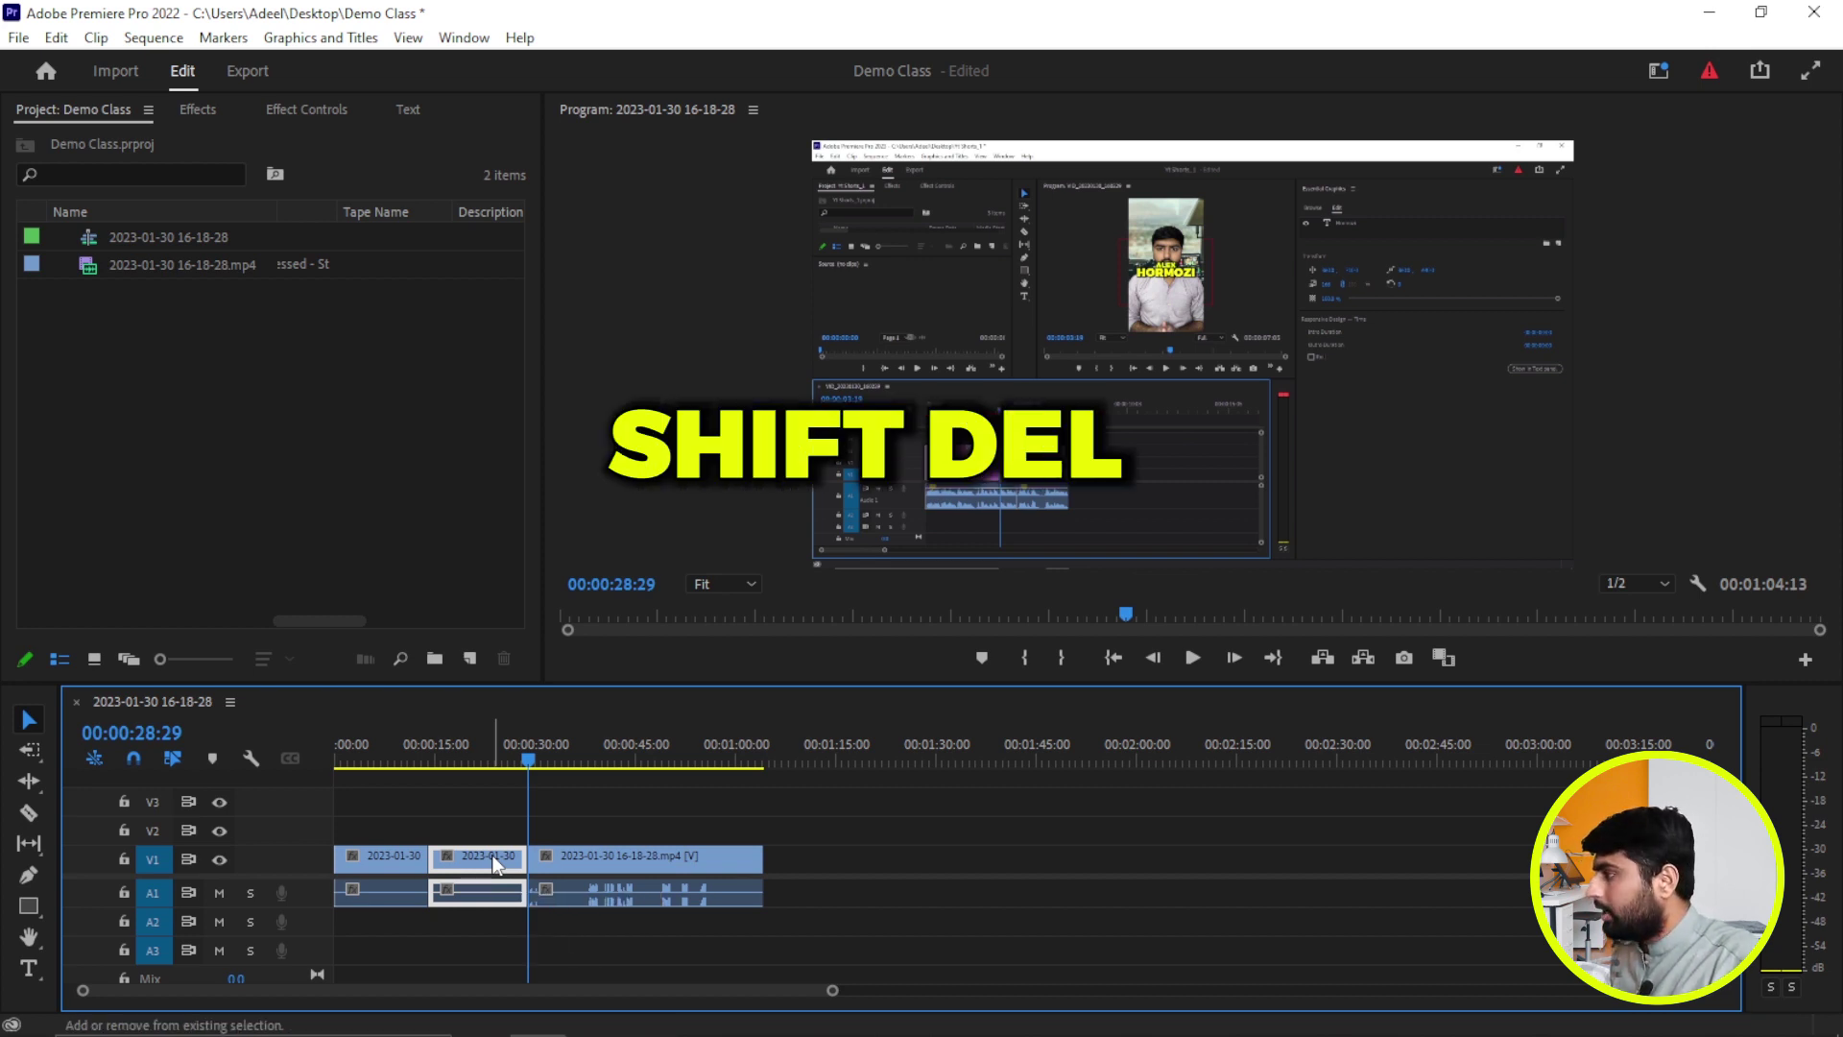
{"action": "key", "text": "shift+Delete"}
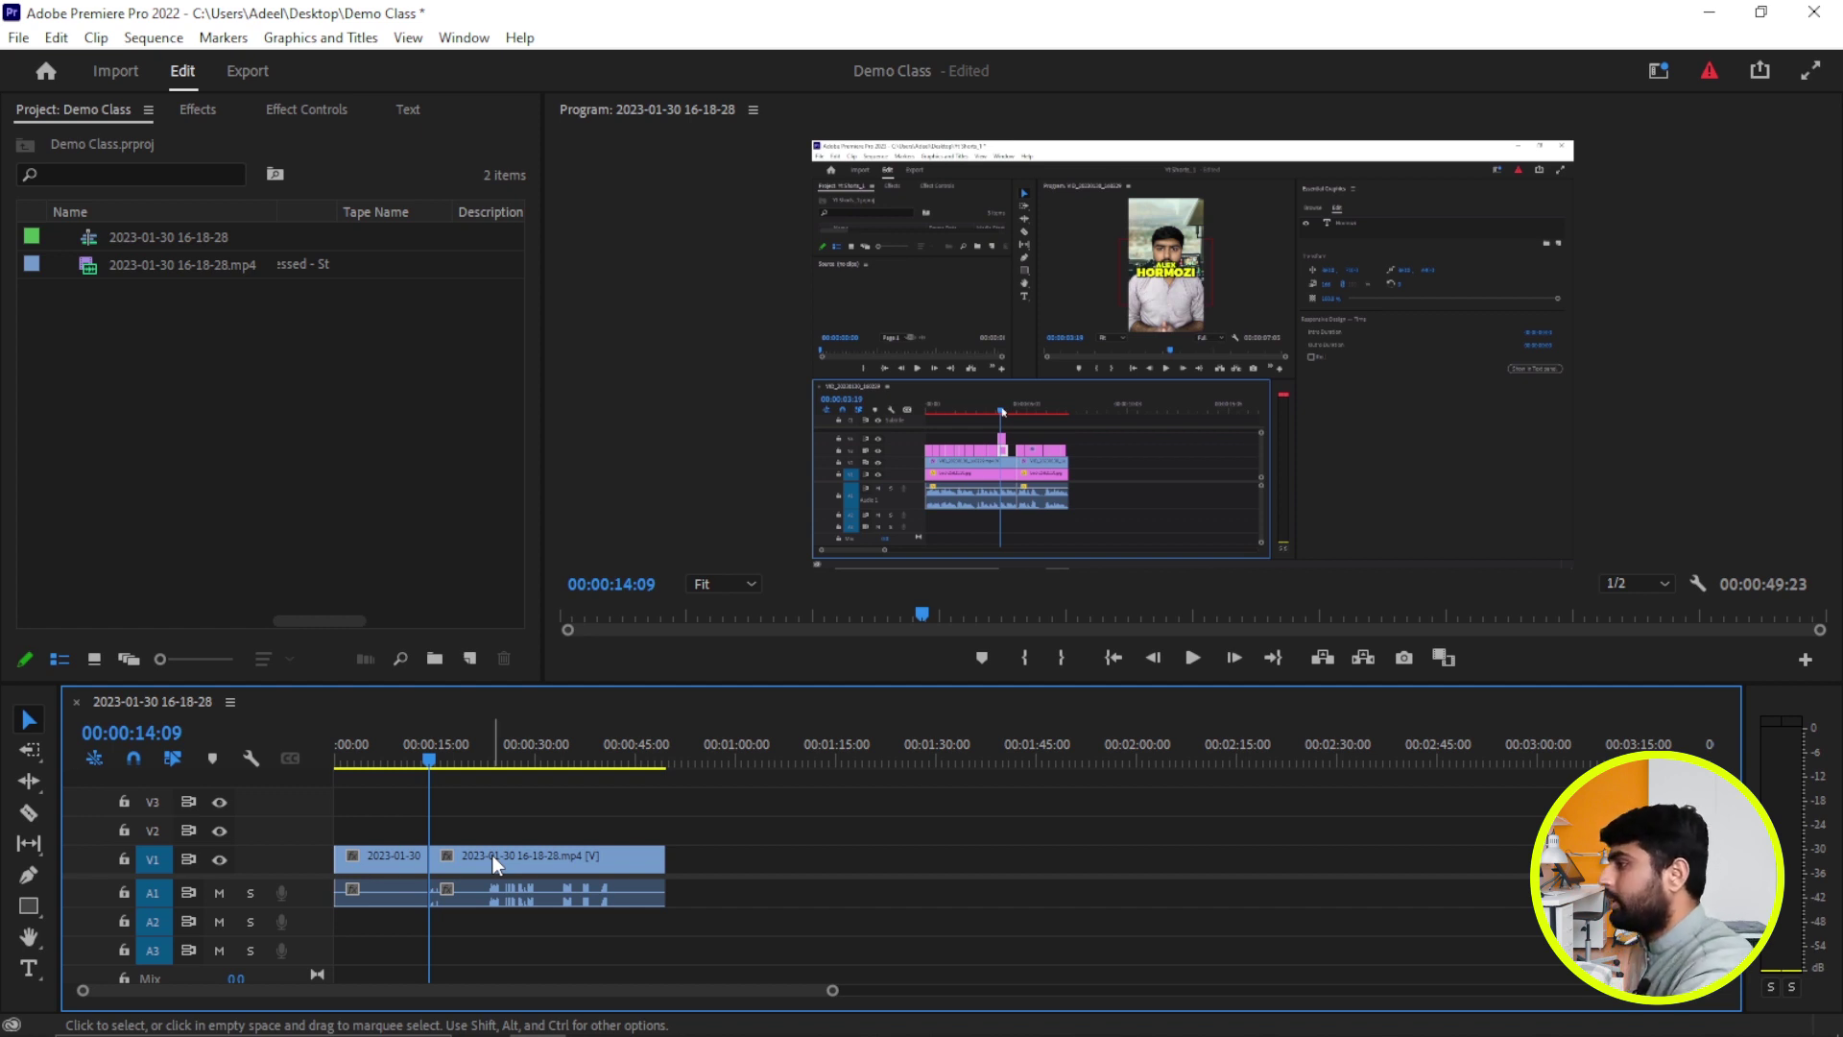
{"action": "left_click_drag", "start_coordinate": [709, 865], "coordinate": [336, 917]}
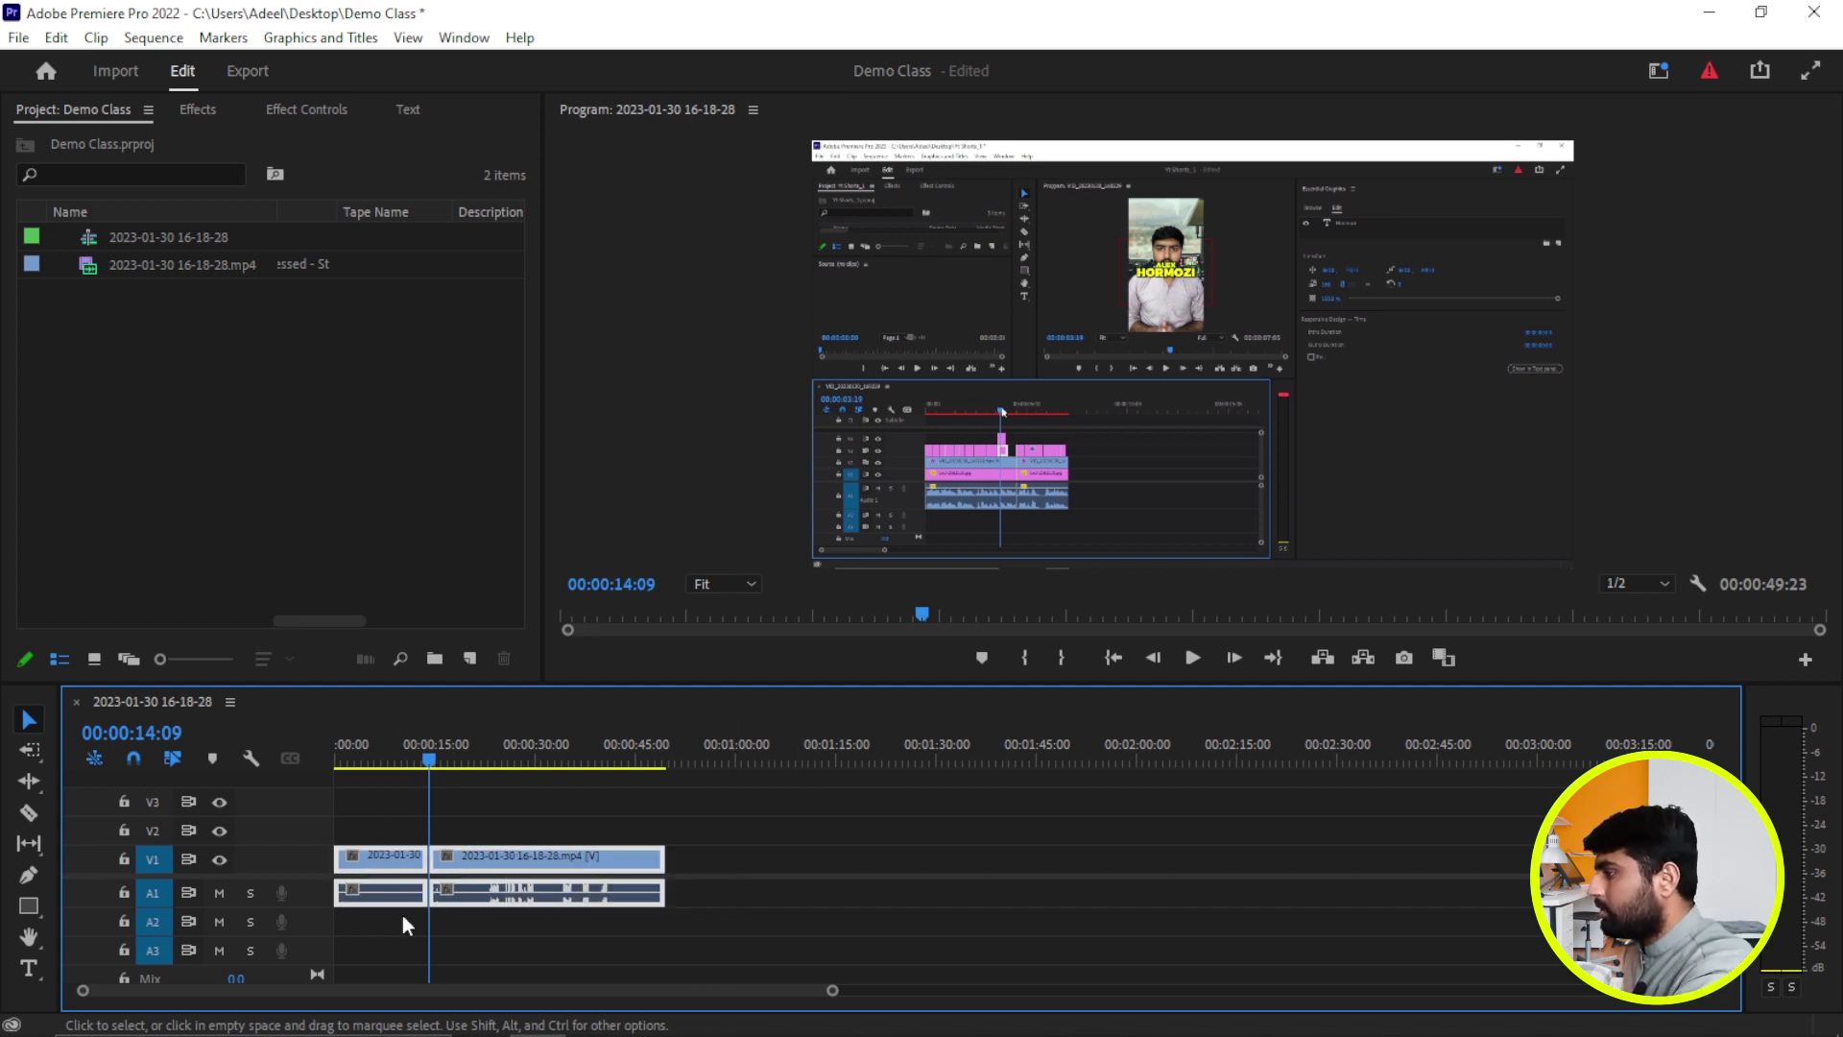
{"action": "left_click", "coordinate": [328, 434]}
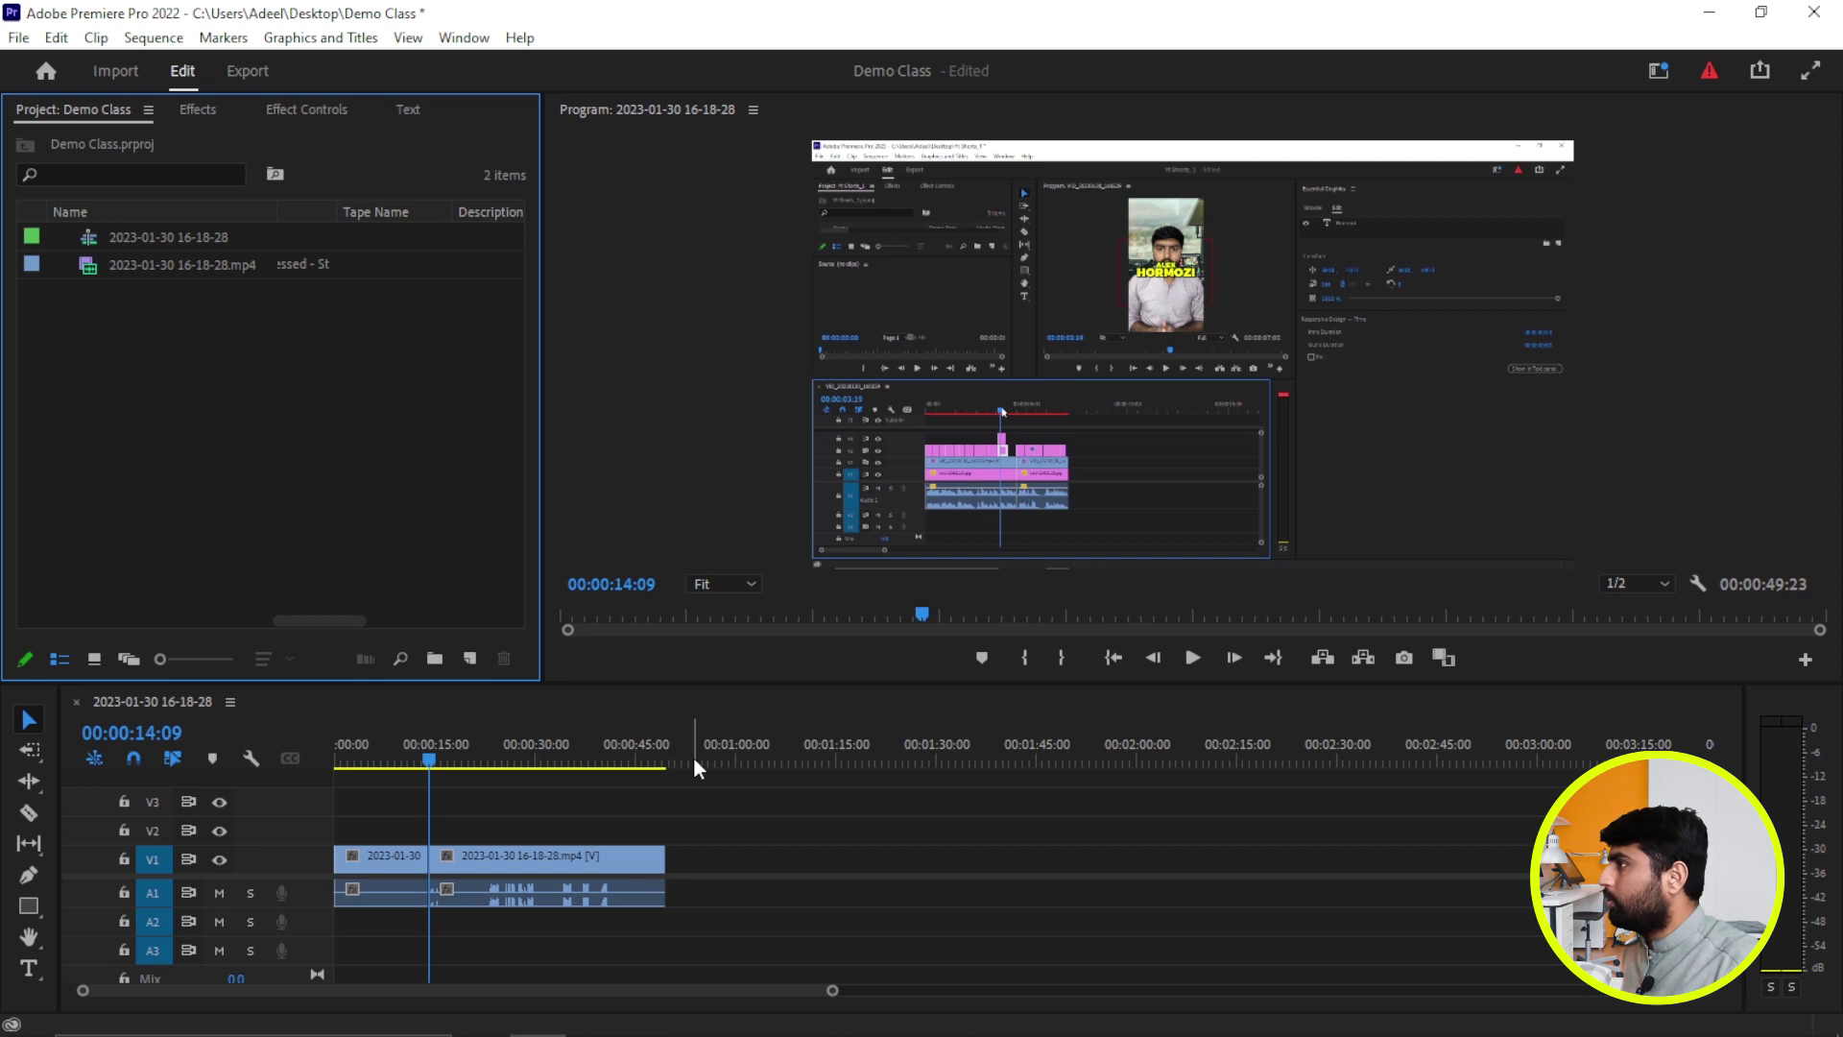
Cycle through Source, Timeline, Program, Effect Controls and Audio Track Mixer with Shift+2 to Shift+6
{"action": "key", "text": "shift+2"}
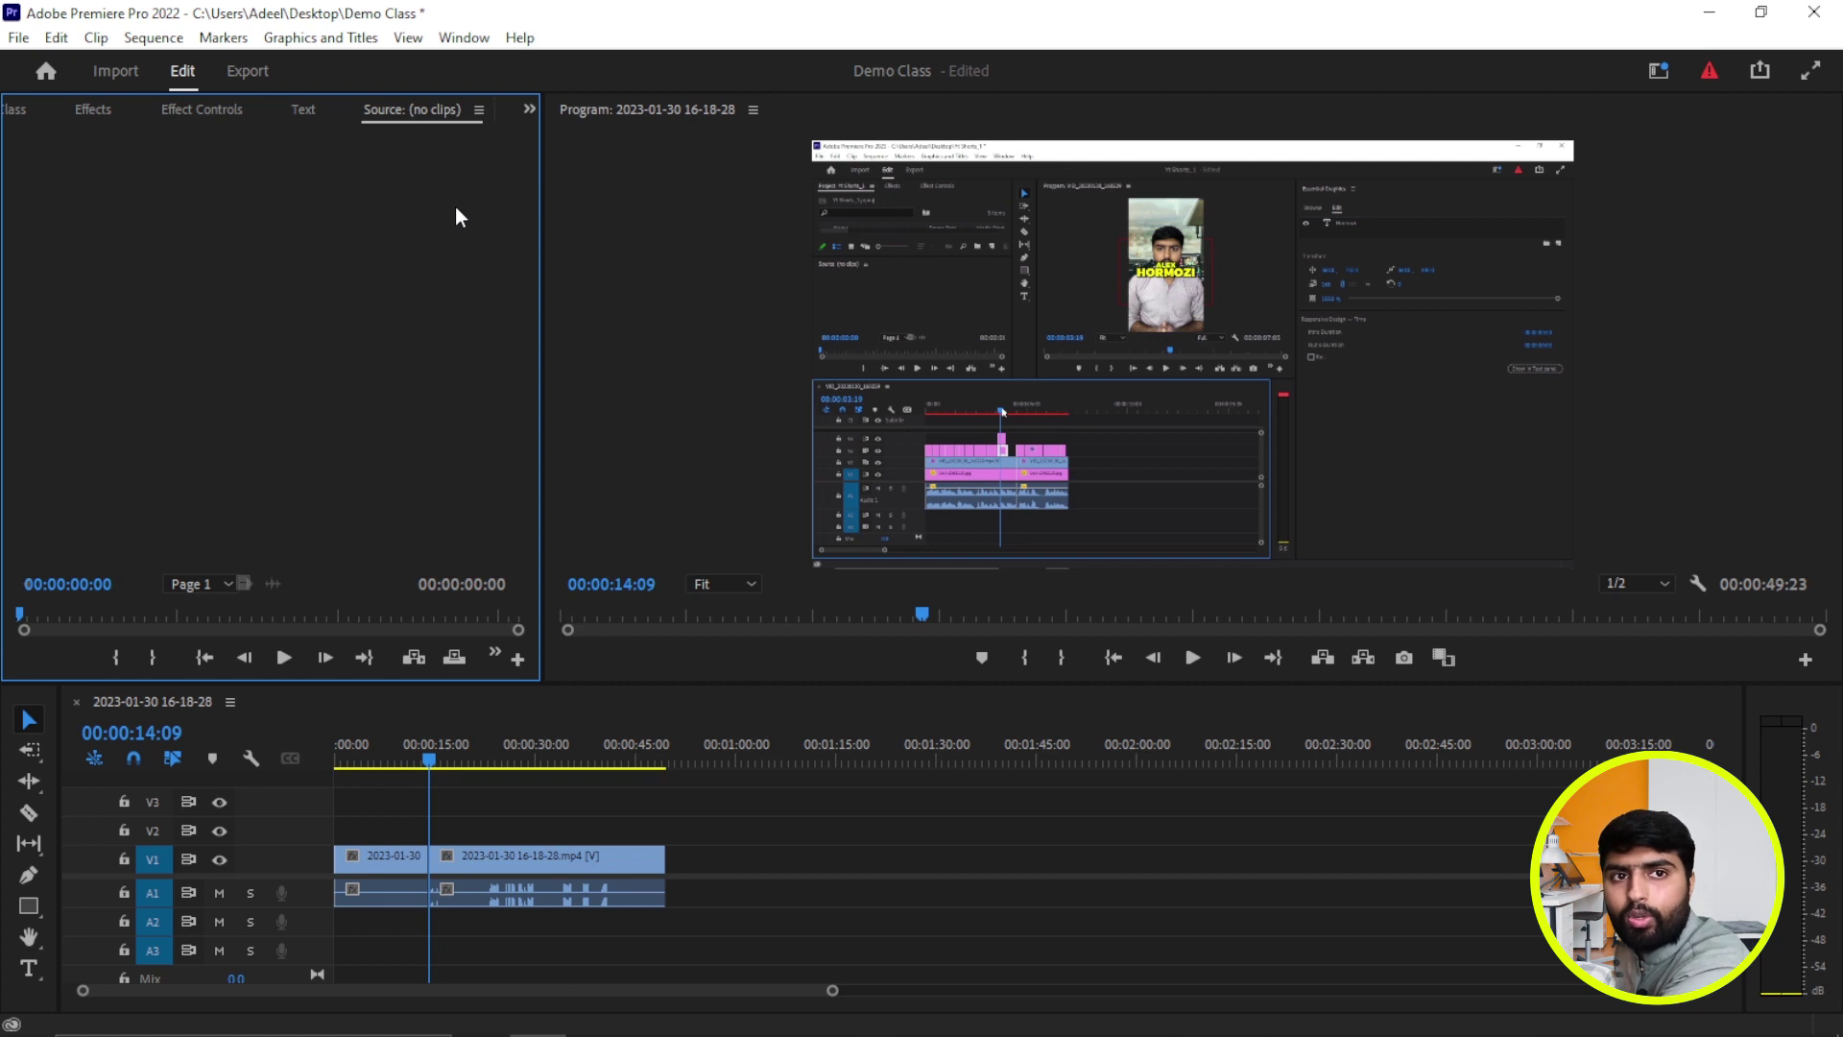
{"action": "key", "text": "shift+3"}
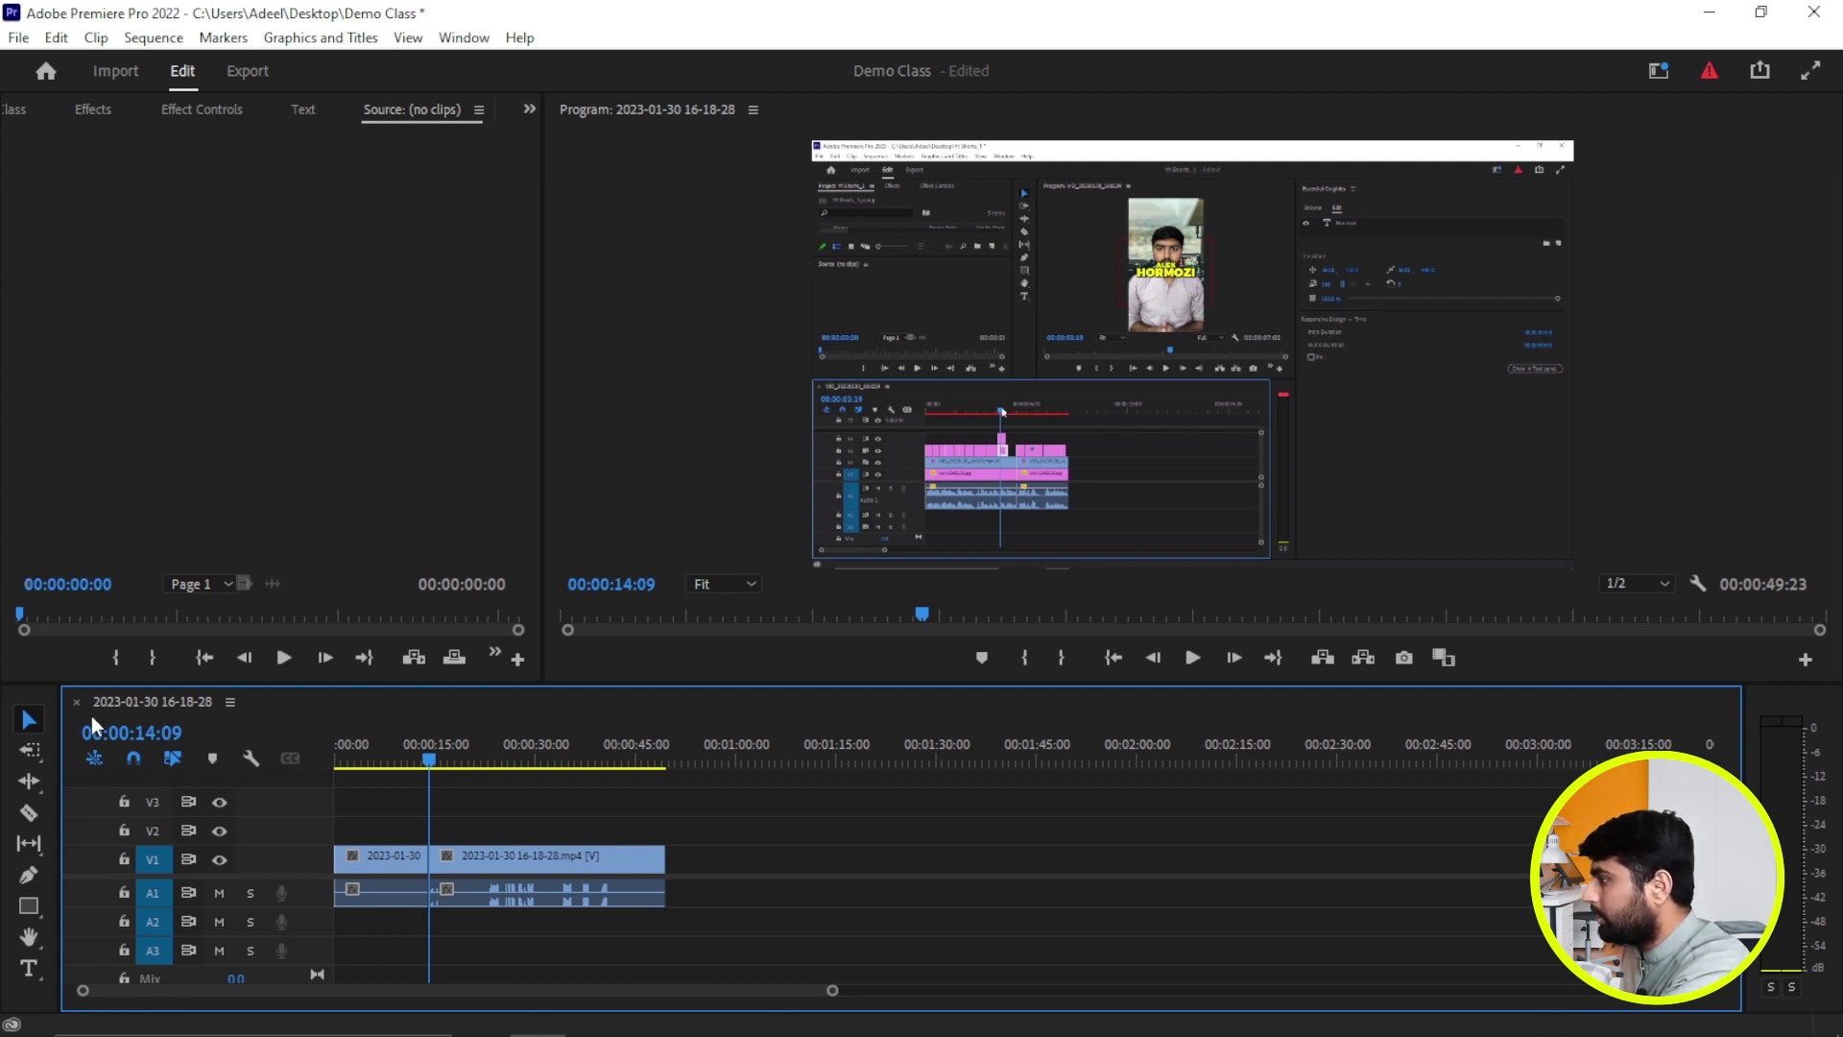
{"action": "key", "text": "shift+4"}
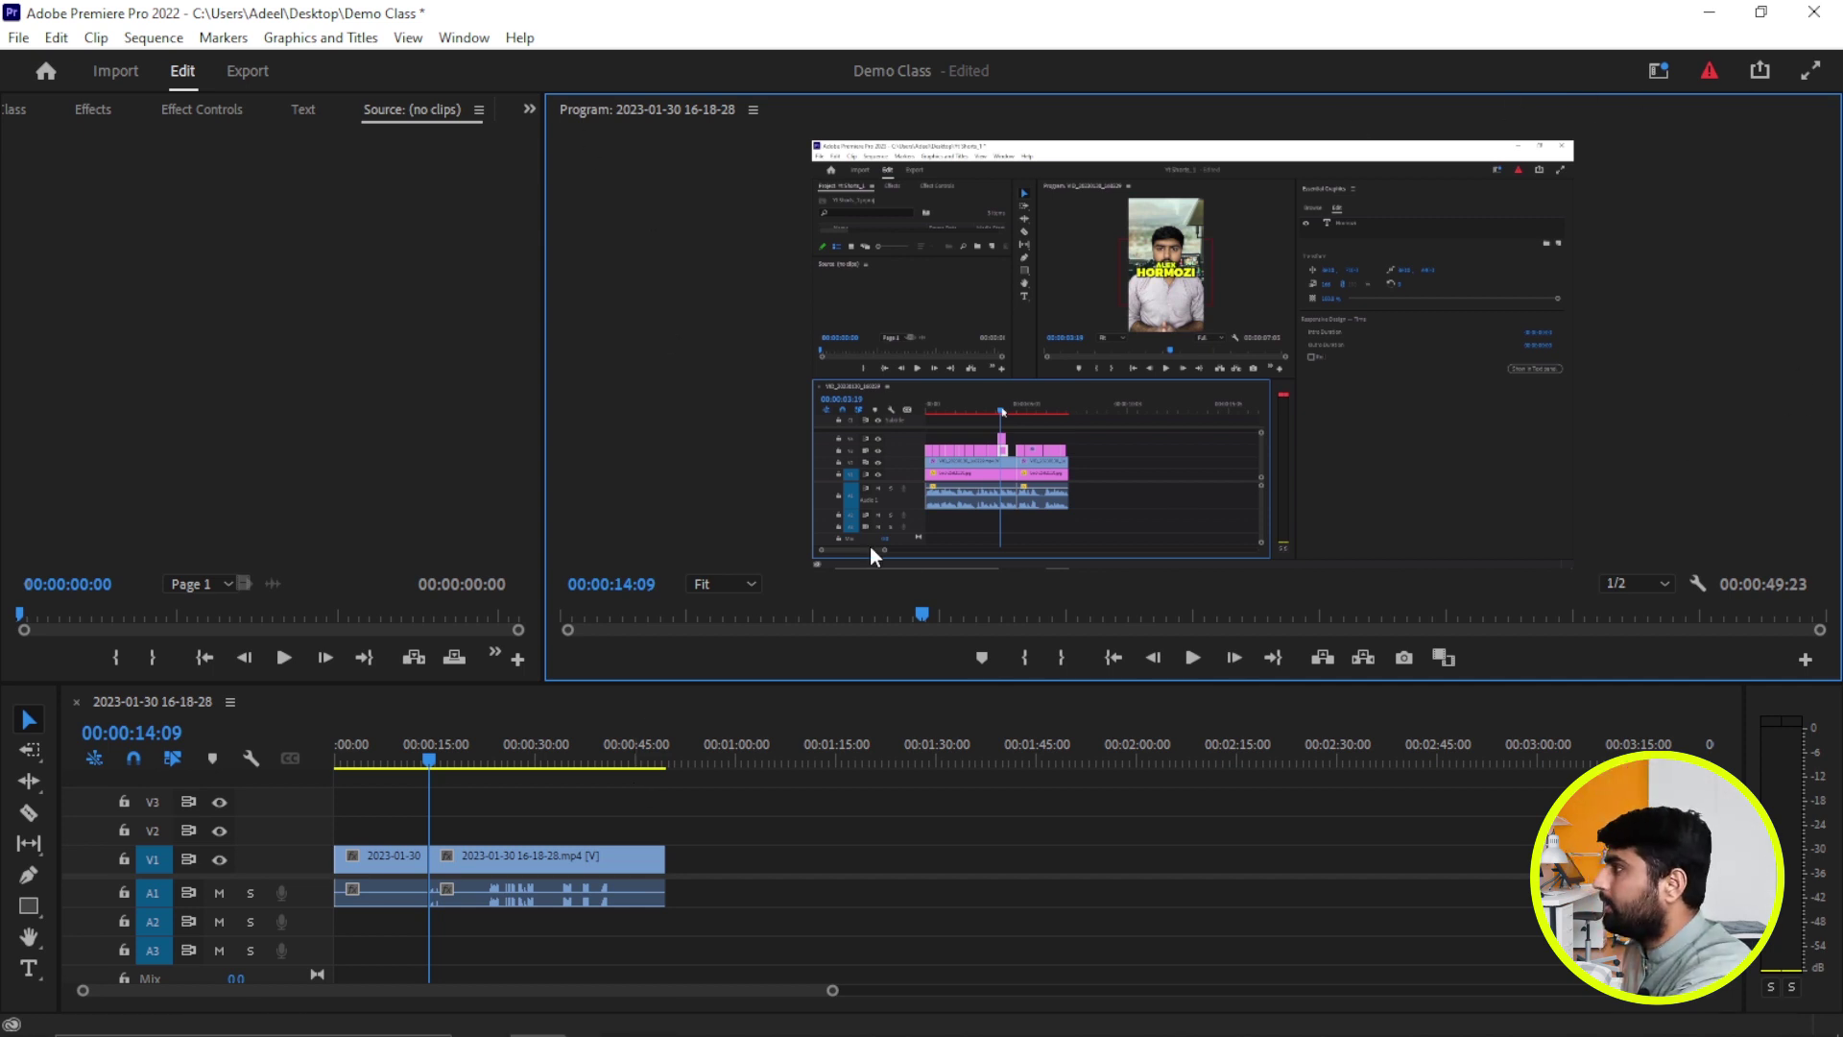
{"action": "key", "text": "shift+5"}
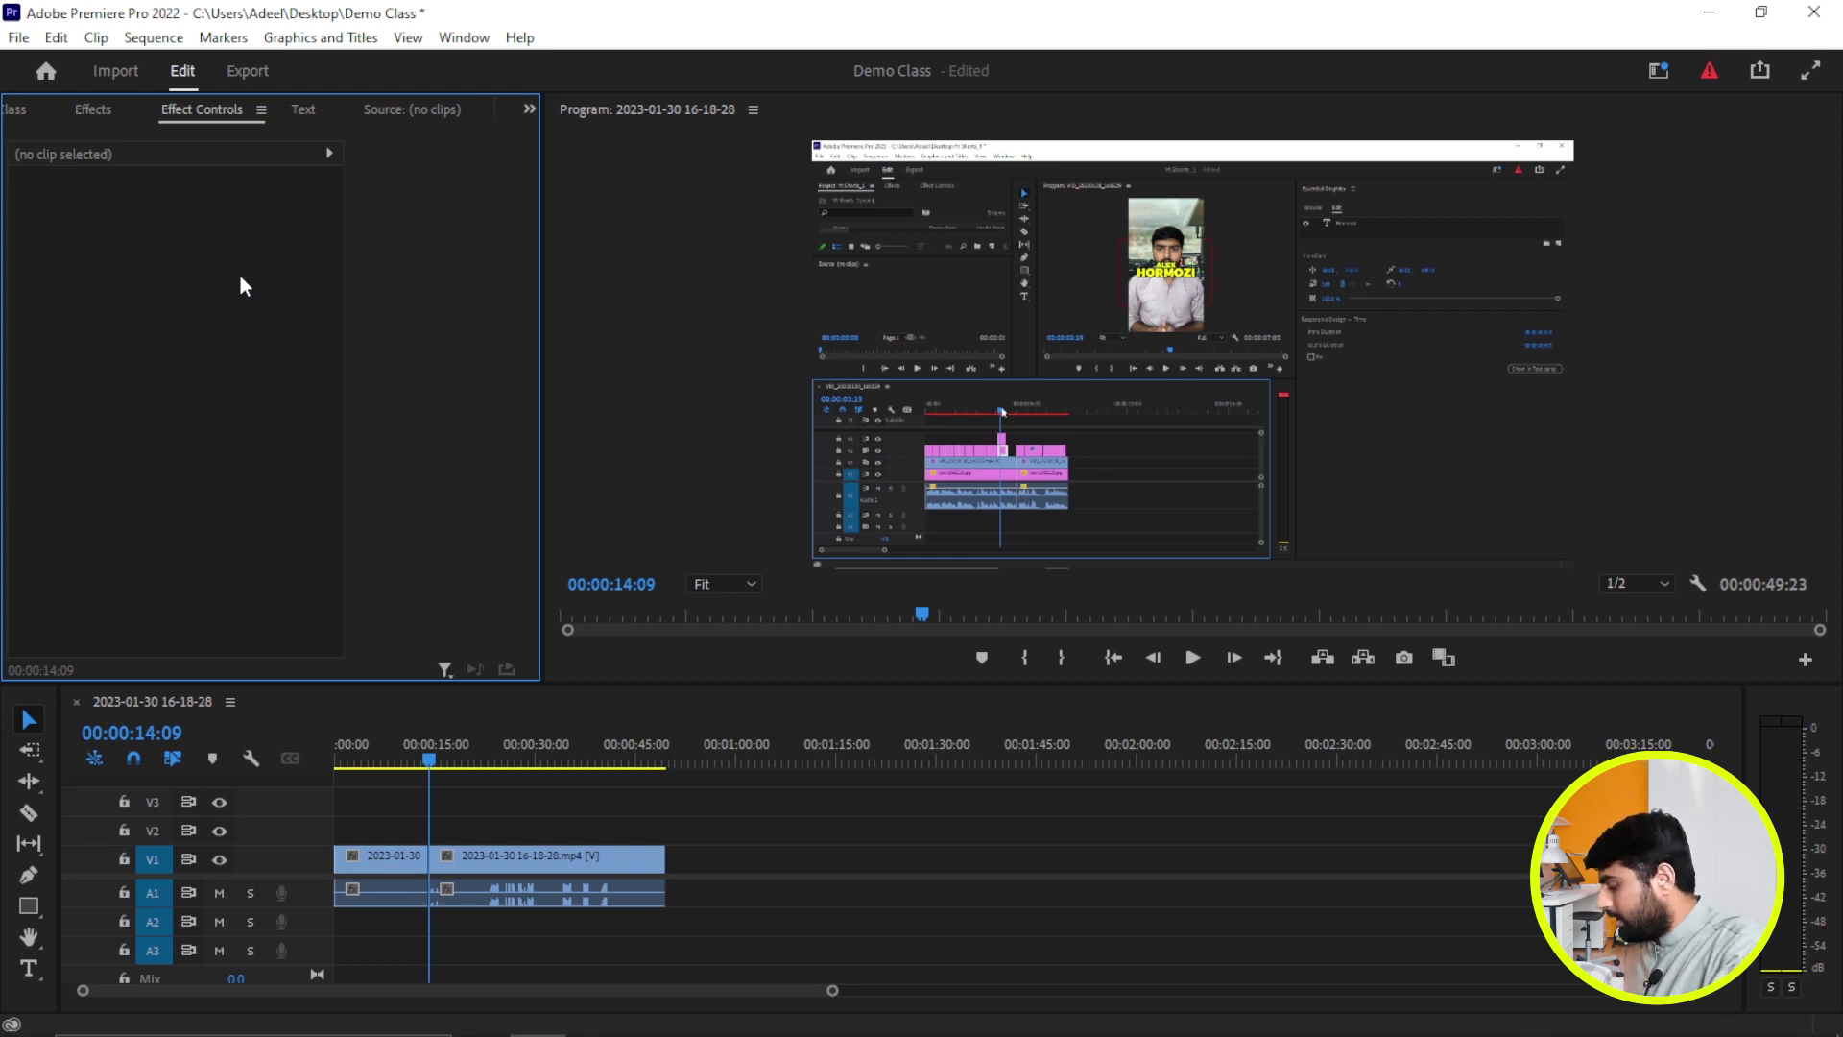
{"action": "key", "text": "shift+6"}
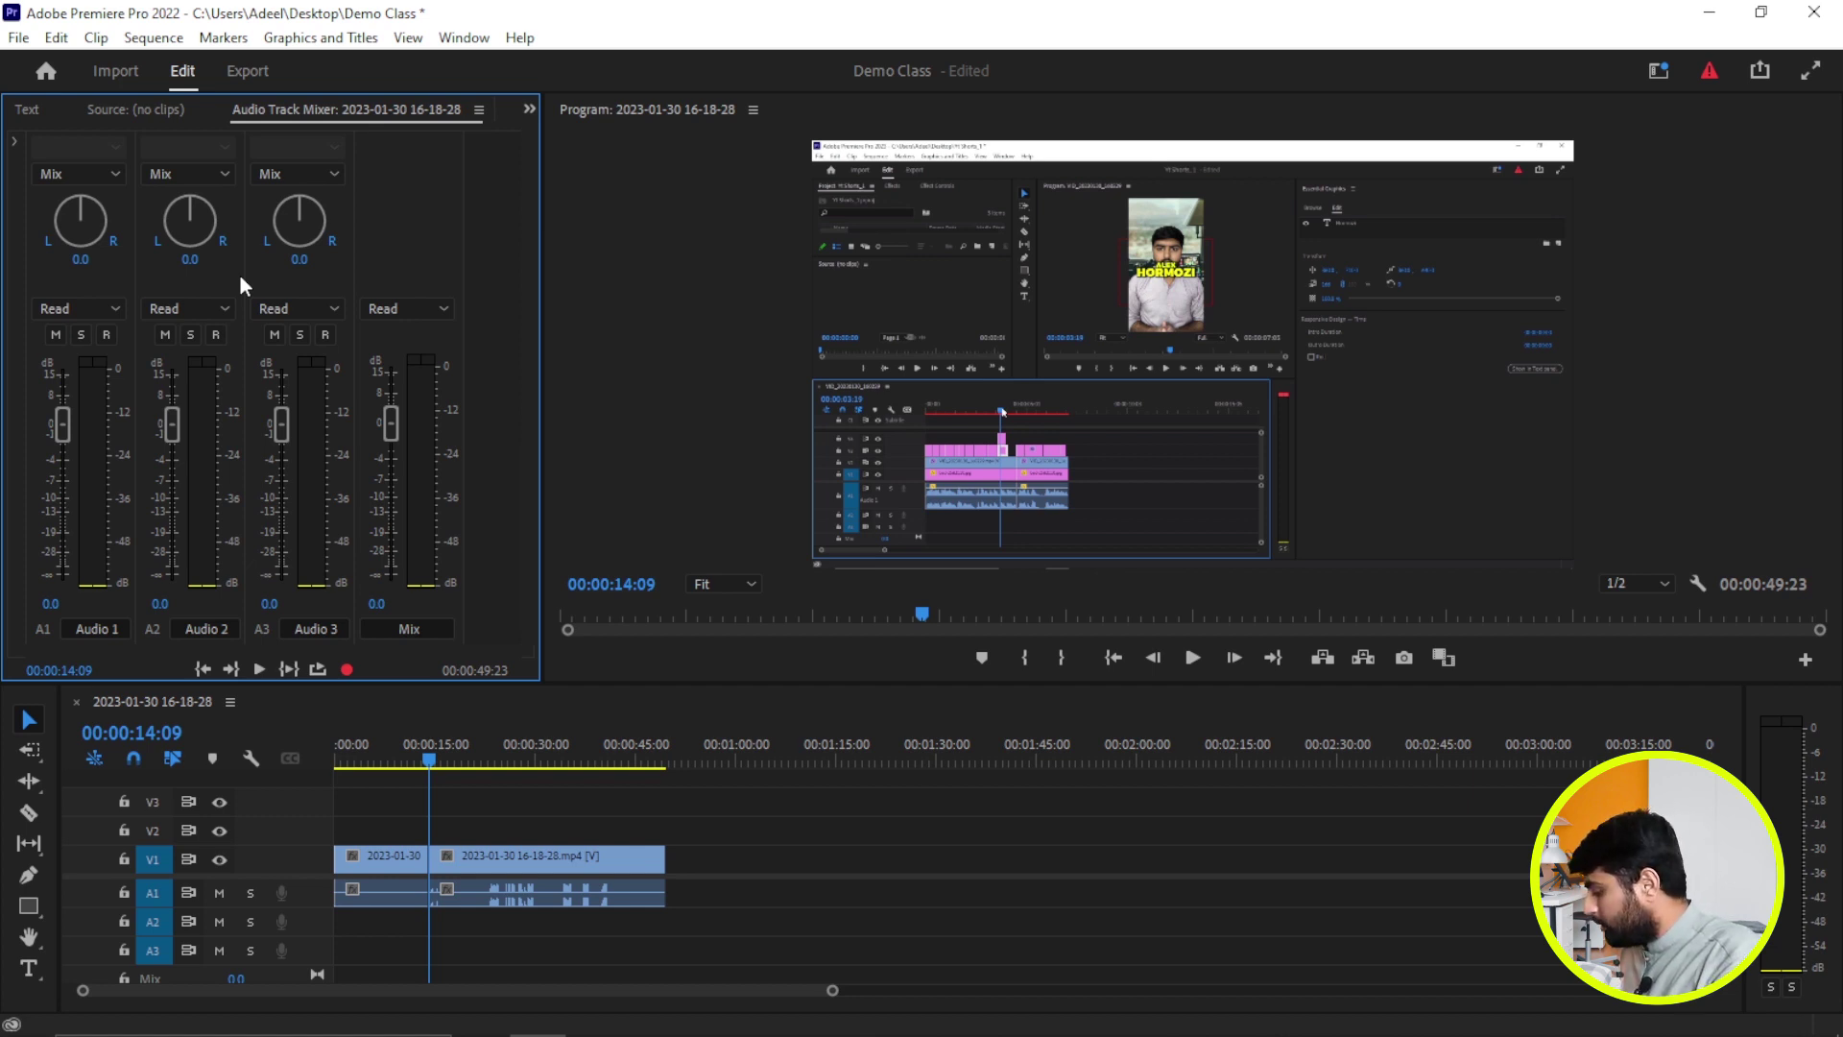
Bring up the Effects, Media Browser and Audio Clip Mixer panels with Shift+7, 8 and 9
{"action": "key", "text": "shift+7"}
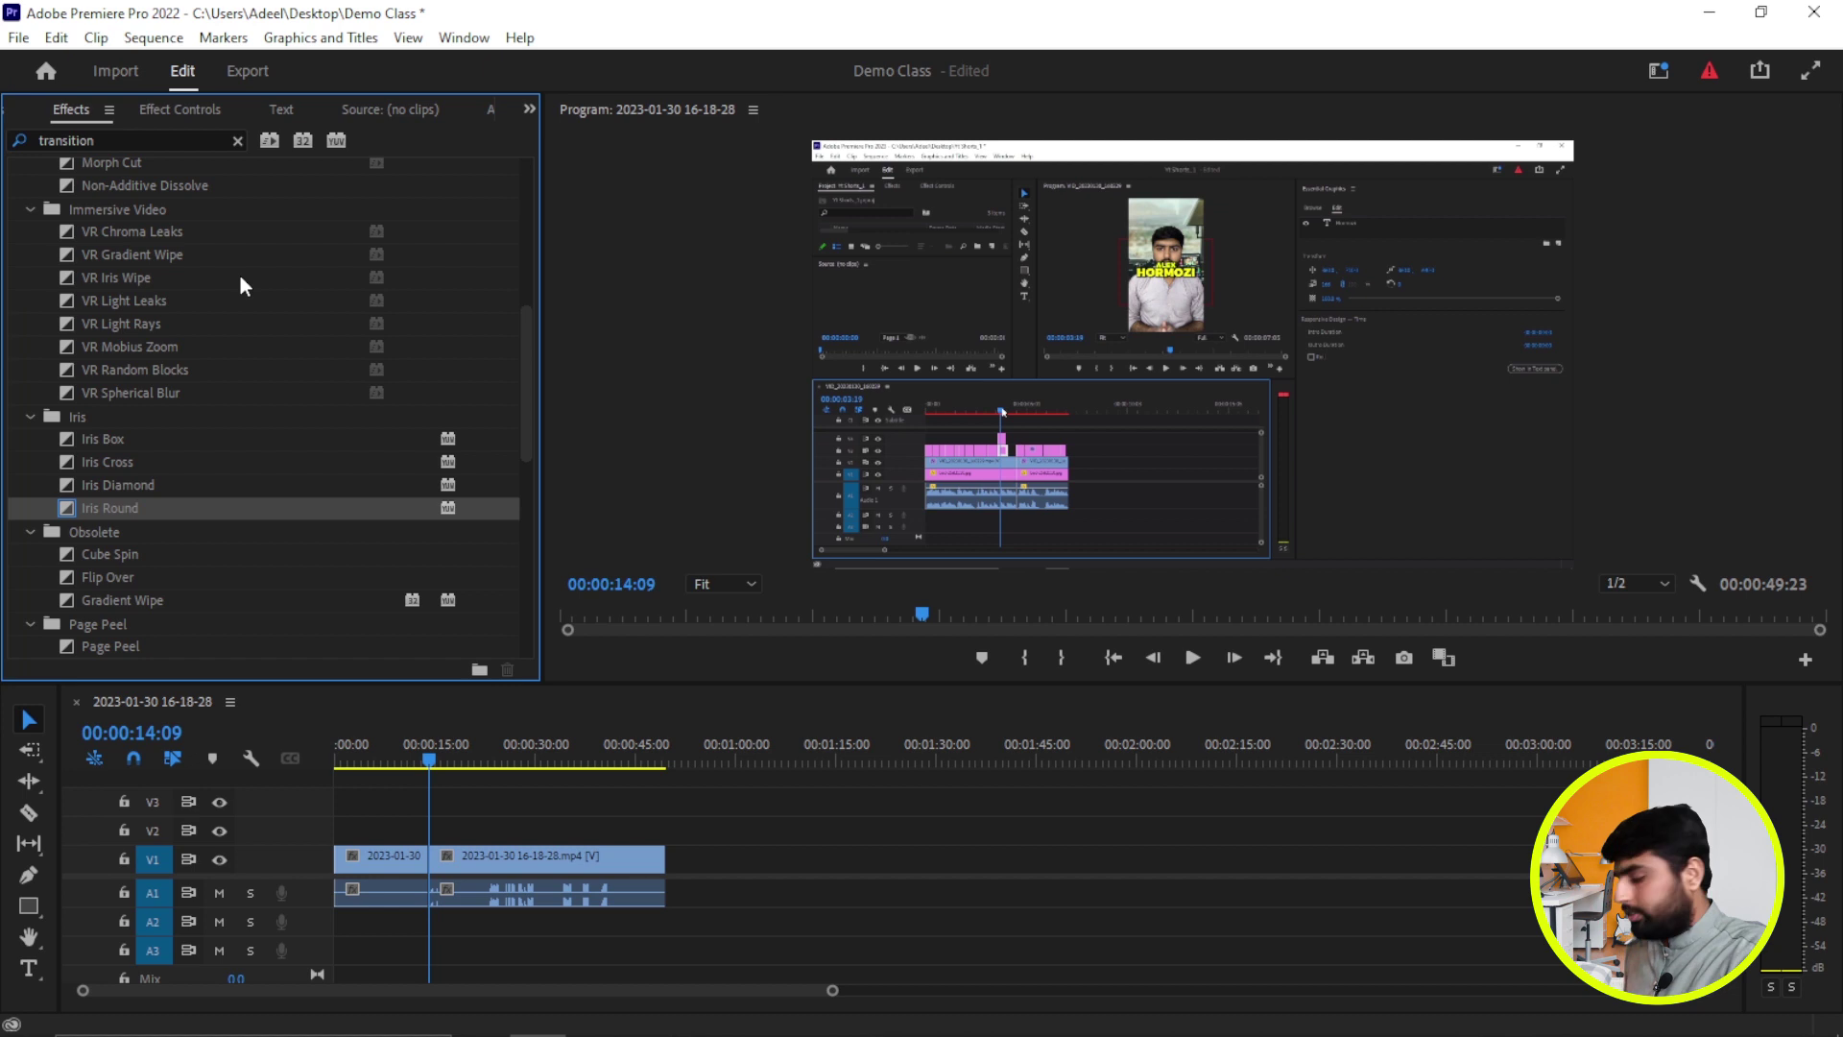
{"action": "key", "text": "shift+8"}
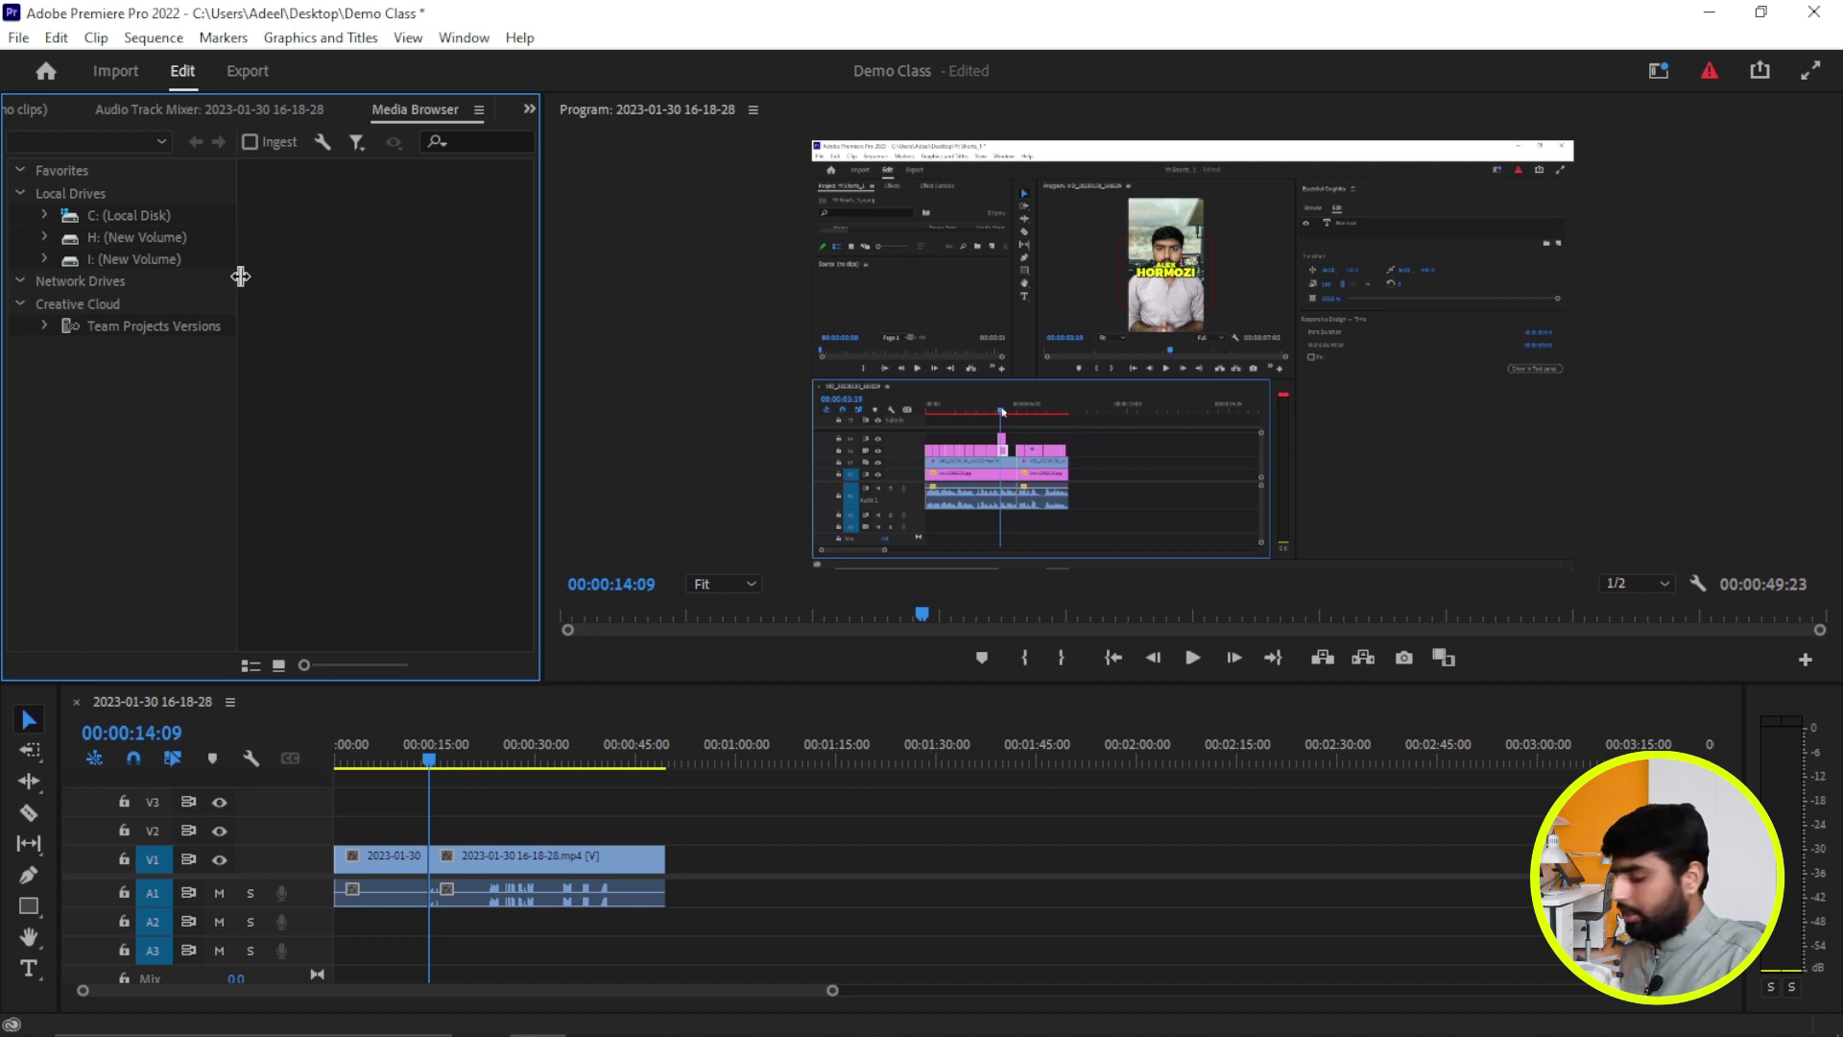
{"action": "key", "text": "shift+9"}
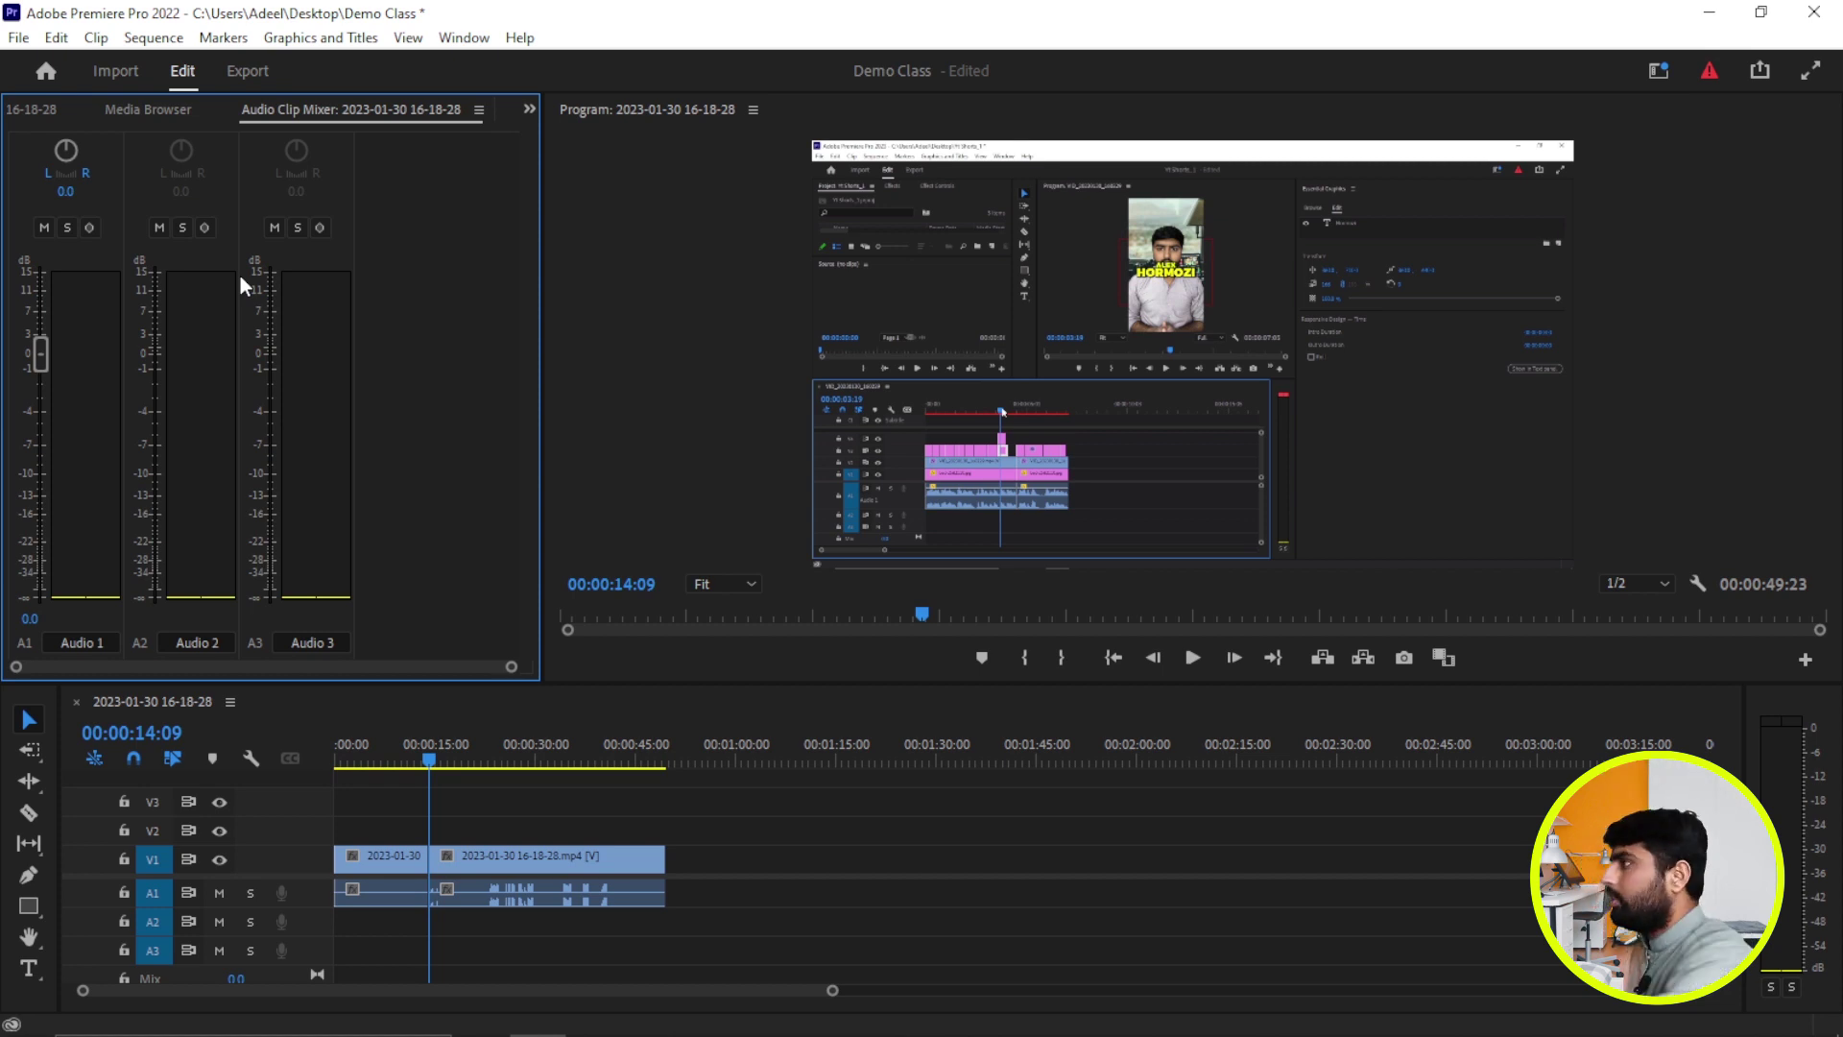
Close Audio Clip Mixer, Media Browser, Audio Track Mixer, Source and Text panels, returning to the Project tab
{"action": "left_click", "coordinate": [479, 111]}
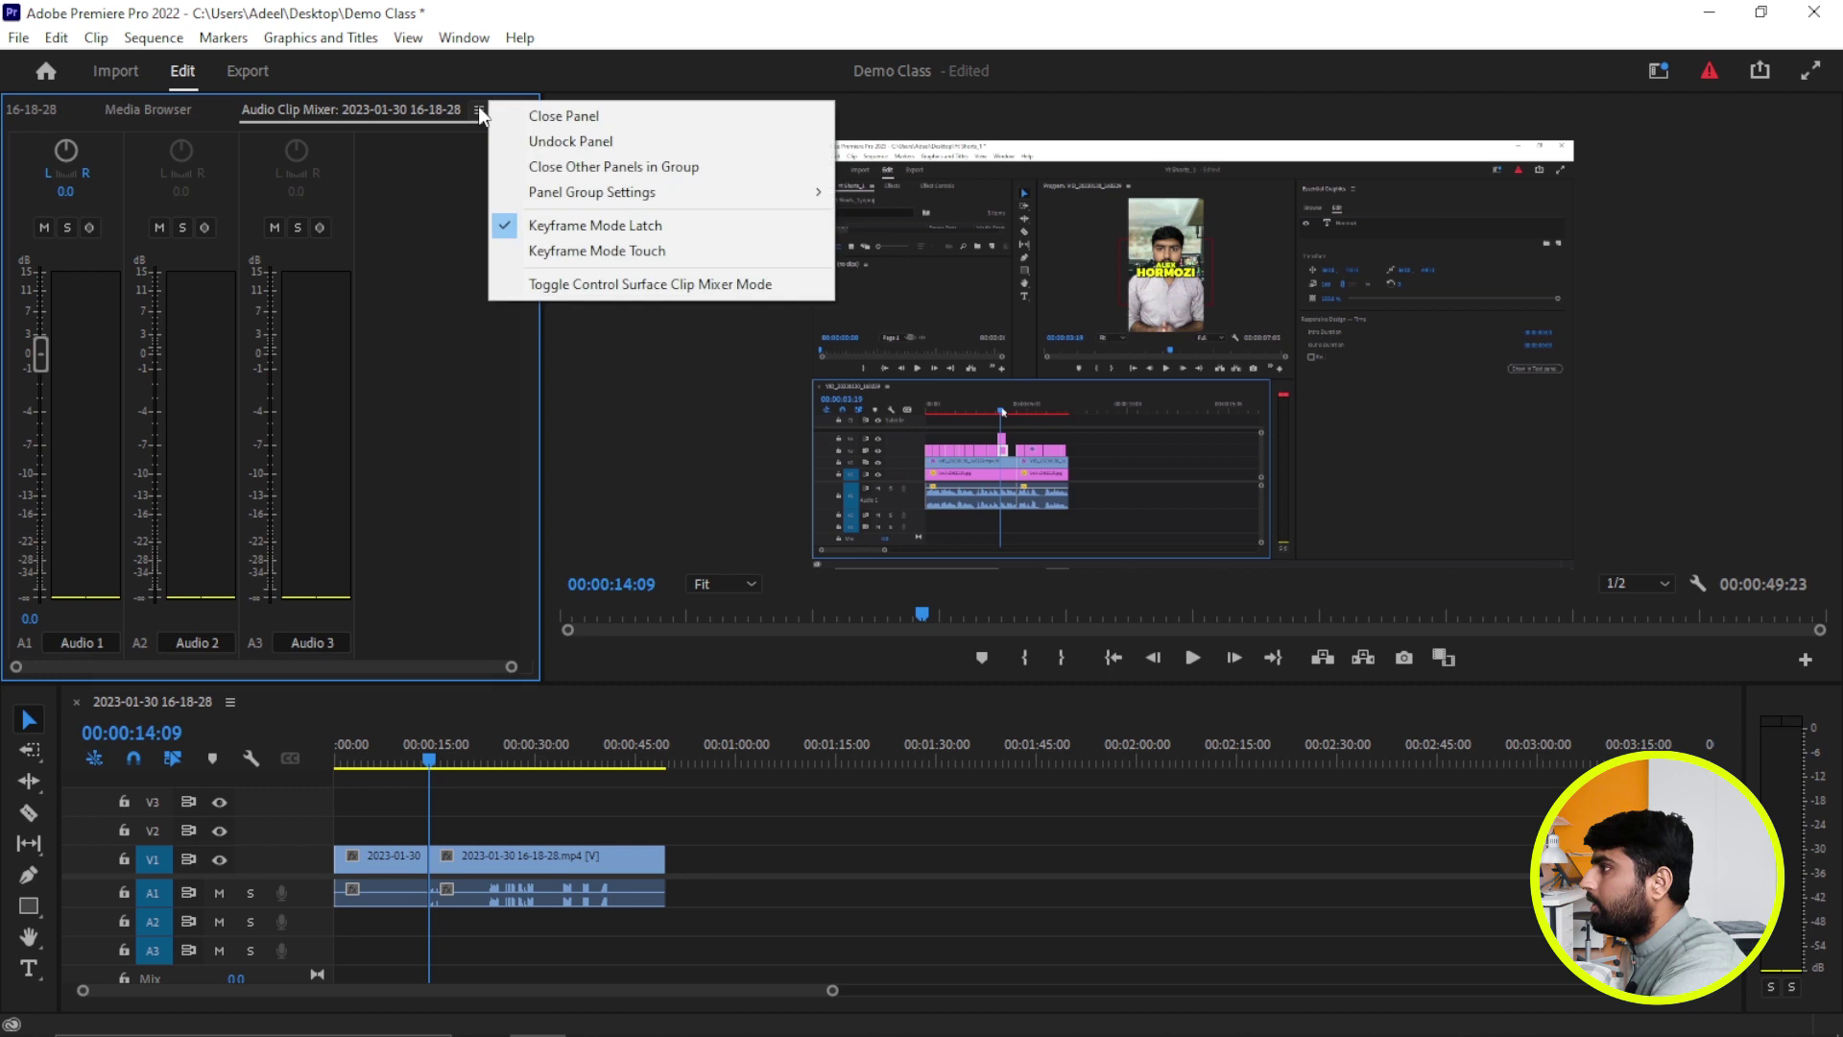
{"action": "left_click", "coordinate": [523, 119]}
{"action": "left_click", "coordinate": [473, 109]}
{"action": "left_click", "coordinate": [522, 118]}
{"action": "left_click", "coordinate": [476, 109]}
{"action": "left_click", "coordinate": [523, 117]}
{"action": "left_click", "coordinate": [472, 109]}
{"action": "left_click", "coordinate": [524, 119]}
{"action": "left_click", "coordinate": [438, 111]}
{"action": "left_click", "coordinate": [521, 117]}
{"action": "left_click", "coordinate": [73, 109]}
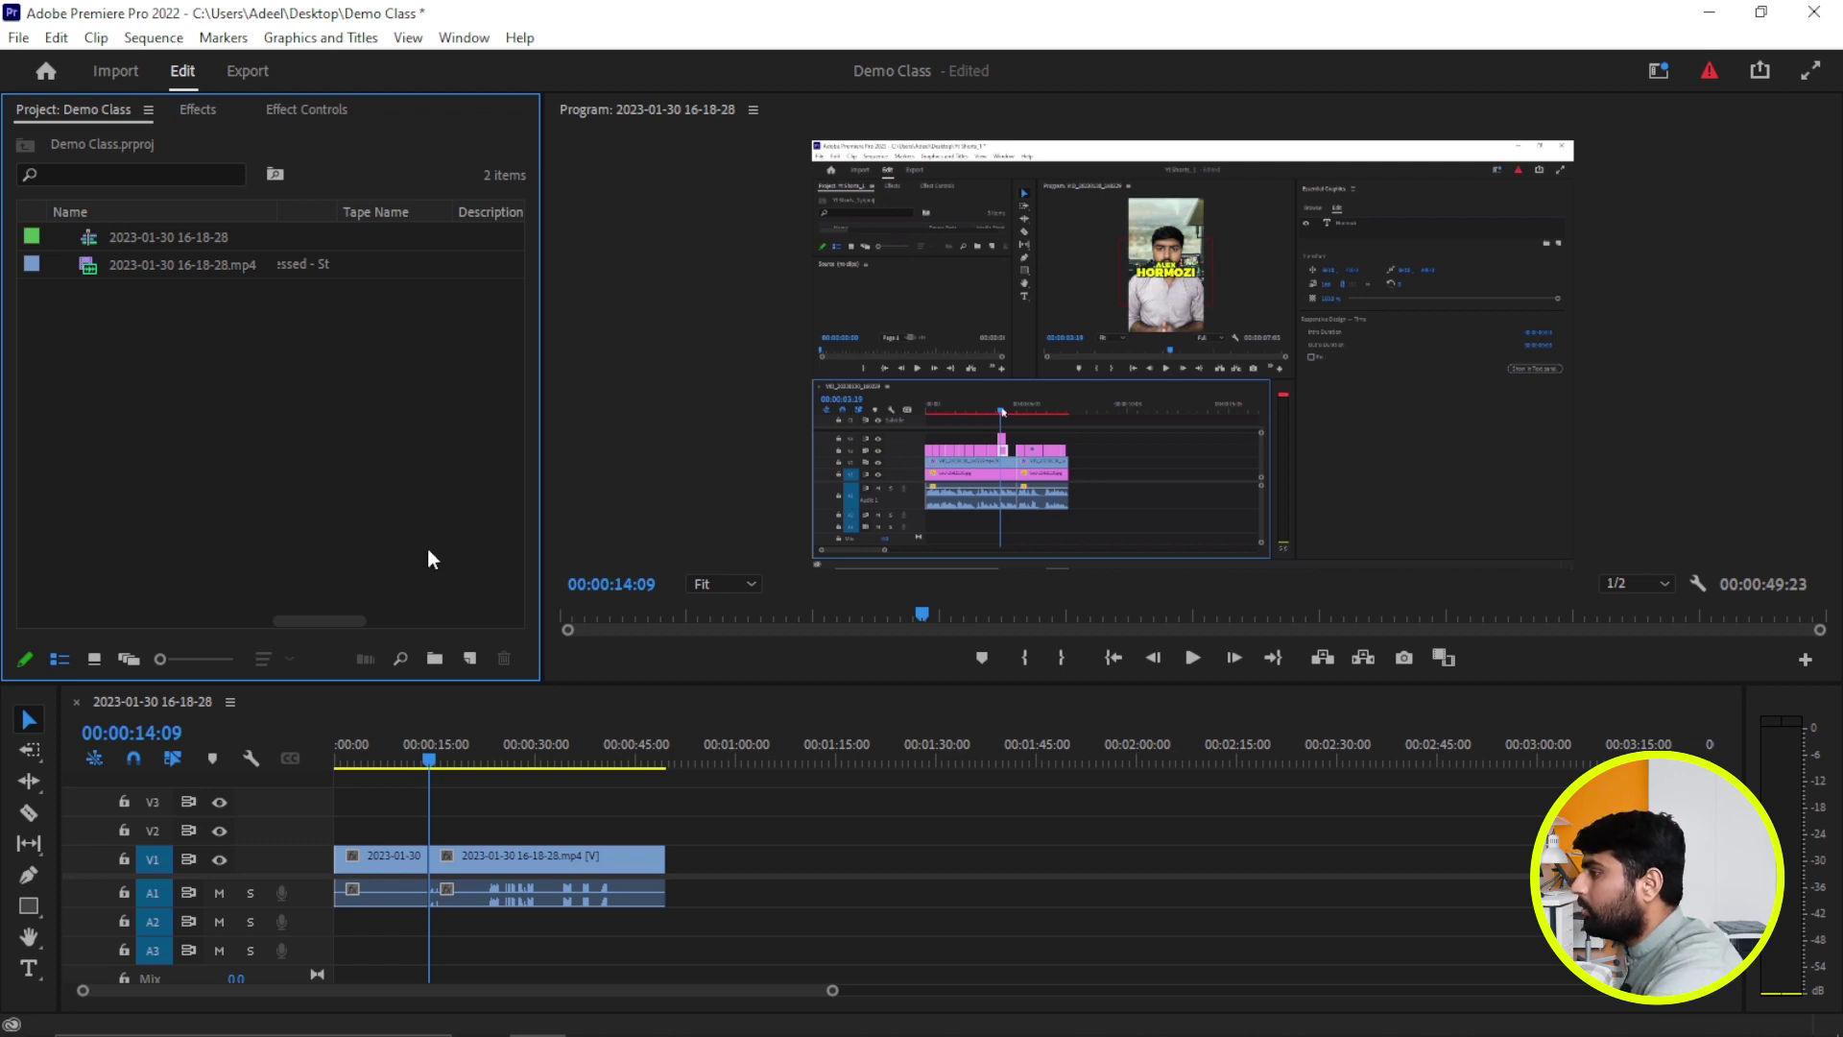
{"action": "left_click_drag", "start_coordinate": [426, 765], "coordinate": [389, 770]}
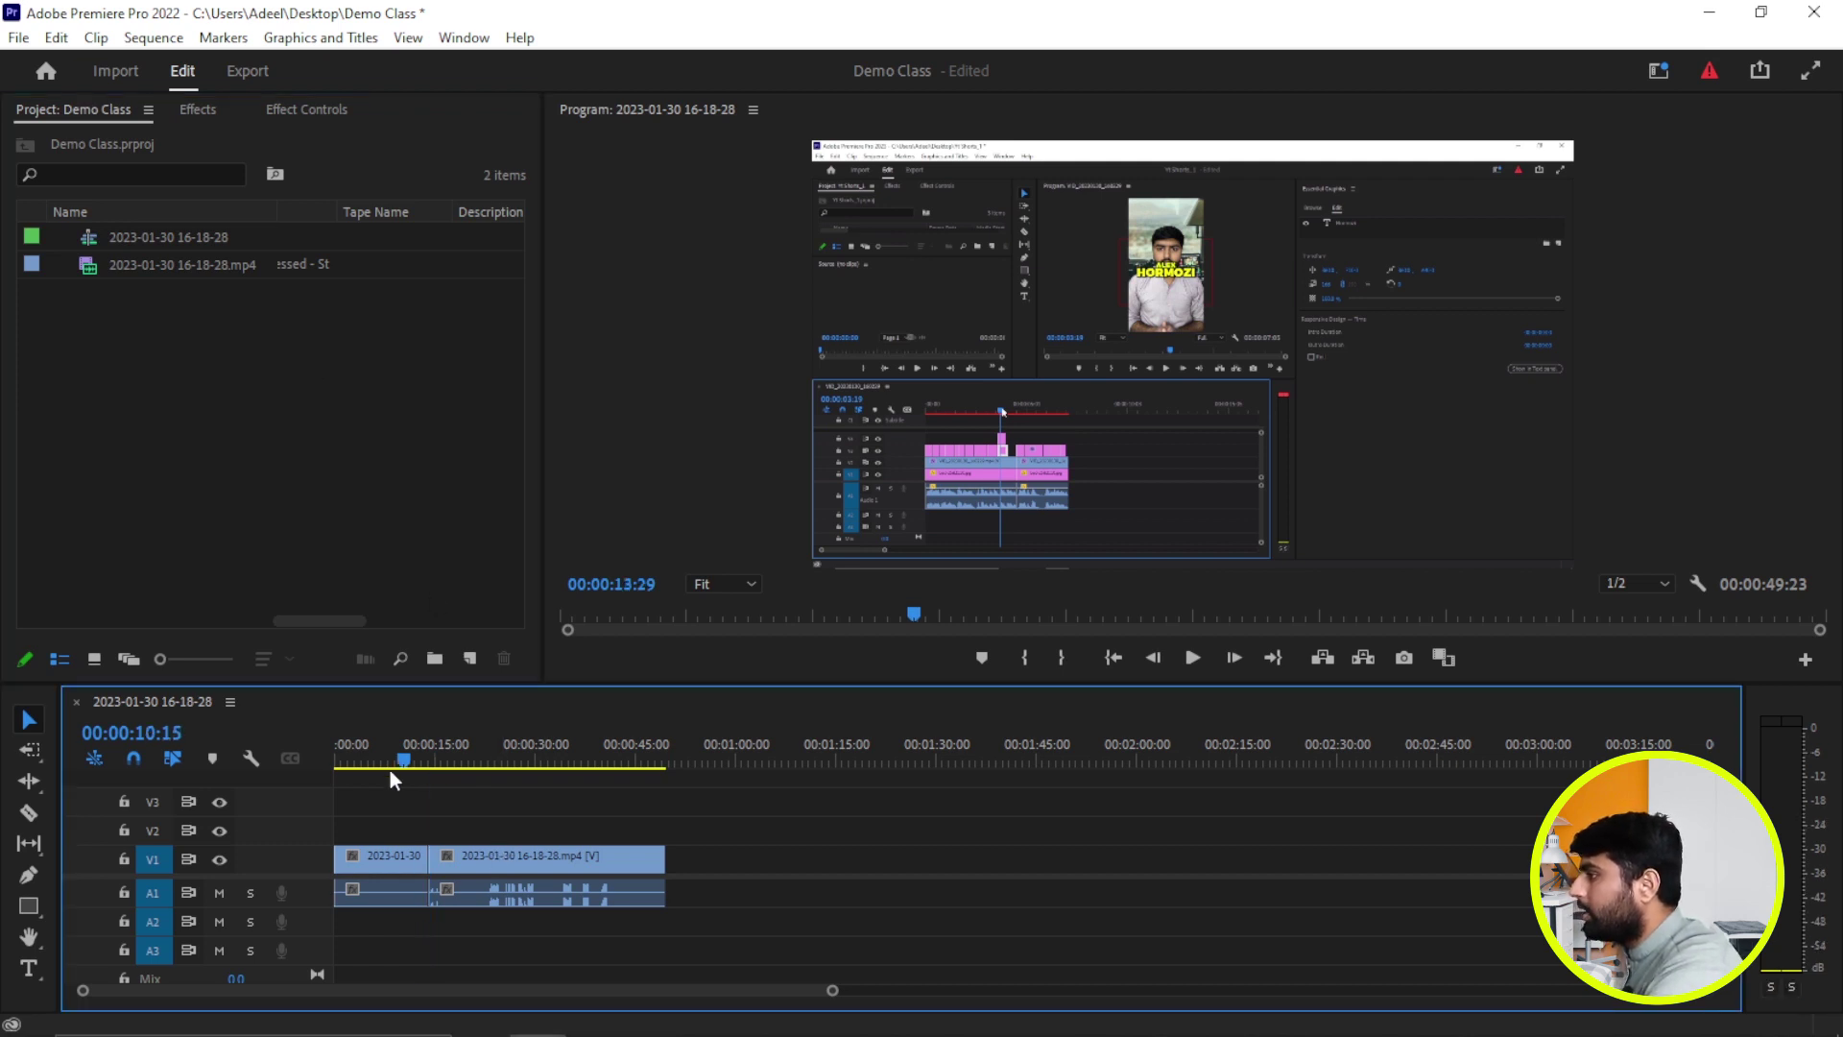
Place VID_20230130_160229.mp4 on V2 at the sequence start
{"action": "key", "text": "Home"}
{"action": "left_click", "coordinate": [452, 862]}
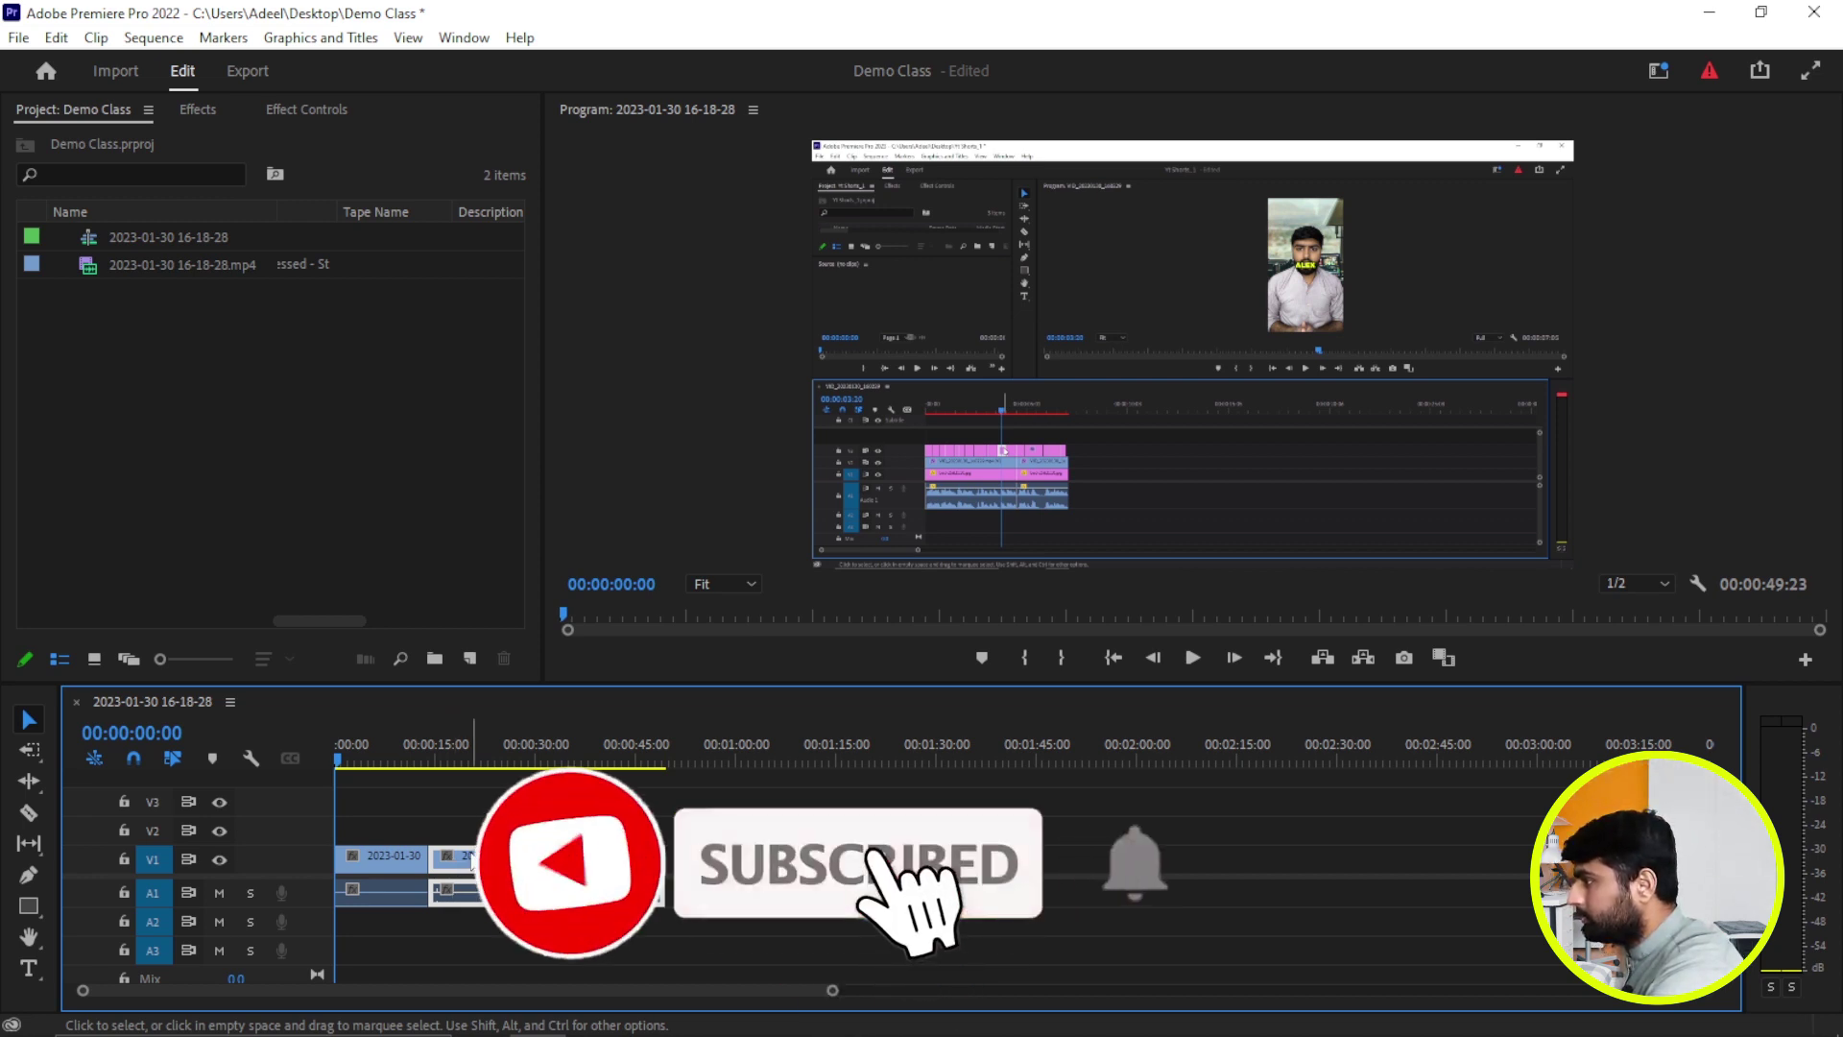
{"action": "left_click_drag", "start_coordinate": [470, 850], "coordinate": [441, 833]}
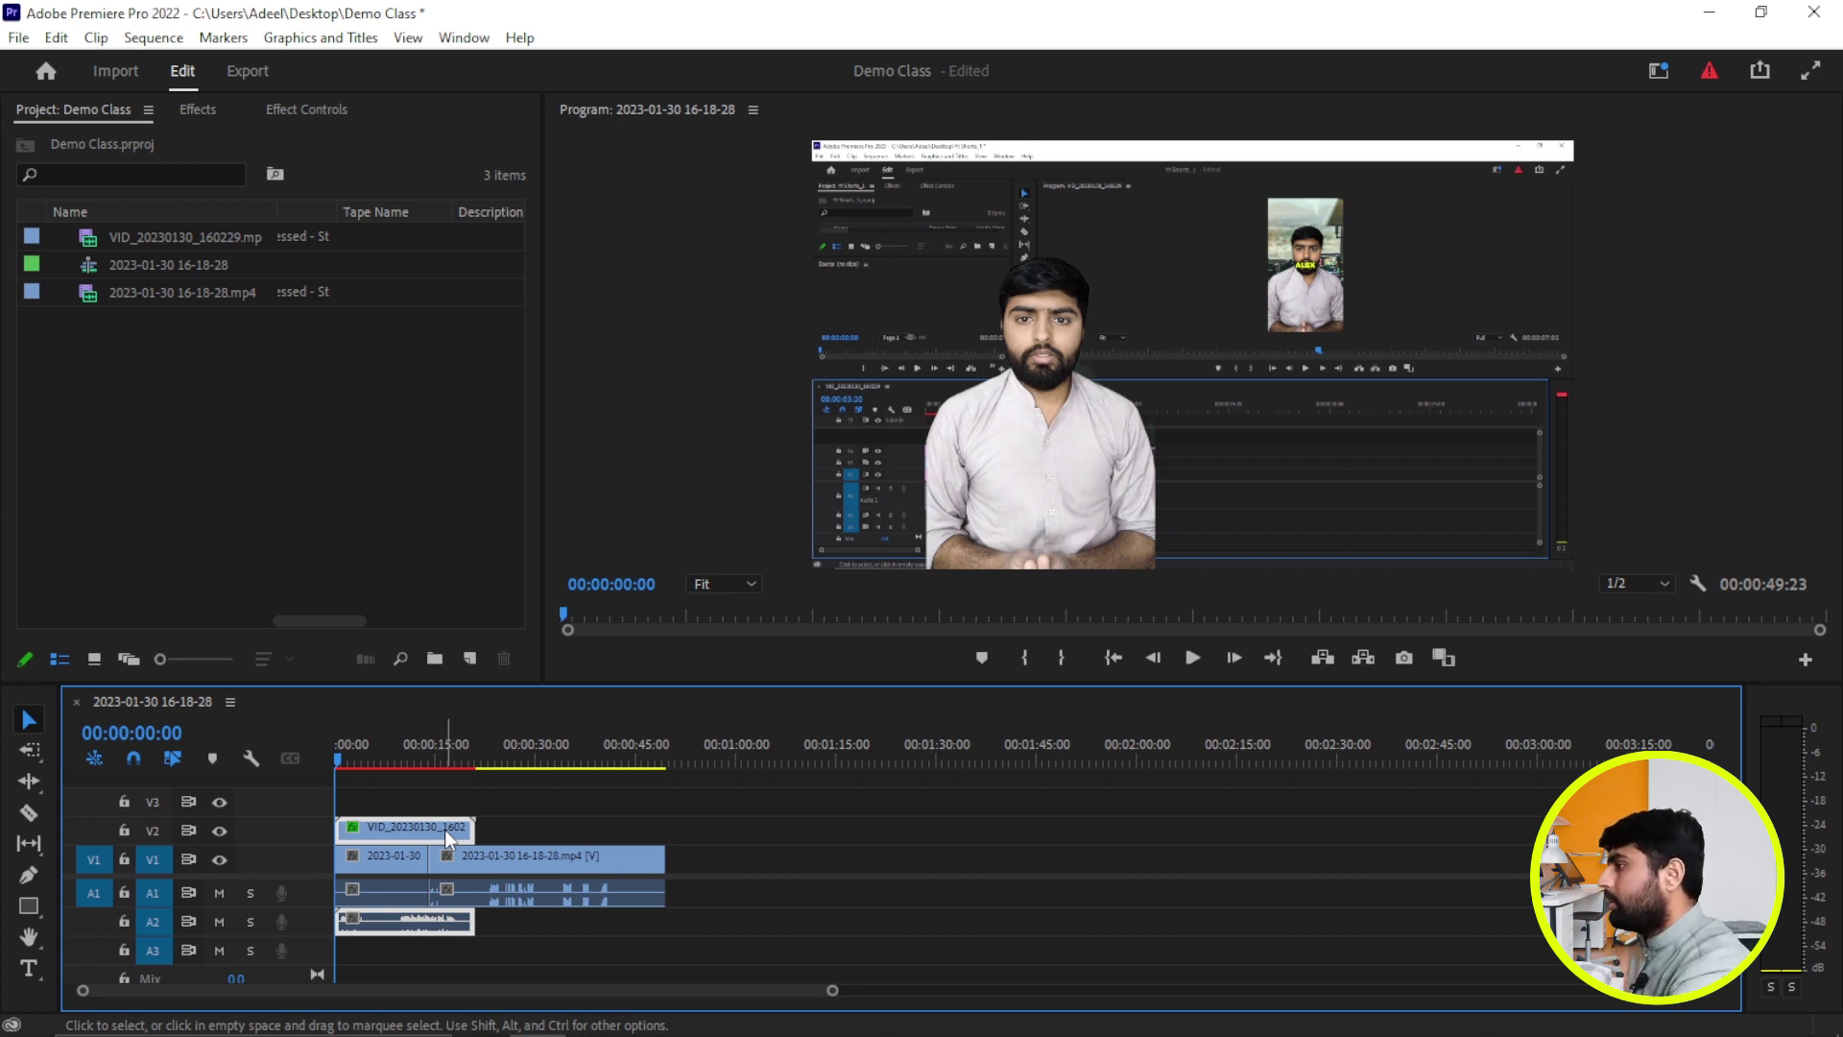
Select all three timeline clips together
{"action": "left_click", "coordinate": [476, 856]}
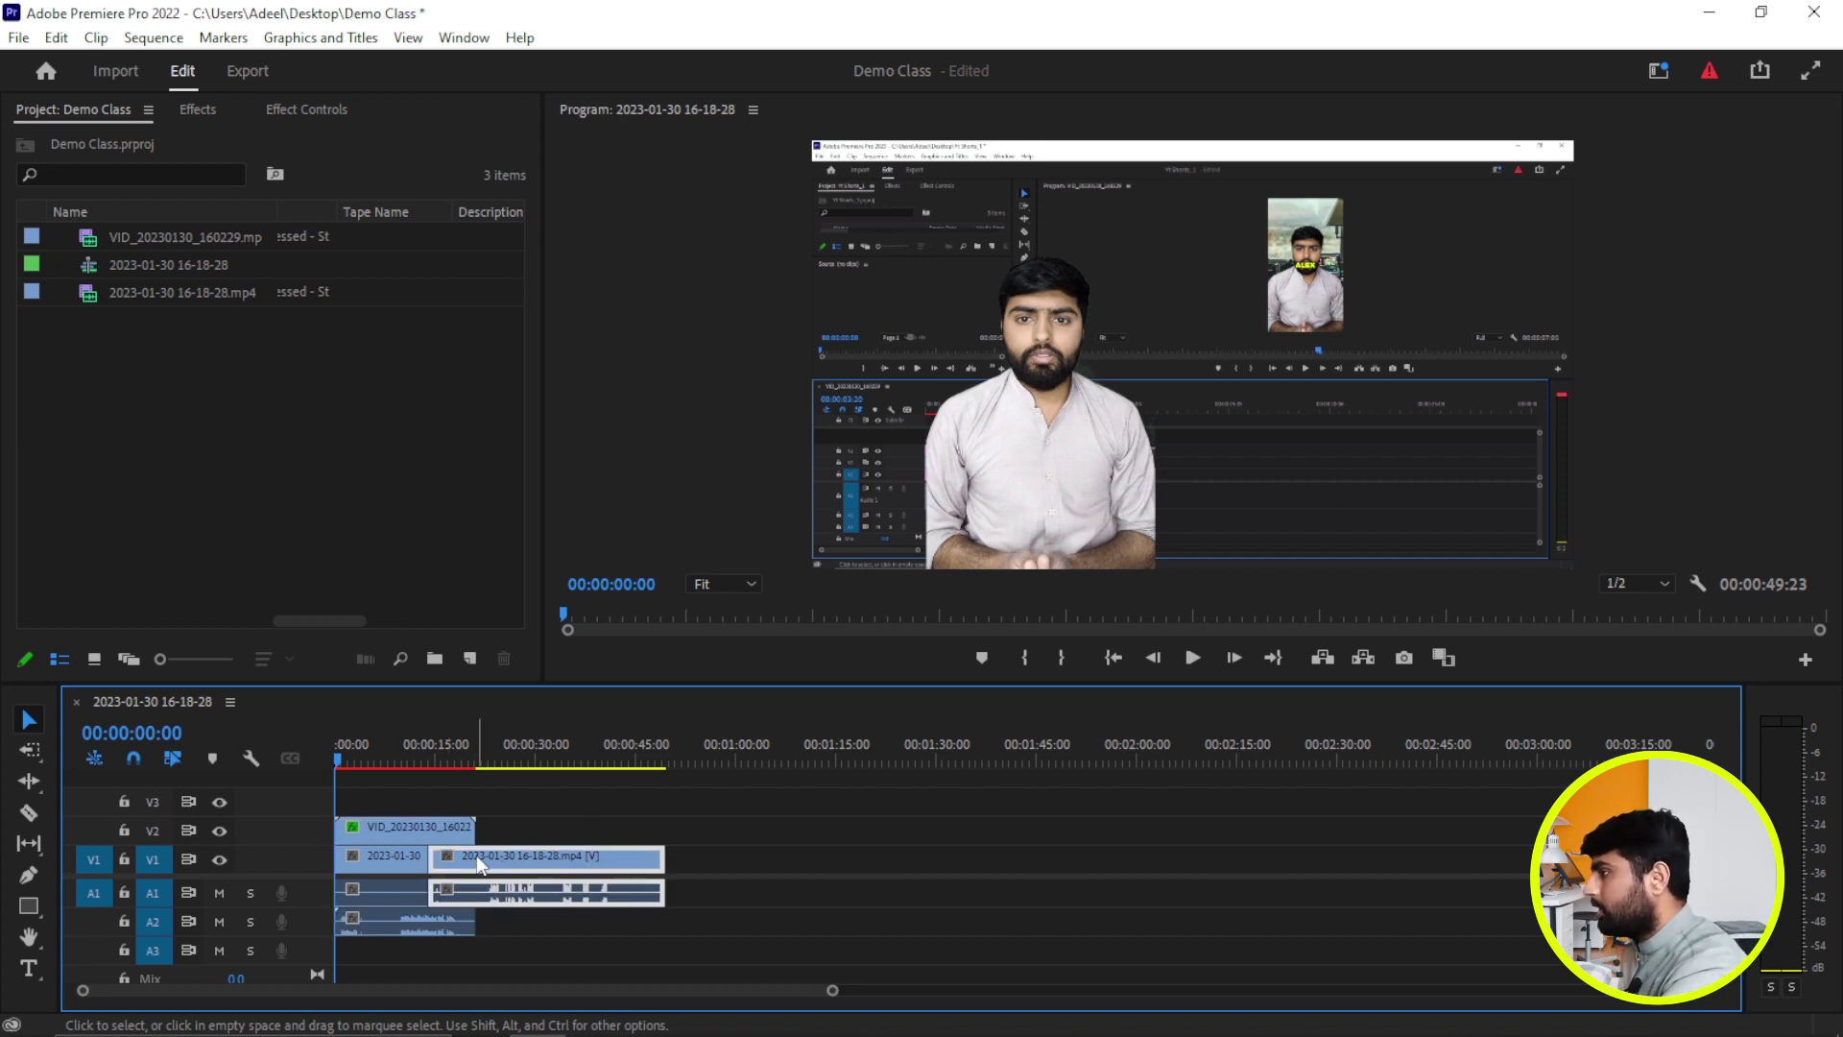
{"action": "left_click", "coordinate": [409, 866]}
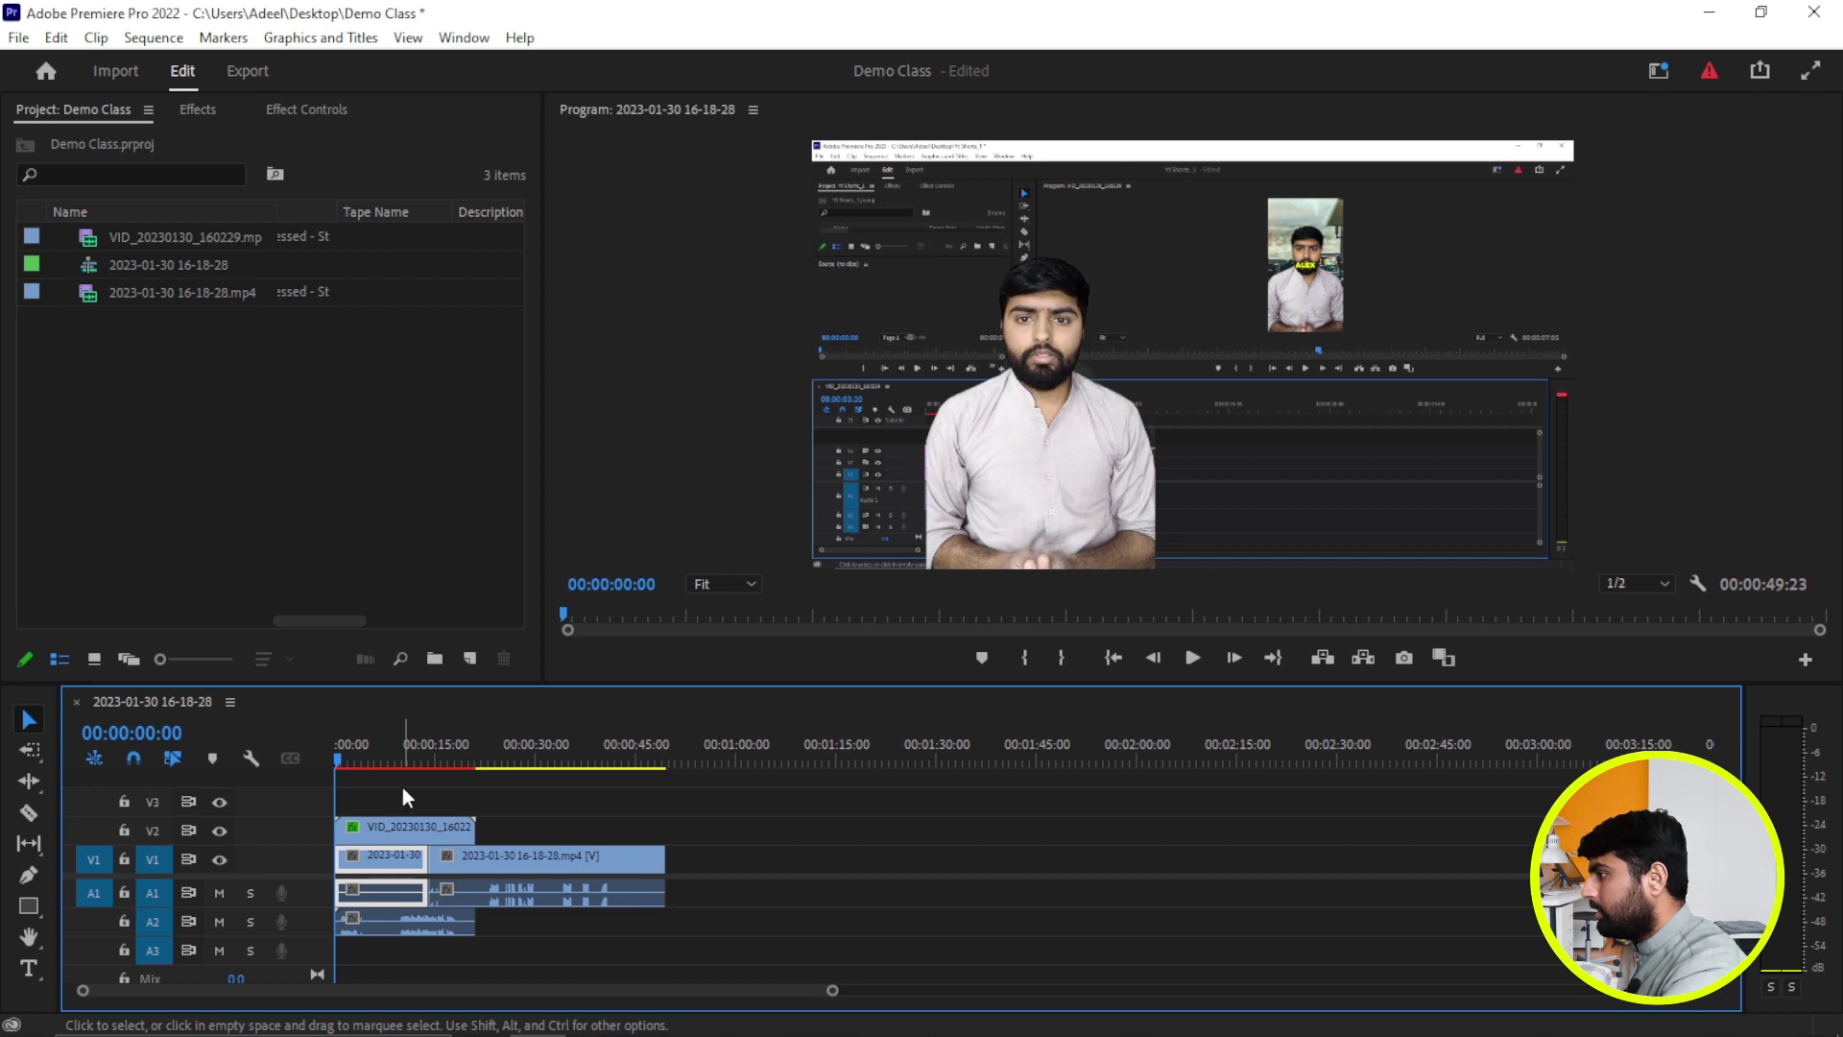
{"action": "left_click", "coordinate": [407, 822], "text": "shift"}
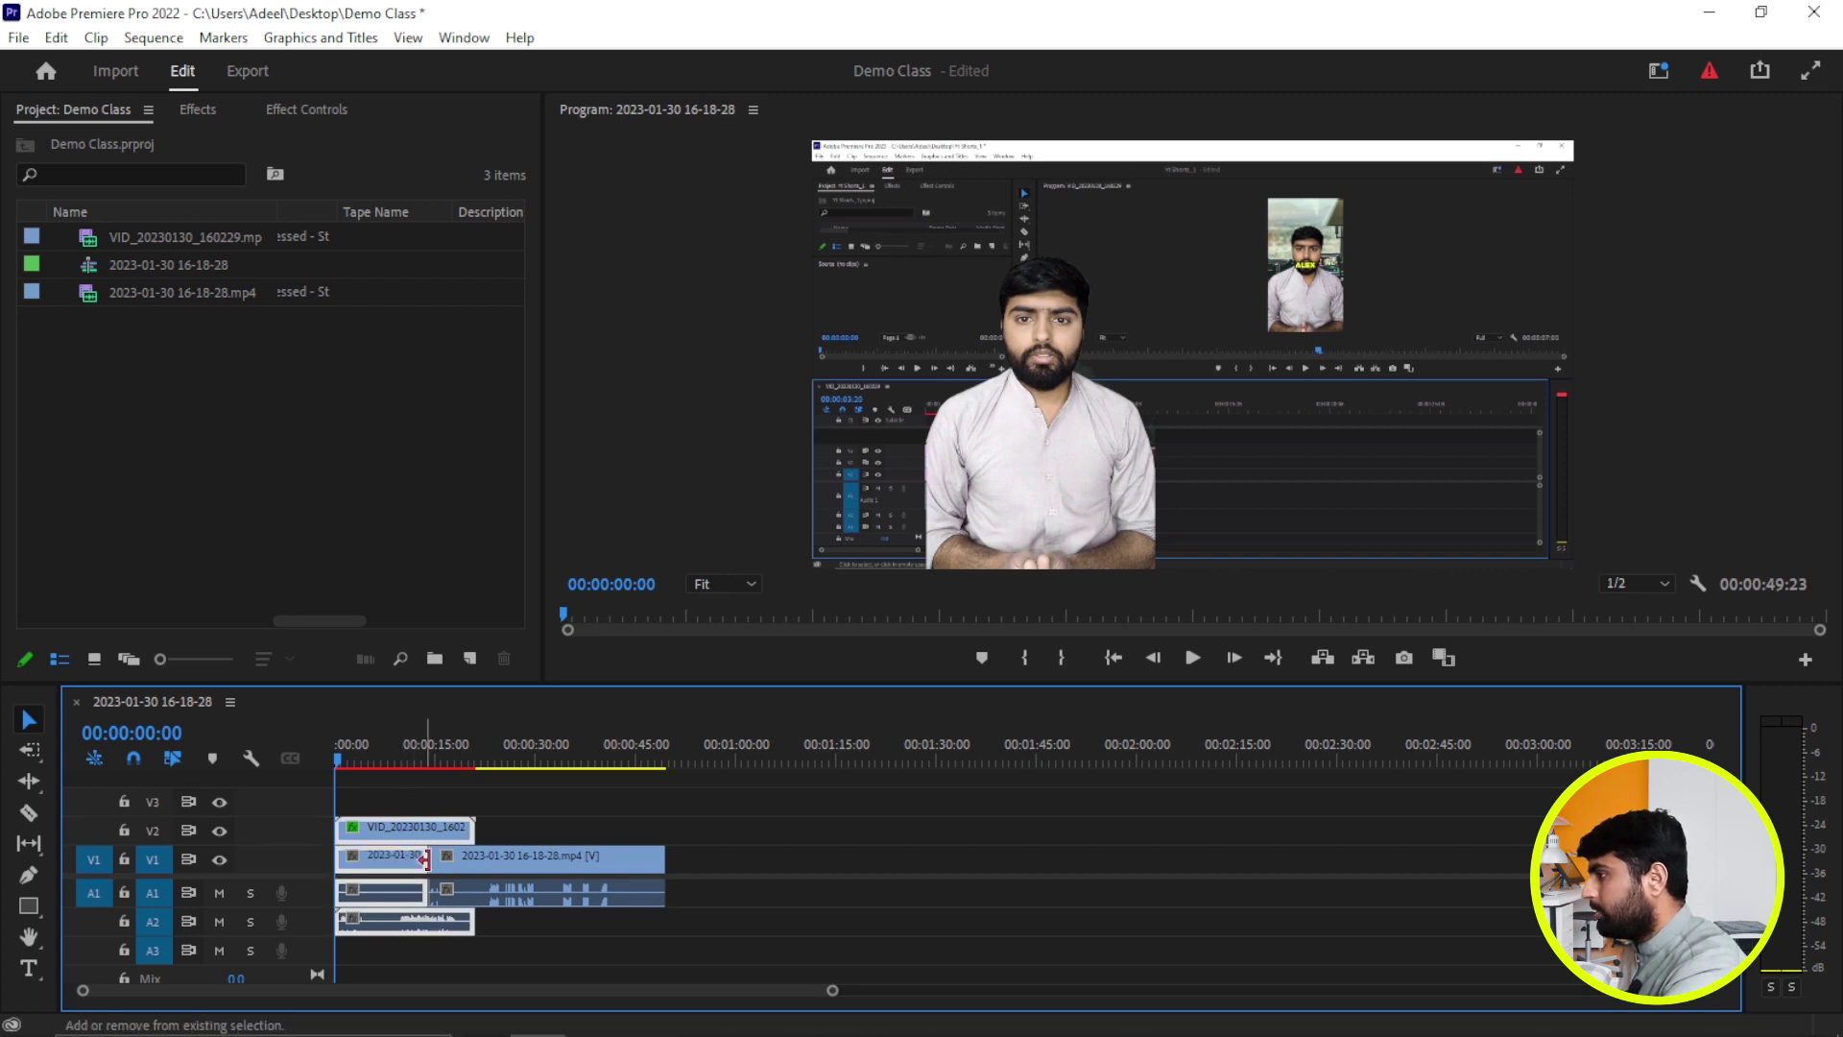
{"action": "left_click", "coordinate": [447, 860], "text": "shift"}
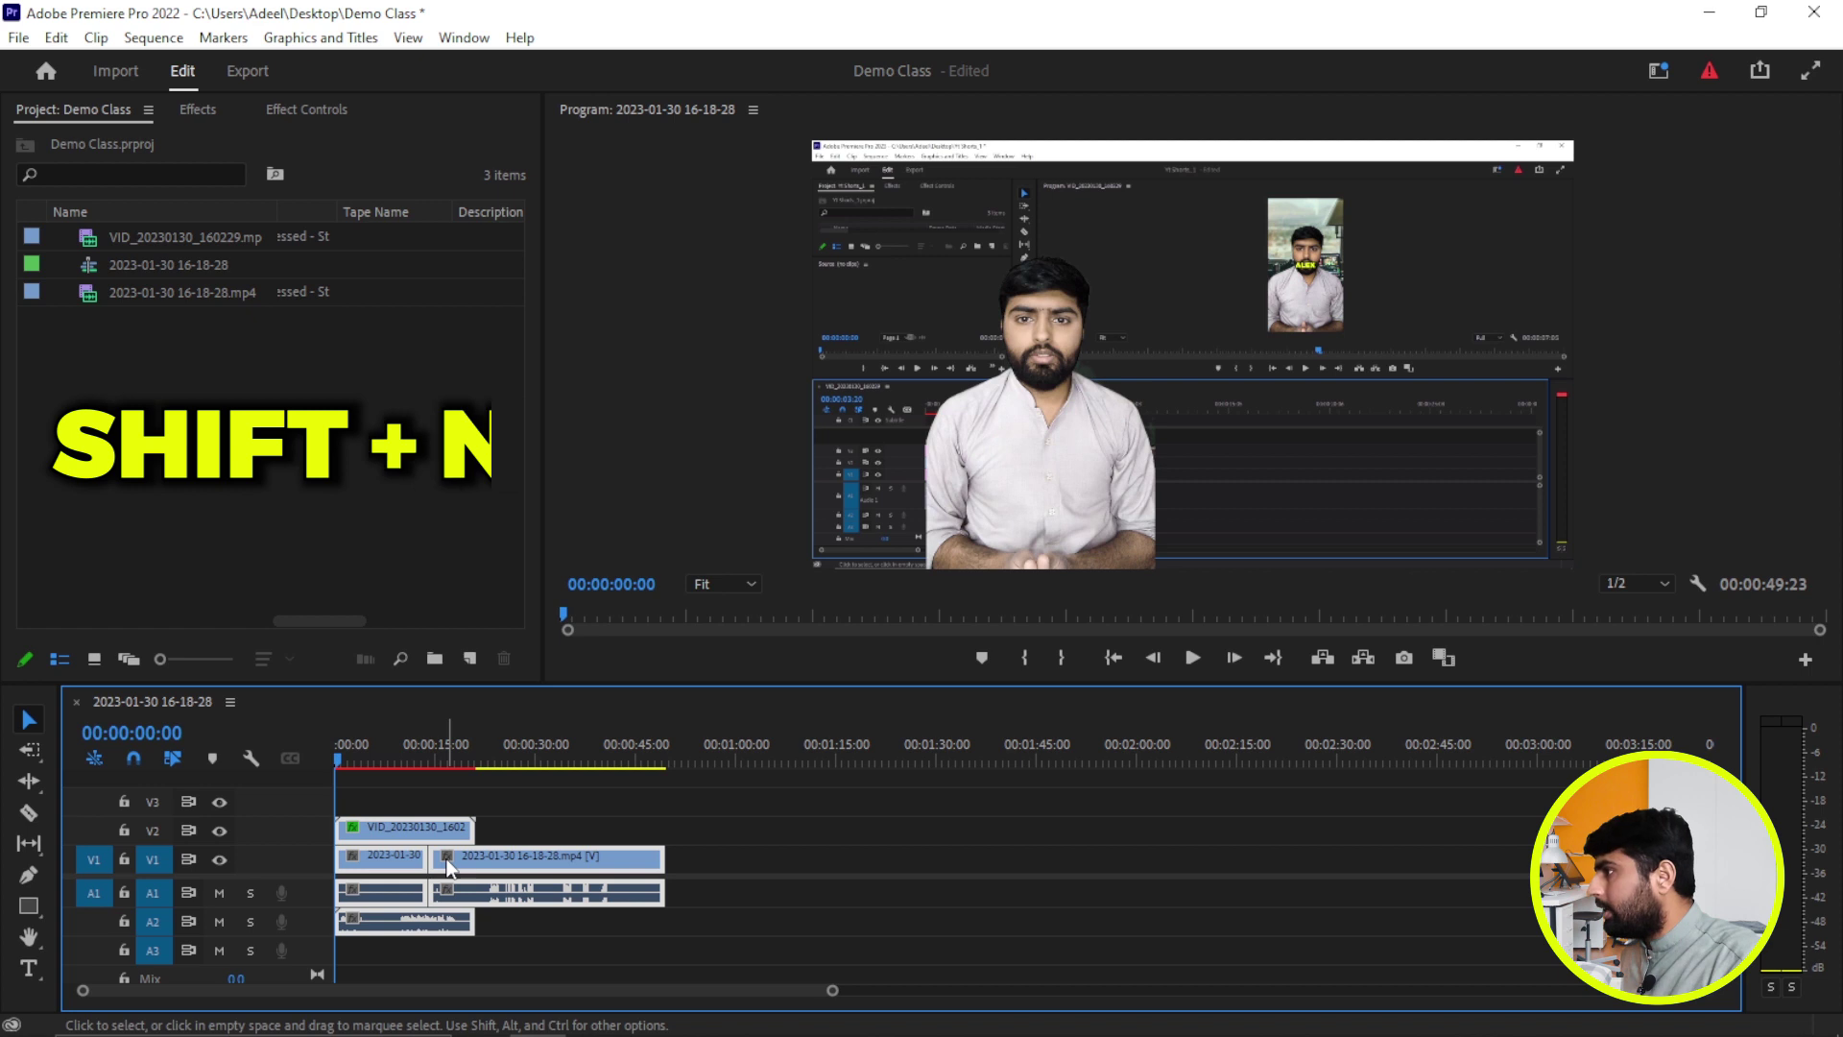
Try nesting the selected clips, then cancel without nesting
{"action": "key", "text": "shift+n"}
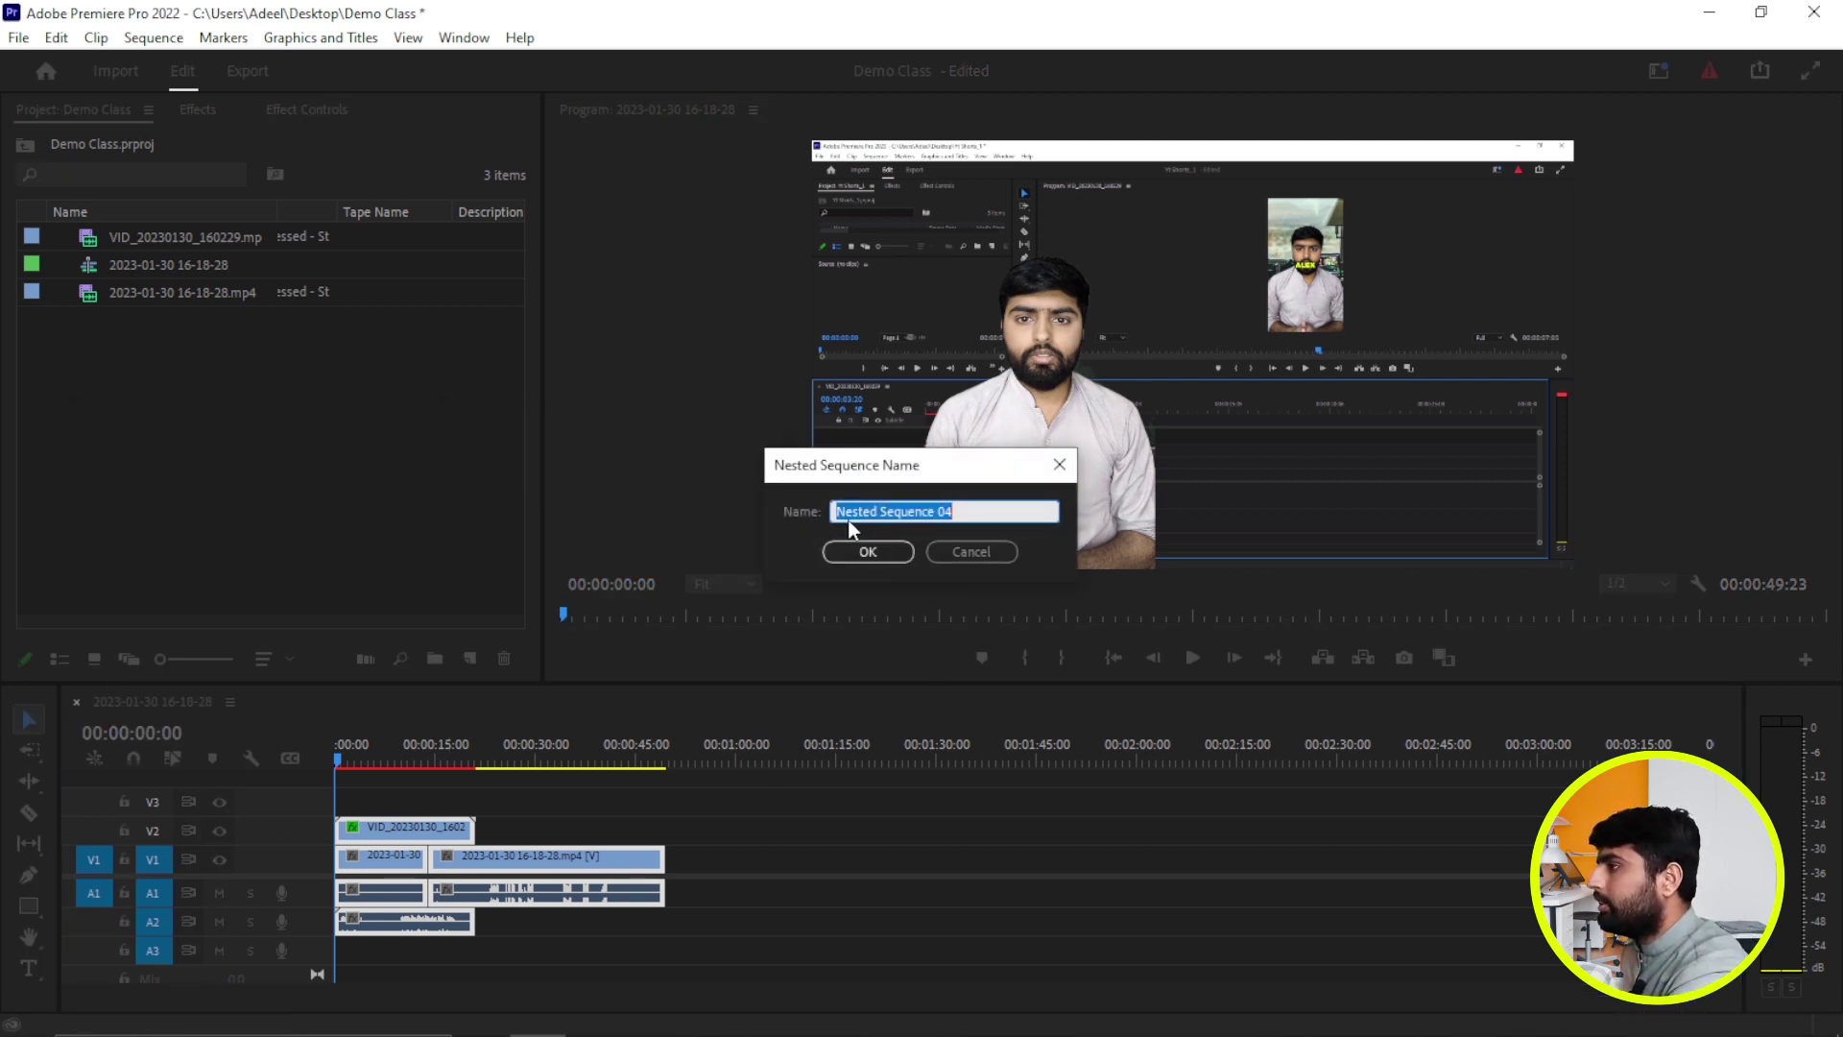
{"action": "left_click", "coordinate": [997, 551]}
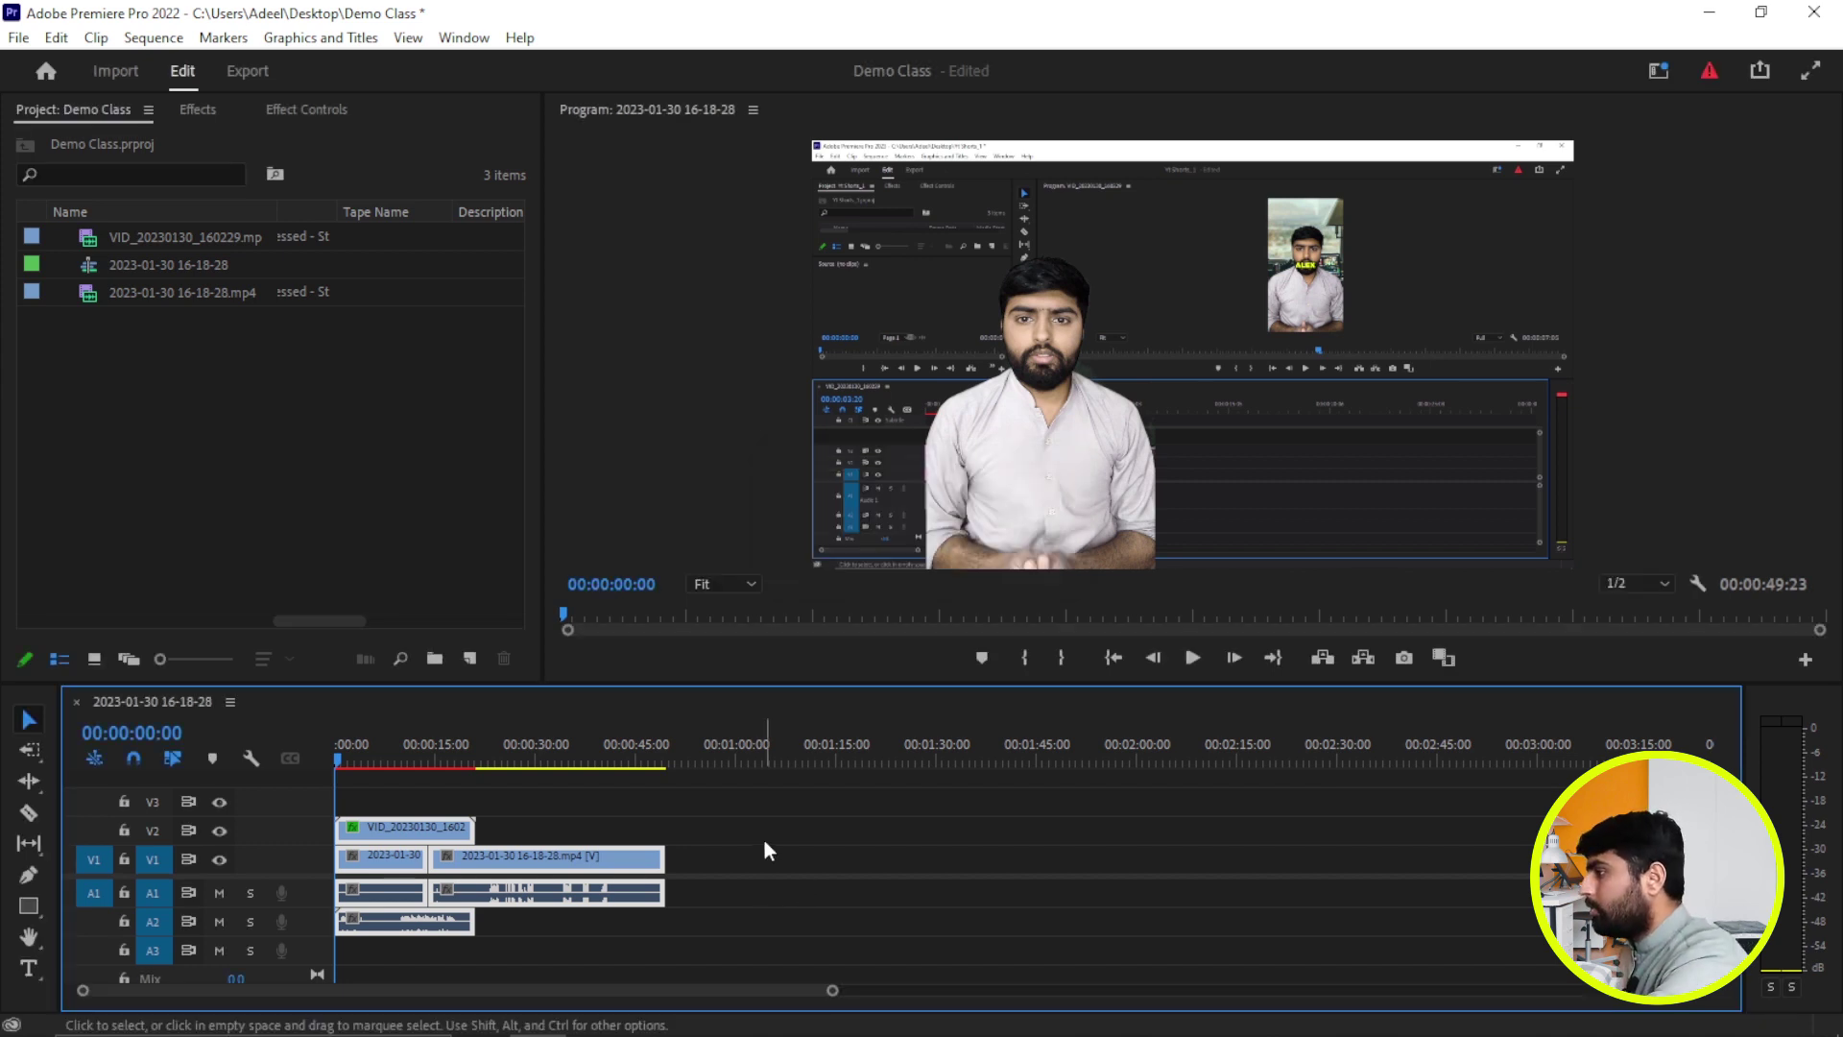
{"action": "right_click", "coordinate": [536, 867]}
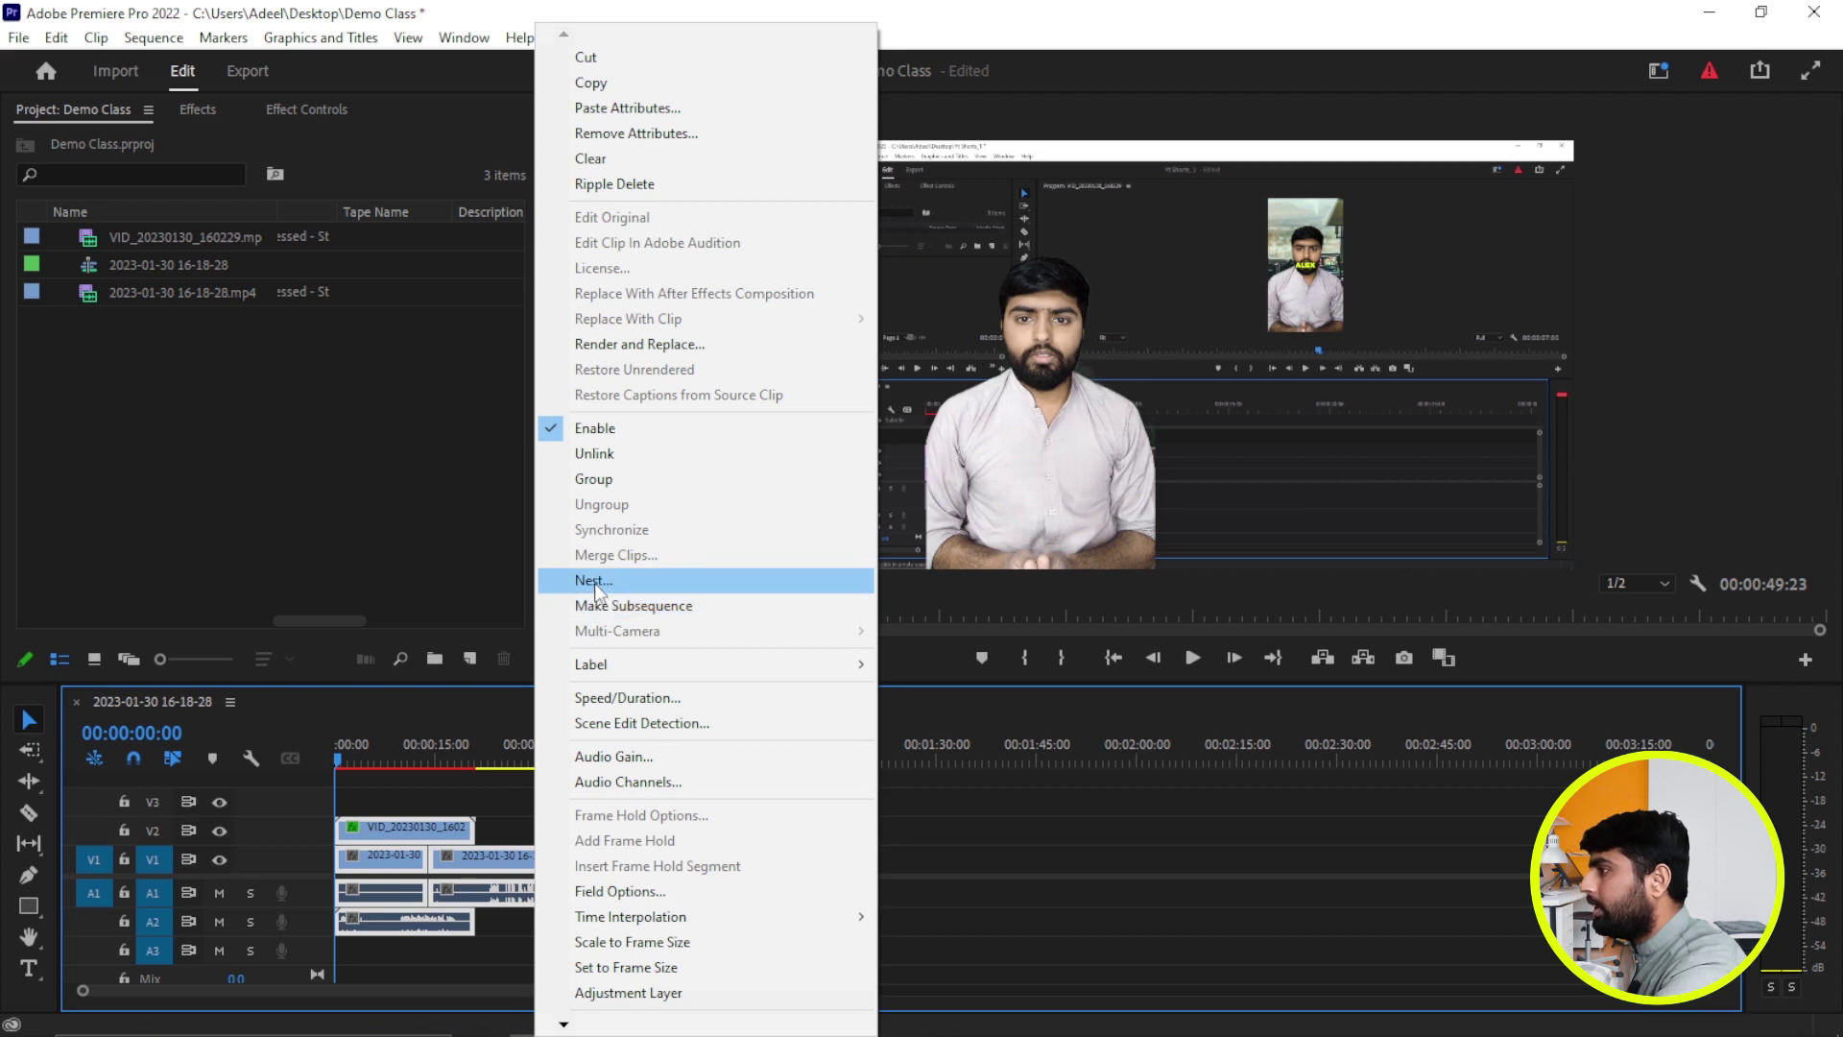
{"action": "left_click", "coordinate": [987, 874]}
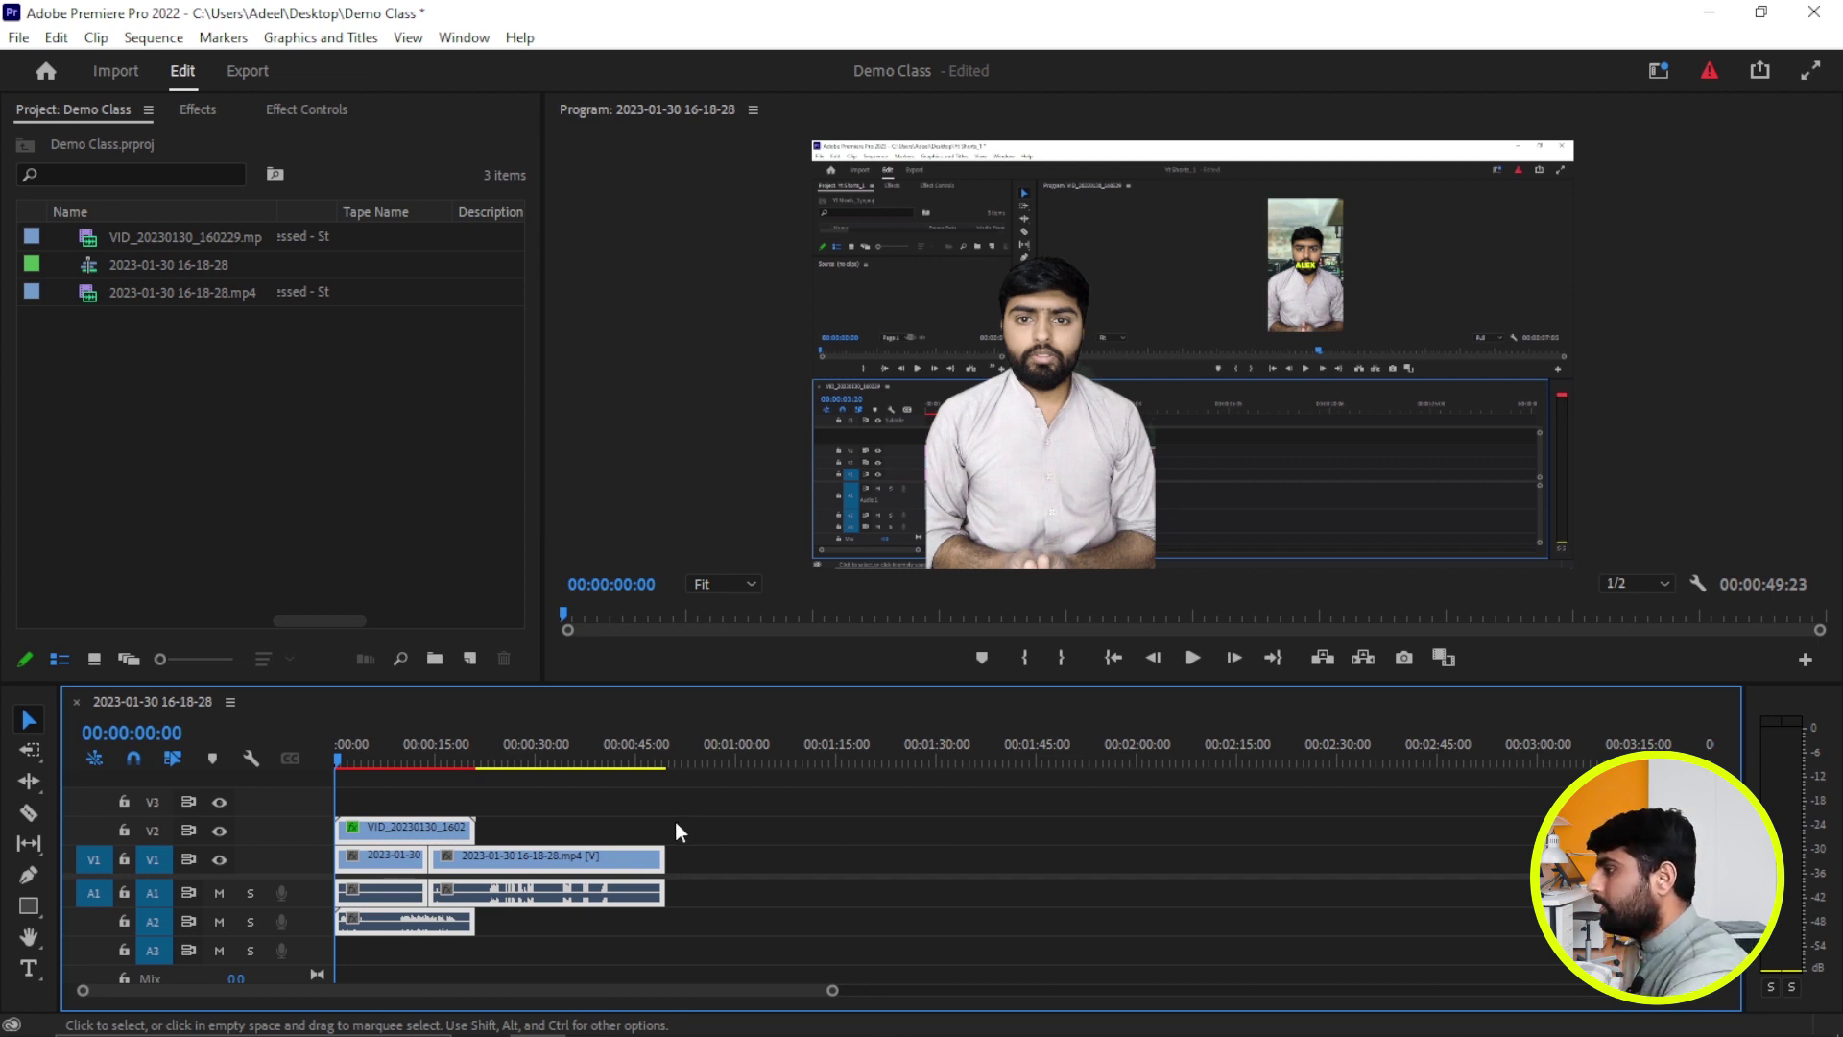
Delete the VID_20230130_160229 clip and its audio from V2 and A2
{"action": "left_click", "coordinate": [596, 816]}
{"action": "left_click", "coordinate": [434, 822]}
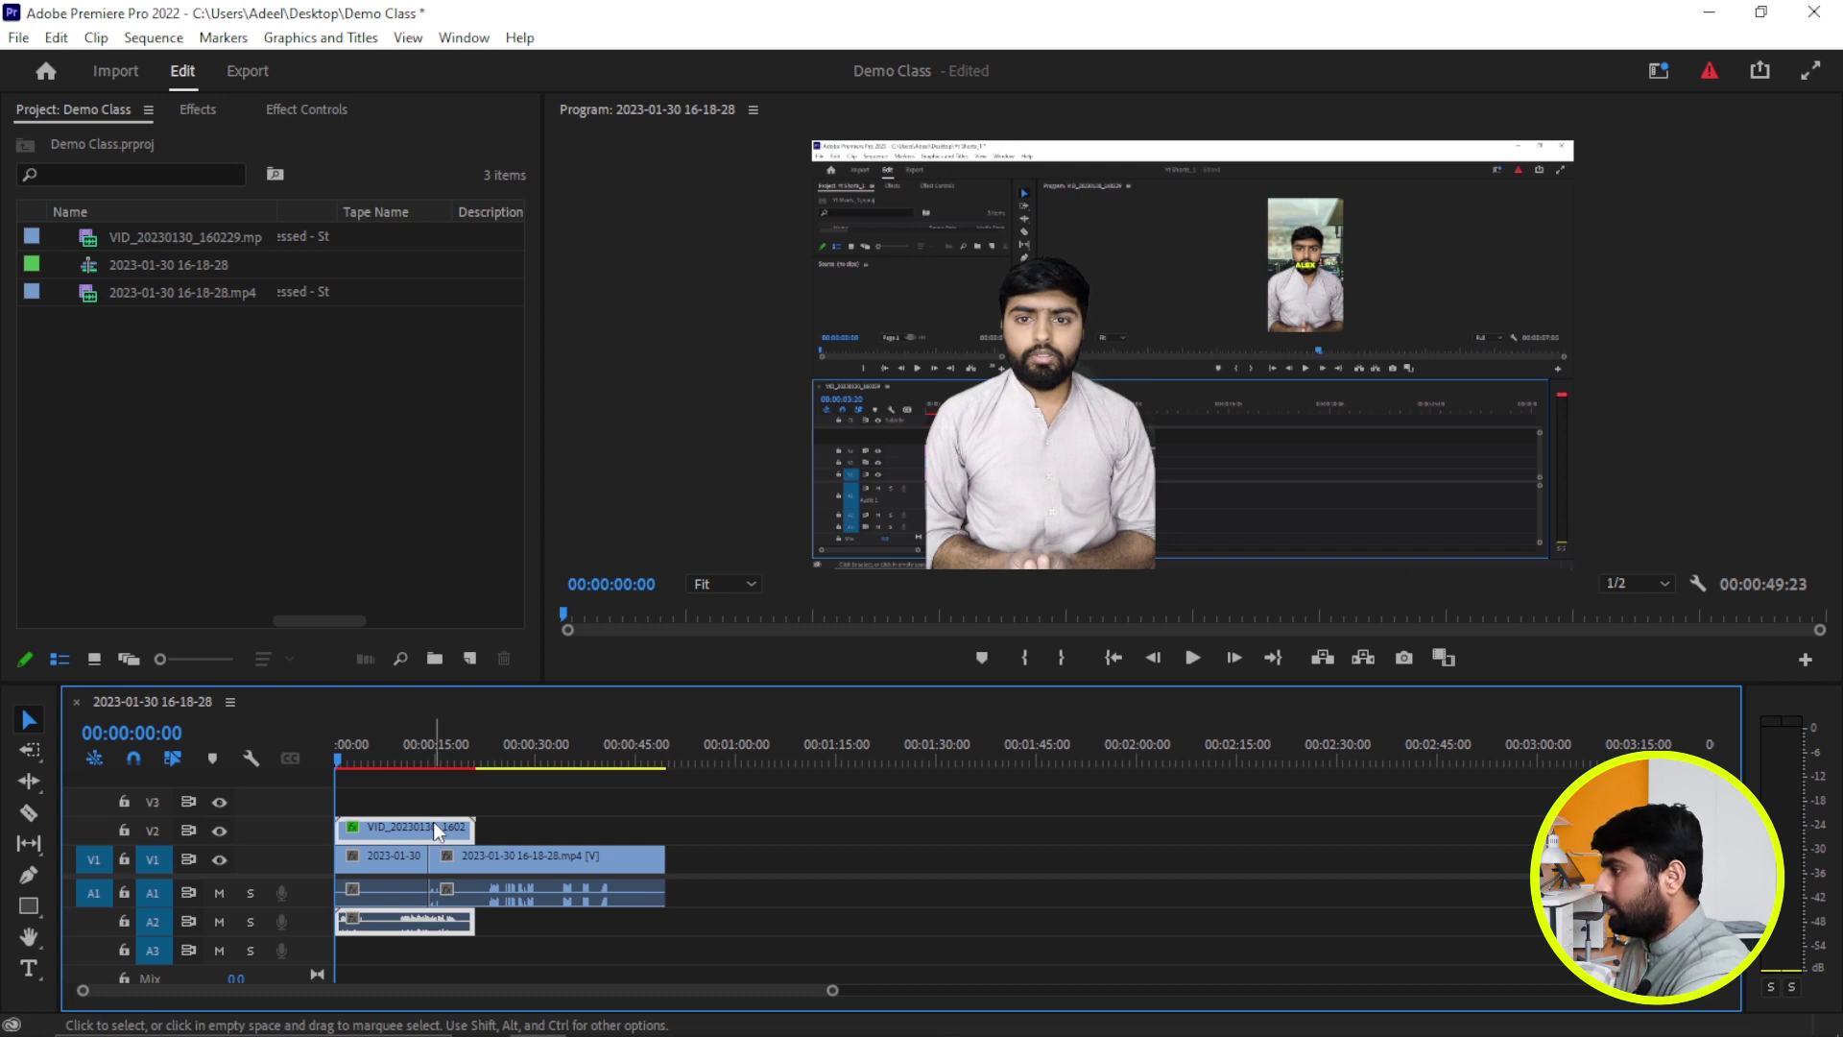
{"action": "key", "text": "Delete"}
{"action": "left_click", "coordinate": [401, 864]}
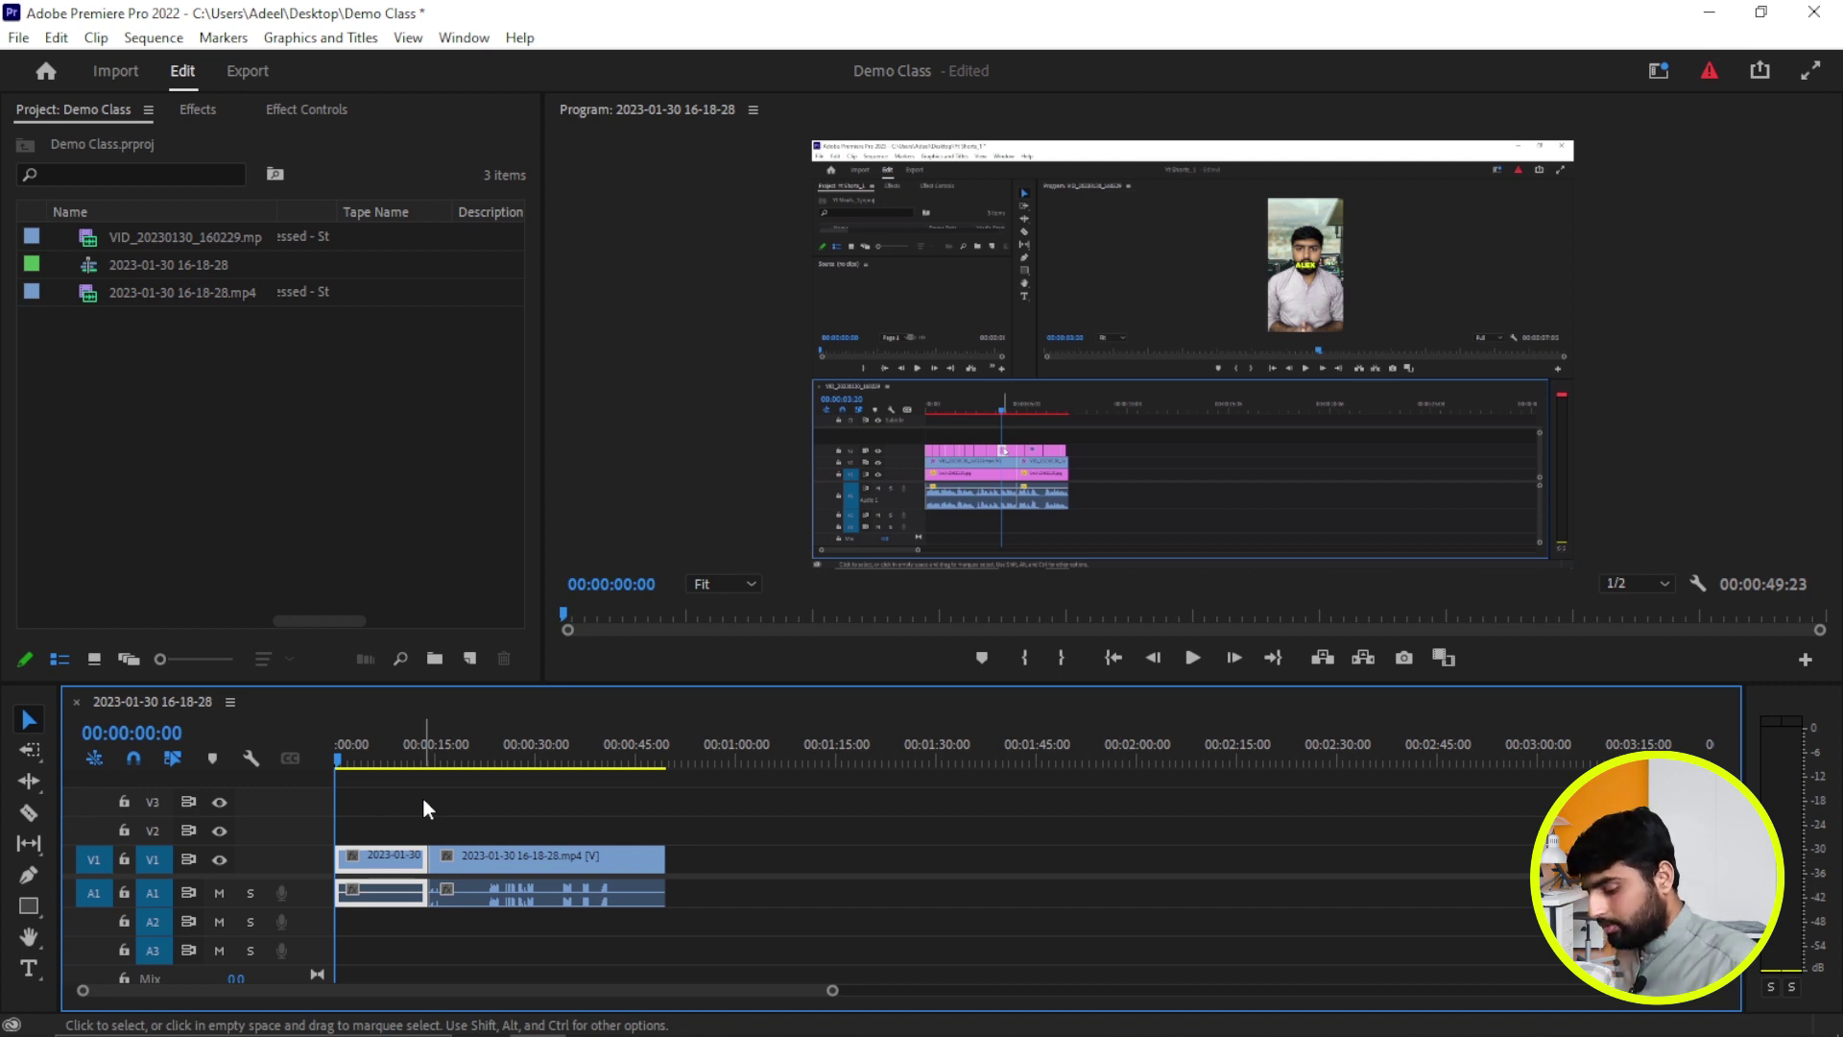
Step the playhead to 00:00:00:24 with single-frame and five-frame jumps, then select the second clip
{"action": "key", "text": "Right"}
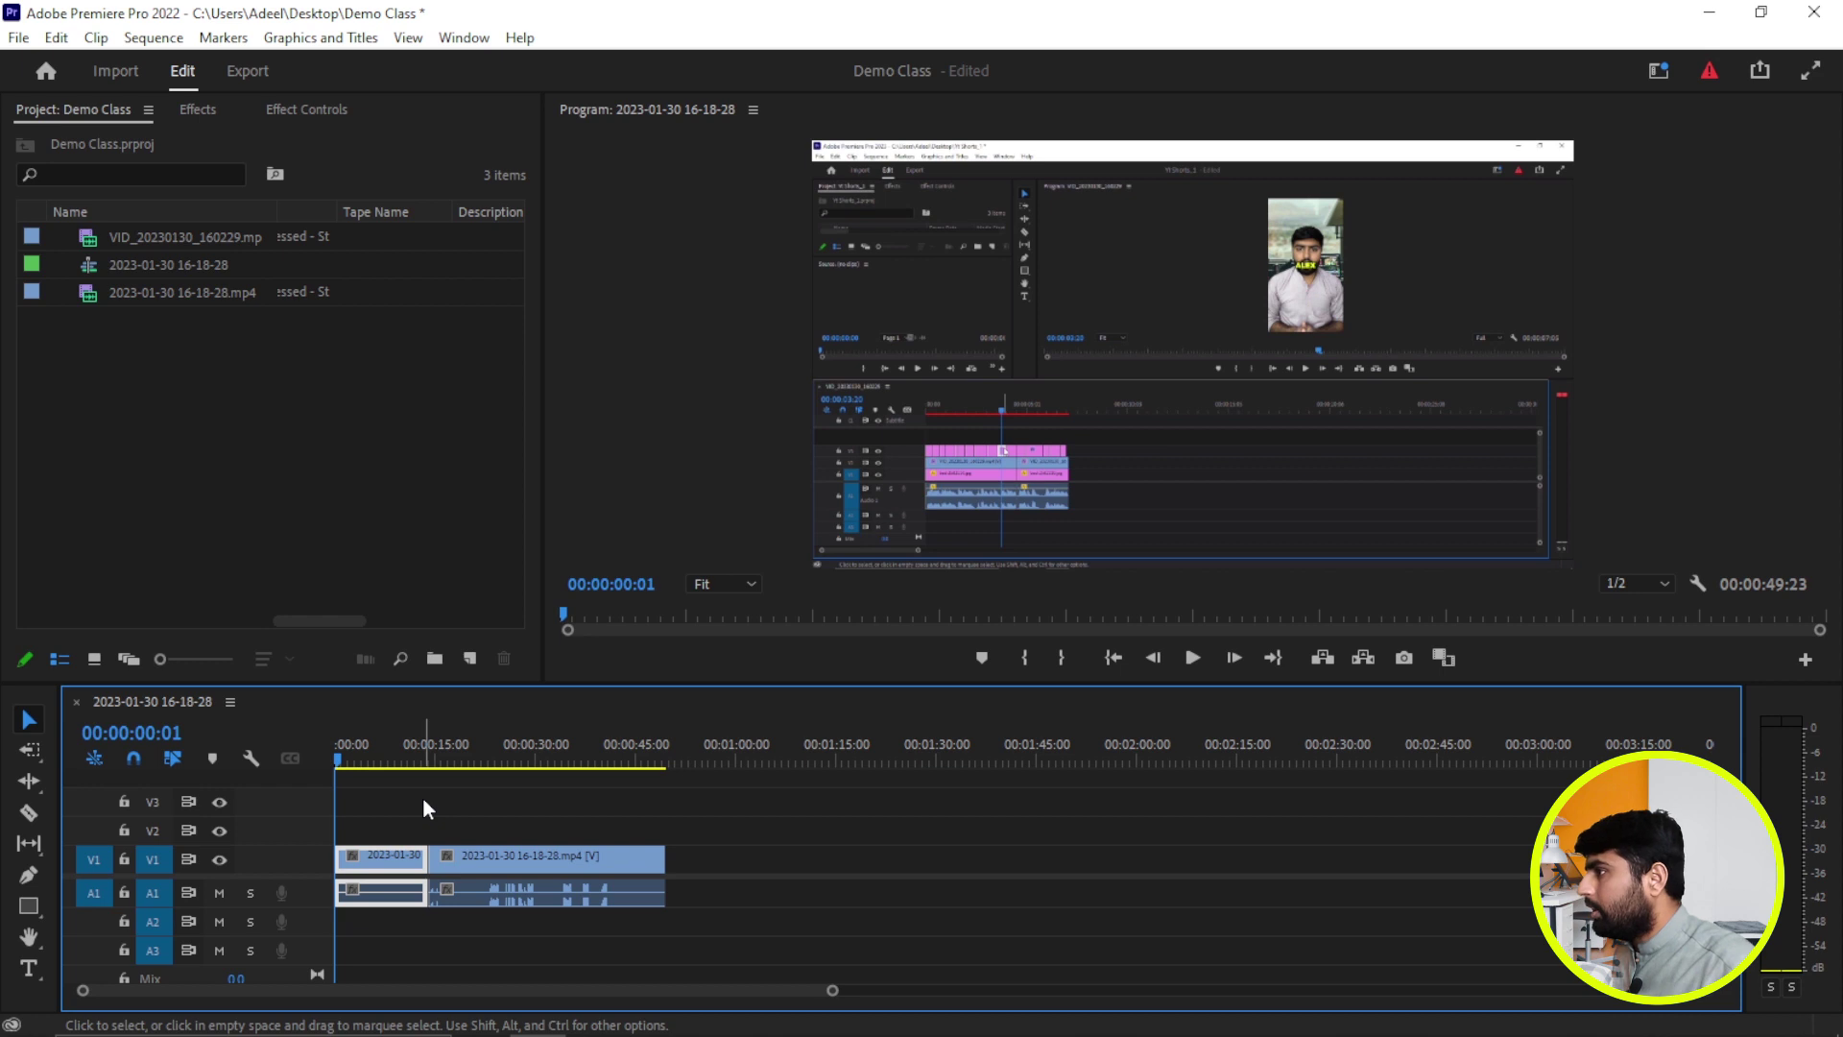
{"action": "key", "text": "Right"}
{"action": "key", "text": "Right"}
{"action": "key", "text": "Right"}
{"action": "key", "text": "Right"}
{"action": "key", "text": "Right"}
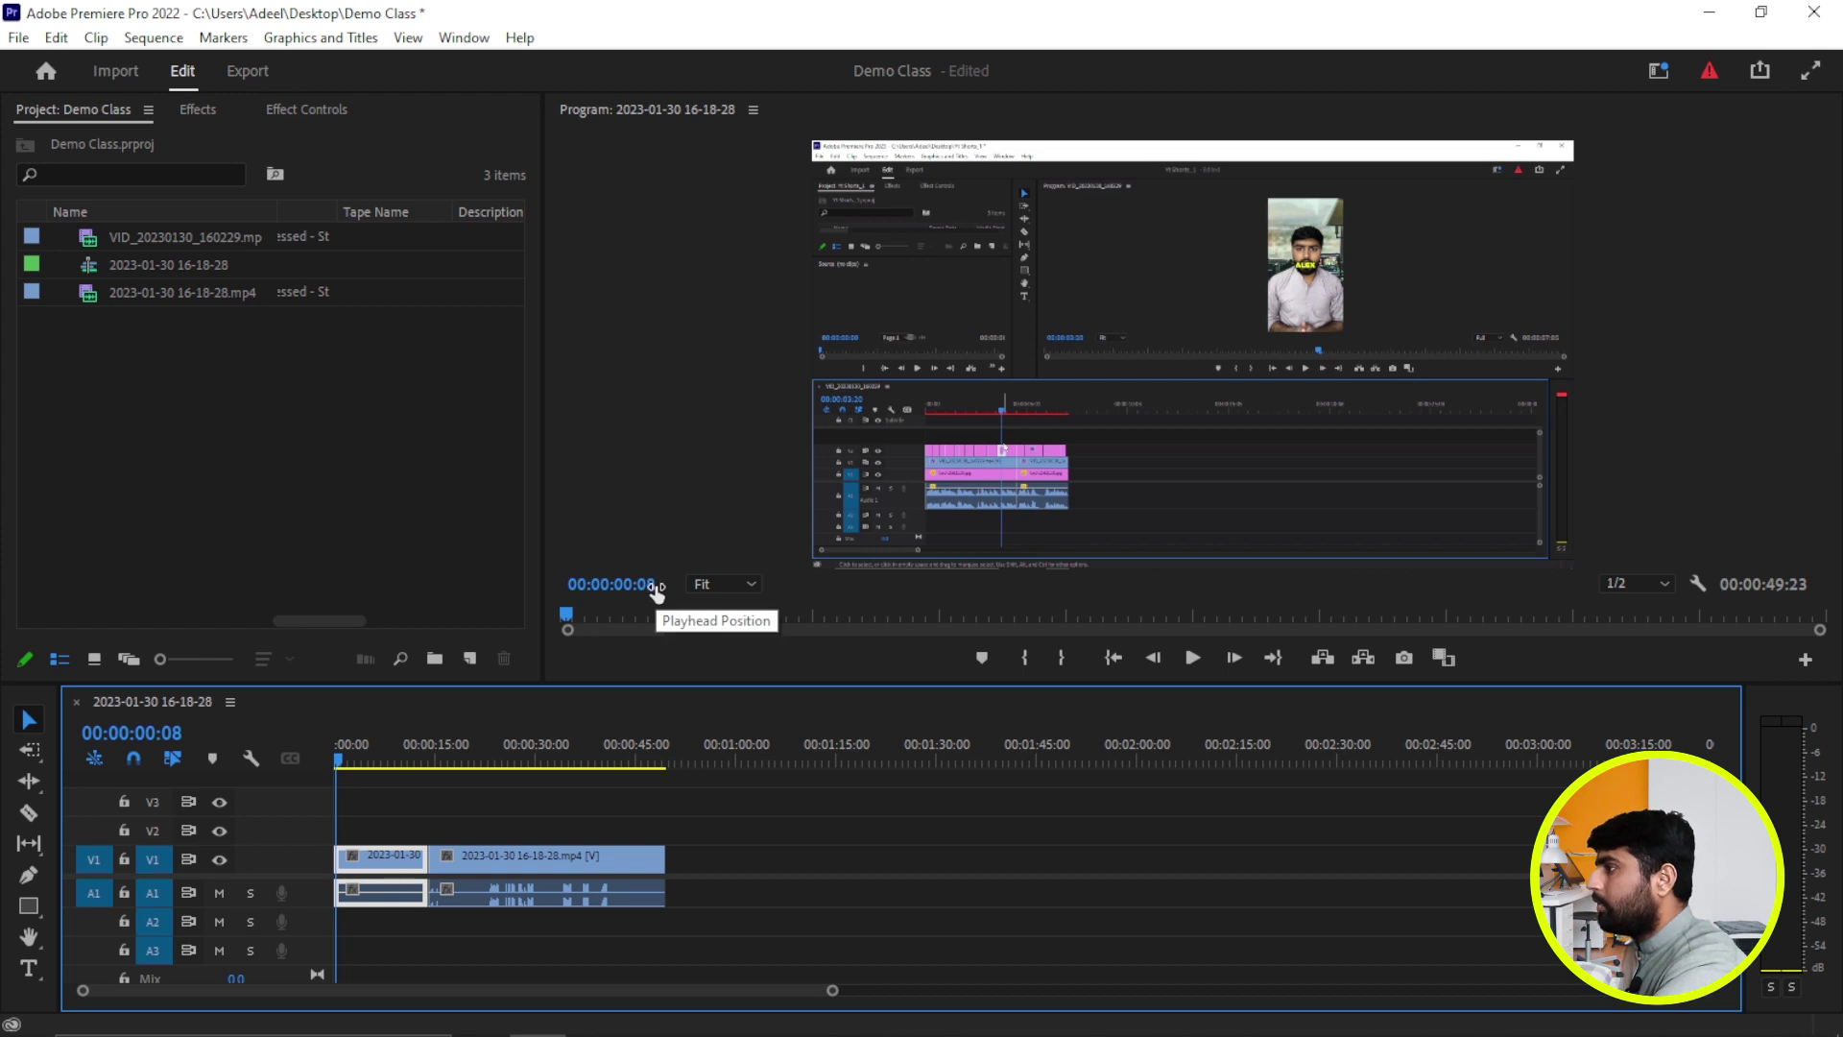
{"action": "key", "text": "Right"}
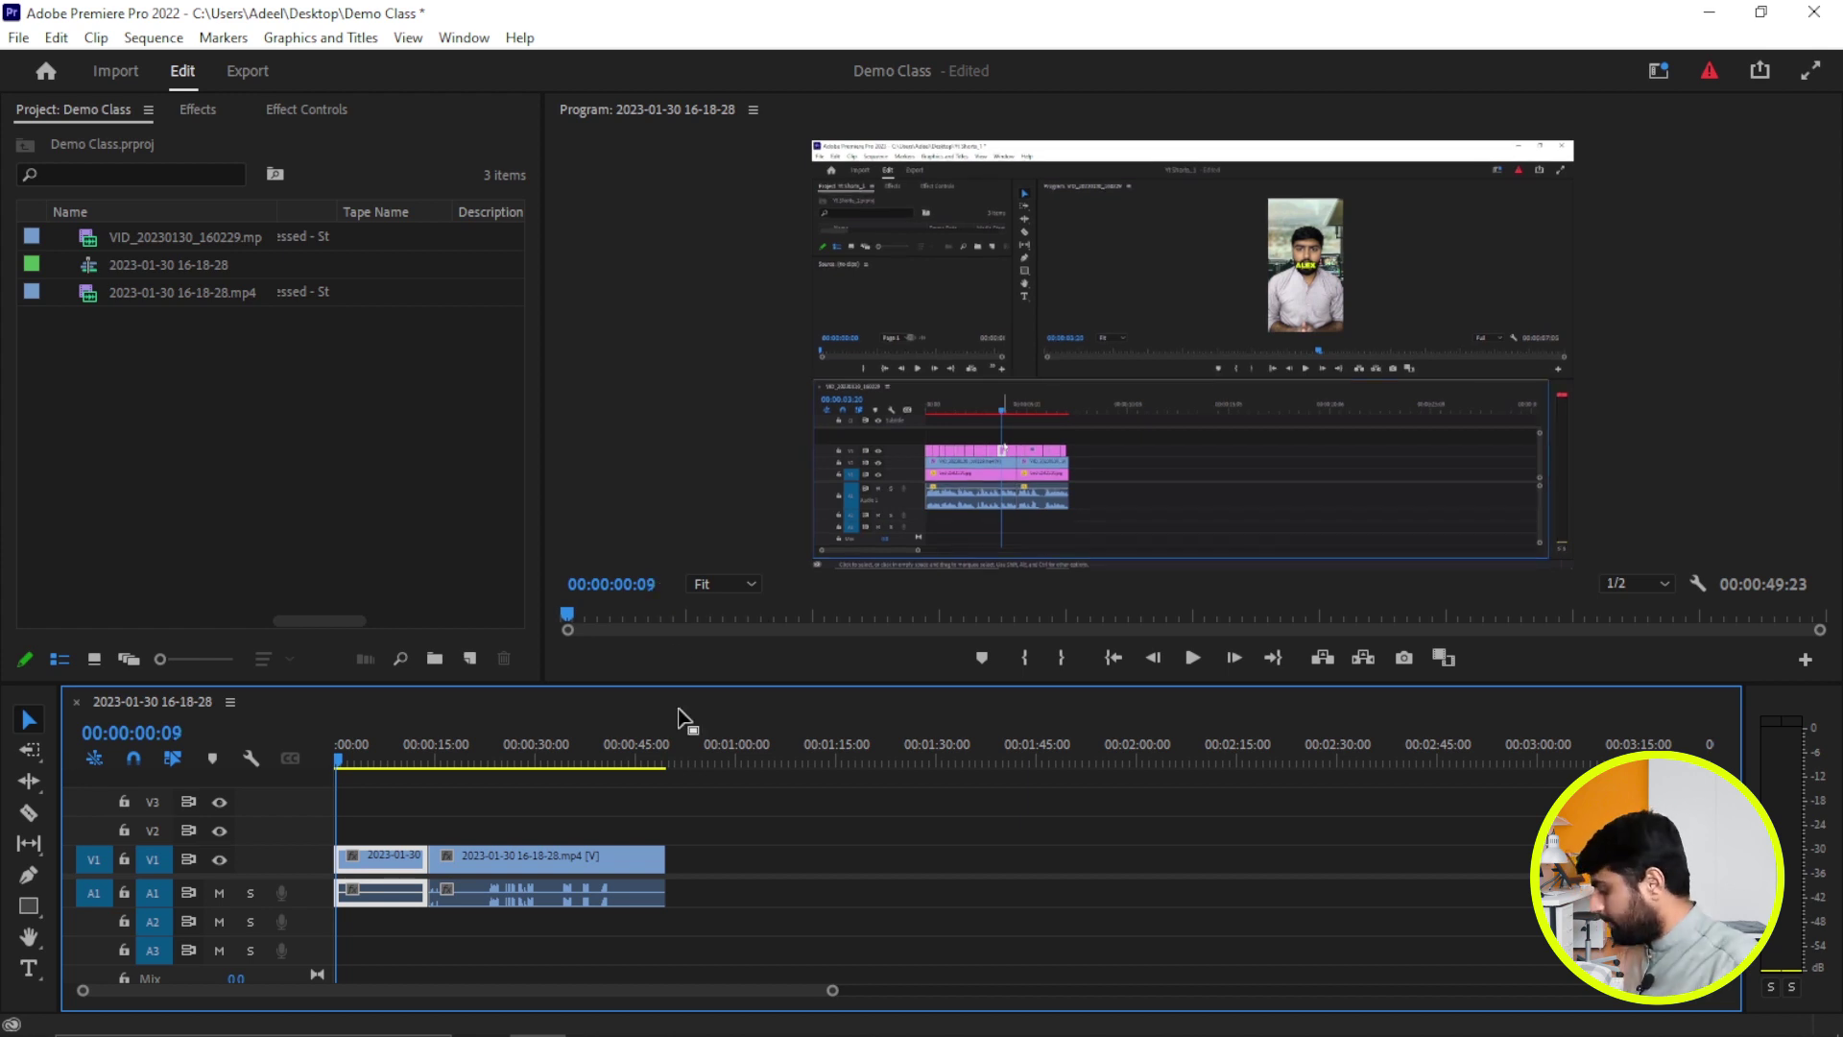
{"action": "key", "text": "shift+Right"}
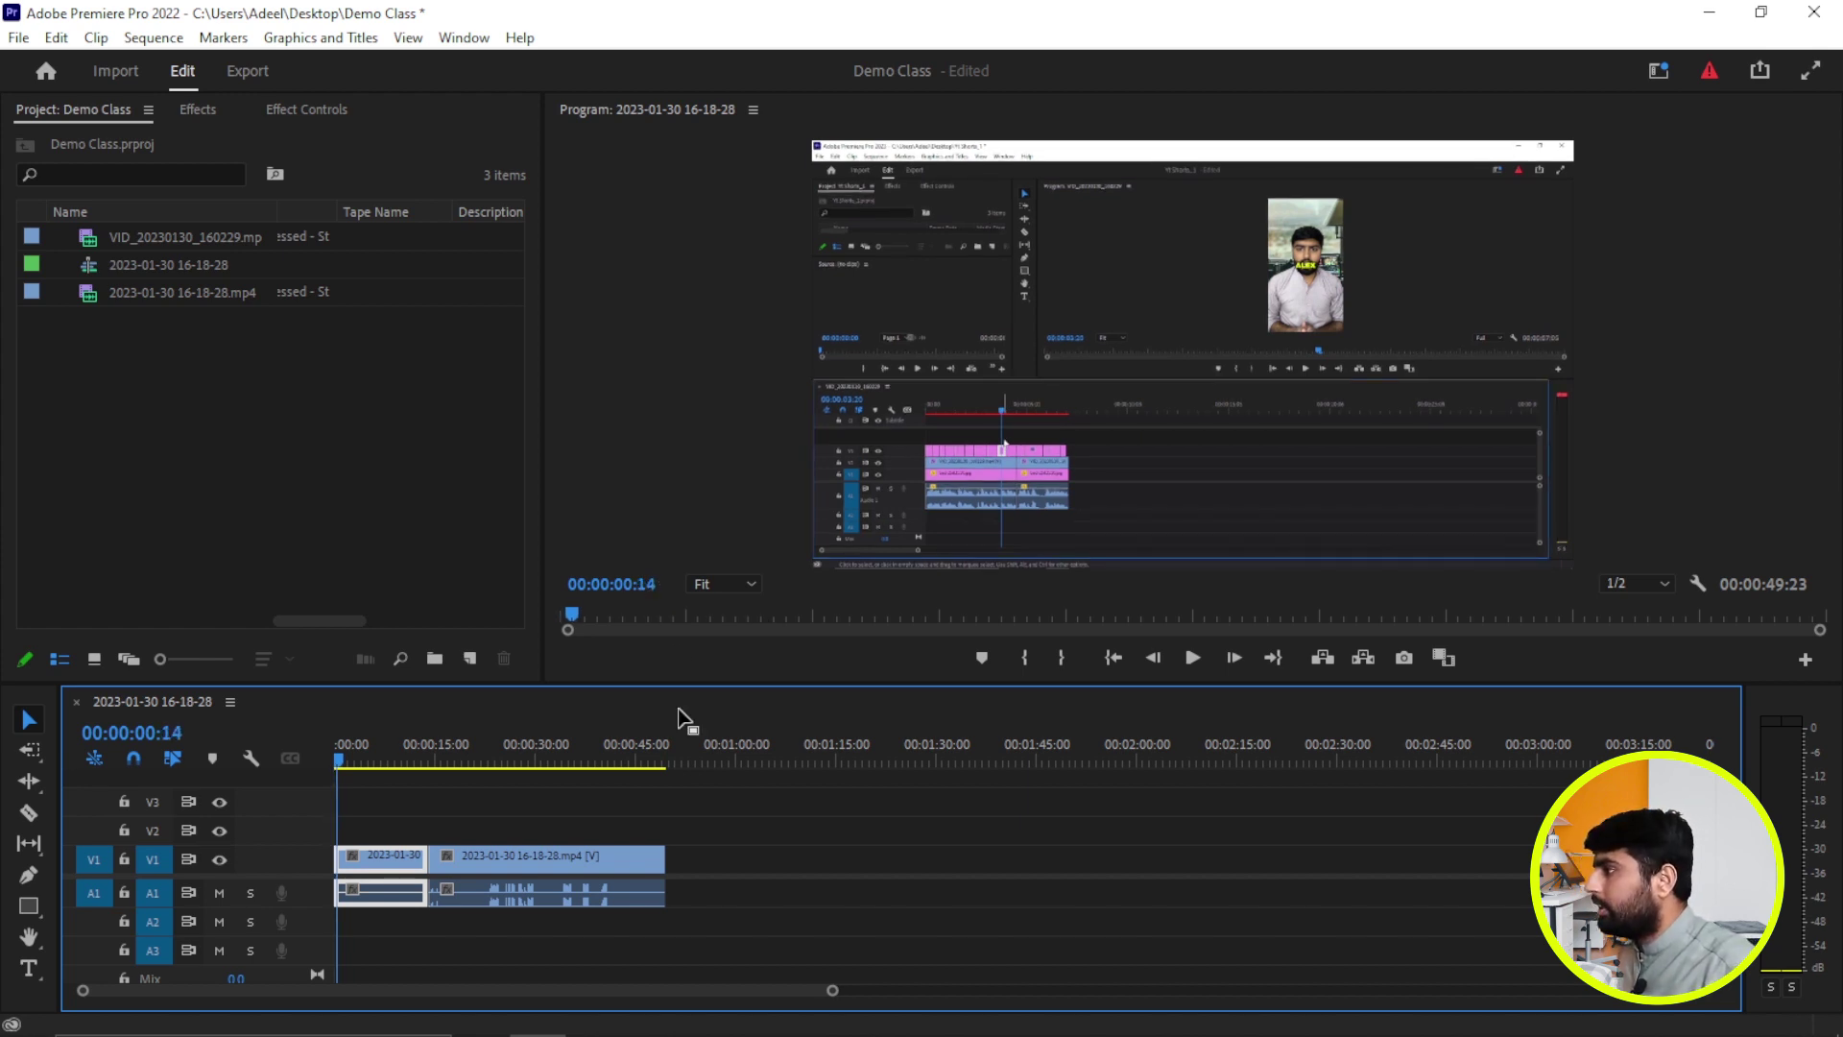
{"action": "key", "text": "shift+Right"}
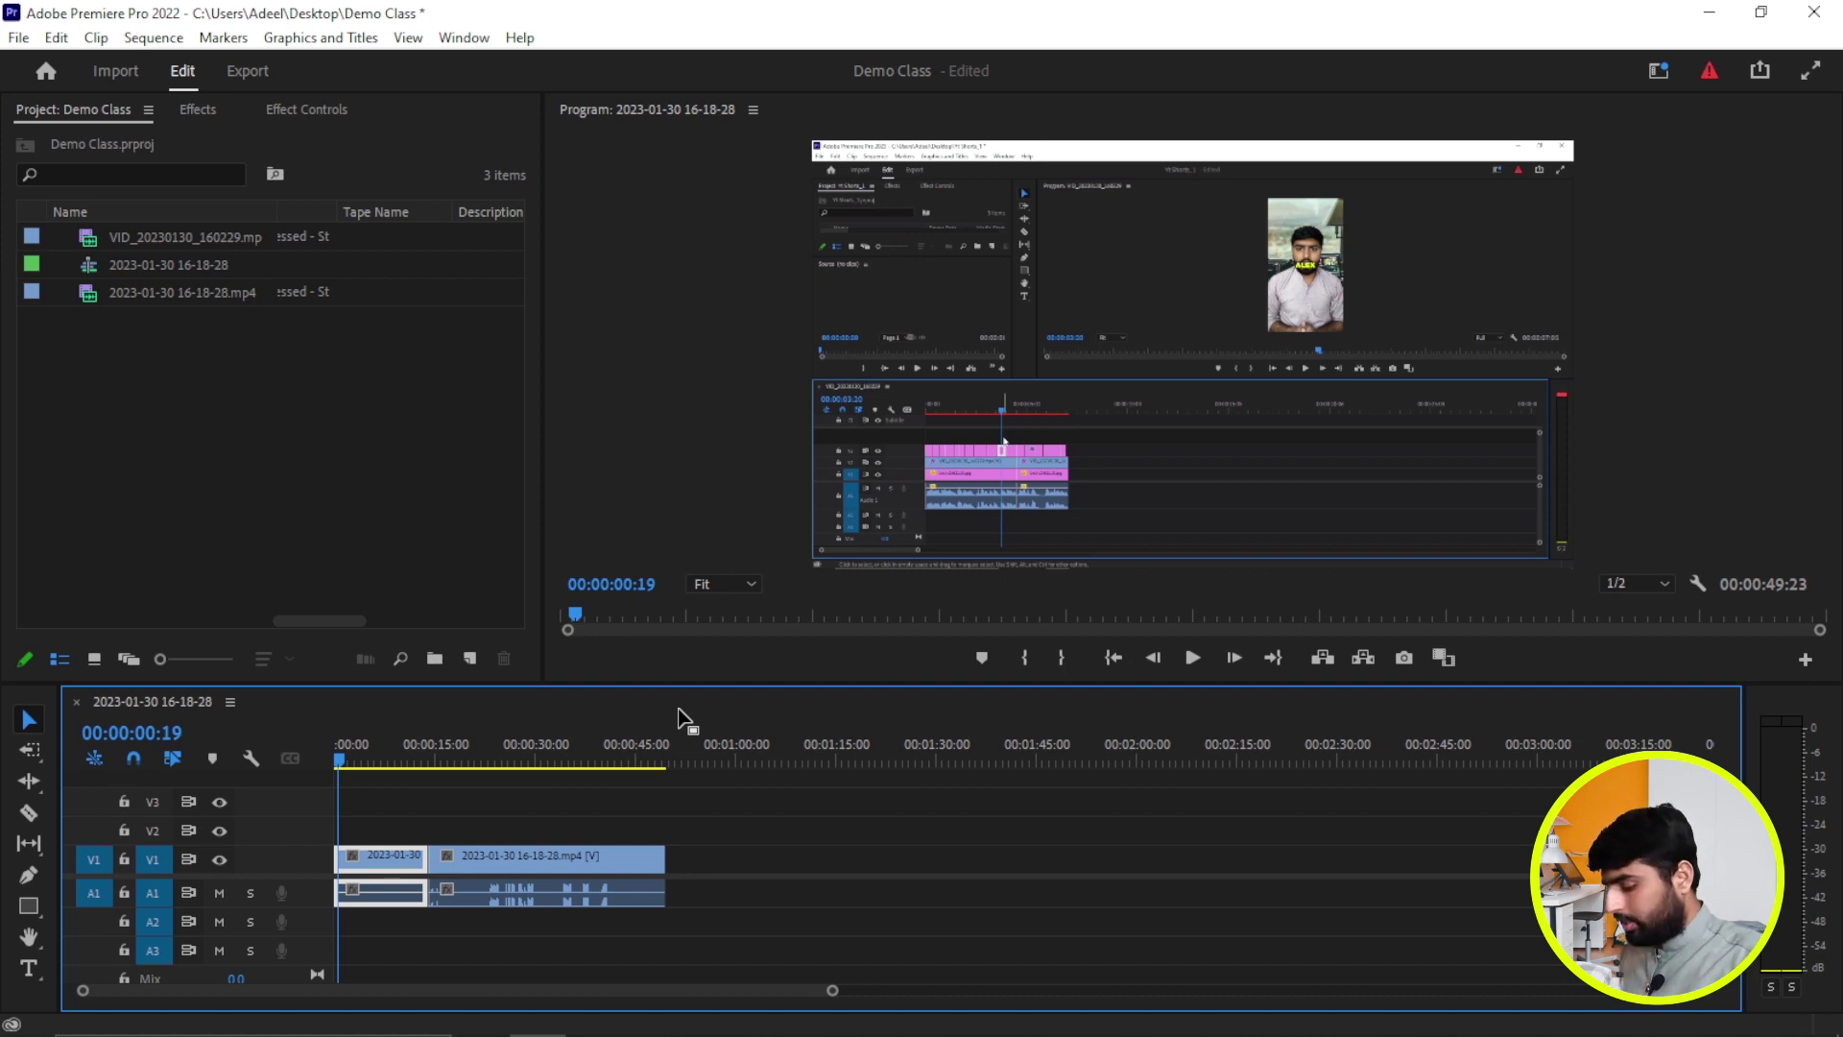
{"action": "key", "text": "shift+Left"}
{"action": "key", "text": "shift+Left"}
{"action": "key", "text": "shift+Left"}
{"action": "key", "text": "shift+Right"}
{"action": "key", "text": "shift+Right"}
{"action": "key", "text": "shift+Right"}
{"action": "key", "text": "shift+Right"}
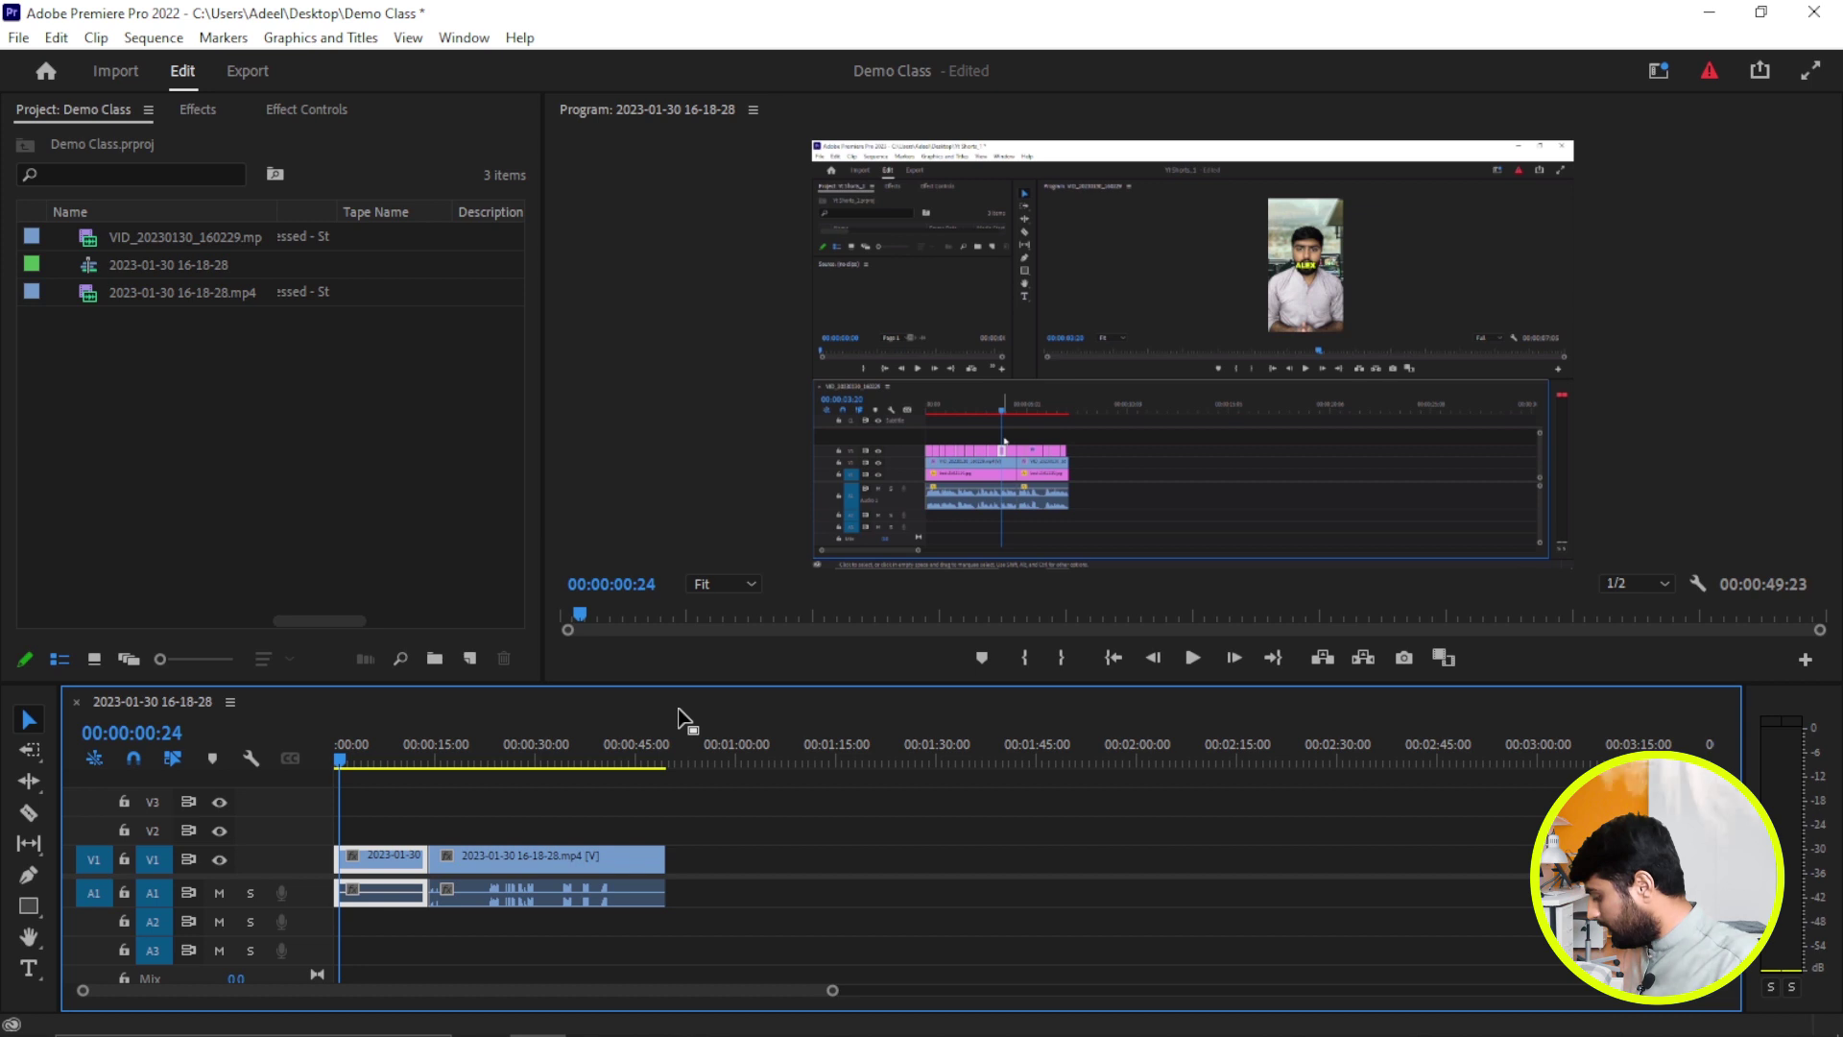
{"action": "left_click", "coordinate": [511, 857]}
Place VID_20230130_160229 near one minute, split the second clip at 00:00:28:08 and delete its earlier piece
{"action": "left_click_drag", "start_coordinate": [100, 240], "coordinate": [722, 893]}
{"action": "left_click", "coordinate": [747, 862]}
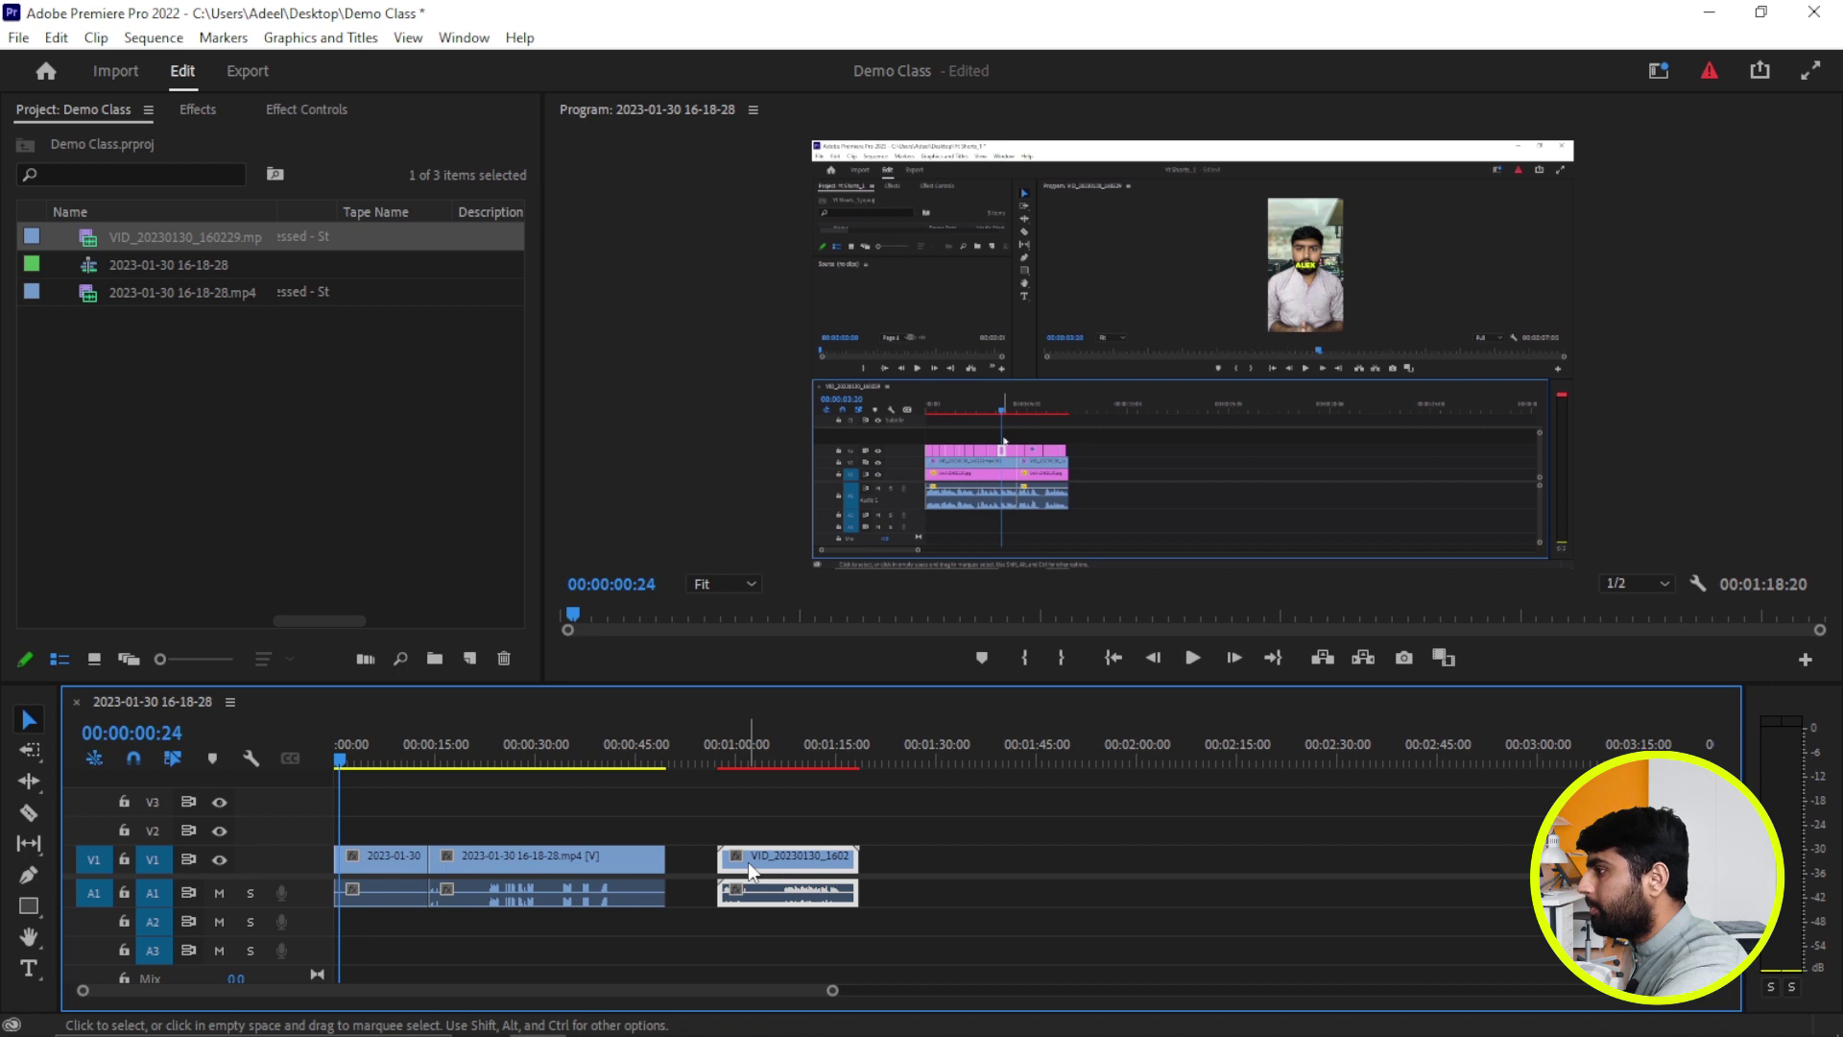
{"action": "left_click", "coordinate": [578, 854]}
{"action": "left_click", "coordinate": [361, 768]}
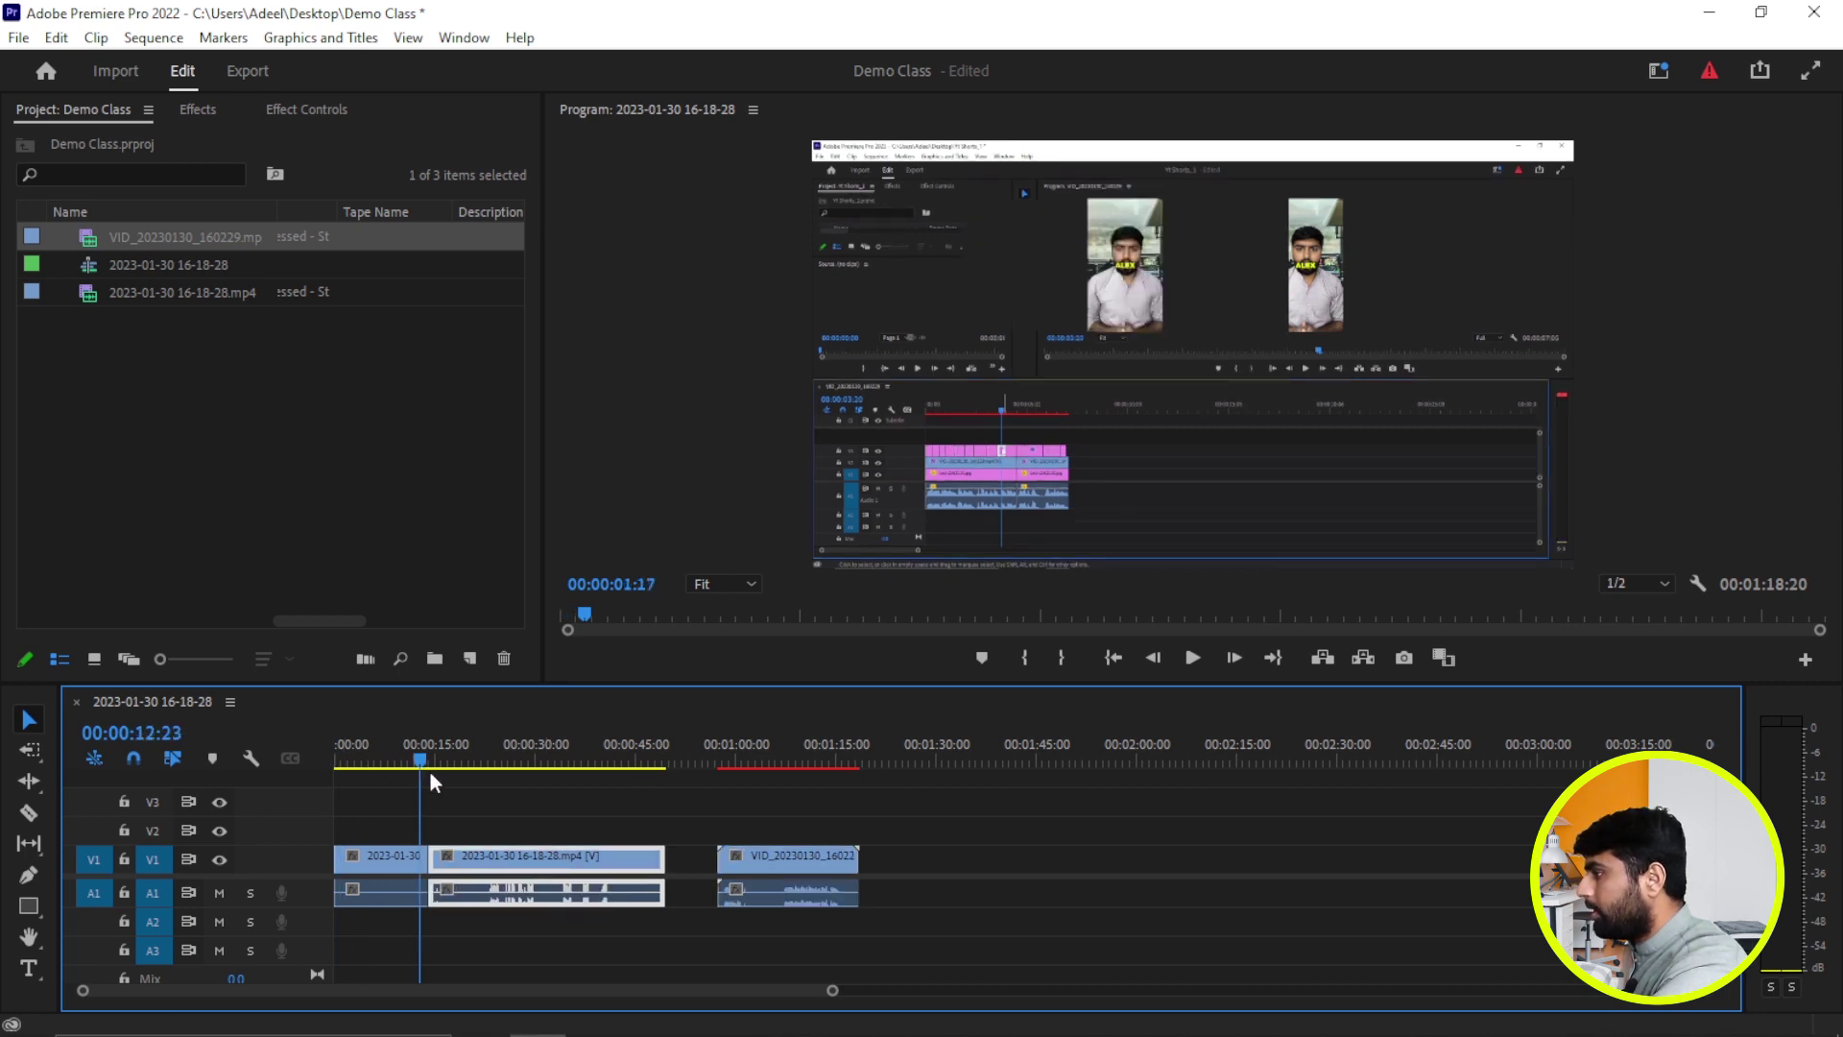
{"action": "left_click", "coordinate": [523, 768]}
{"action": "key", "text": "ctrl+k"}
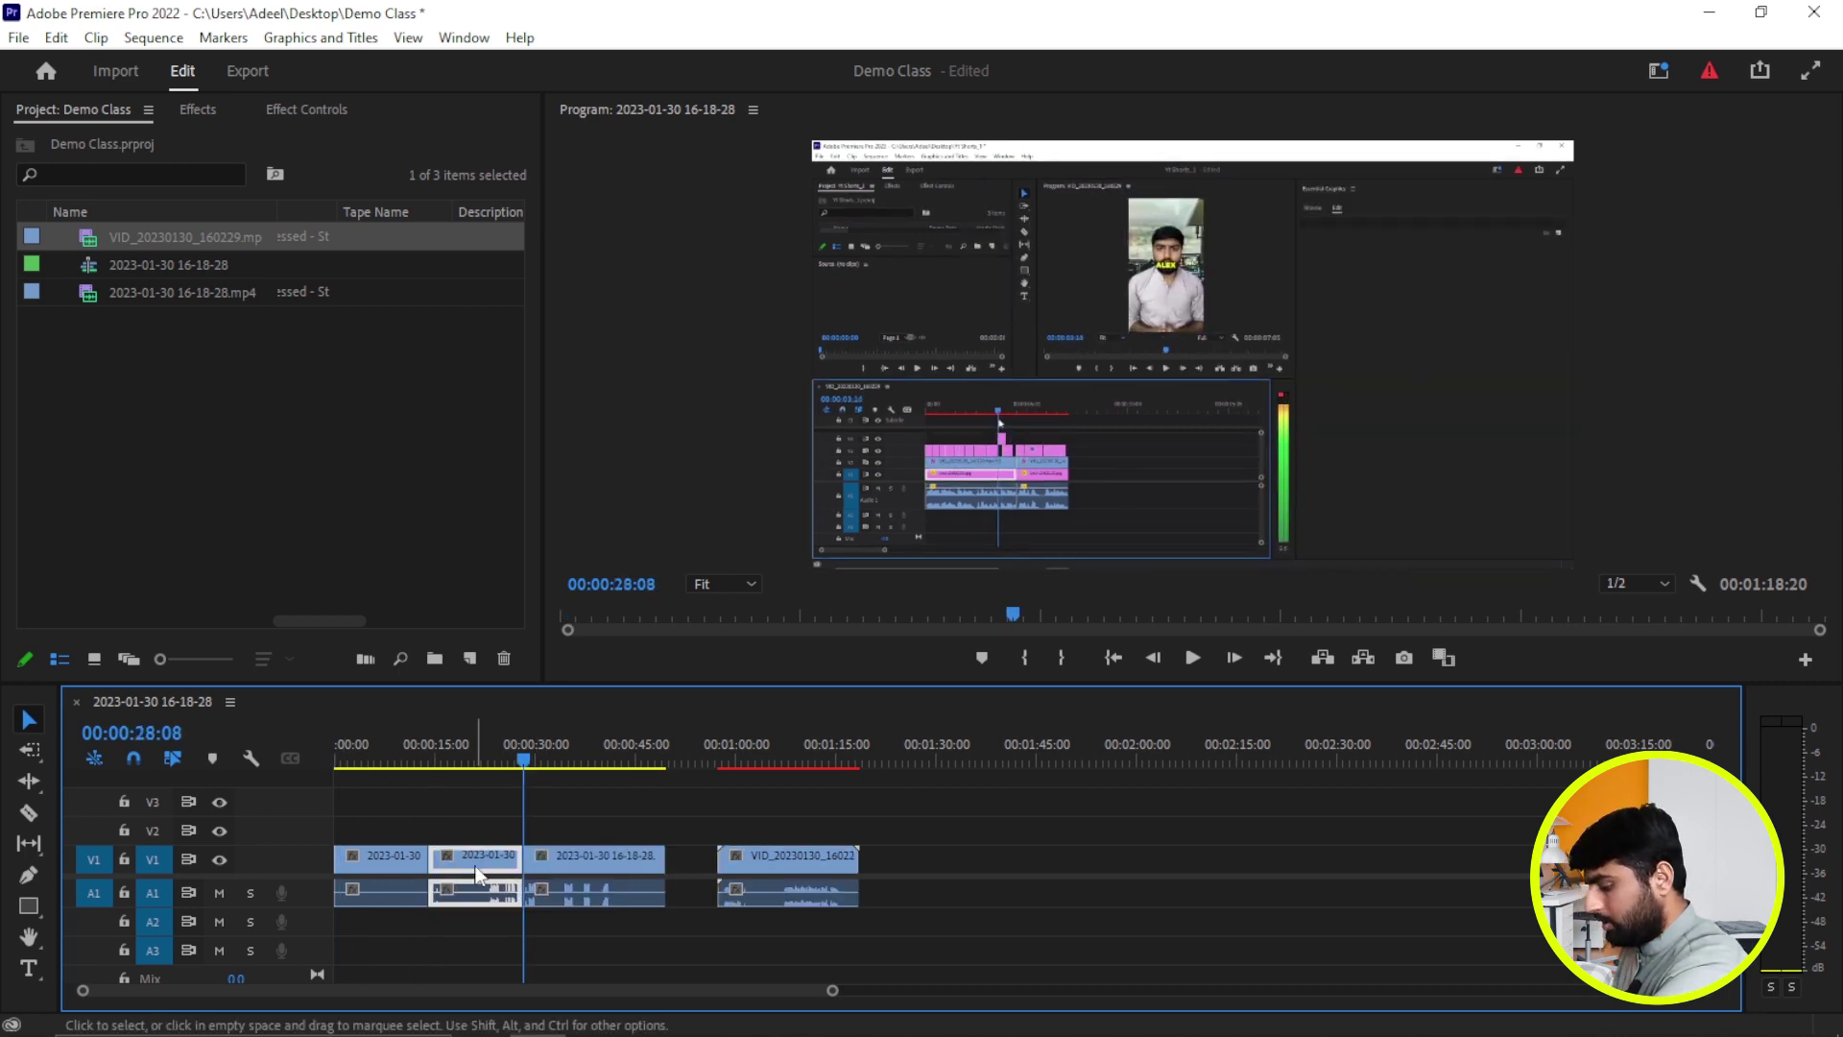
{"action": "key", "text": "Delete"}
Try butting the clips together, undo to restore the gaps, then marquee-select all the clips
{"action": "left_click_drag", "start_coordinate": [756, 855], "coordinate": [818, 855]}
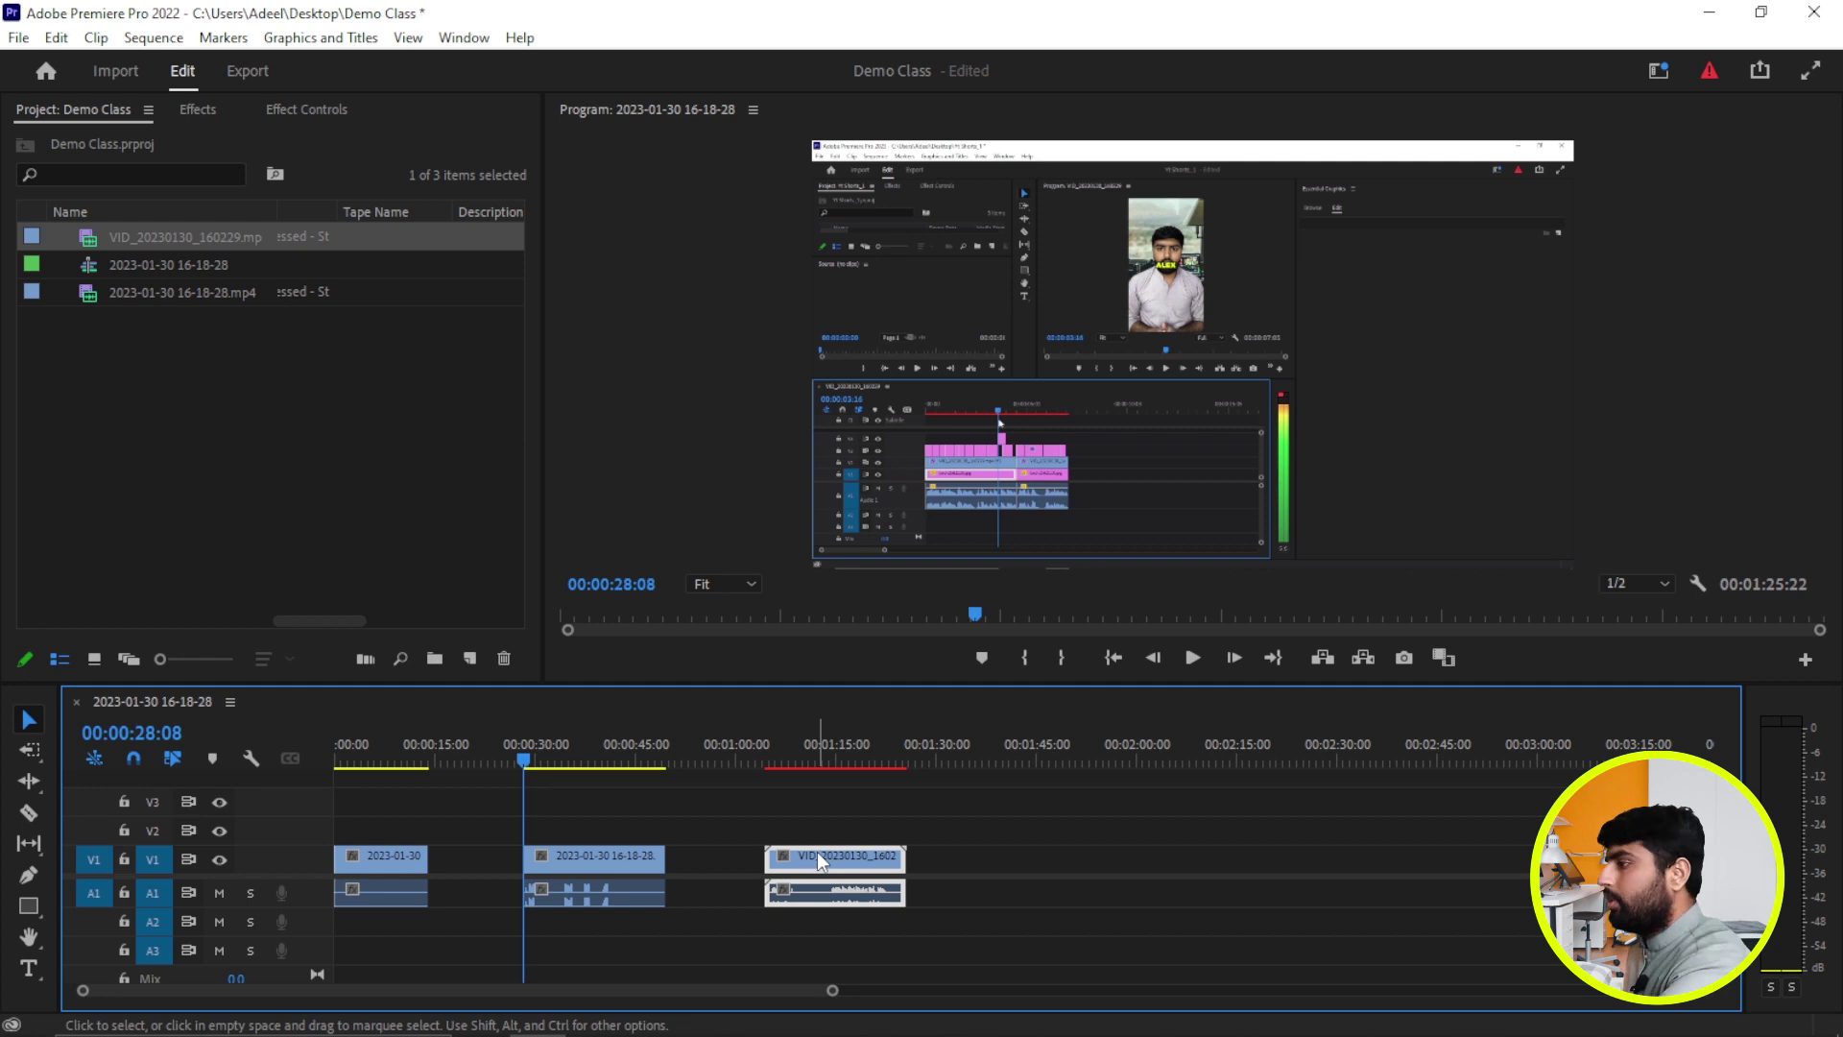
{"action": "left_click_drag", "start_coordinate": [567, 860], "coordinate": [472, 860]}
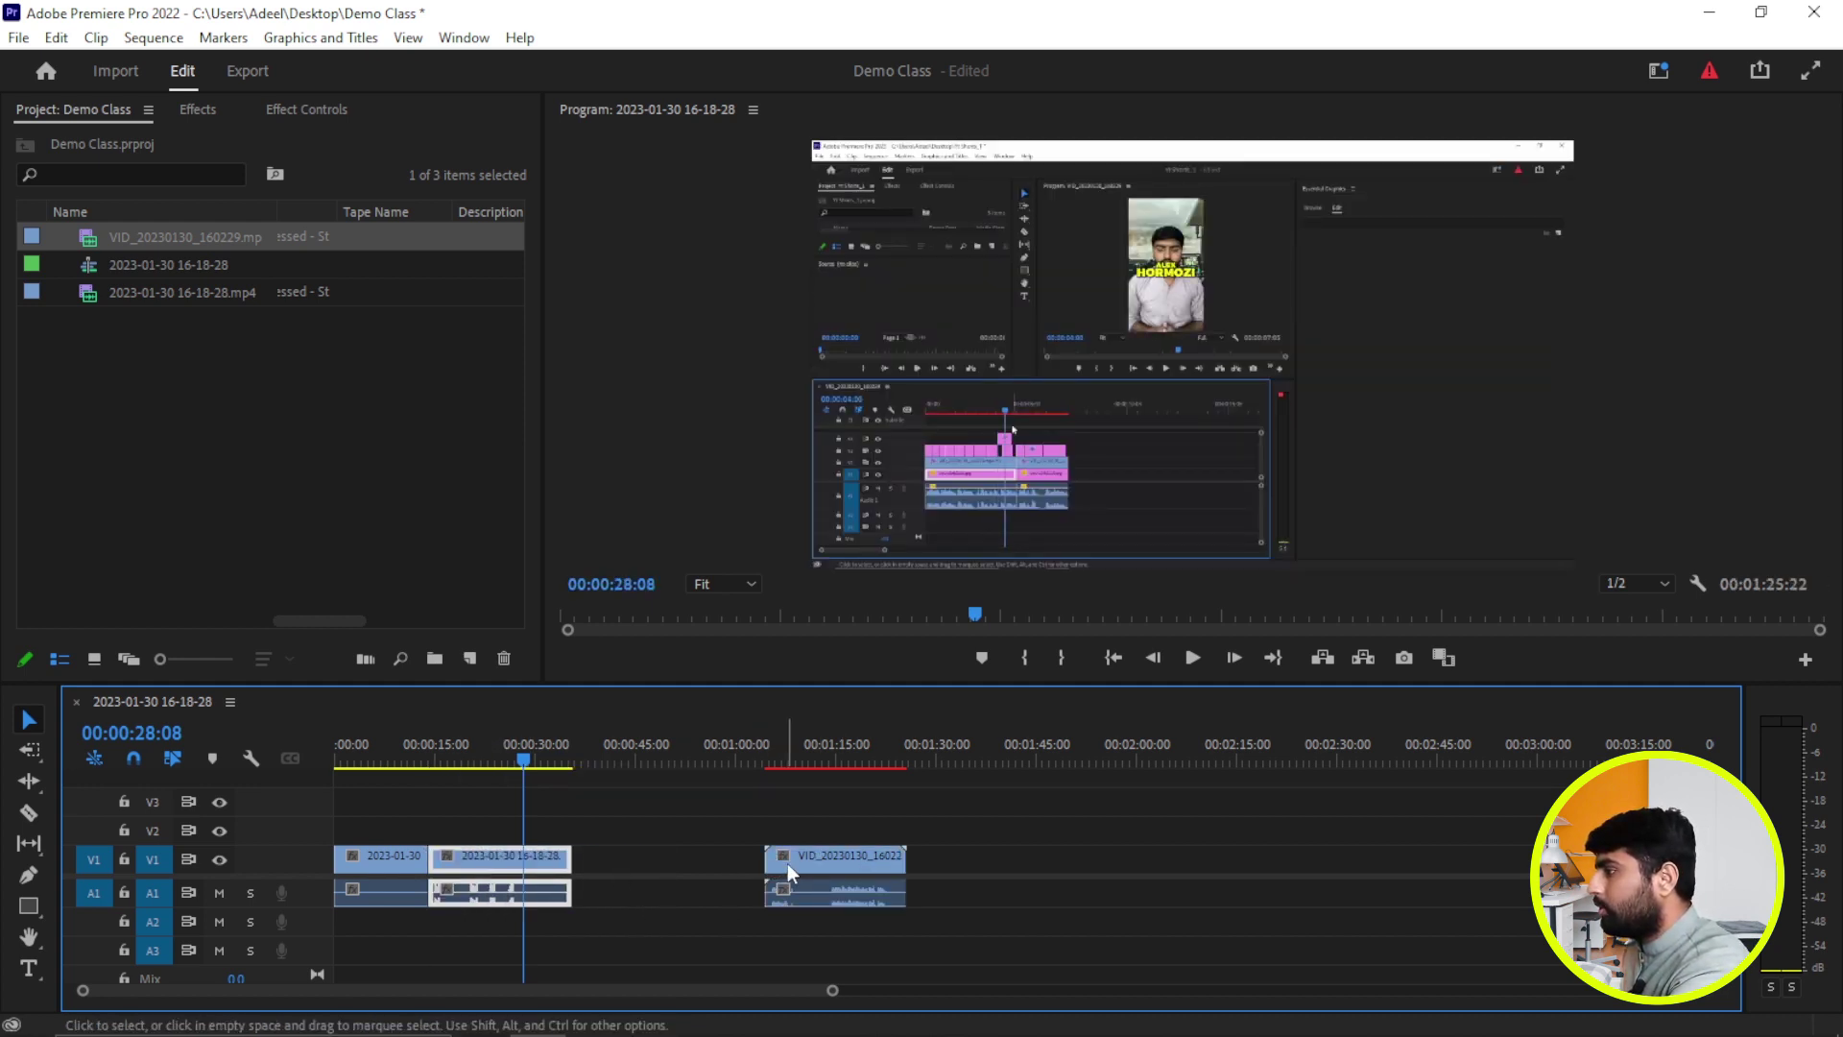
{"action": "left_click_drag", "start_coordinate": [787, 859], "coordinate": [643, 878]}
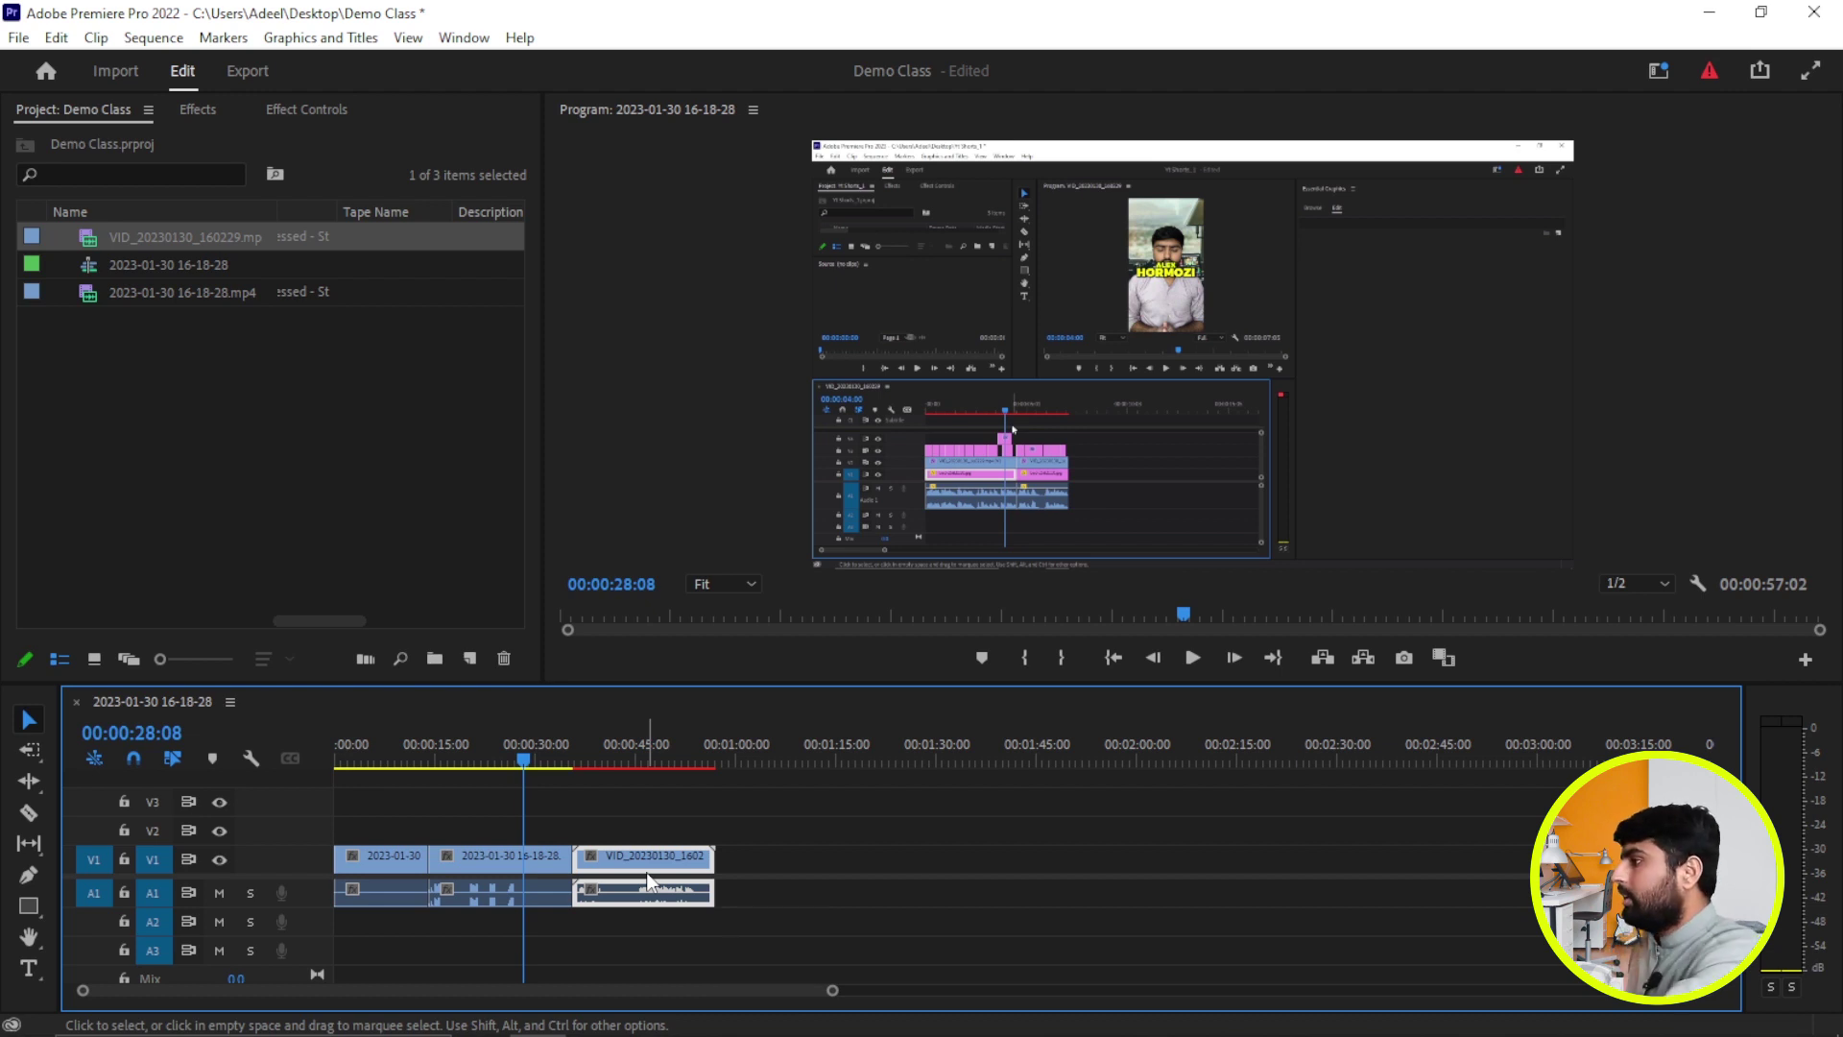
{"action": "key", "text": "ctrl+z"}
{"action": "key", "text": "ctrl+z"}
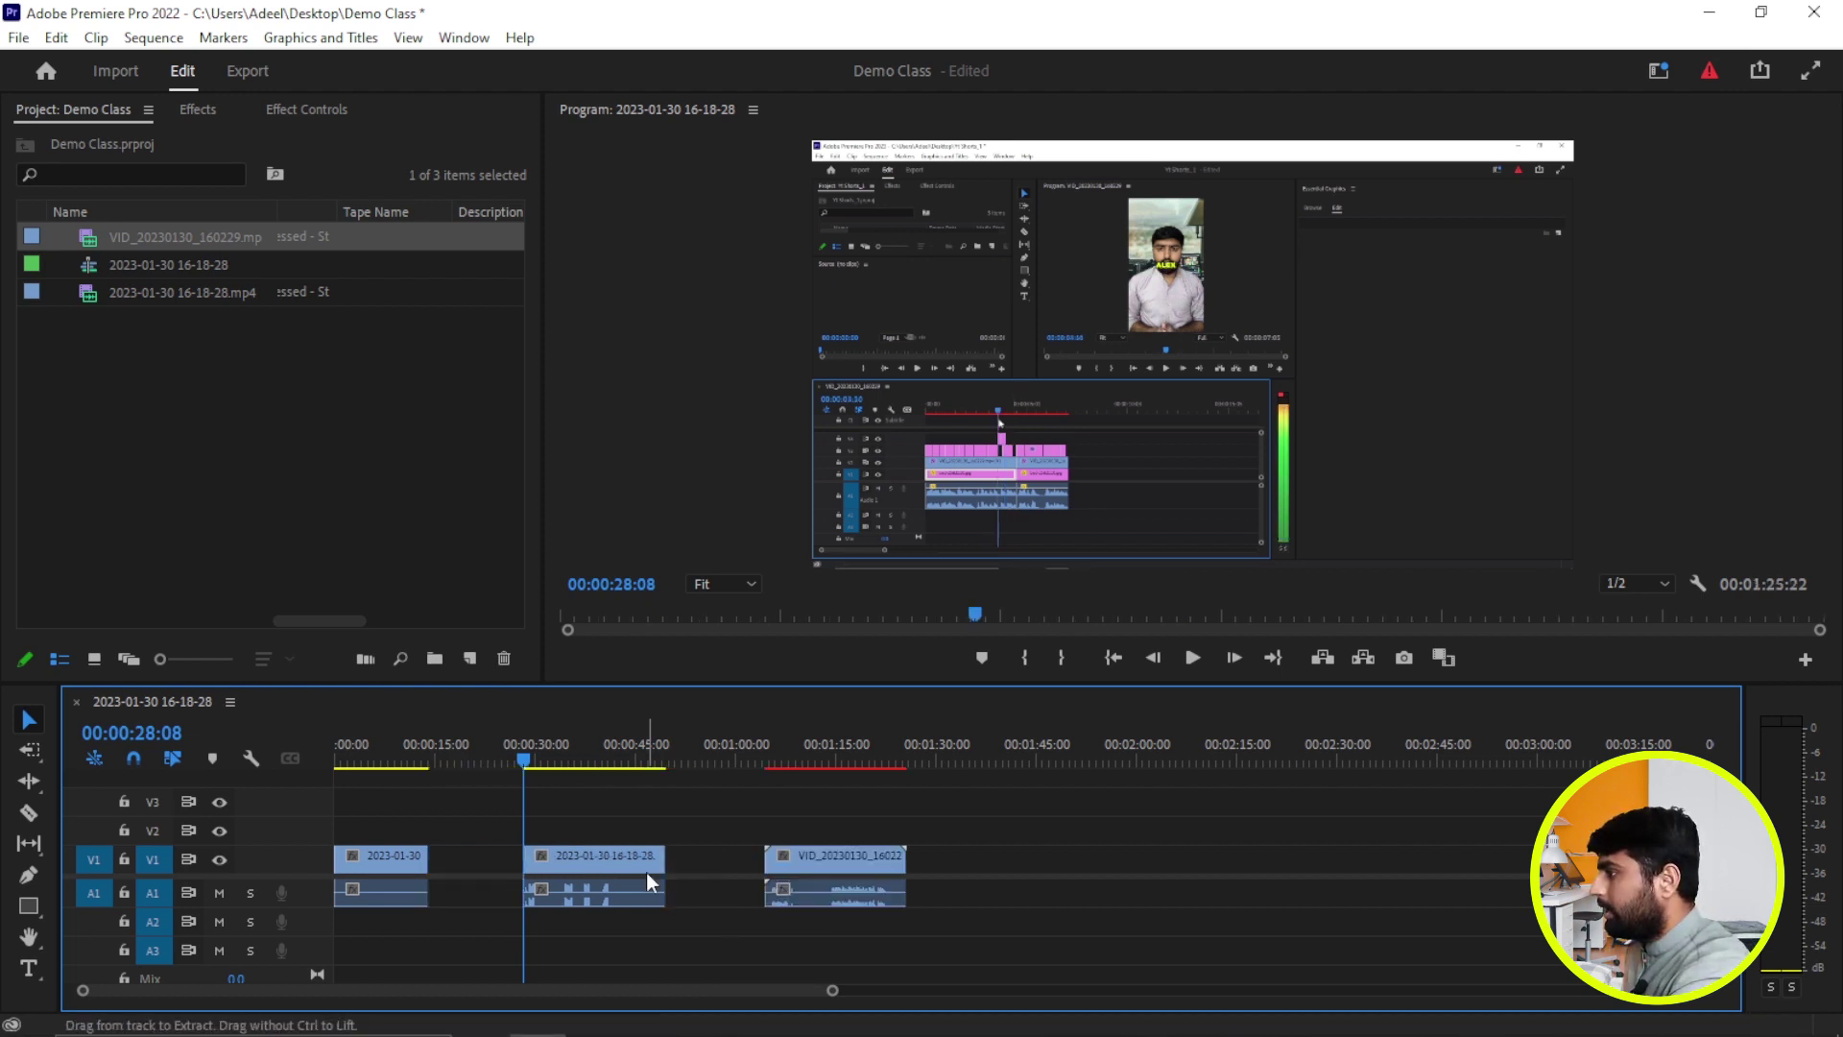
{"action": "left_click_drag", "start_coordinate": [395, 813], "coordinate": [766, 876]}
{"action": "left_click", "coordinate": [153, 37]}
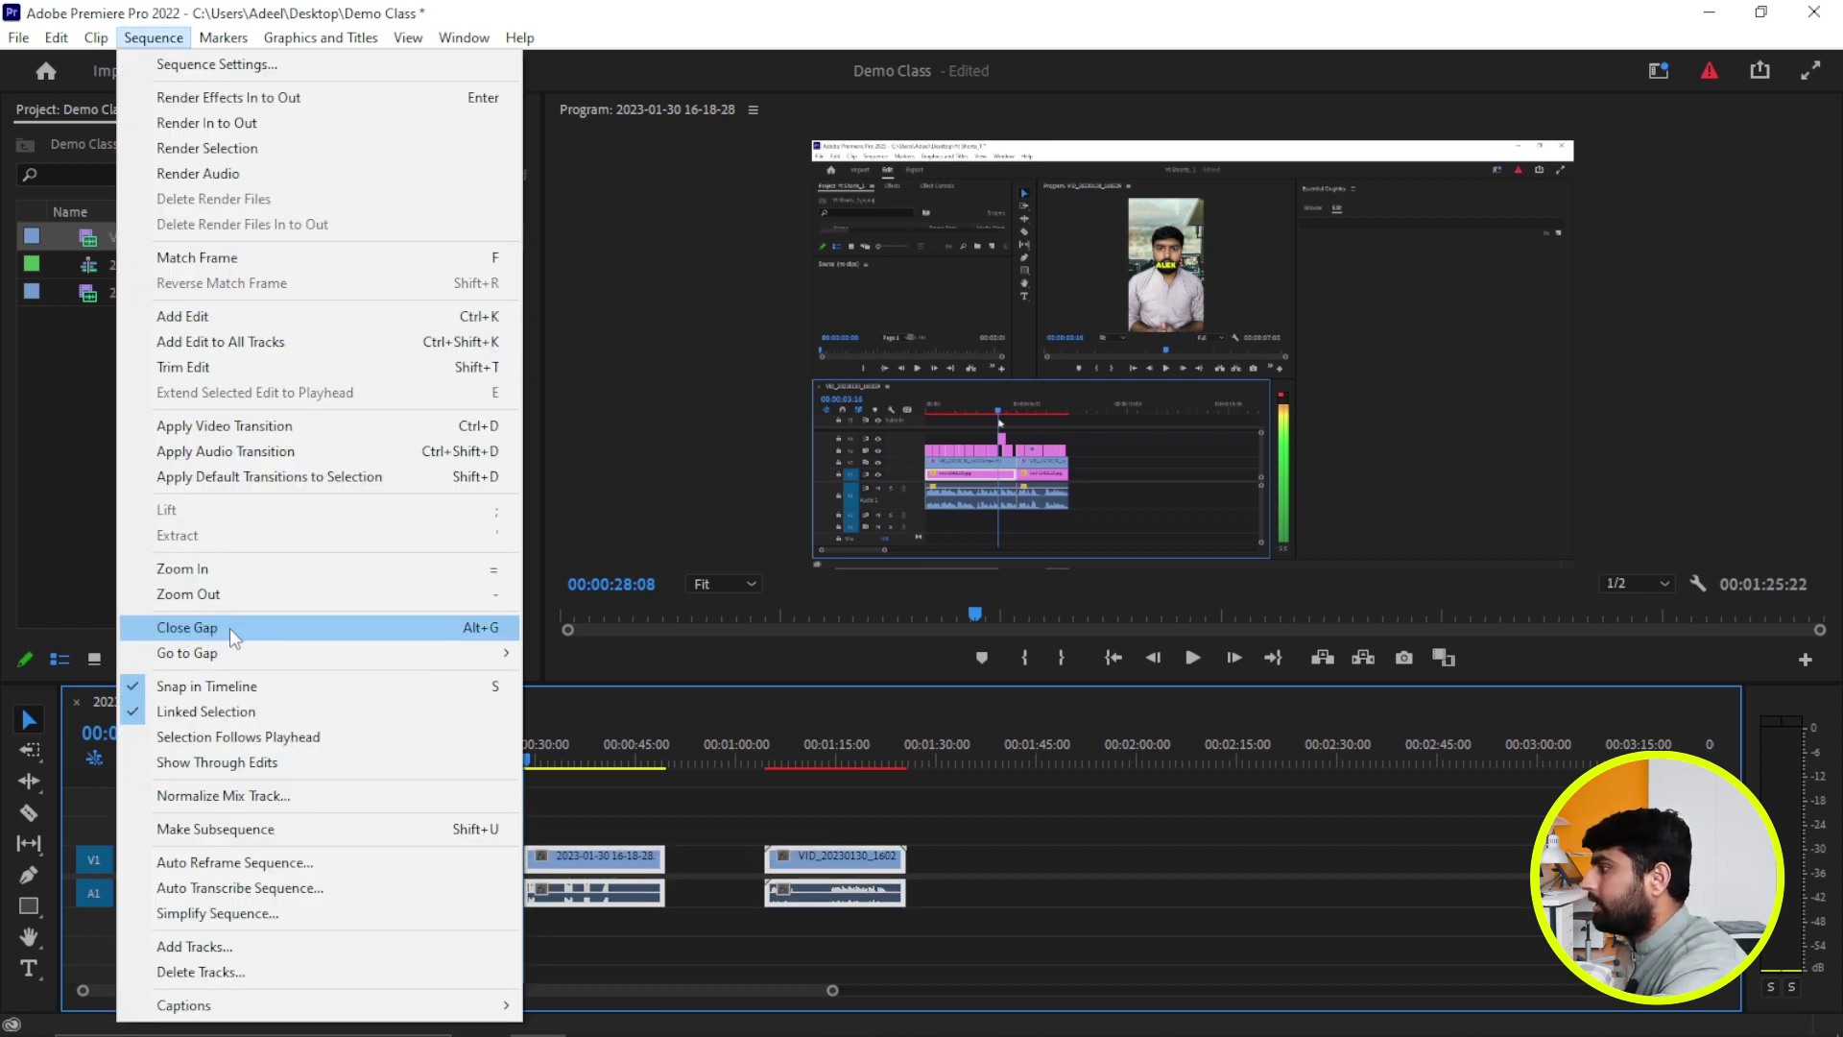
Close the gaps so the three clips sit back to back, ending near 00:00:57
{"action": "left_click", "coordinate": [304, 630]}
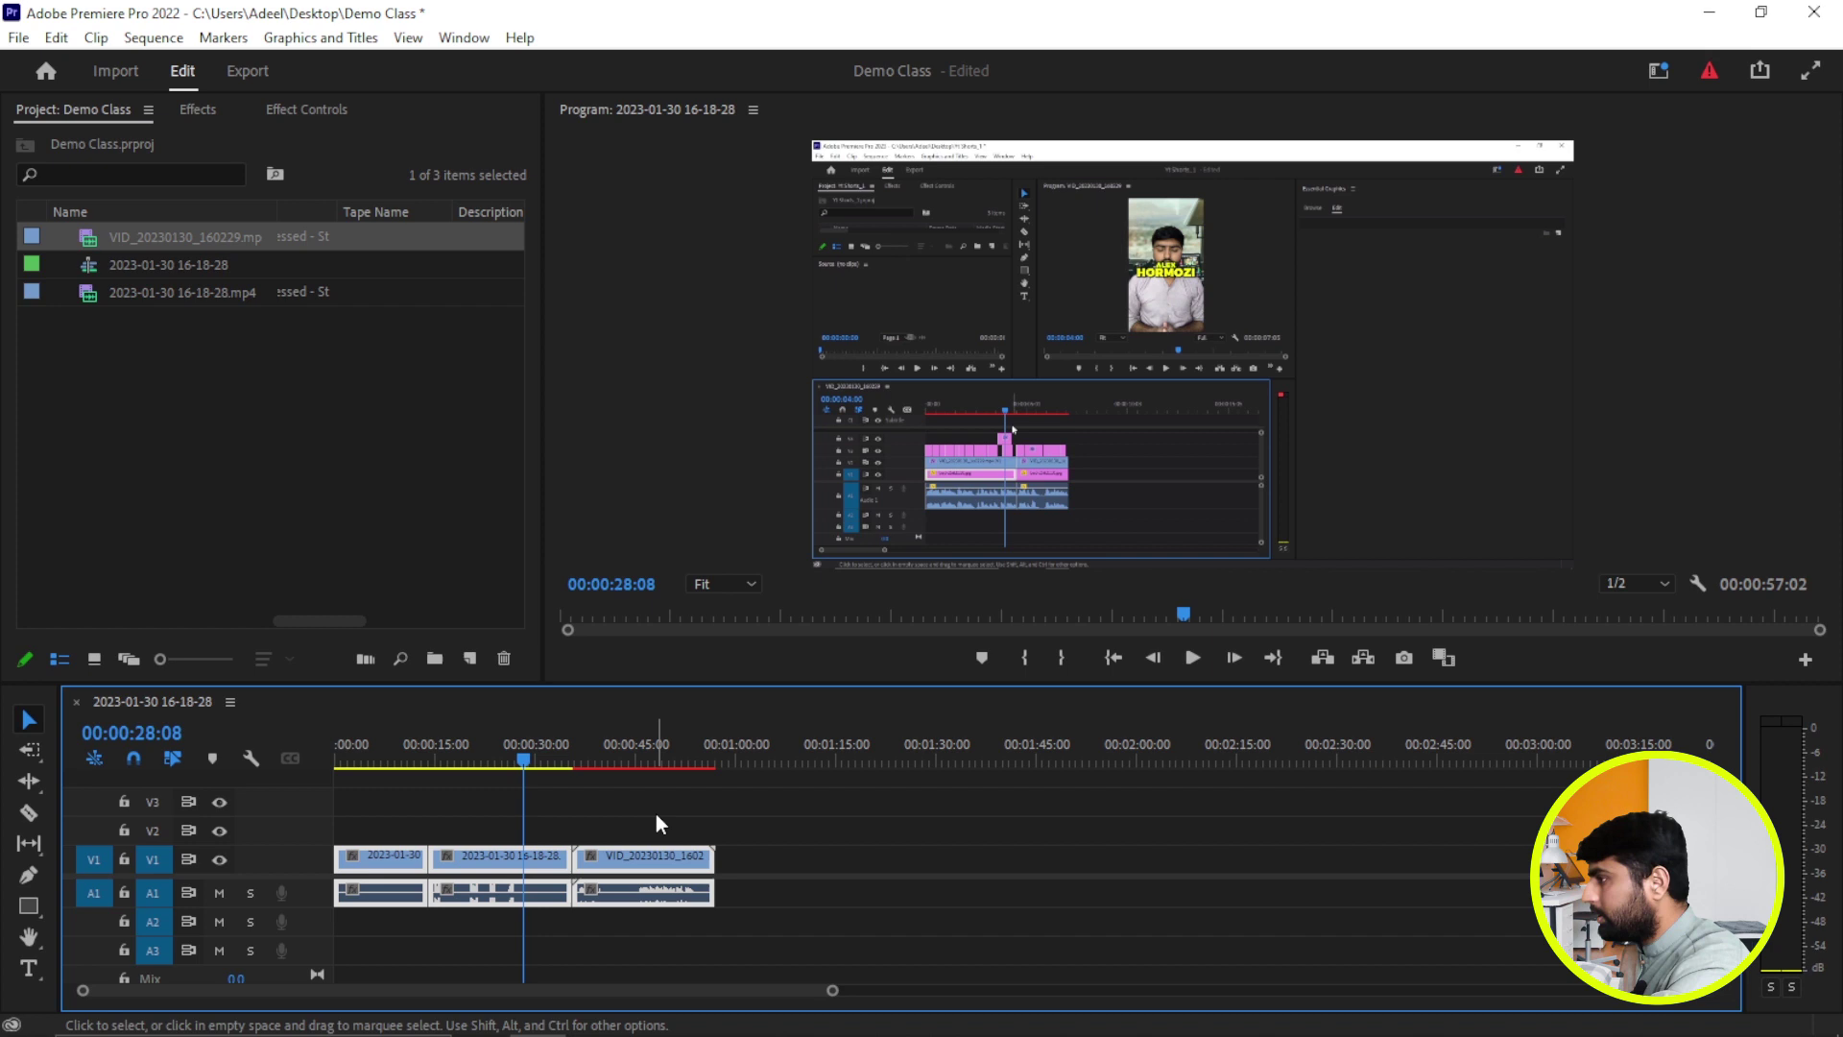
{"action": "key", "text": "ctrl+z"}
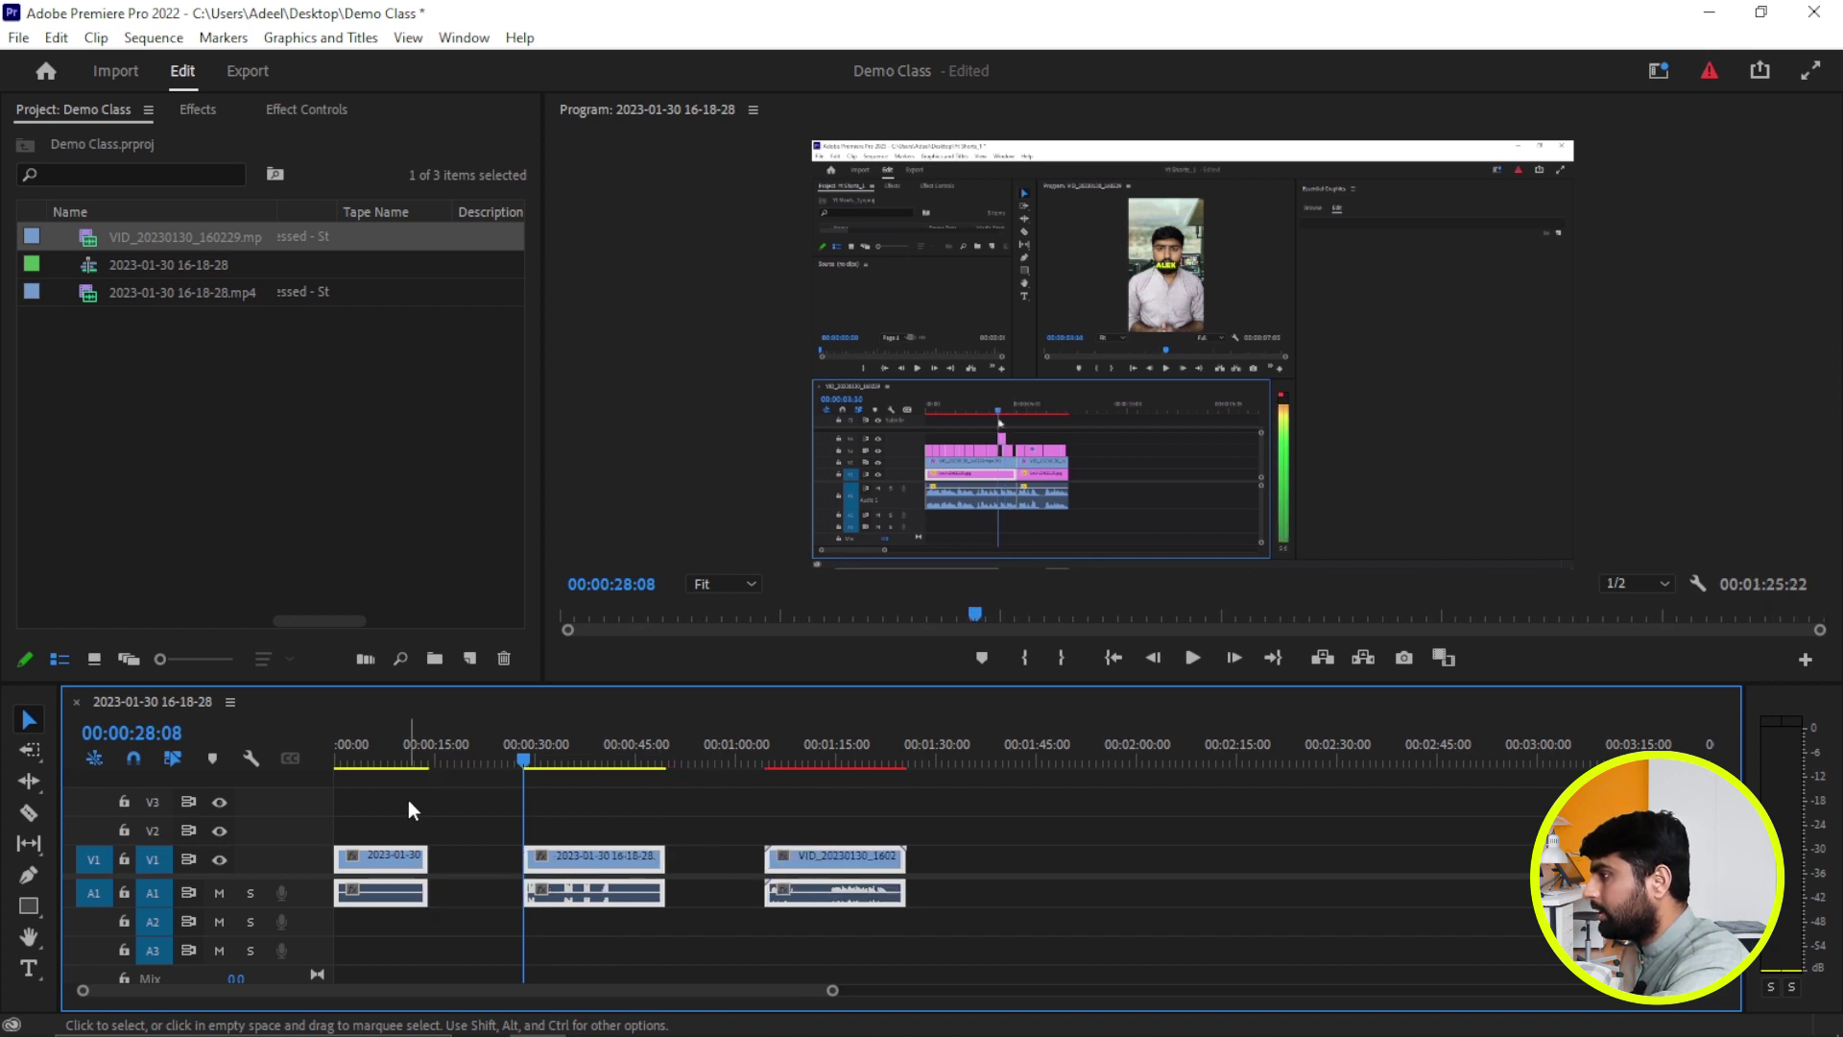
{"action": "left_click_drag", "start_coordinate": [406, 807], "coordinate": [814, 889]}
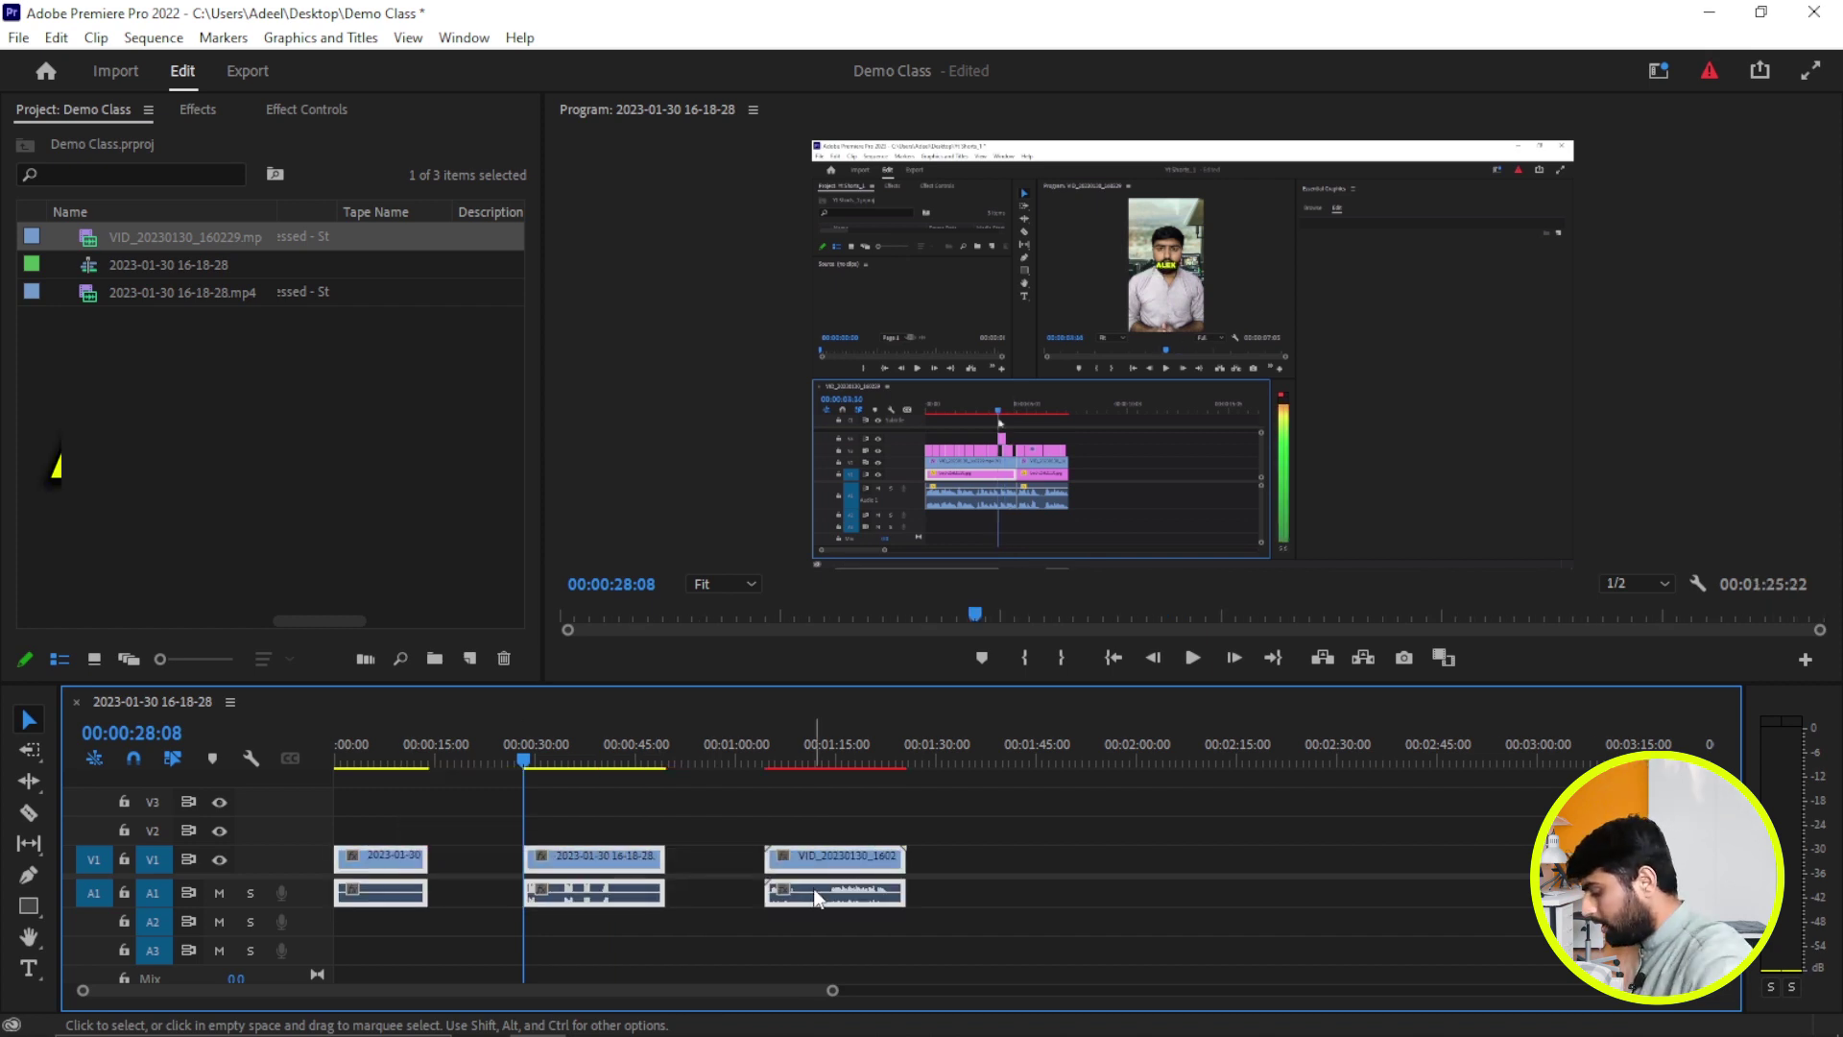
{"action": "key", "text": "alt+g"}
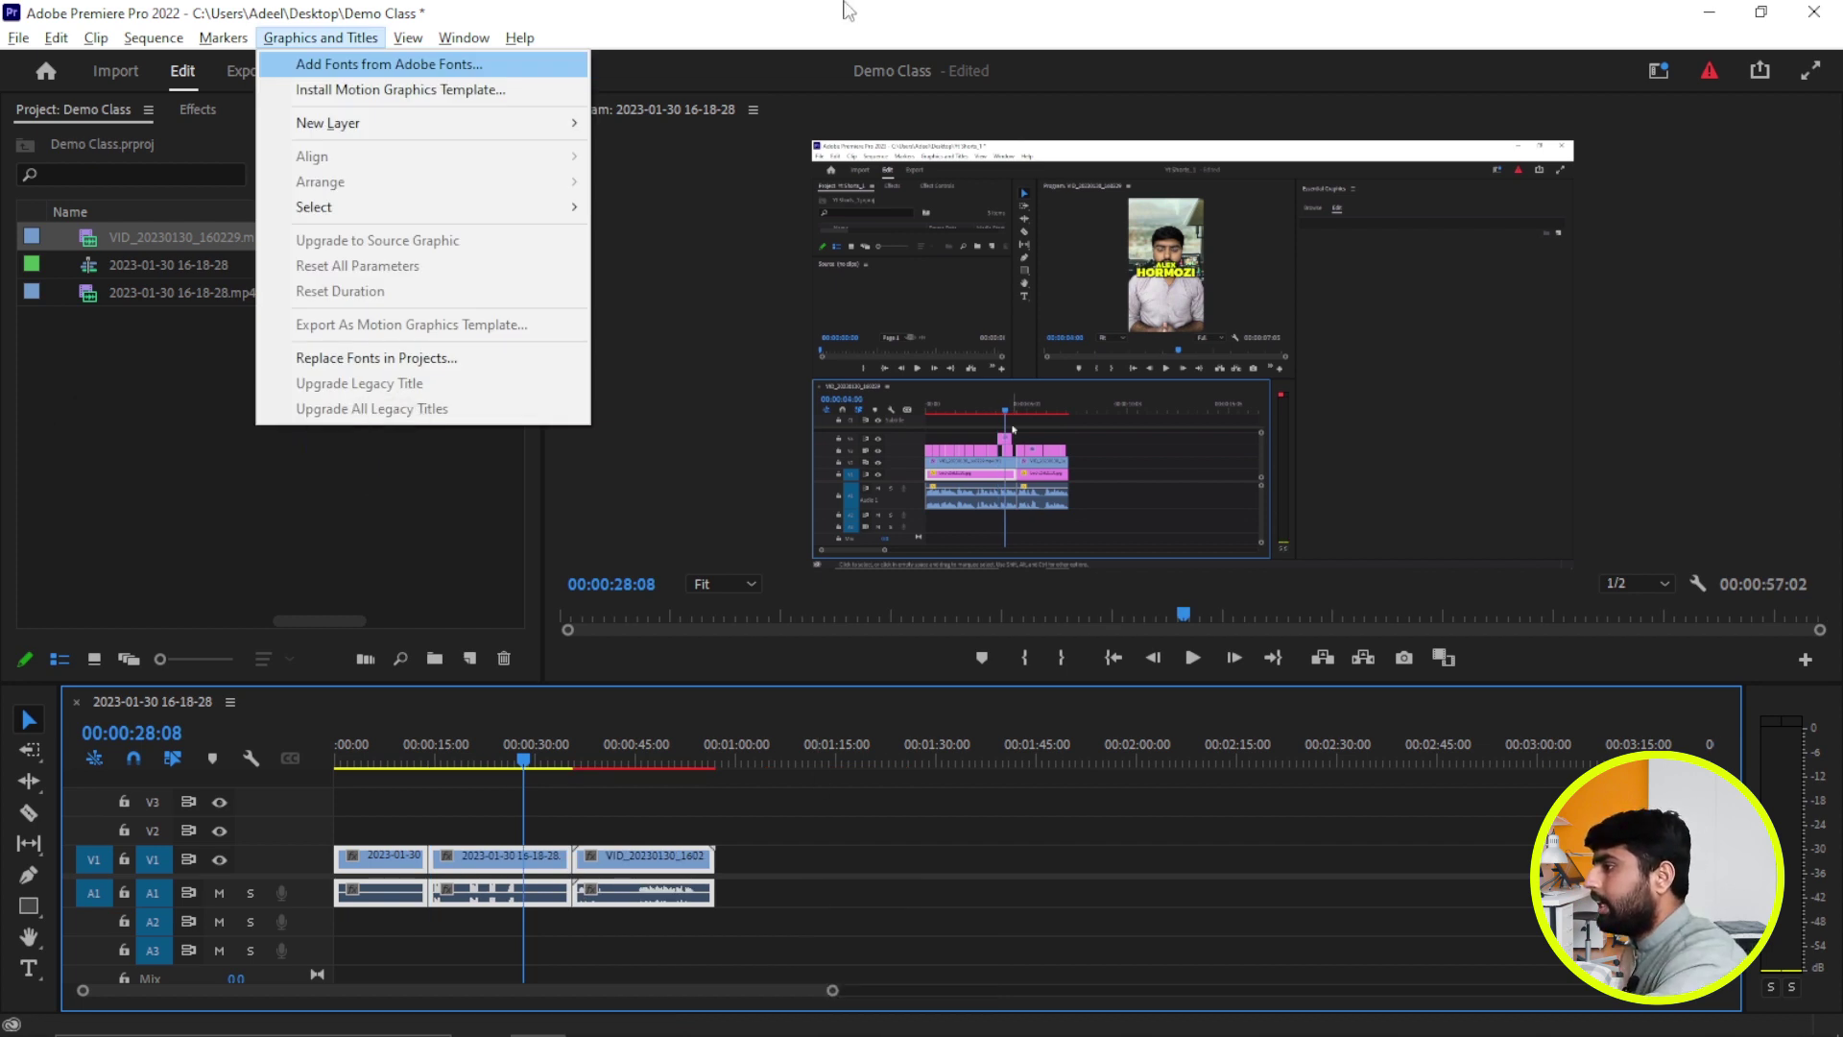
Deselect the clips and open the Keyboard Shortcuts dialog with Ctrl+Alt+K
{"action": "left_click", "coordinate": [833, 920]}
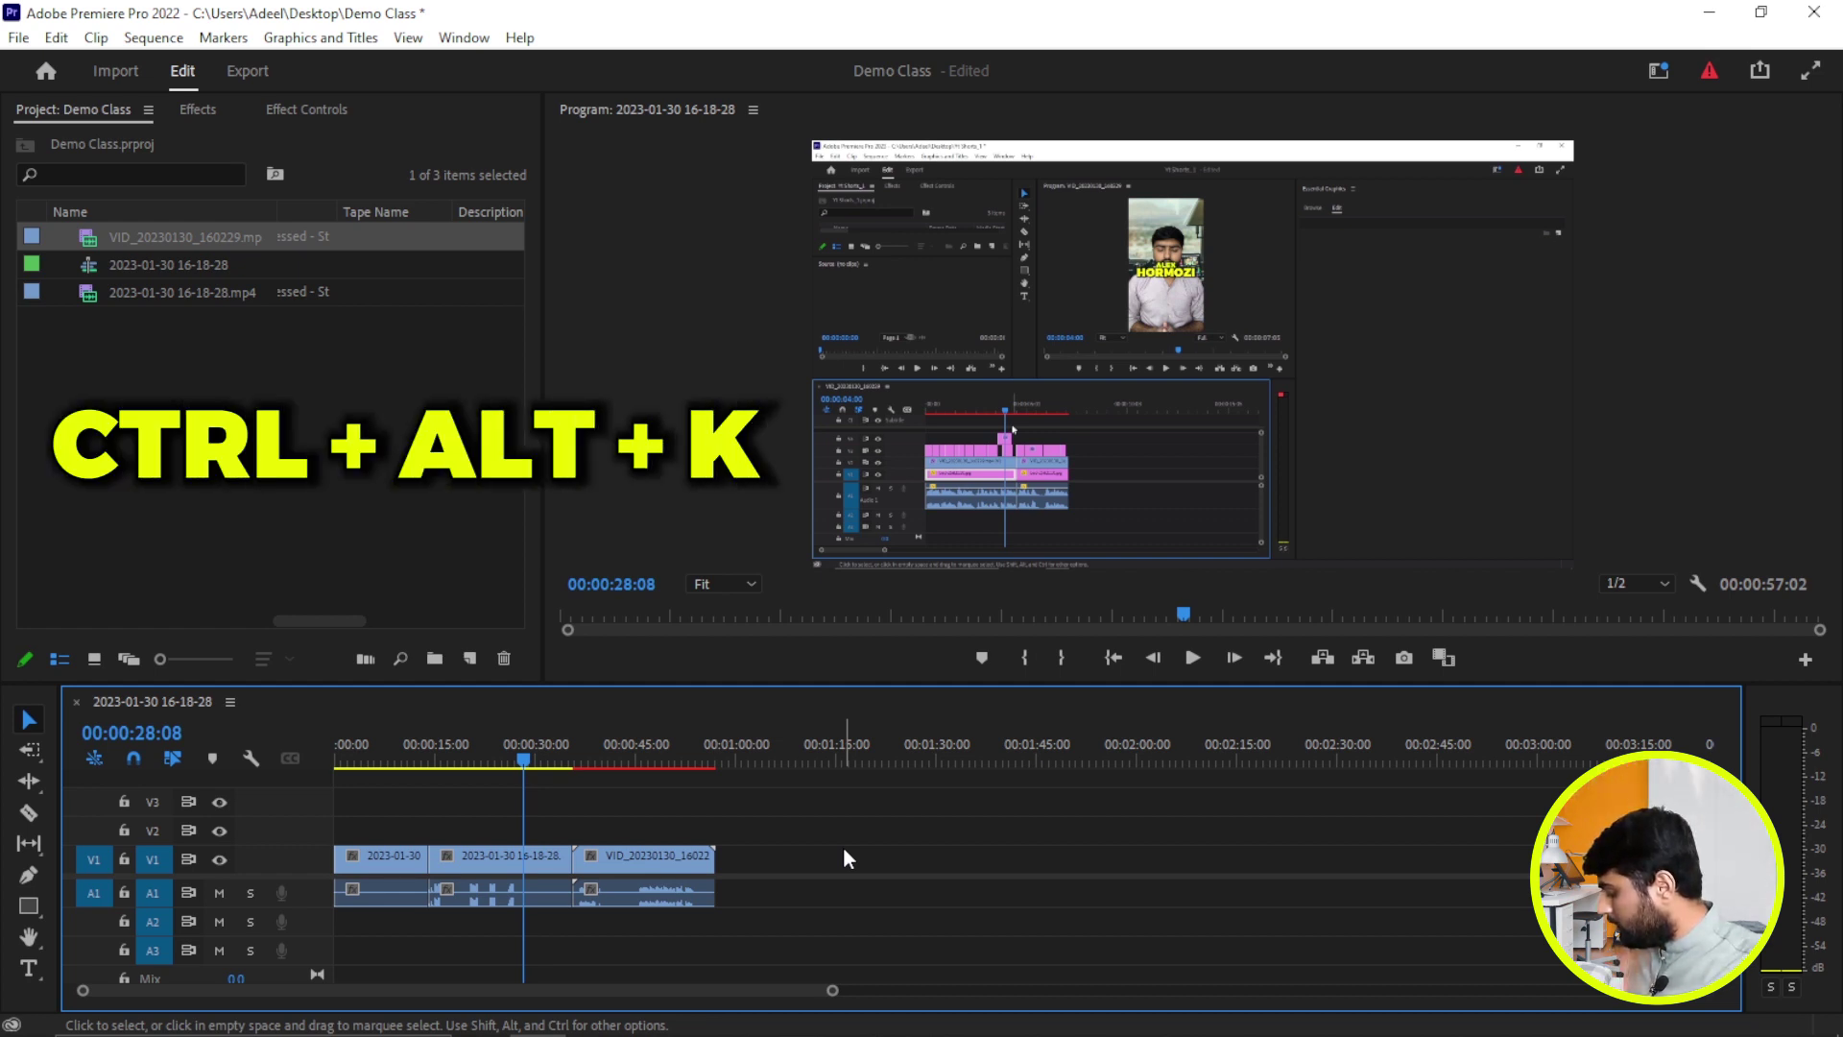
{"action": "key", "text": "ctrl+alt+k"}
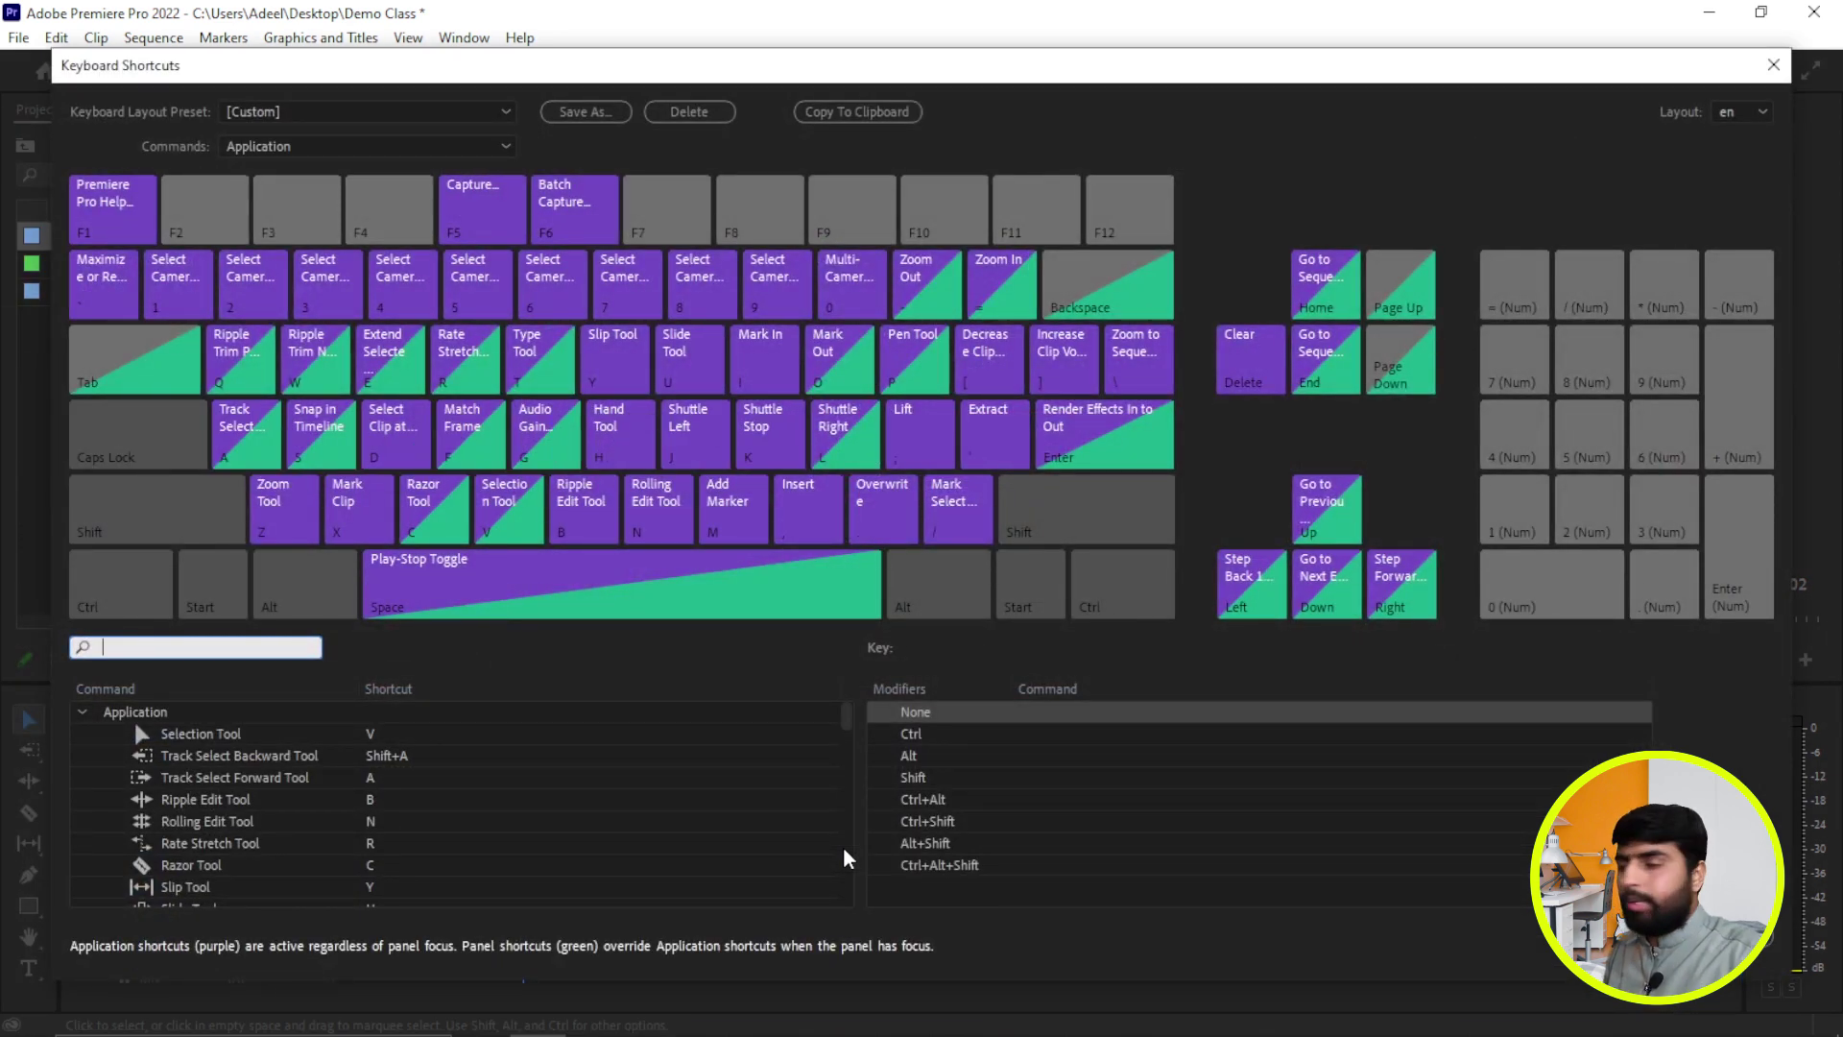
Search the keyboard shortcuts for 'close gap'
{"action": "scroll", "coordinate": [363, 735], "scroll_direction": "down", "scroll_amount": 3}
{"action": "scroll", "coordinate": [315, 770], "scroll_direction": "down", "scroll_amount": 8}
{"action": "scroll", "coordinate": [318, 759], "scroll_direction": "down", "scroll_amount": 6}
{"action": "scroll", "coordinate": [340, 755], "scroll_direction": "down", "scroll_amount": 3}
{"action": "scroll", "coordinate": [357, 759], "scroll_direction": "down", "scroll_amount": 5}
{"action": "scroll", "coordinate": [357, 758], "scroll_direction": "down", "scroll_amount": 5}
{"action": "scroll", "coordinate": [355, 758], "scroll_direction": "down", "scroll_amount": 6}
{"action": "scroll", "coordinate": [355, 758], "scroll_direction": "down", "scroll_amount": 3}
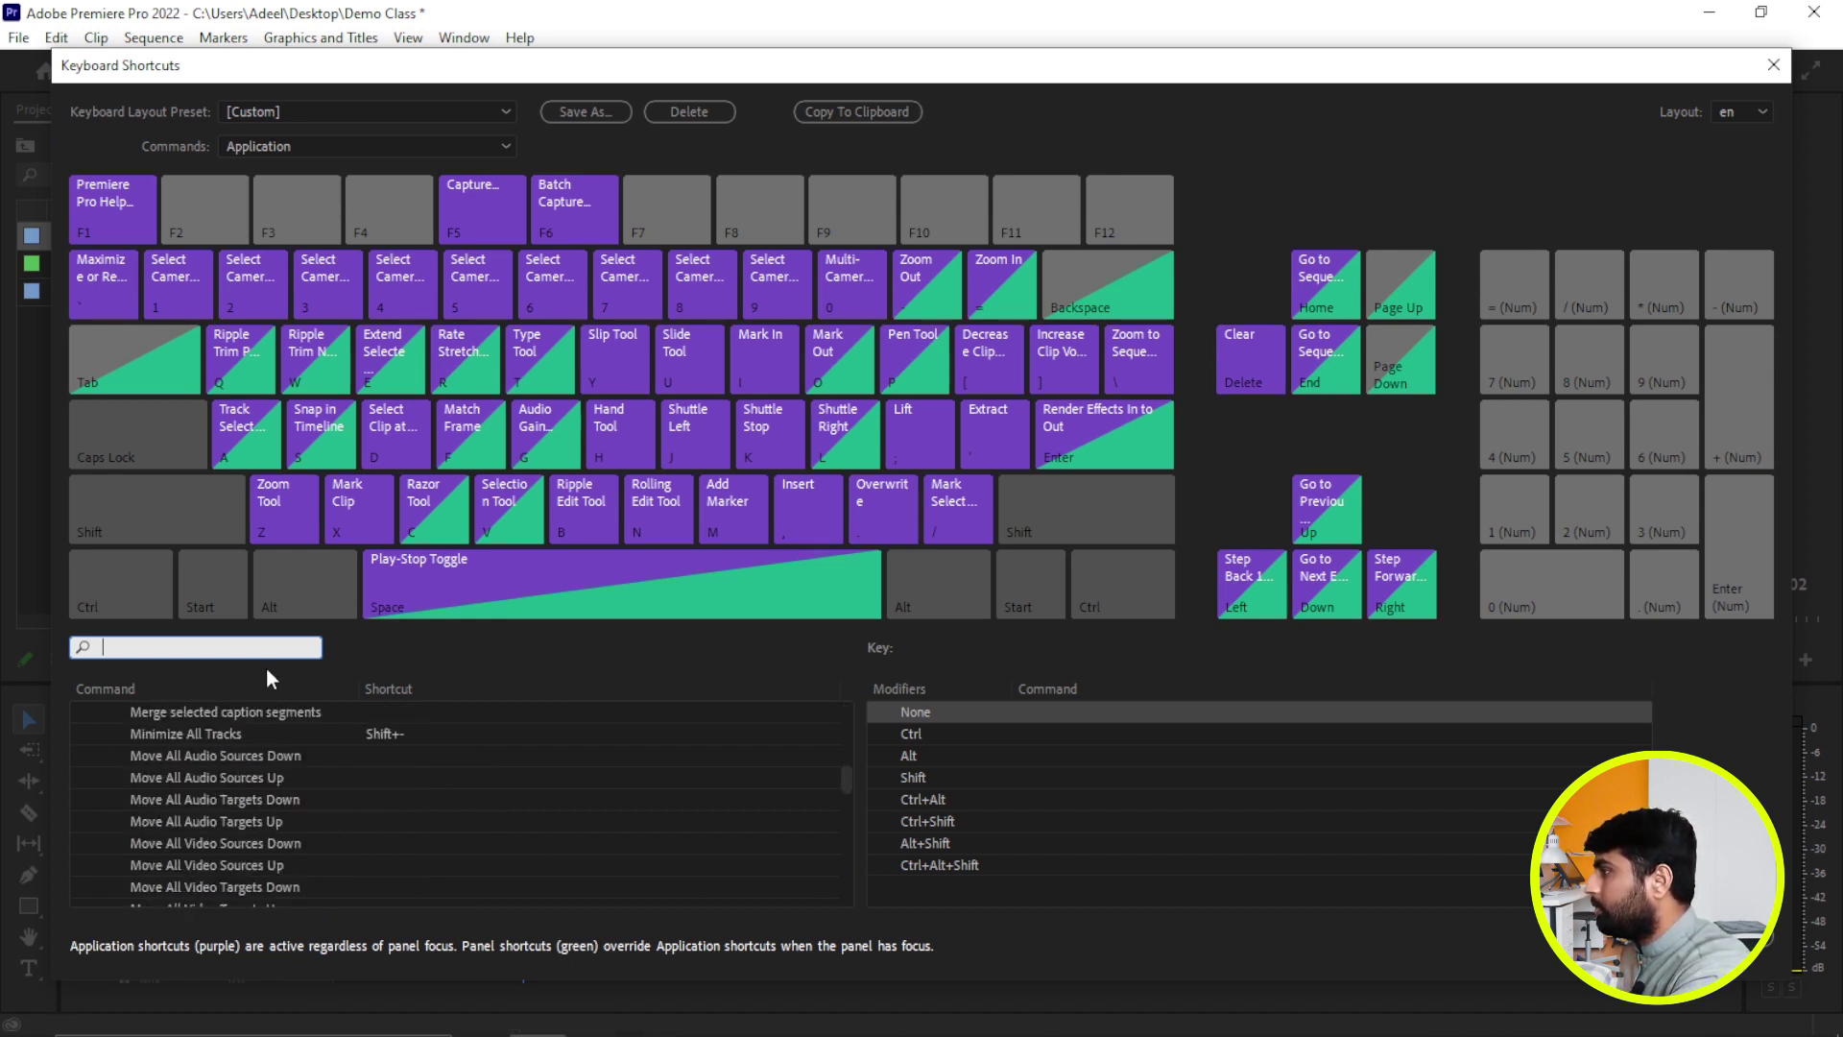
{"action": "type", "text": "close gap"}
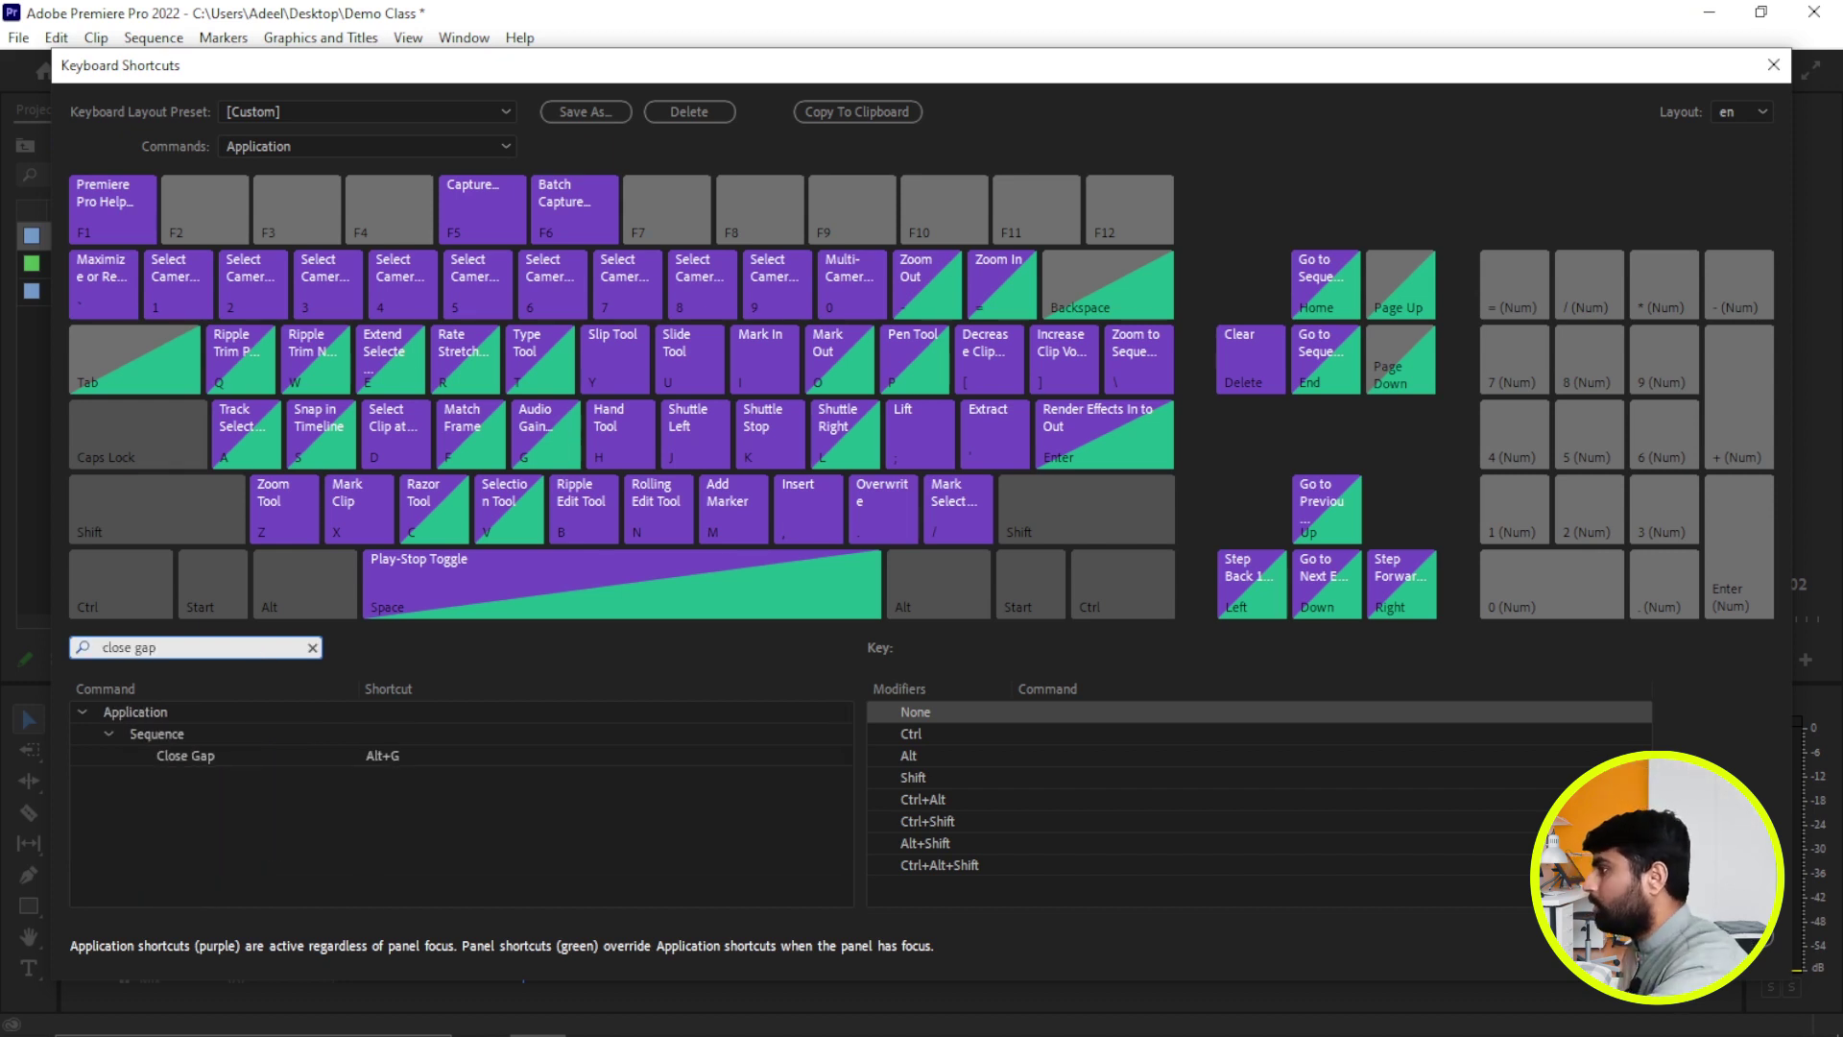
Assign Ctrl+Shift+G to Close Gap, clear the conflicting combination, and bring up Effects
{"action": "left_click", "coordinate": [200, 756]}
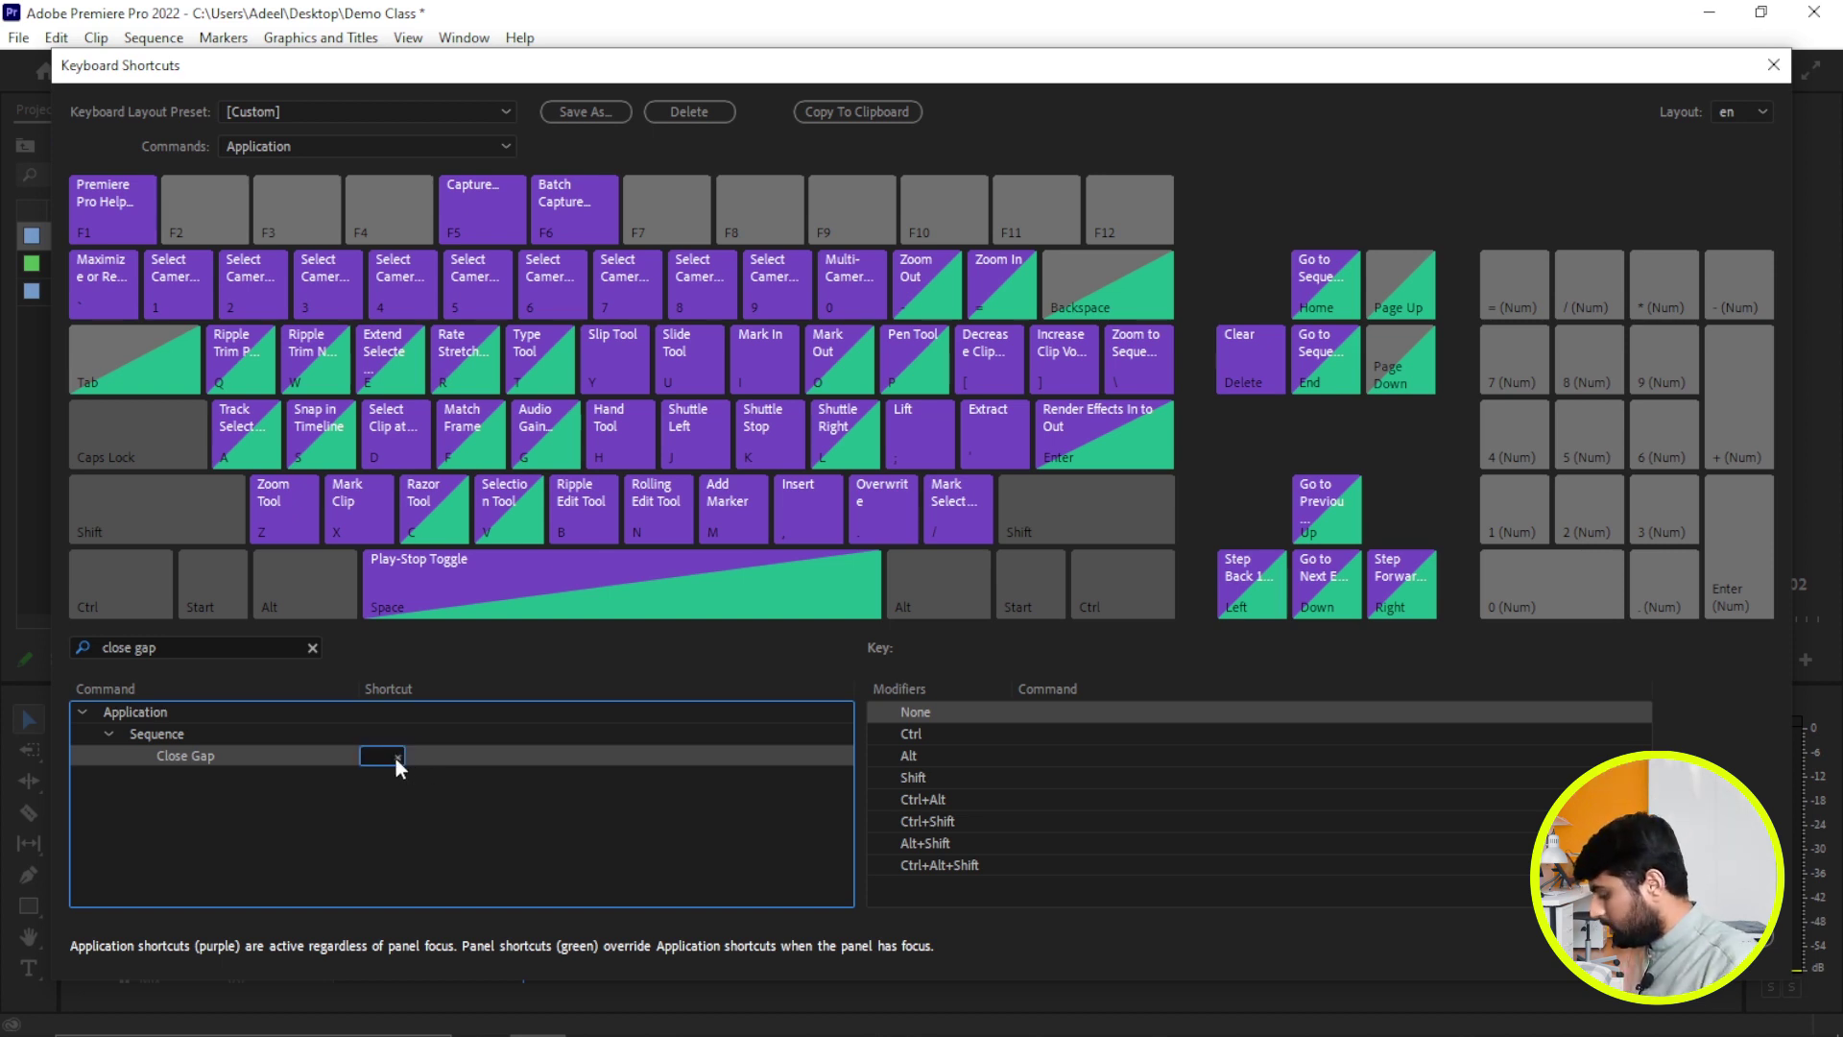
{"action": "key", "text": "ctrl+shift+g"}
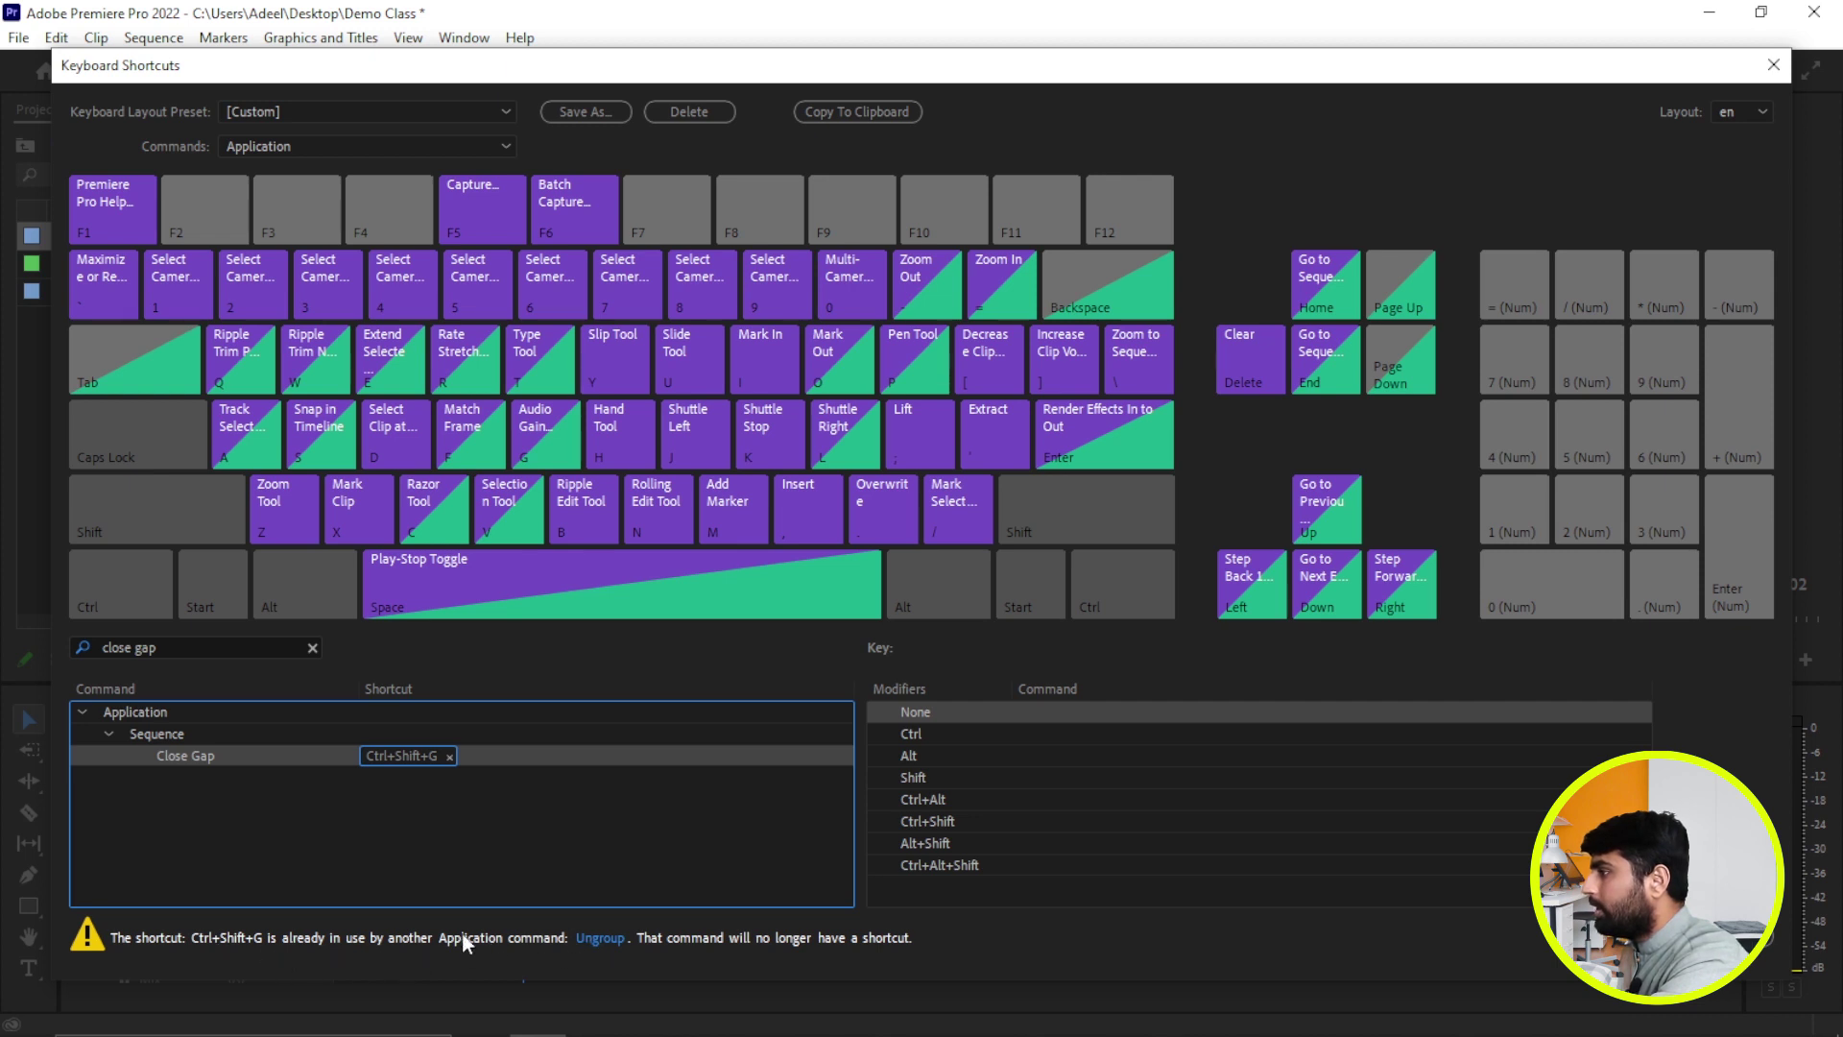
{"action": "left_click", "coordinate": [448, 757]}
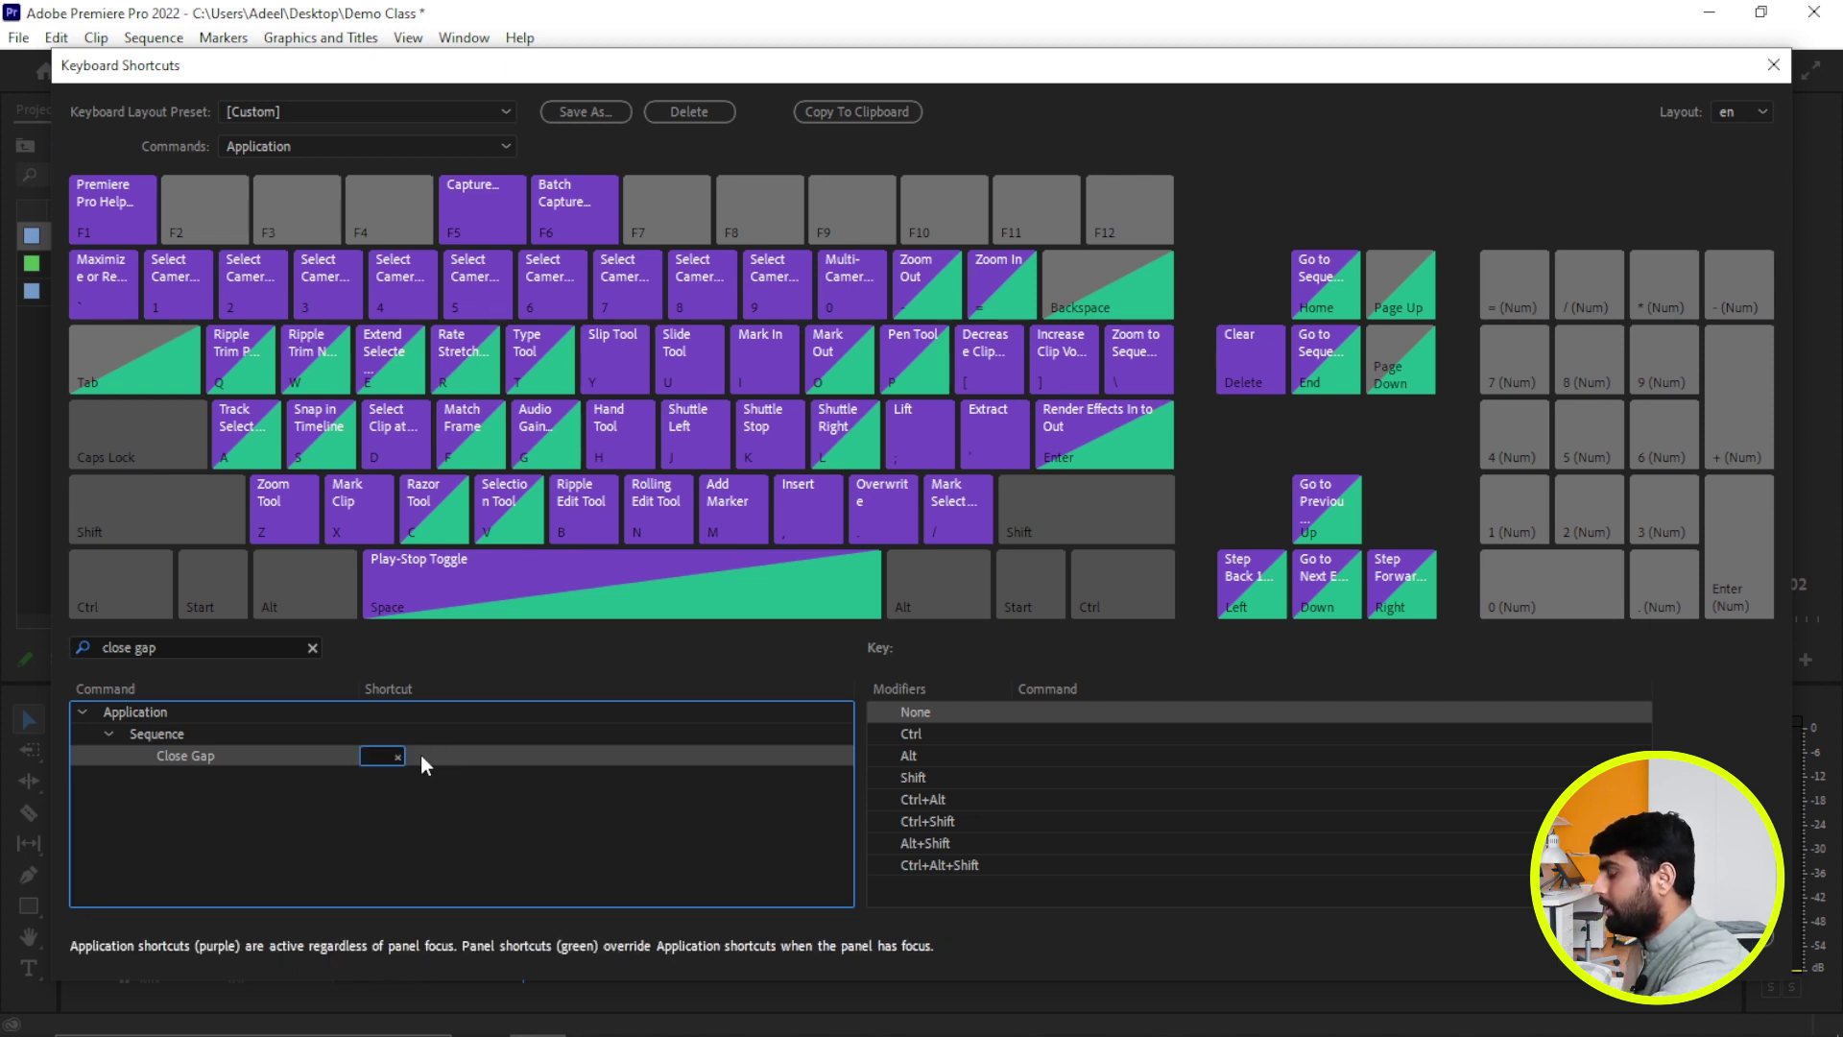
{"action": "key", "text": "ctrl+shift"}
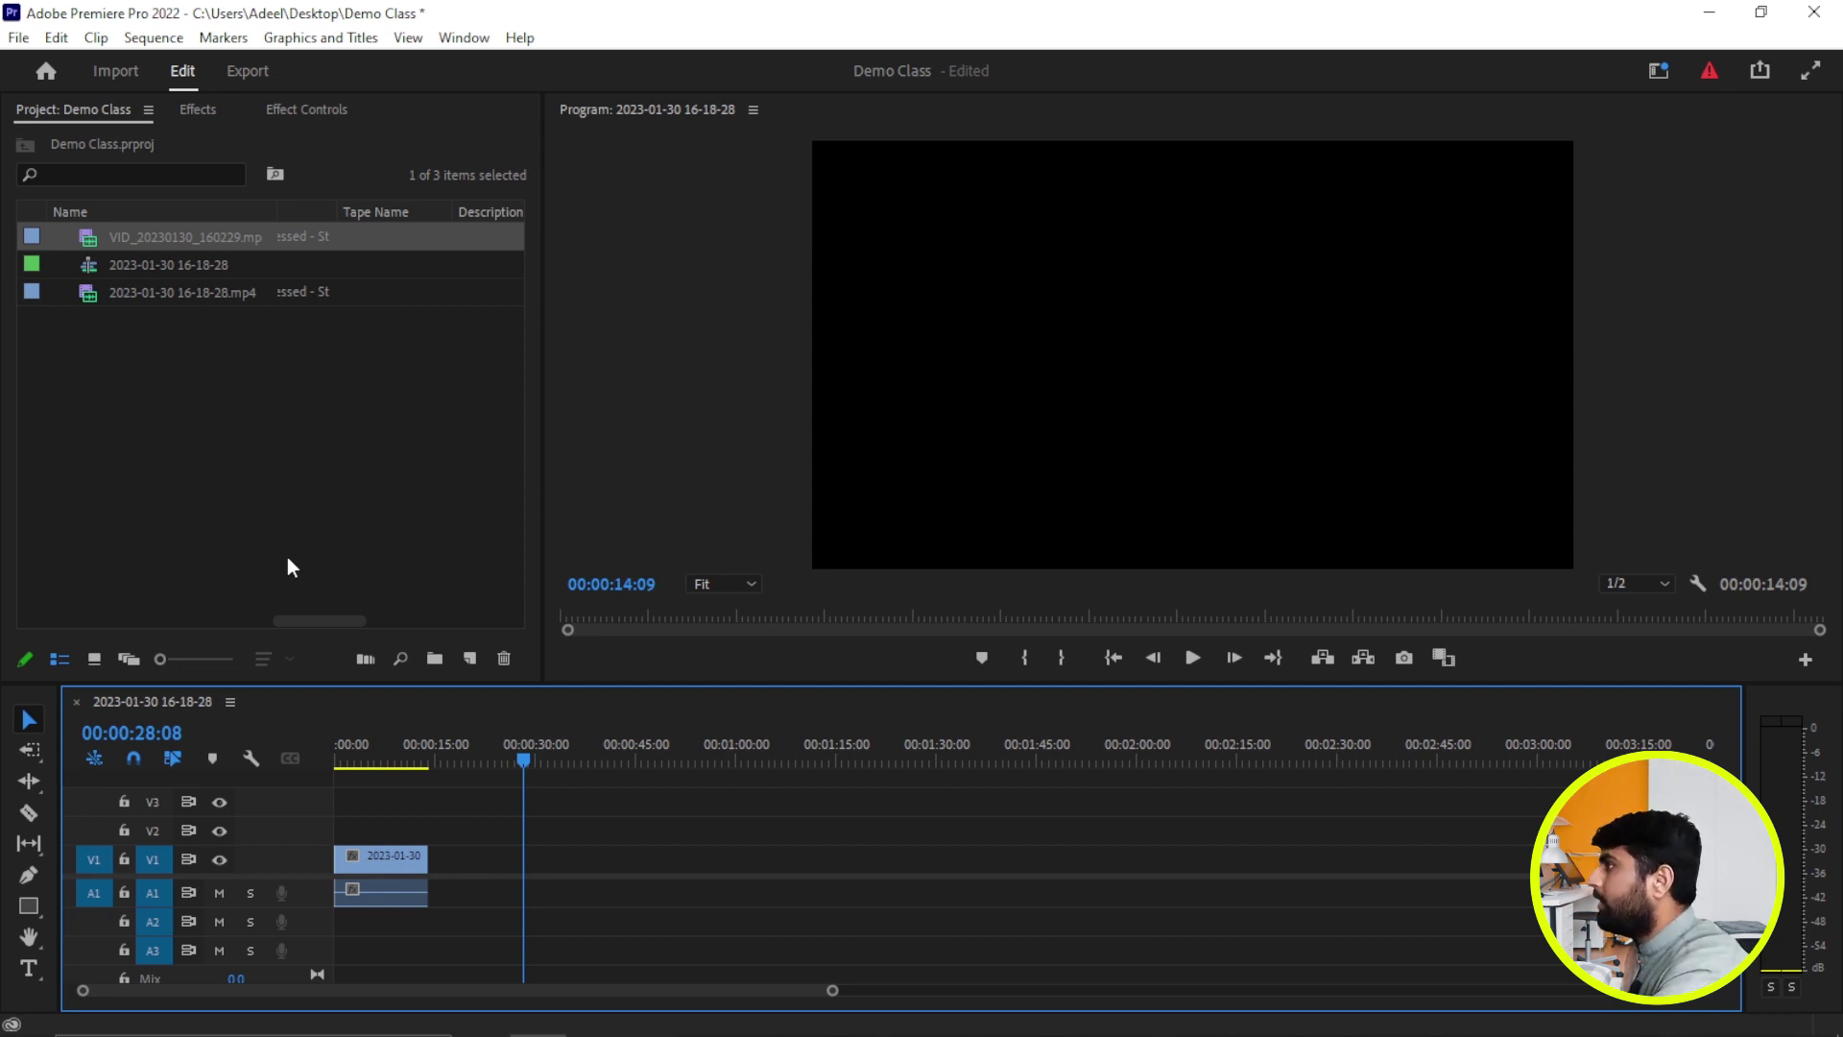
{"action": "key", "text": "shift+7"}
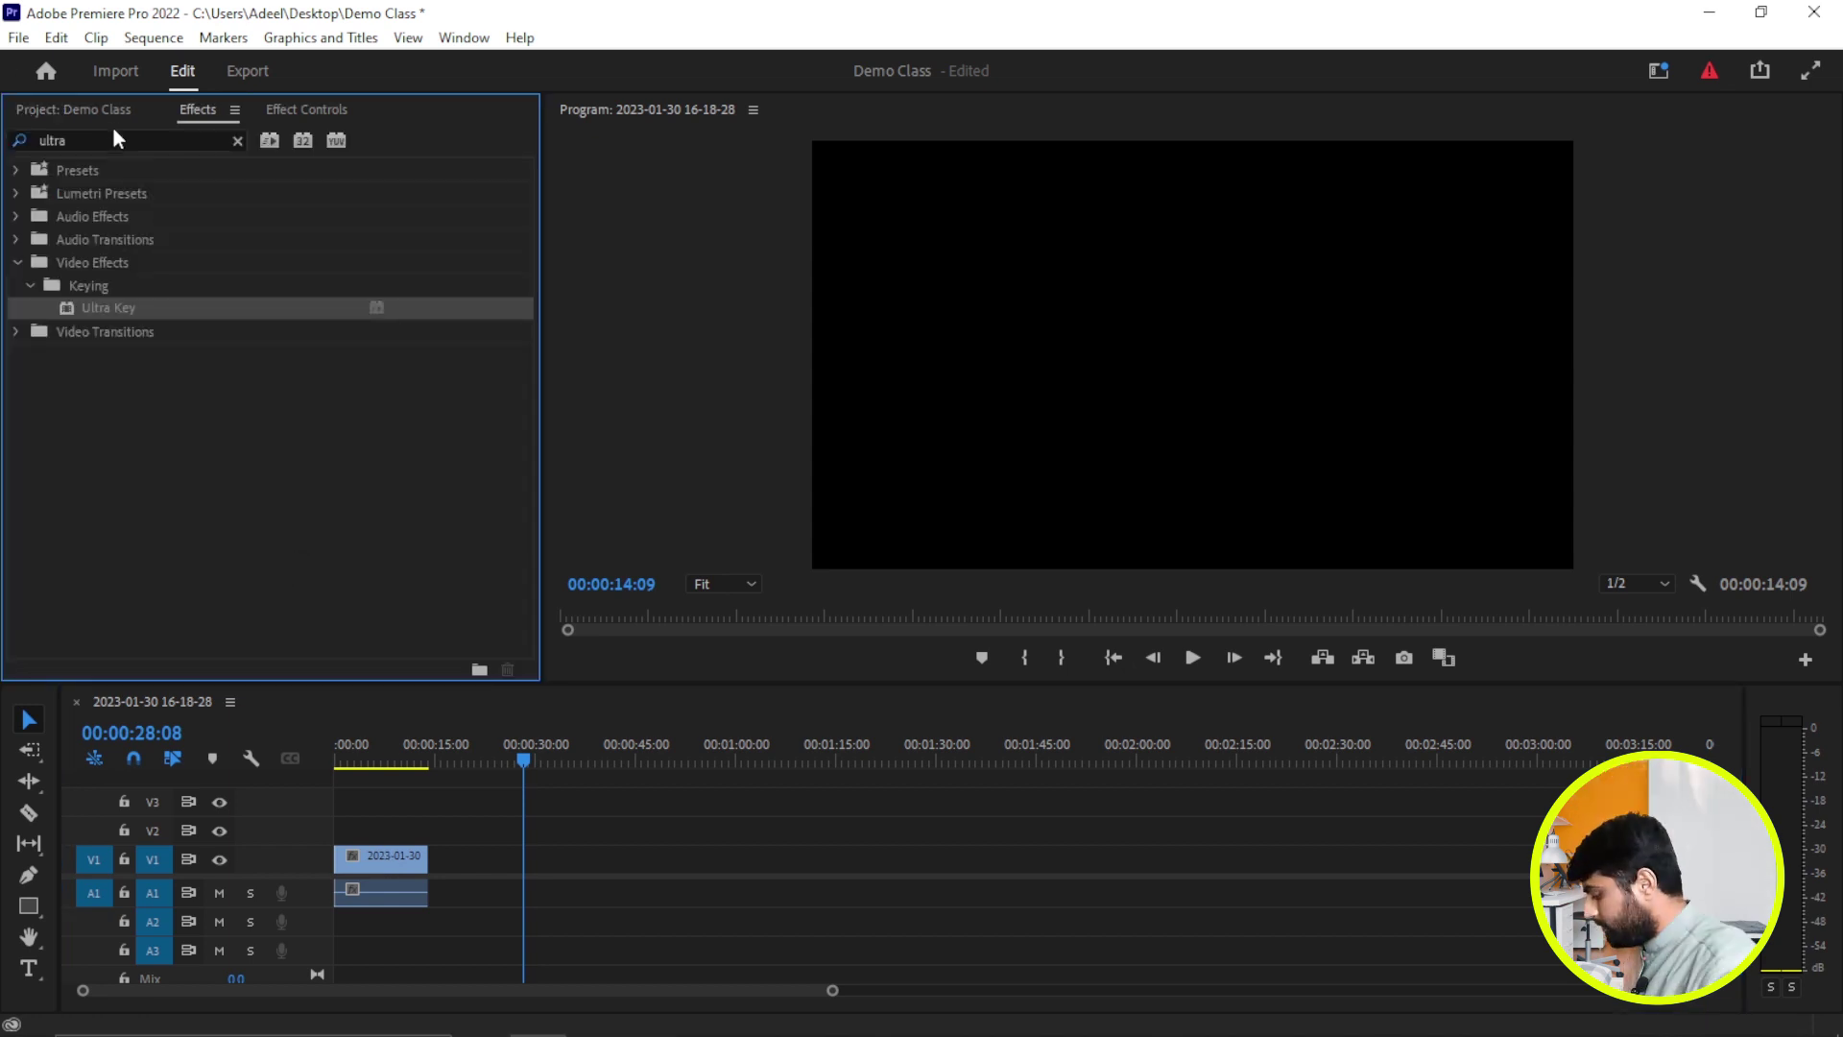
Filter the Effects list by 'transition' and scroll to the Iris folder
{"action": "double_click", "coordinate": [109, 136]}
{"action": "type", "text": "transi"}
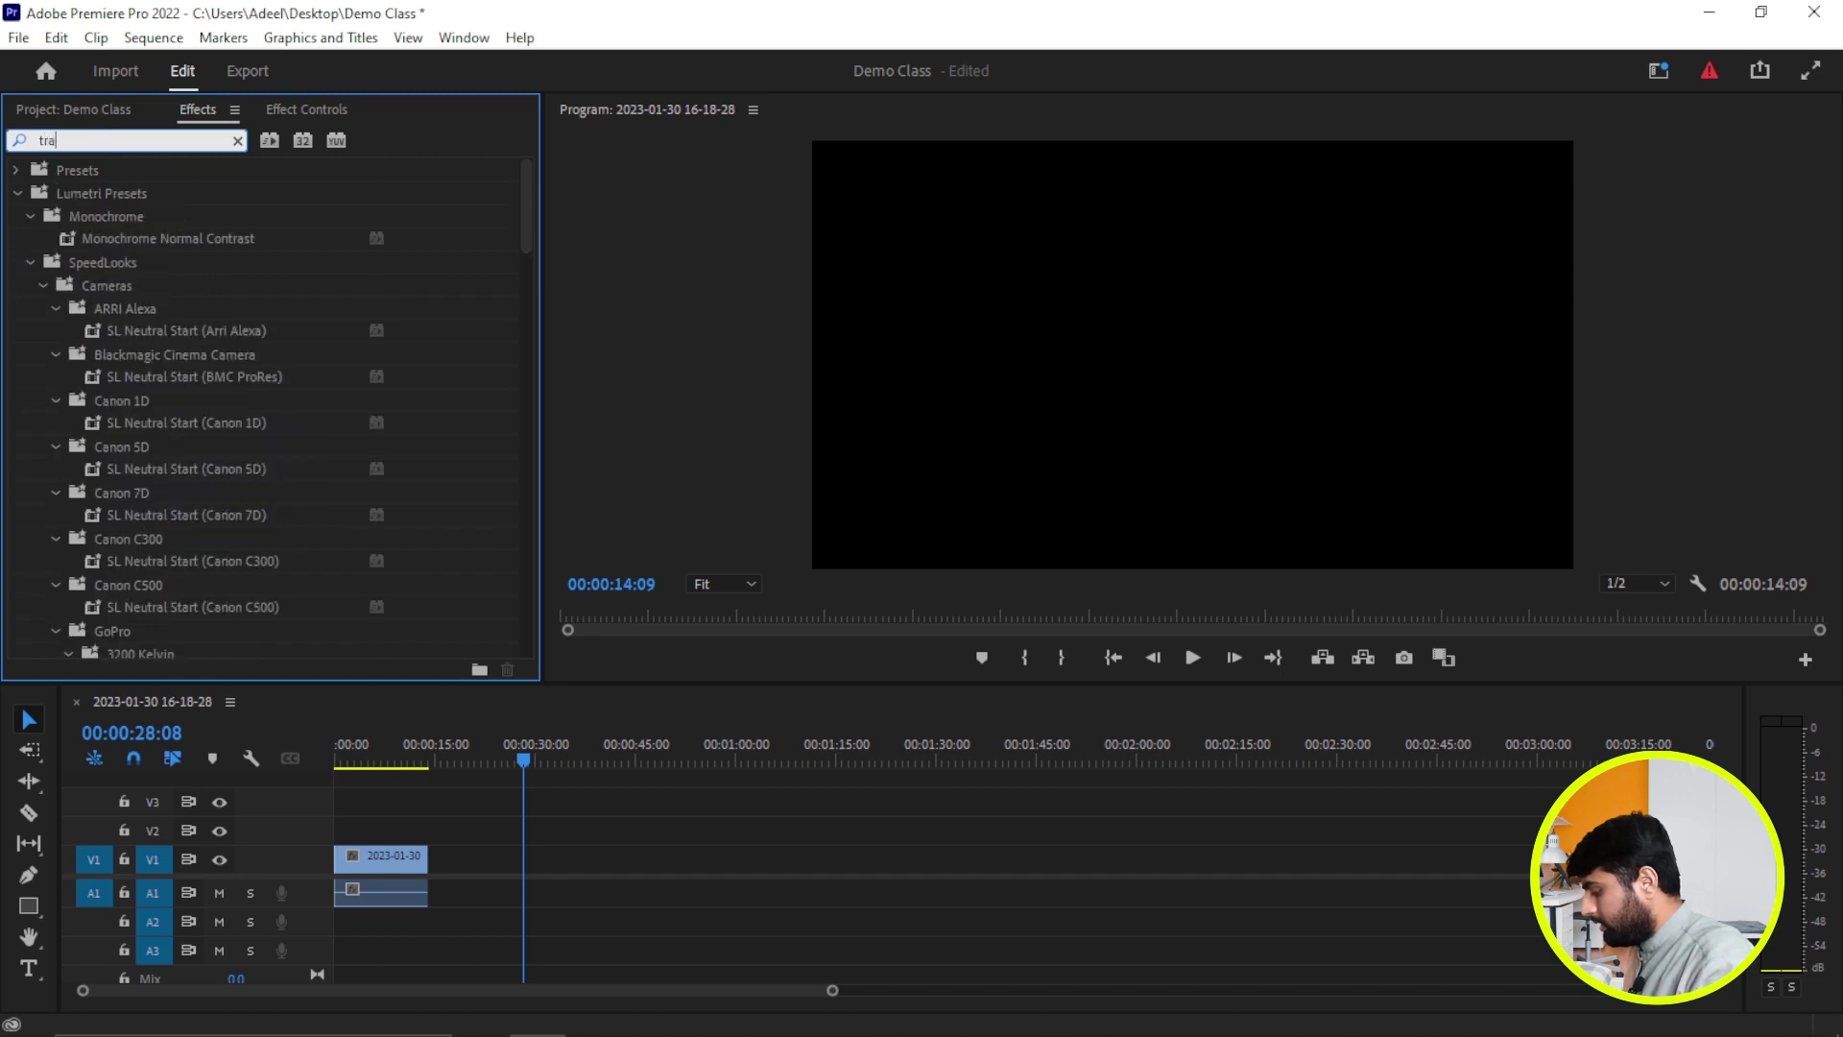
{"action": "type", "text": "tion"}
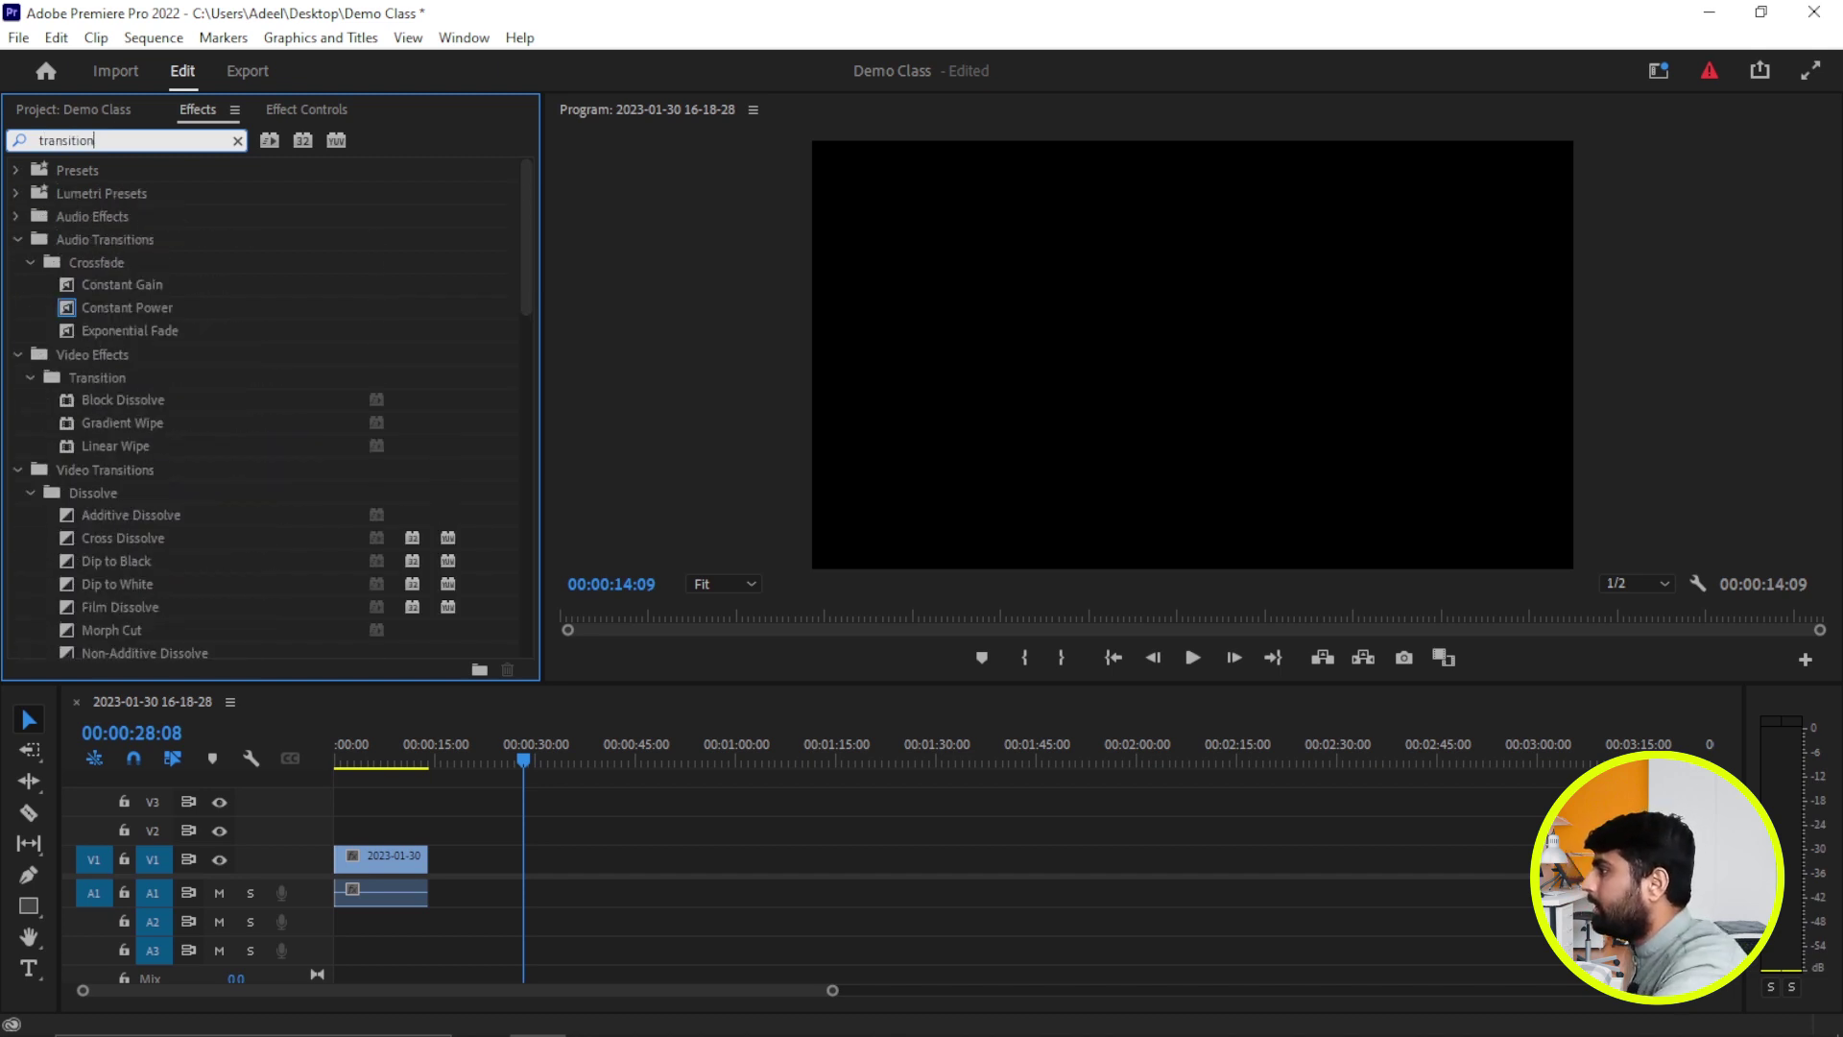
{"action": "scroll", "coordinate": [144, 415], "scroll_direction": "down", "scroll_amount": 1}
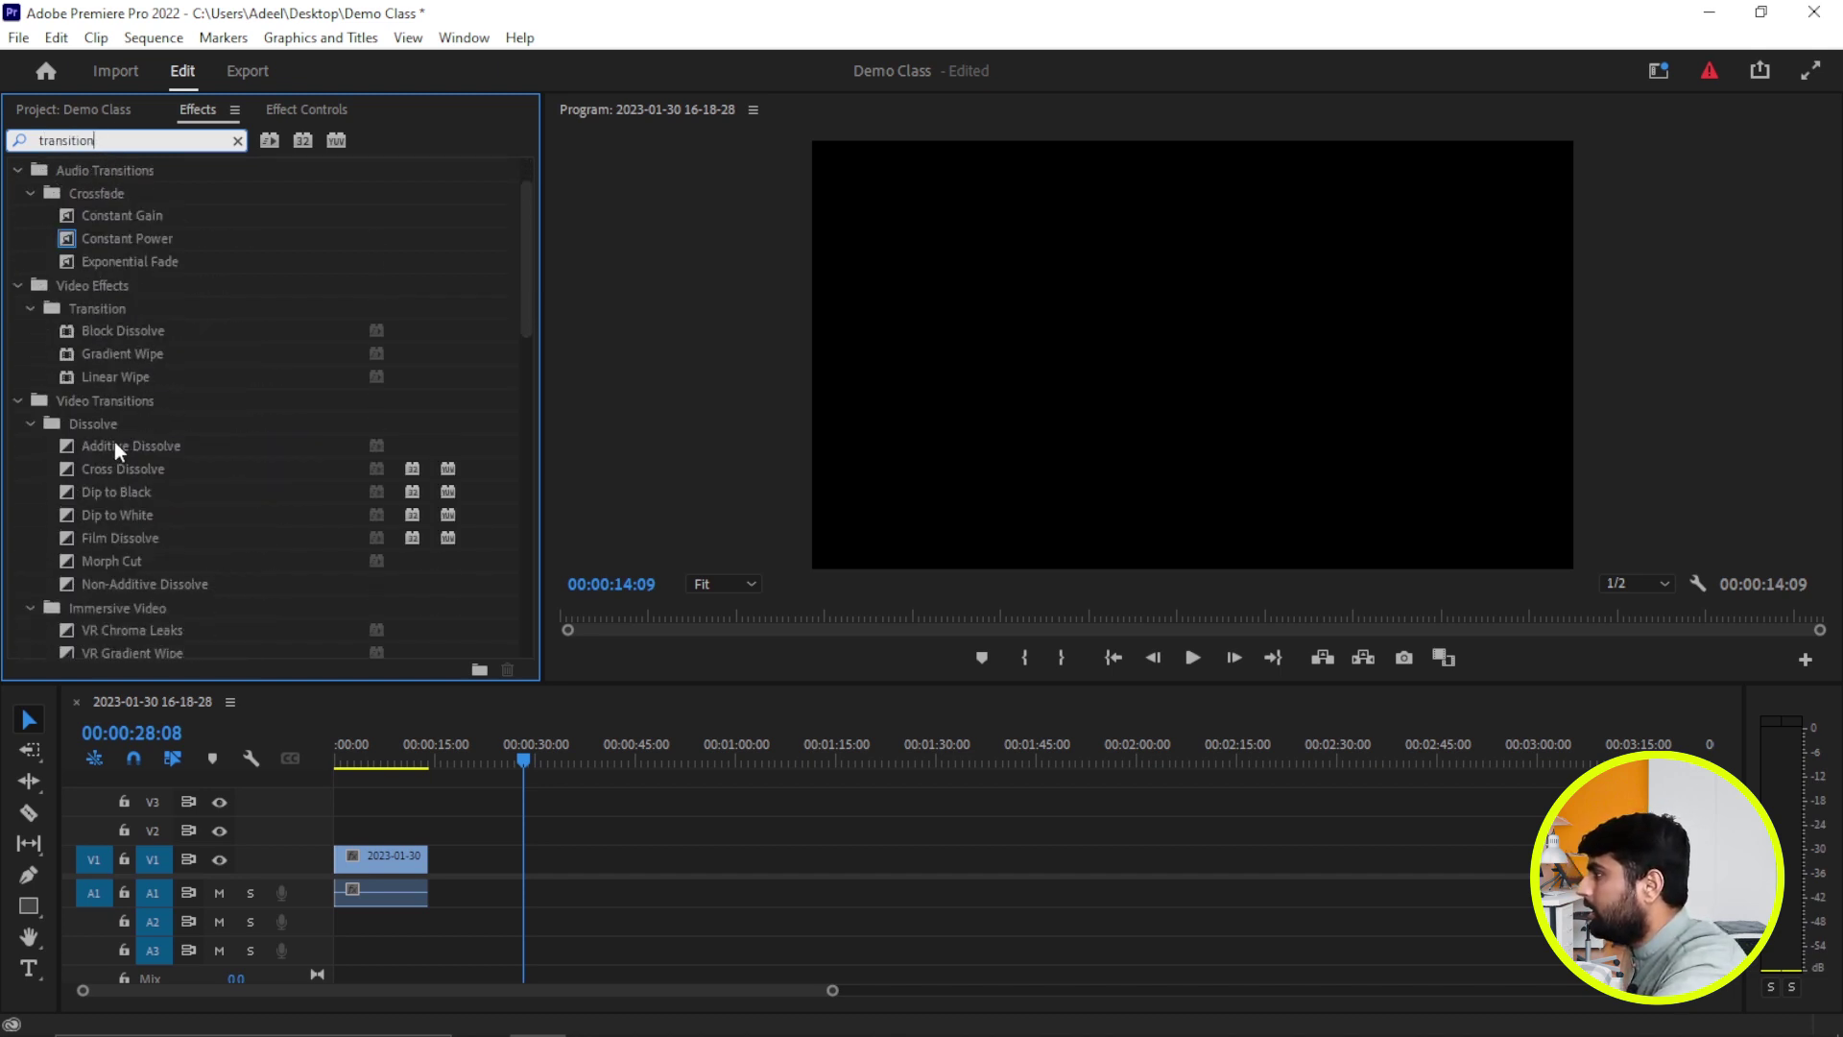
{"action": "scroll", "coordinate": [113, 441], "scroll_direction": "down", "scroll_amount": 1}
{"action": "scroll", "coordinate": [131, 438], "scroll_direction": "down", "scroll_amount": 1}
{"action": "scroll", "coordinate": [176, 420], "scroll_direction": "up", "scroll_amount": 1}
{"action": "scroll", "coordinate": [176, 413], "scroll_direction": "up", "scroll_amount": 1}
{"action": "scroll", "coordinate": [100, 354], "scroll_direction": "up", "scroll_amount": 1}
{"action": "scroll", "coordinate": [106, 370], "scroll_direction": "down", "scroll_amount": 2}
{"action": "scroll", "coordinate": [146, 388], "scroll_direction": "down", "scroll_amount": 1}
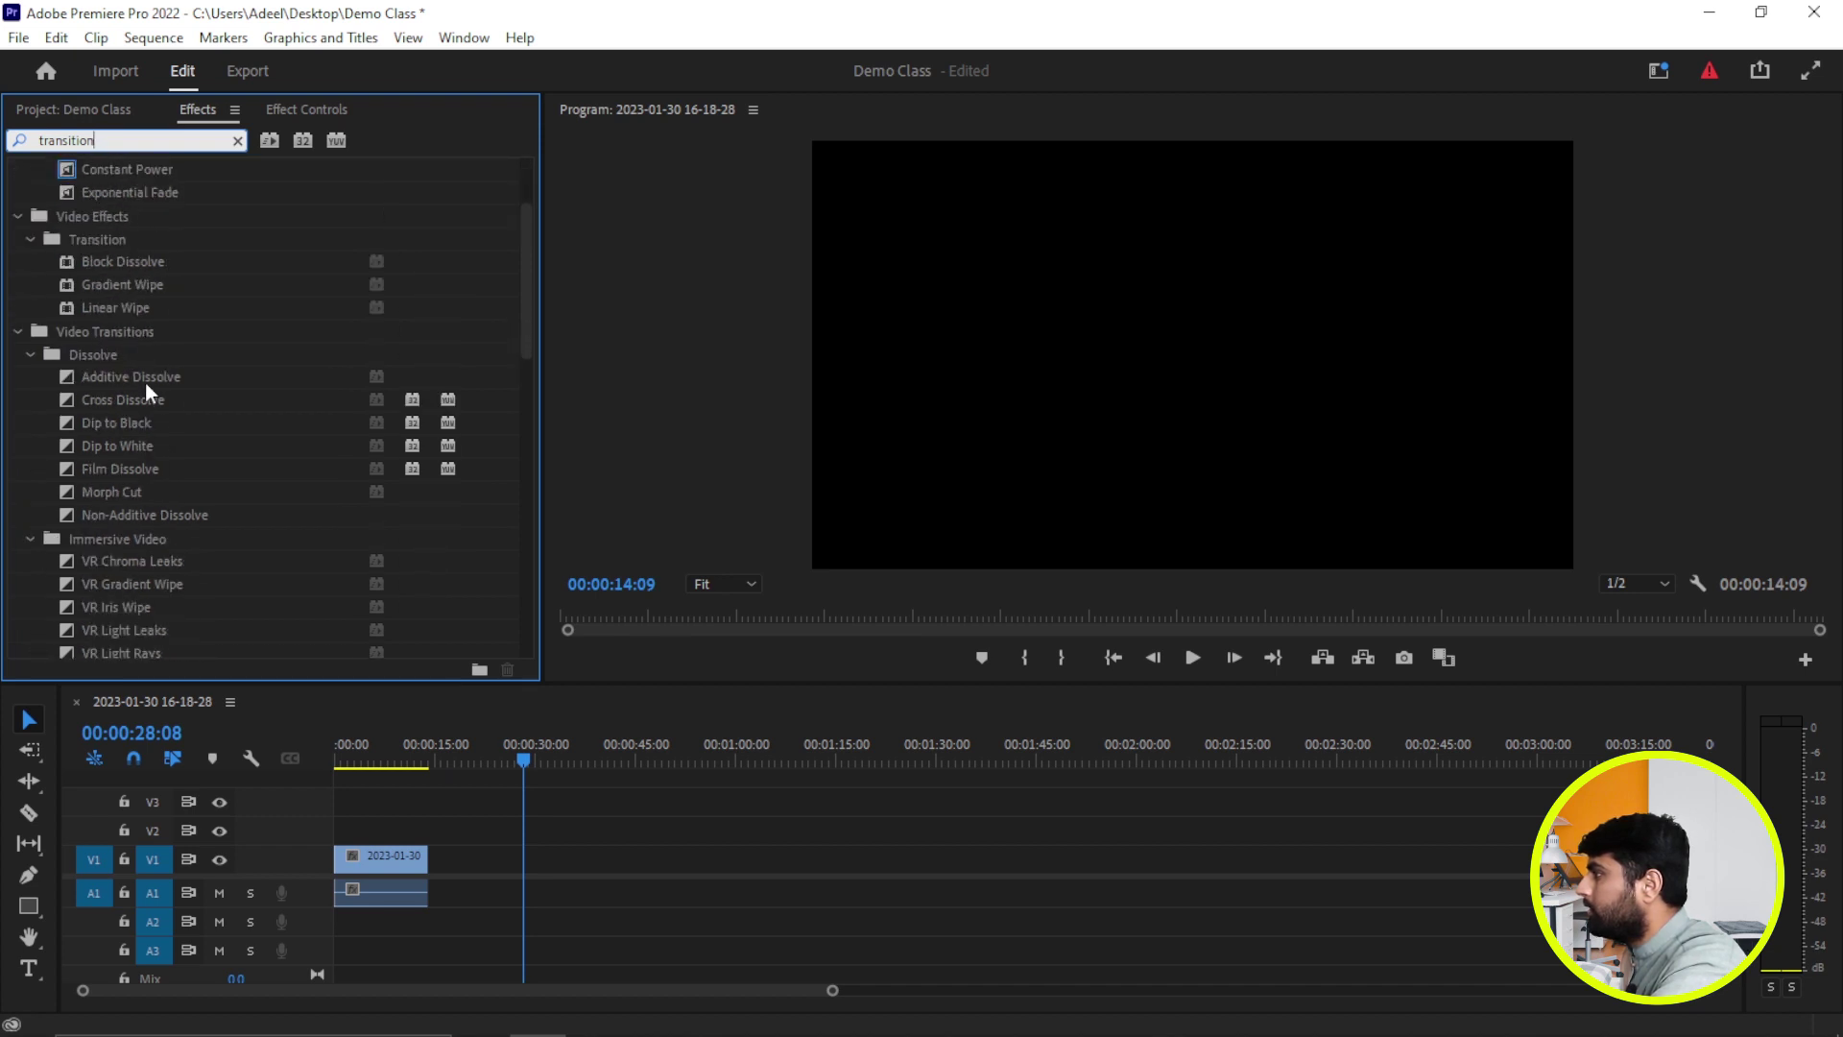
{"action": "scroll", "coordinate": [148, 383], "scroll_direction": "down", "scroll_amount": 1}
{"action": "scroll", "coordinate": [150, 384], "scroll_direction": "down", "scroll_amount": 2}
{"action": "scroll", "coordinate": [150, 384], "scroll_direction": "down", "scroll_amount": 1}
{"action": "scroll", "coordinate": [151, 383], "scroll_direction": "down", "scroll_amount": 1}
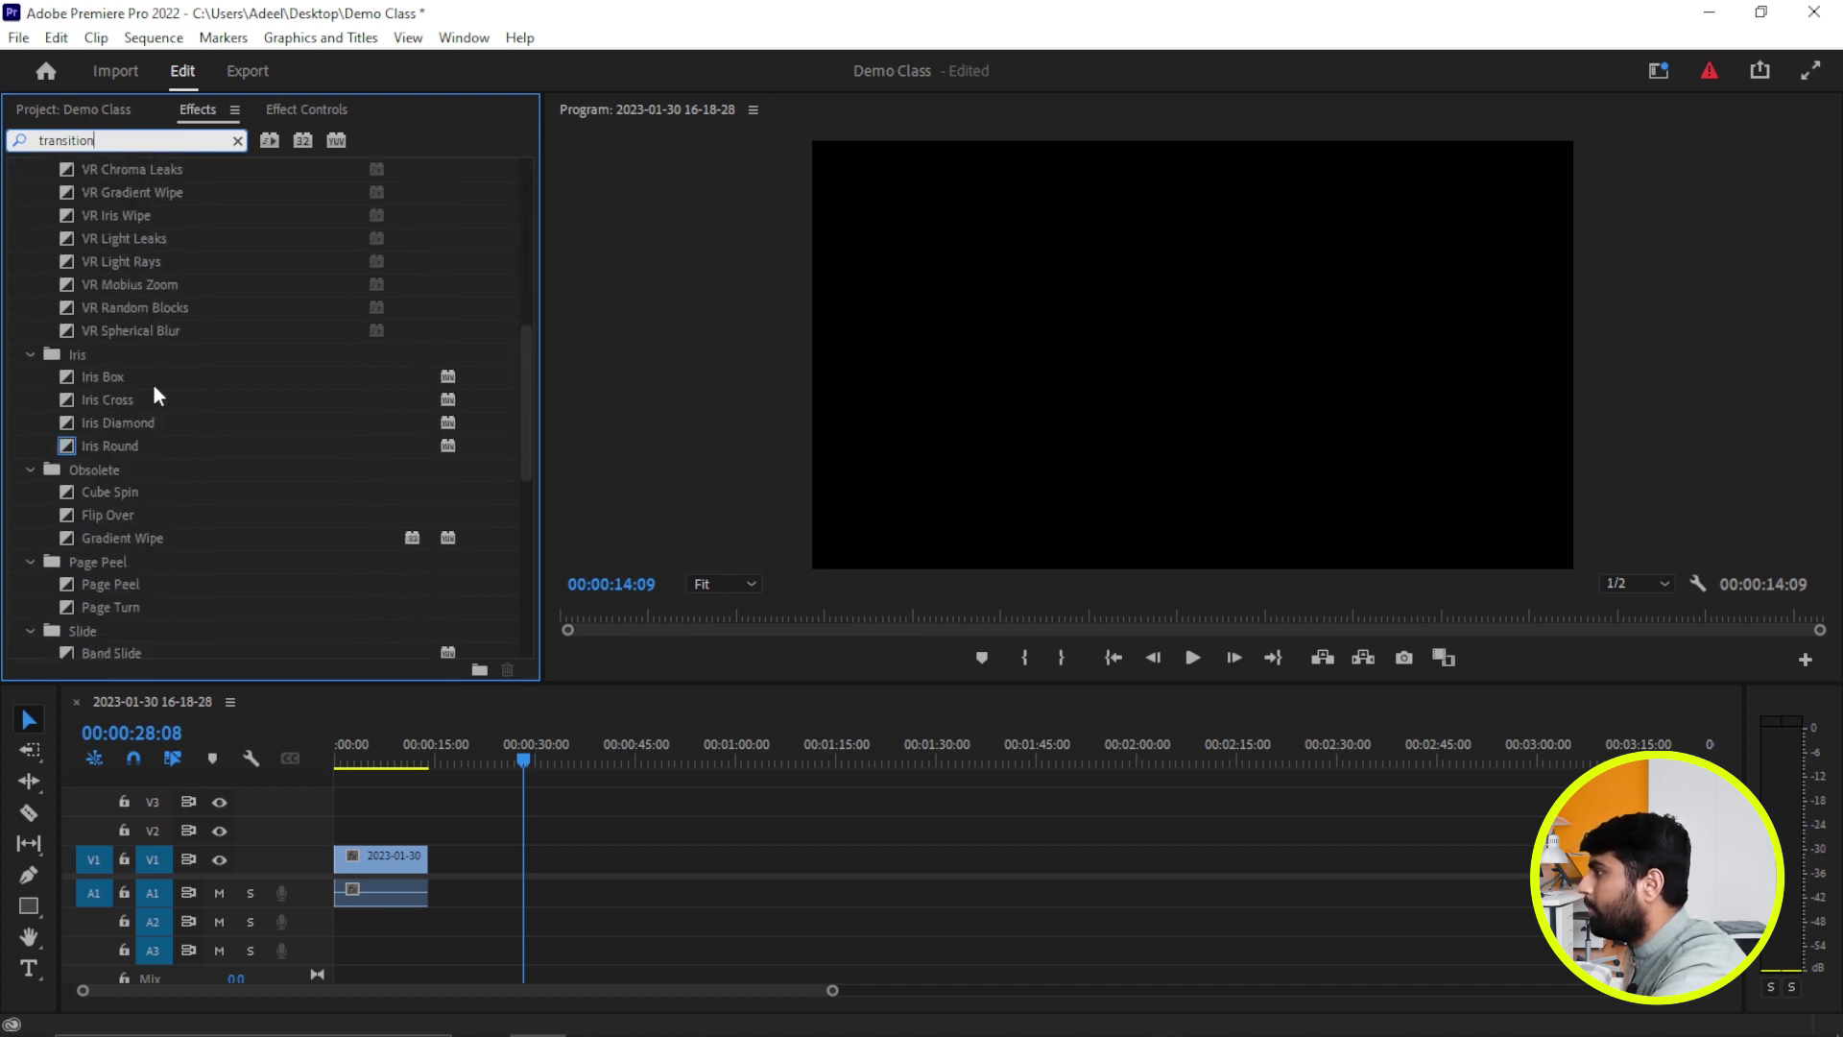
Set Iris Diamond as the default transition
{"action": "left_click", "coordinate": [66, 424]}
{"action": "right_click", "coordinate": [66, 423]}
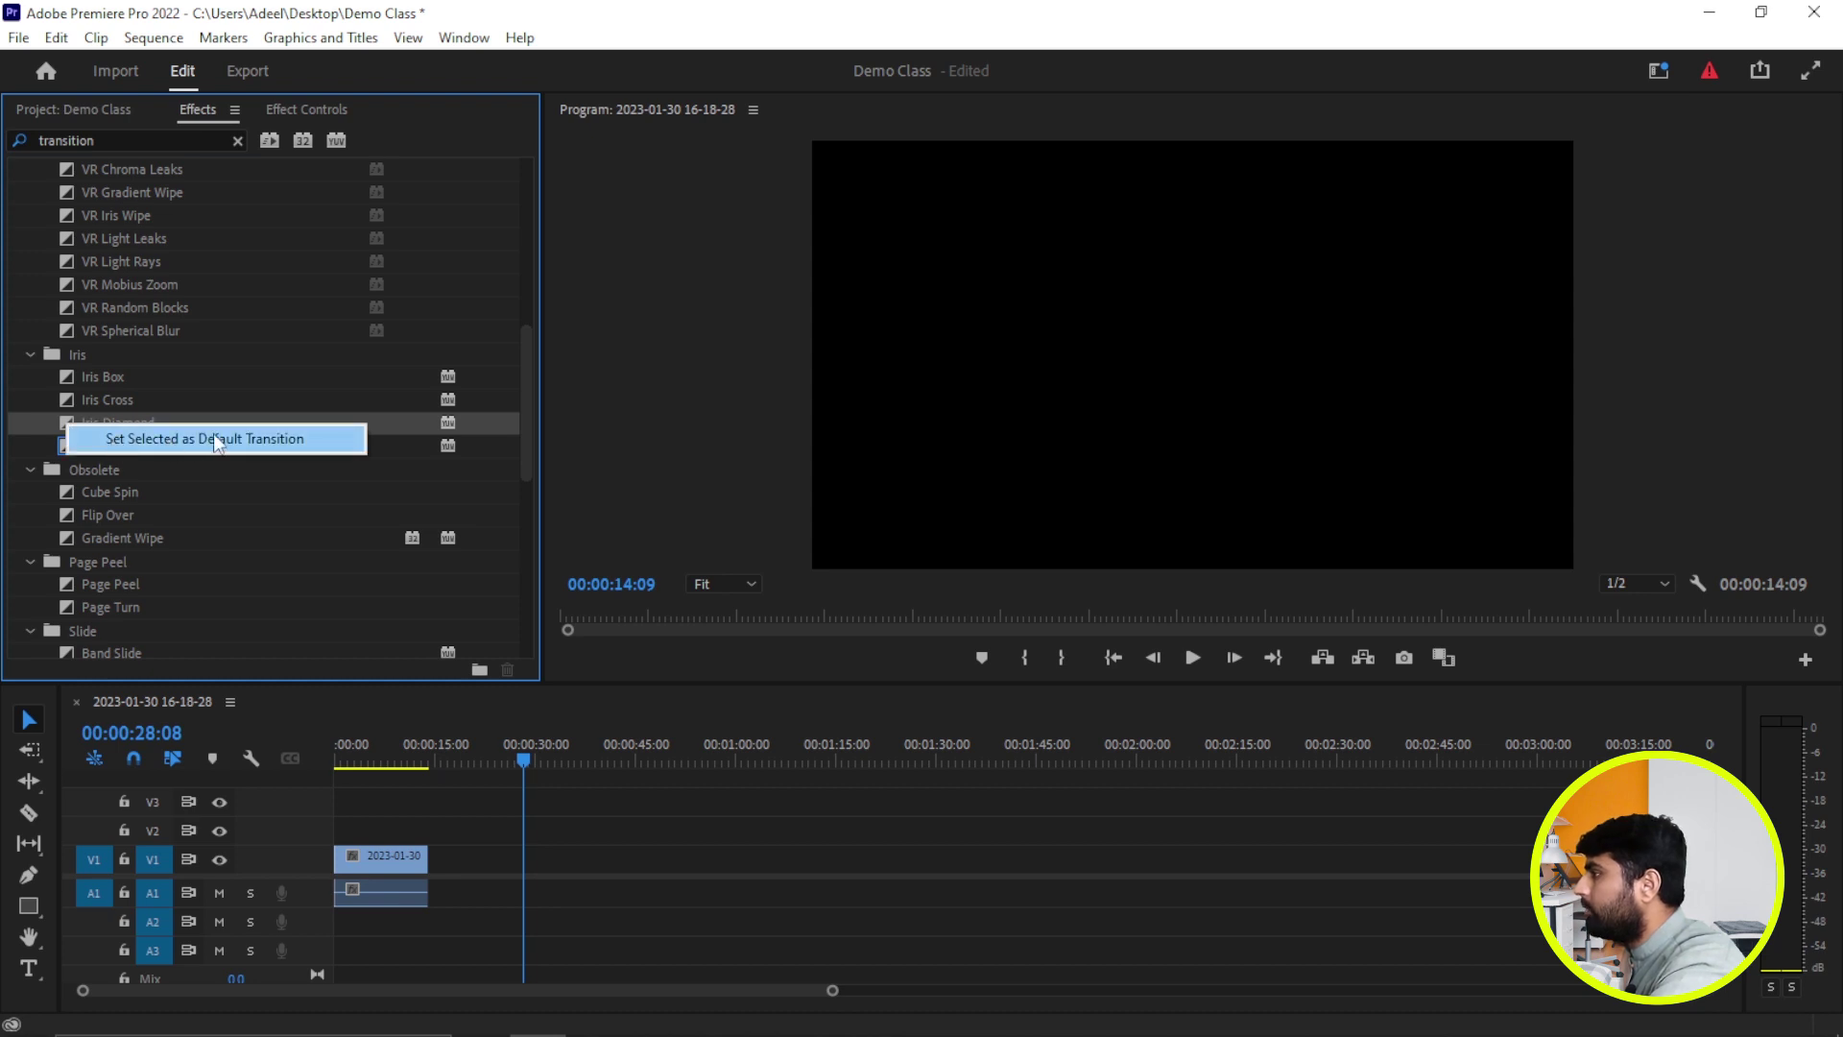
{"action": "left_click", "coordinate": [252, 436]}
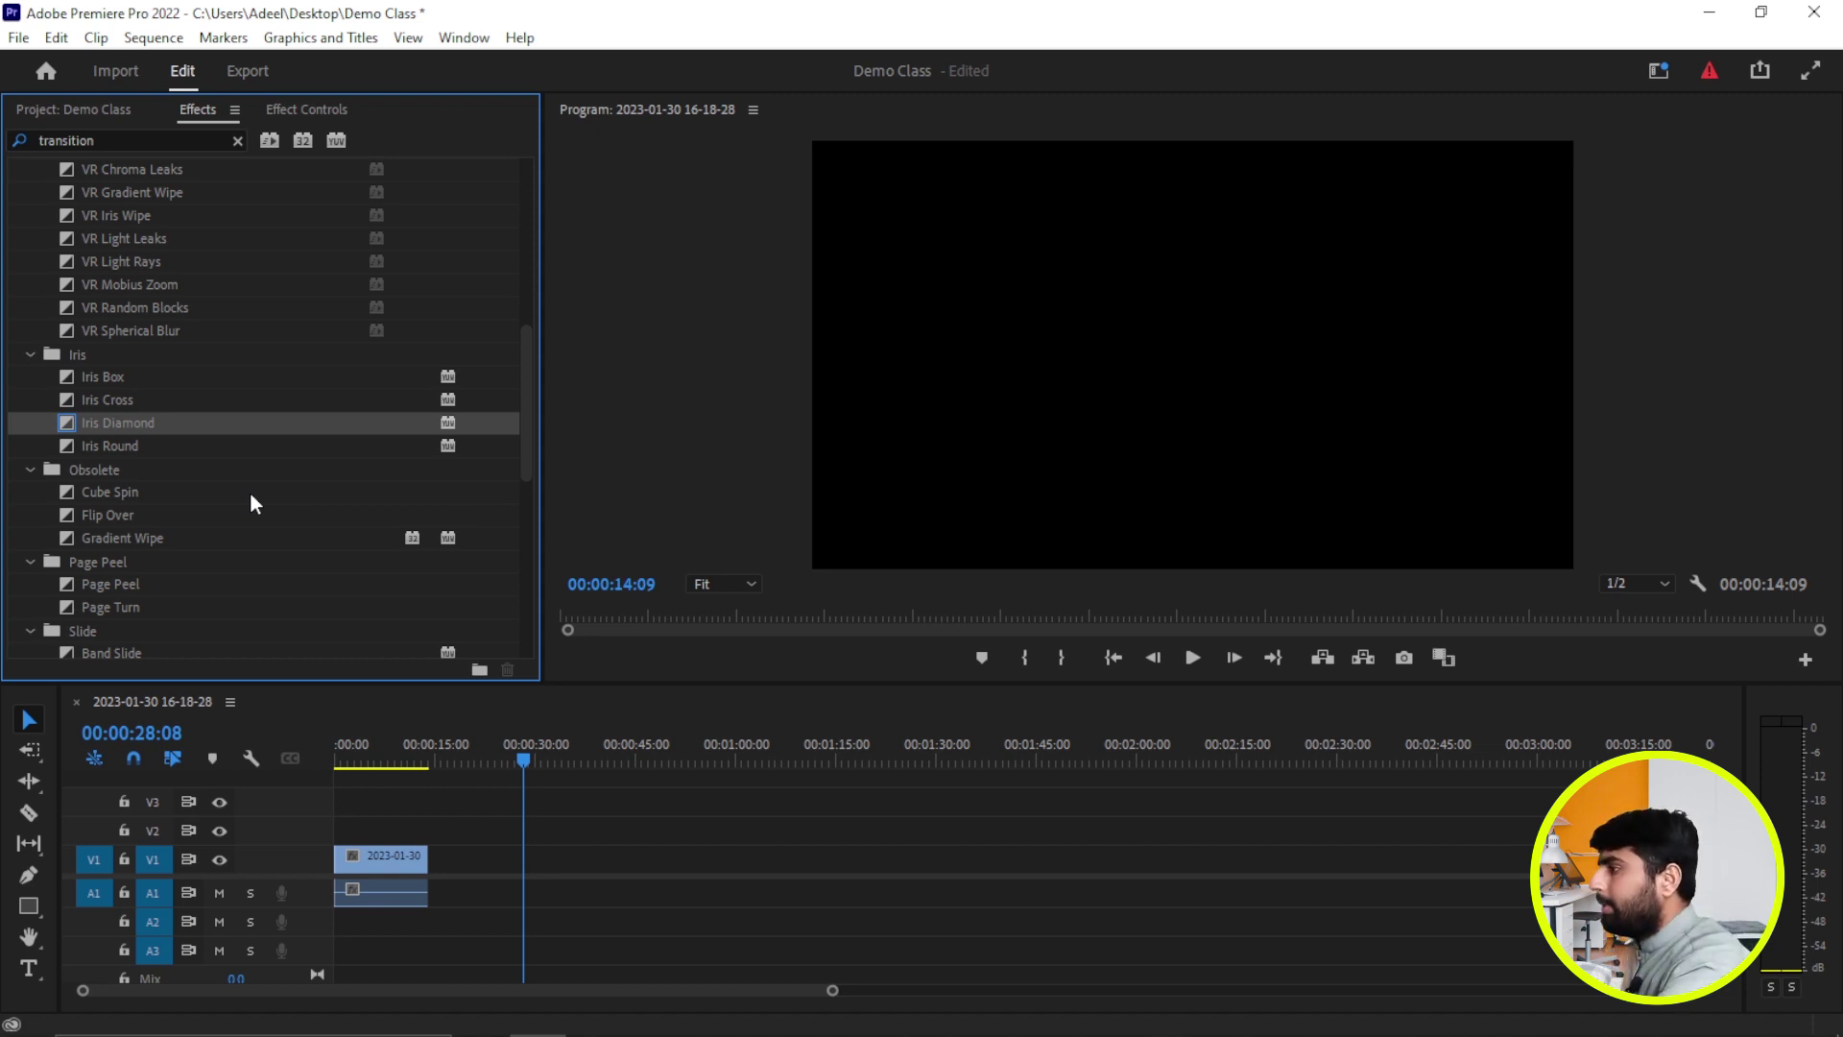
{"action": "left_click", "coordinate": [580, 860]}
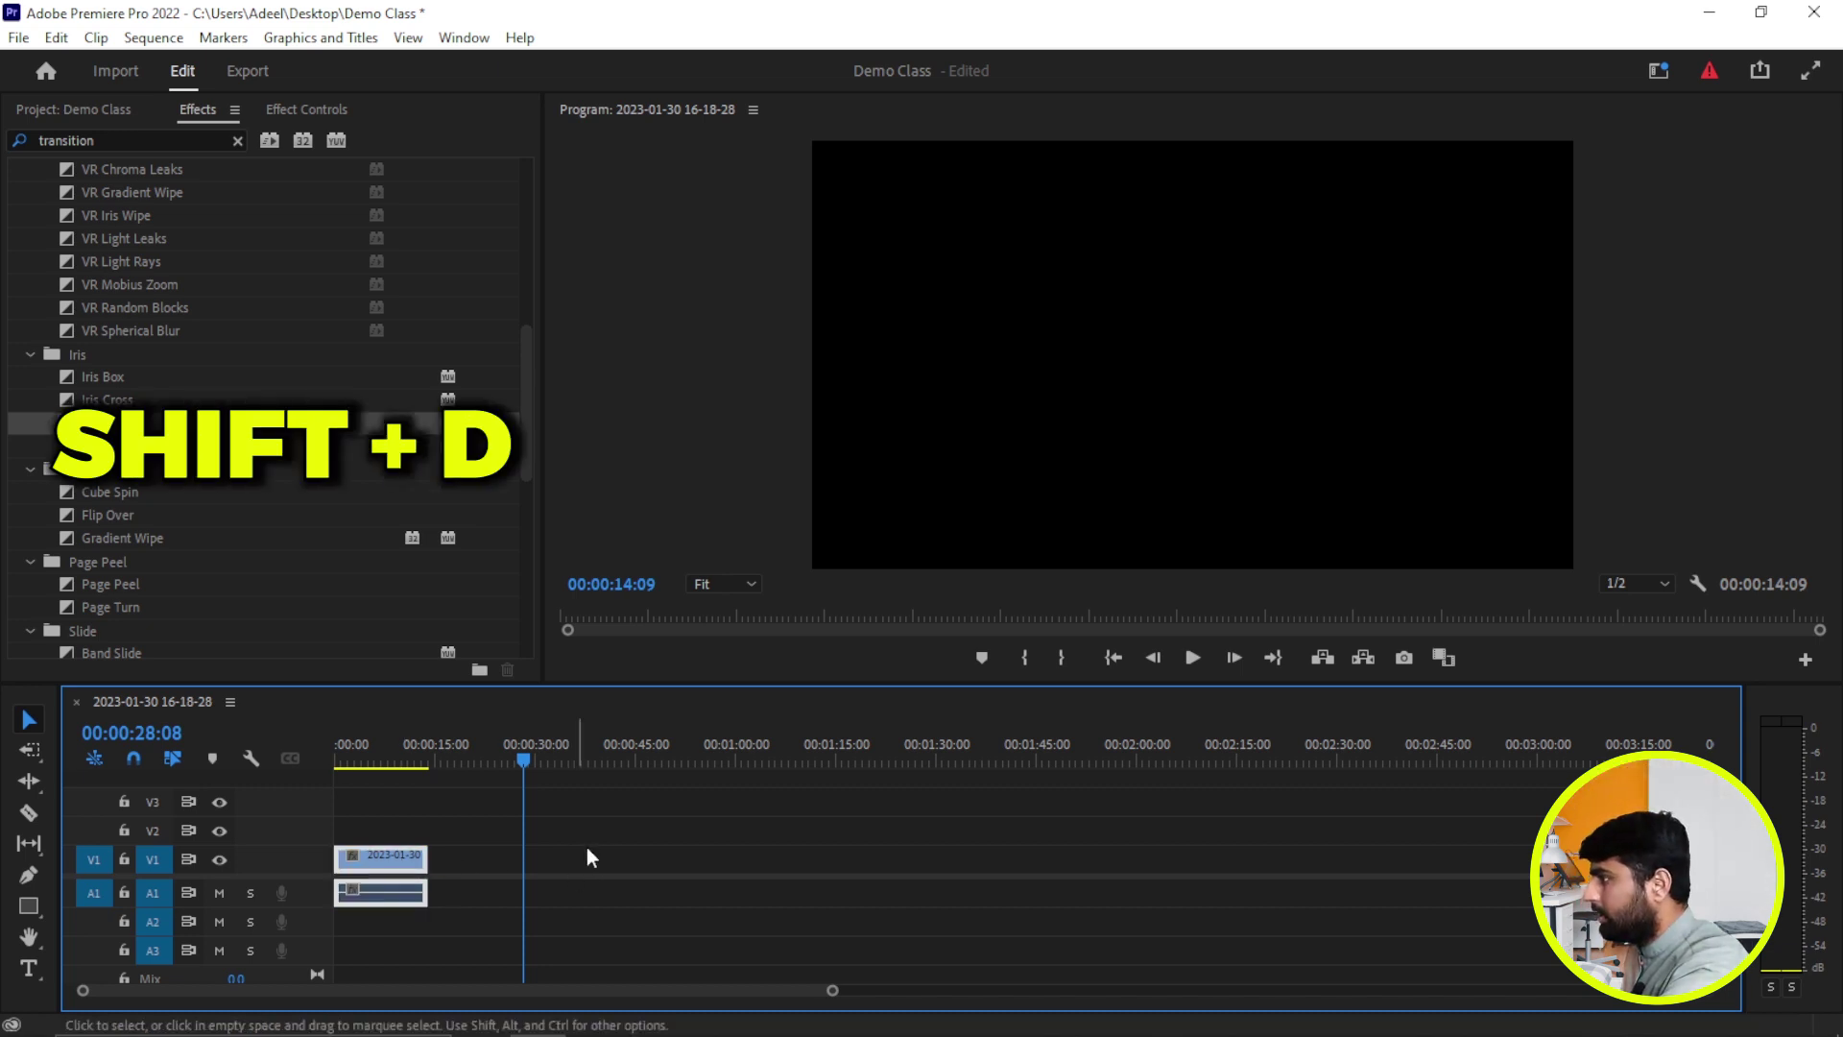
Apply the default Iris Diamond transition to both clip ends and preview near the start
{"action": "key", "text": "shift+d"}
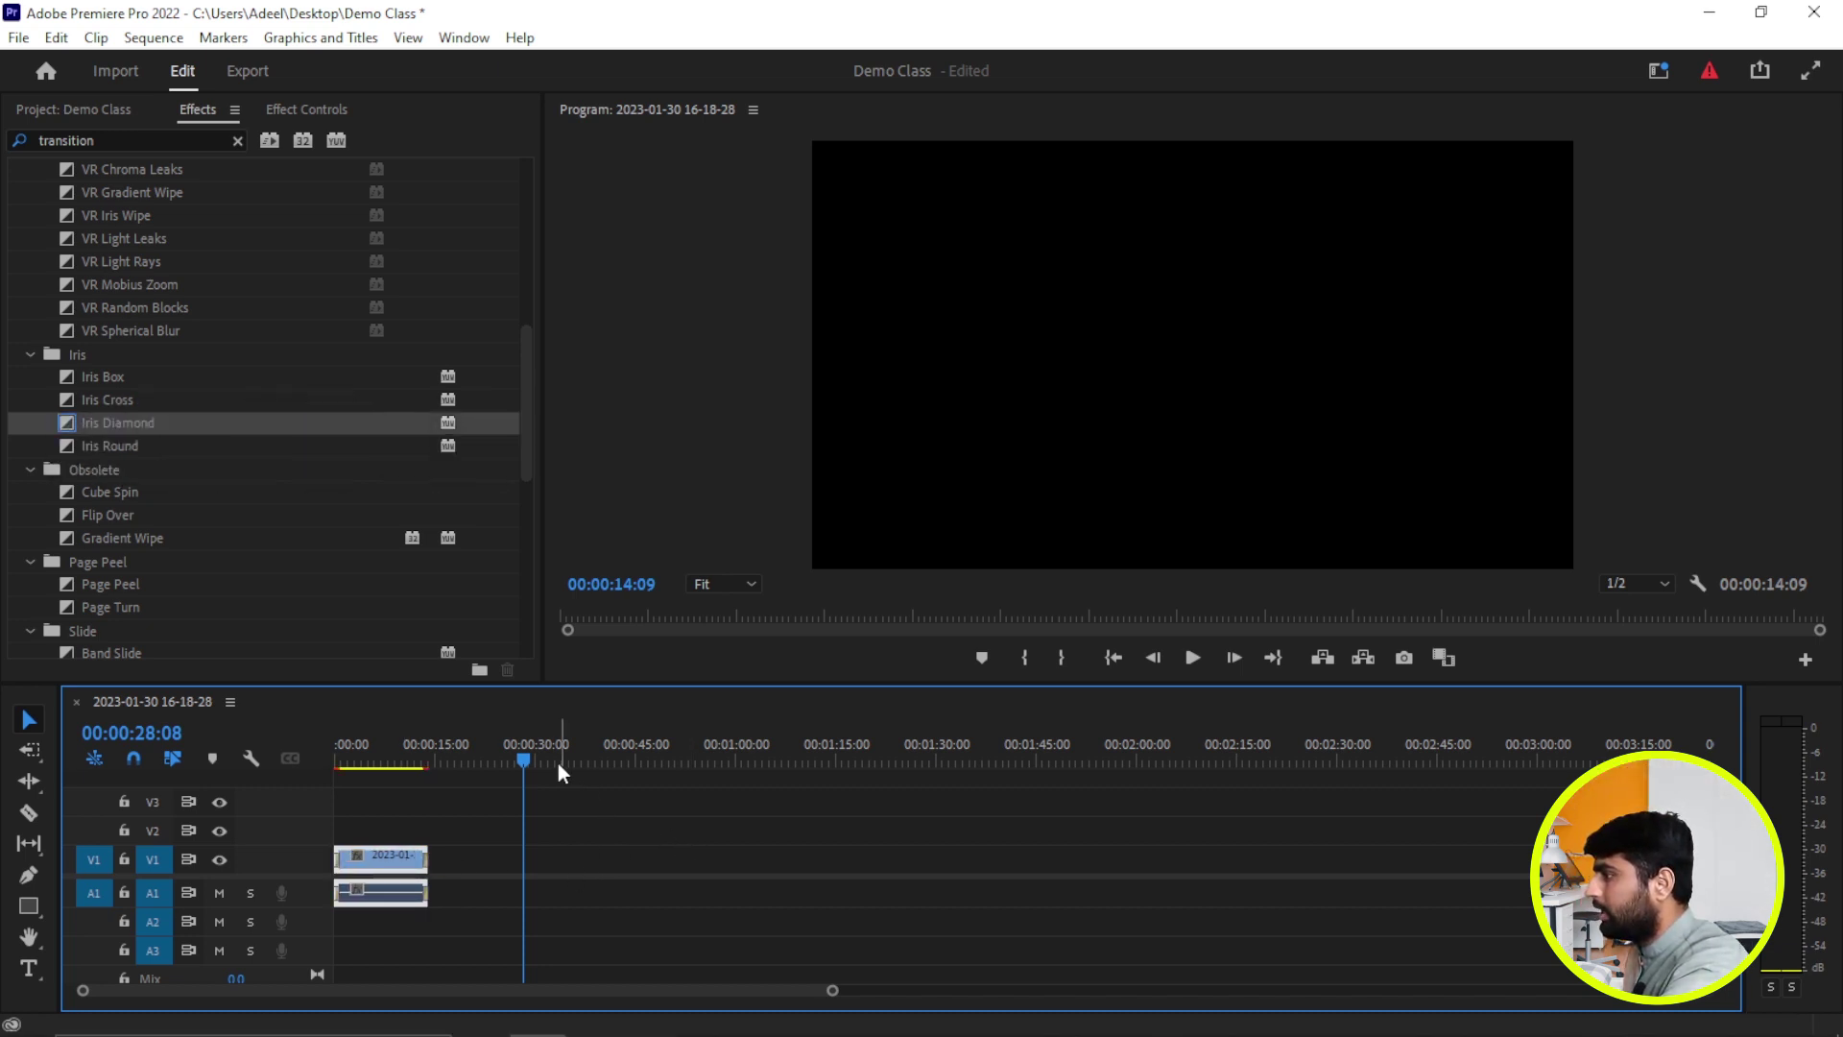
{"action": "left_click_drag", "start_coordinate": [526, 763], "coordinate": [372, 786]}
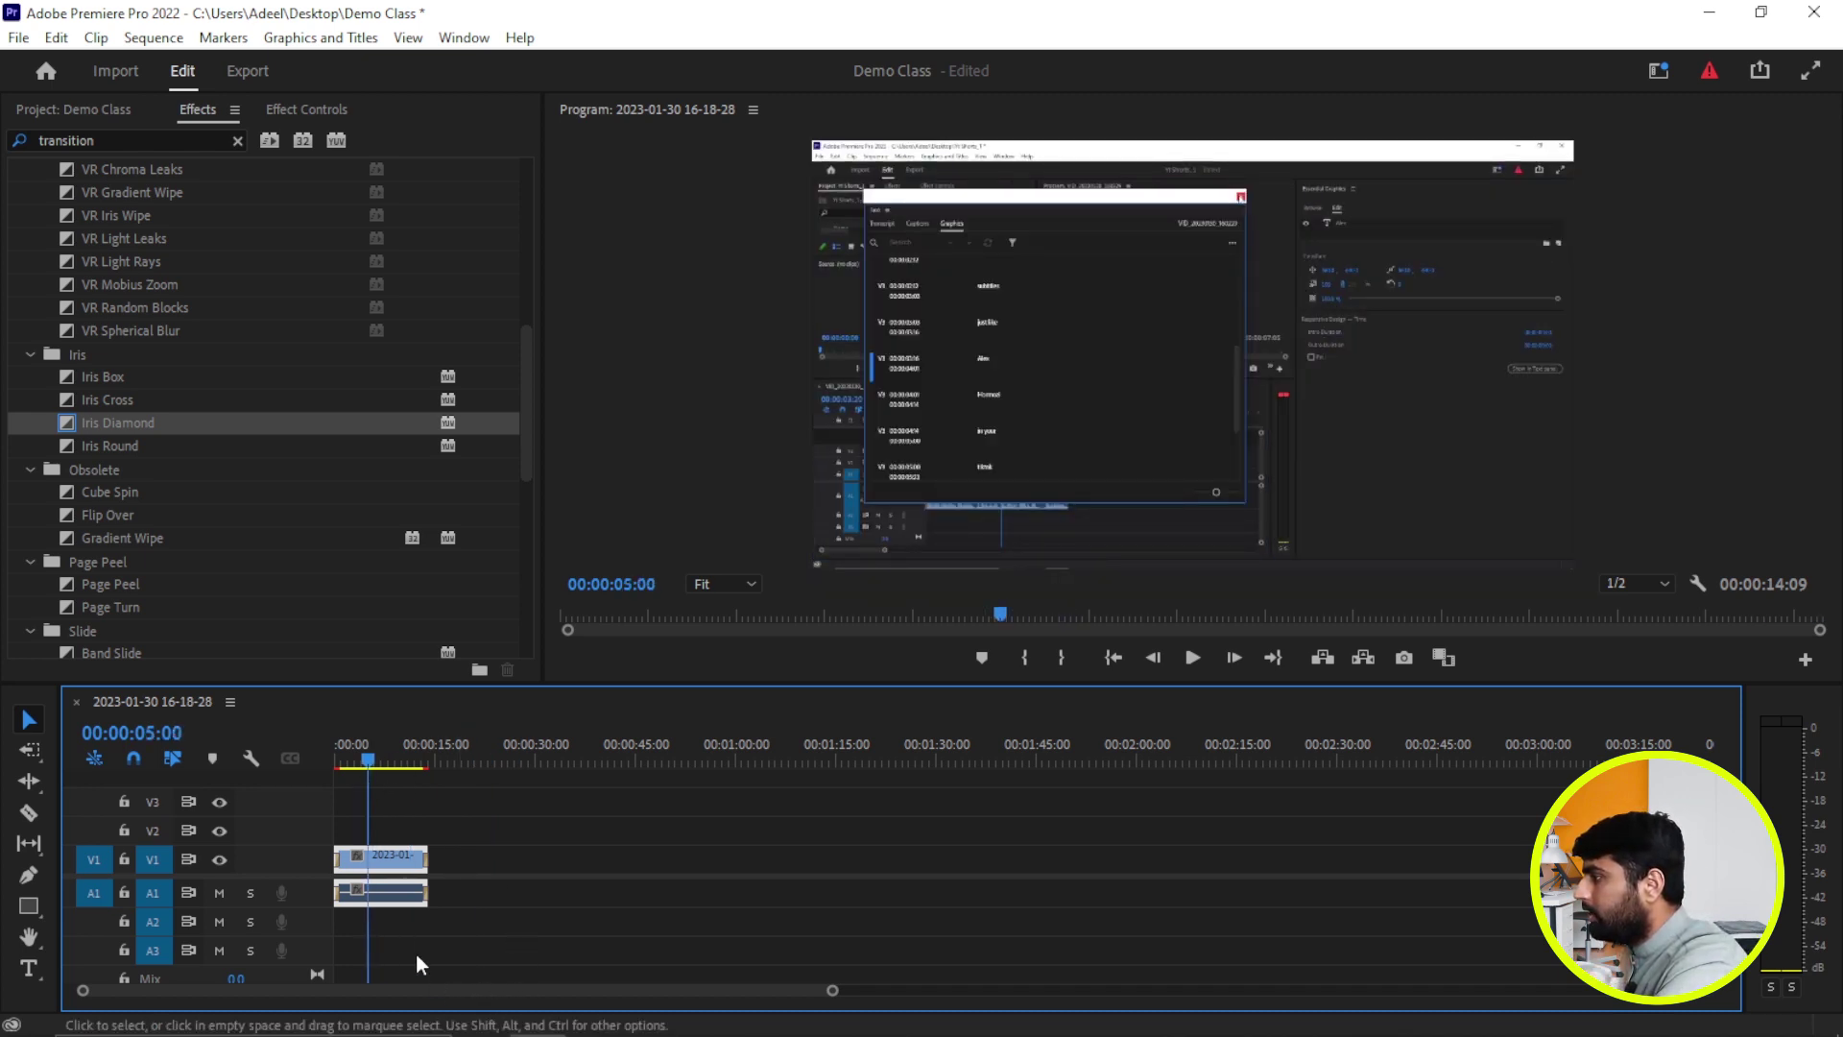
{"action": "mouse_move", "coordinate": [366, 753]}
{"action": "left_mouse_down"}
{"action": "mouse_move", "coordinate": [340, 778]}
{"action": "mouse_move", "coordinate": [409, 780]}
{"action": "mouse_move", "coordinate": [348, 804]}
{"action": "left_mouse_up"}
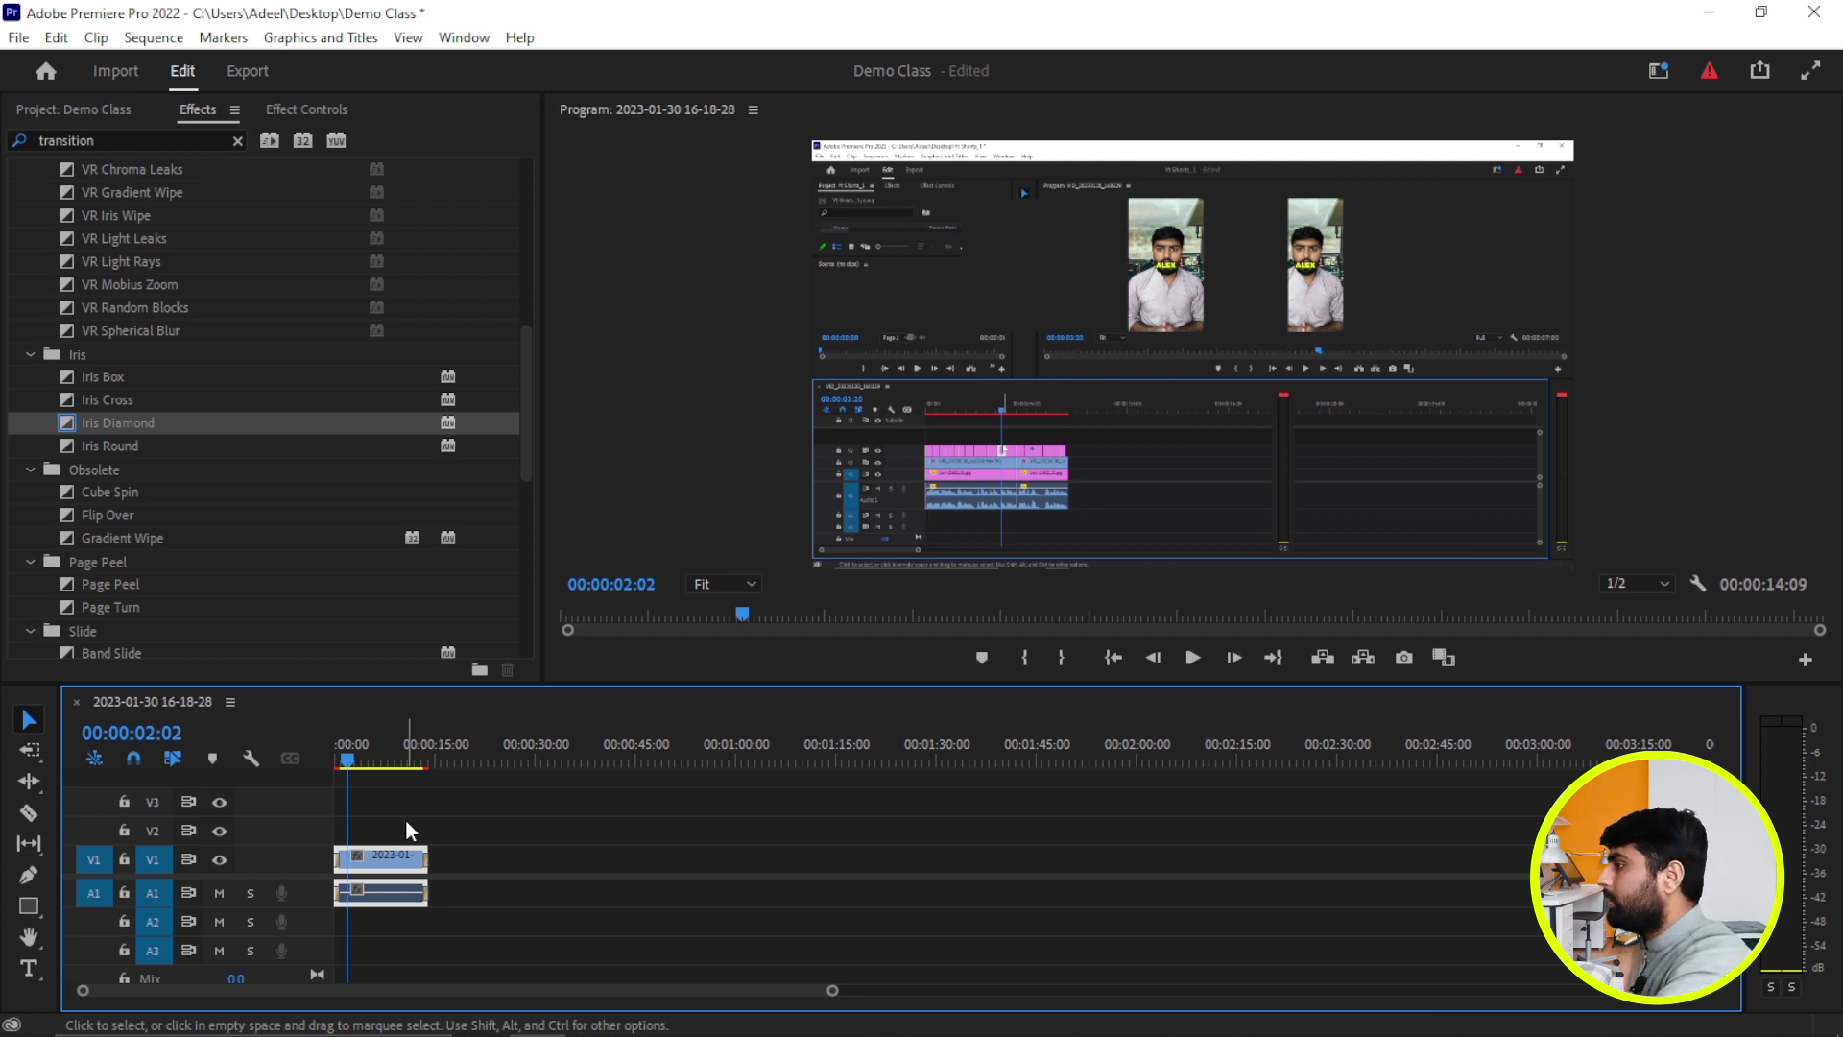
Select both V1/A1 clips and bring the Project panel's media list back
{"action": "left_click_drag", "start_coordinate": [515, 815], "coordinate": [385, 910]}
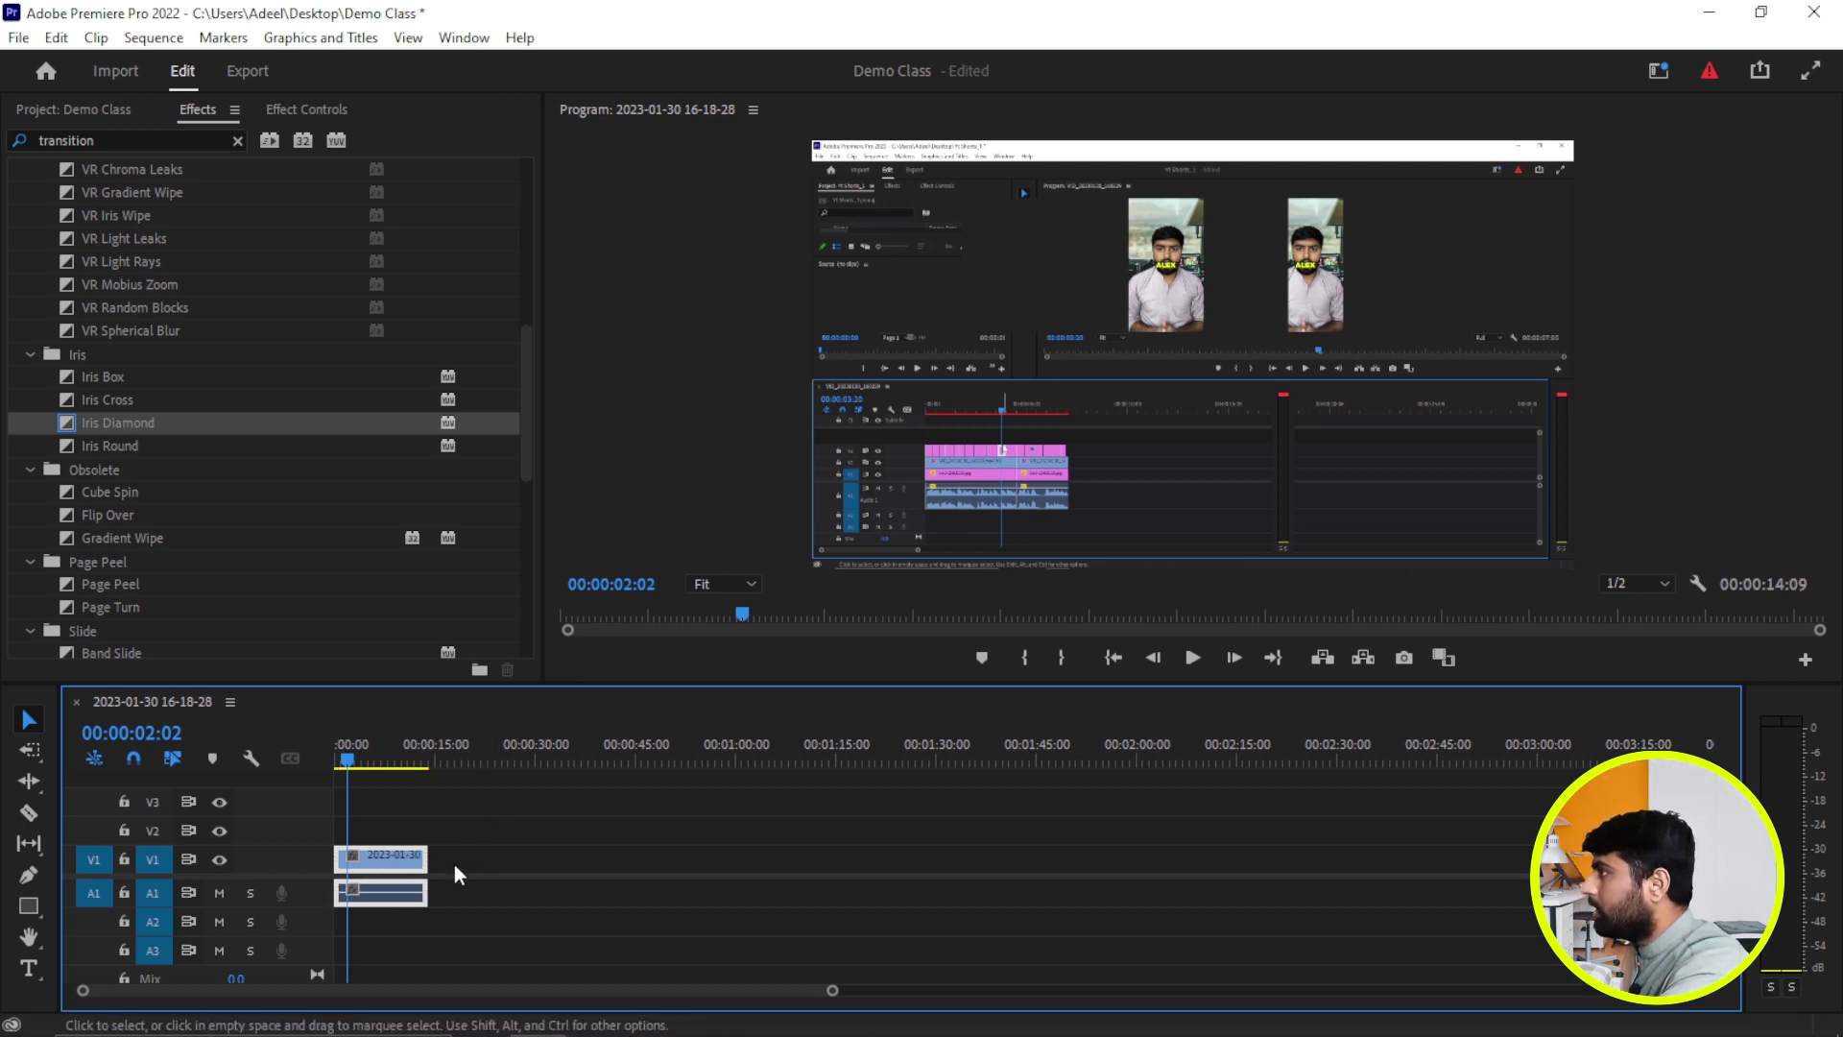
{"action": "left_click", "coordinate": [115, 120]}
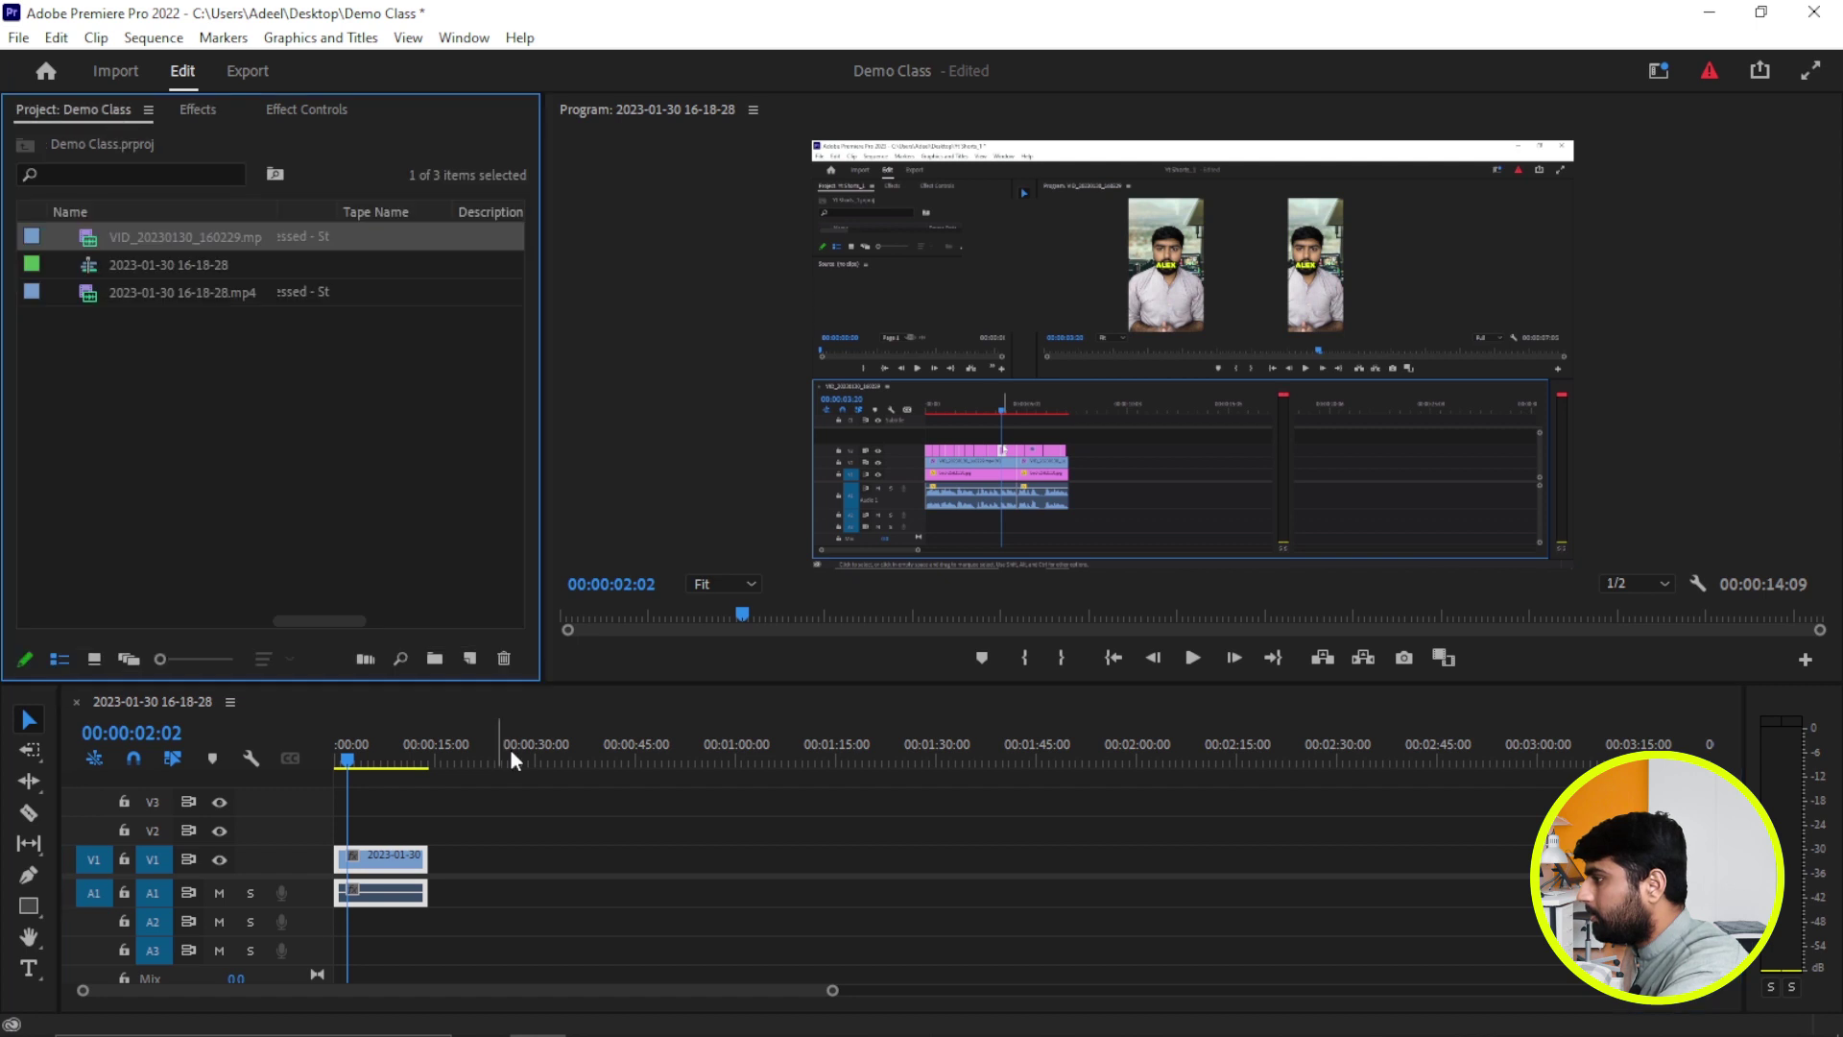
Extend the V1 clip's end by about 9 seconds and play it back
{"action": "left_click_drag", "start_coordinate": [427, 857], "coordinate": [511, 857]}
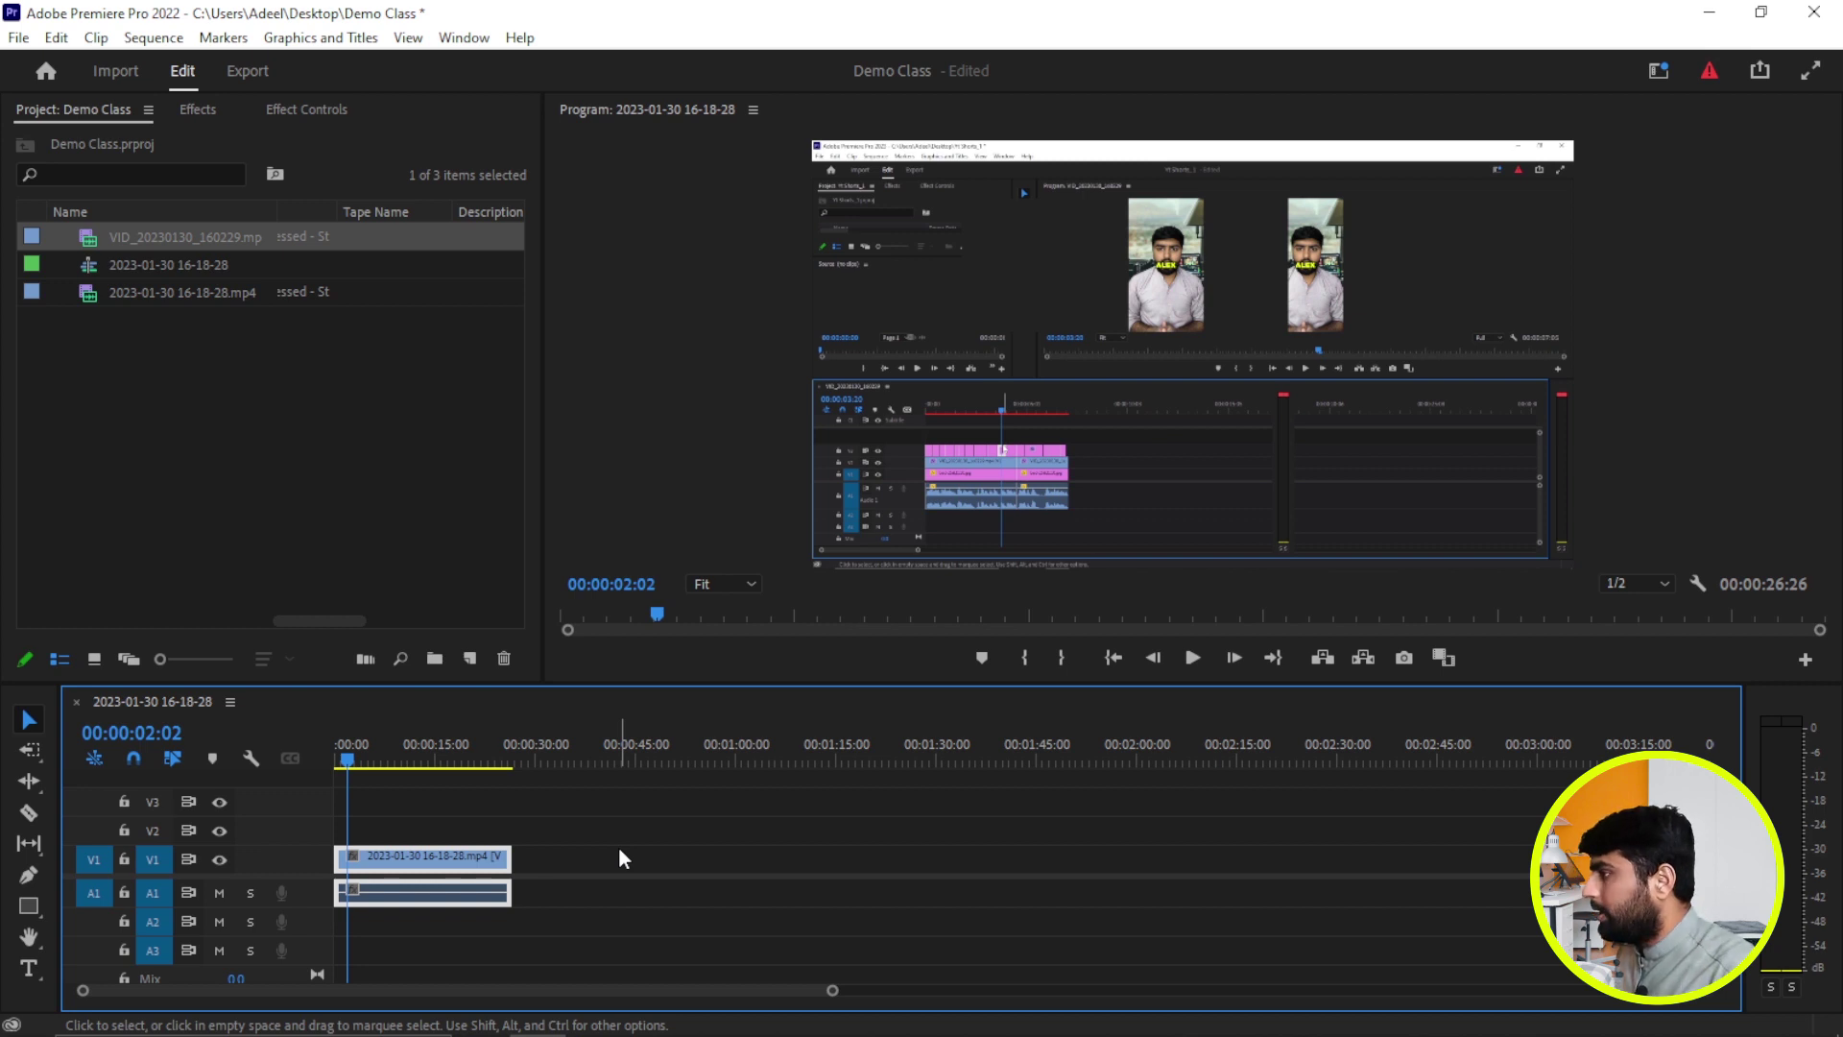
{"action": "key", "text": "j"}
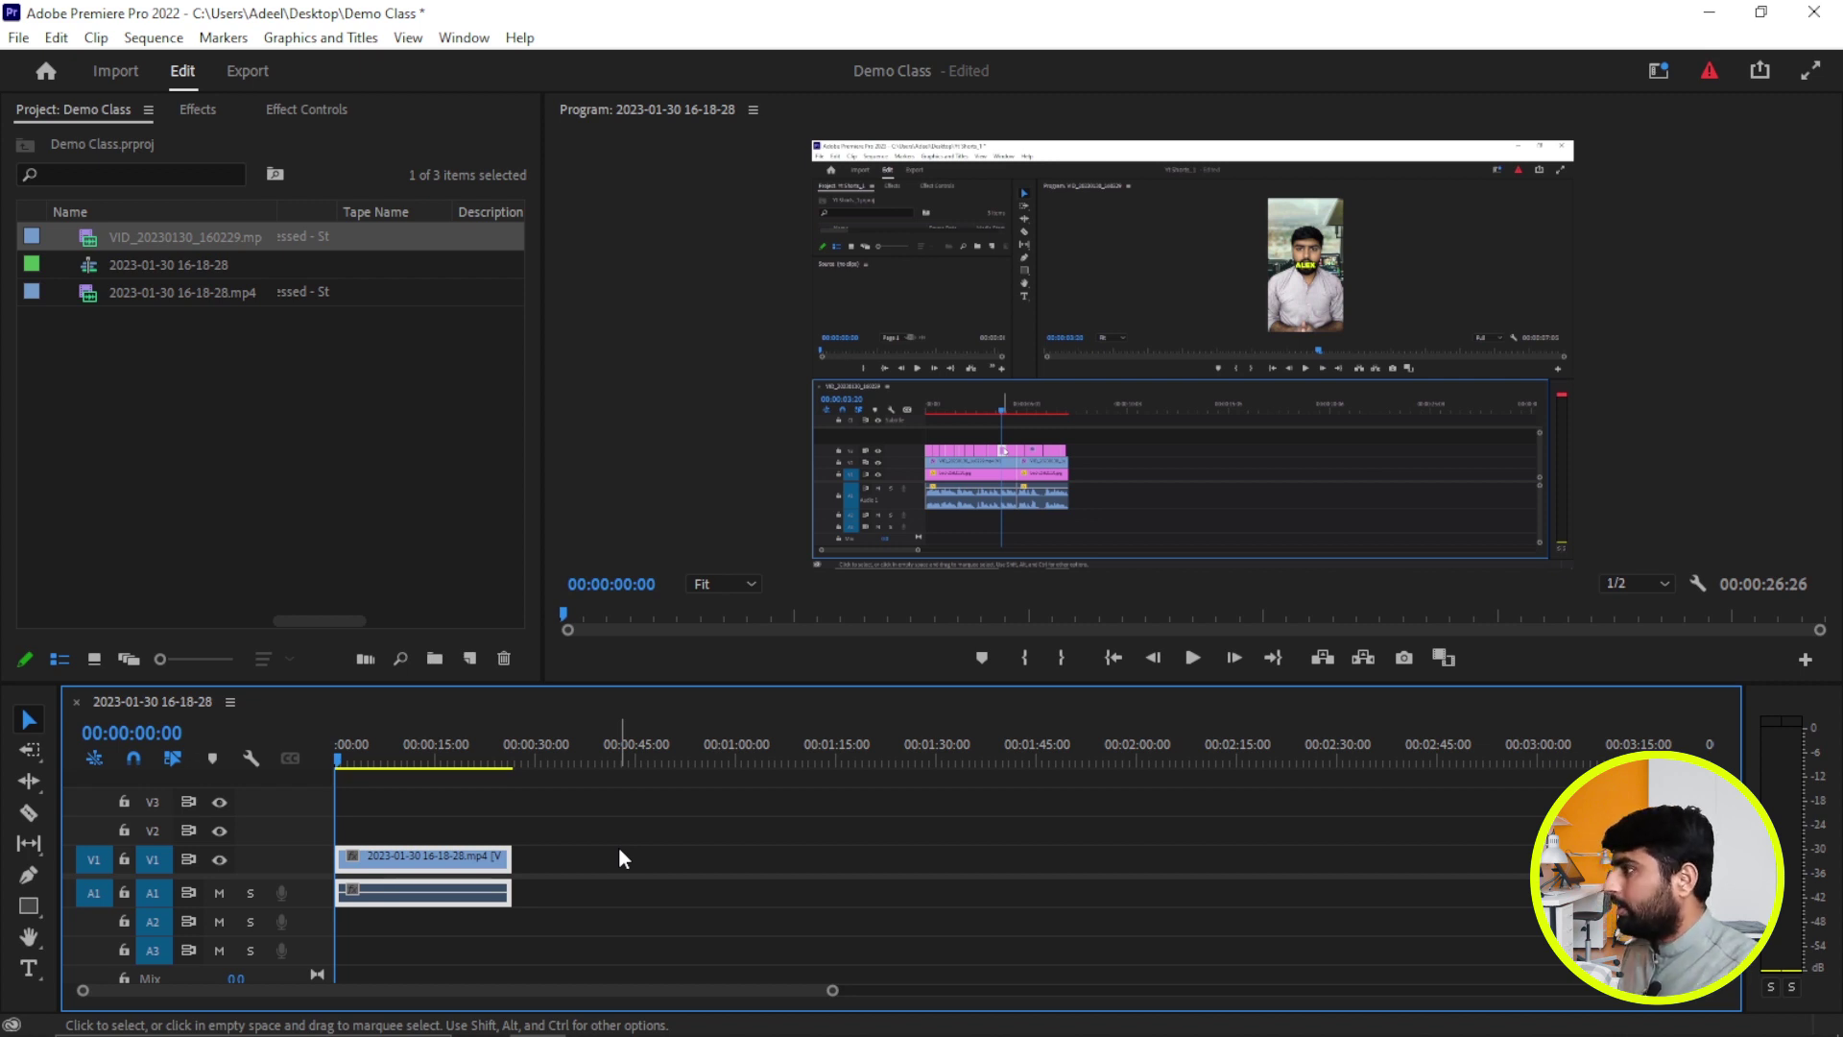
{"action": "key", "text": "space"}
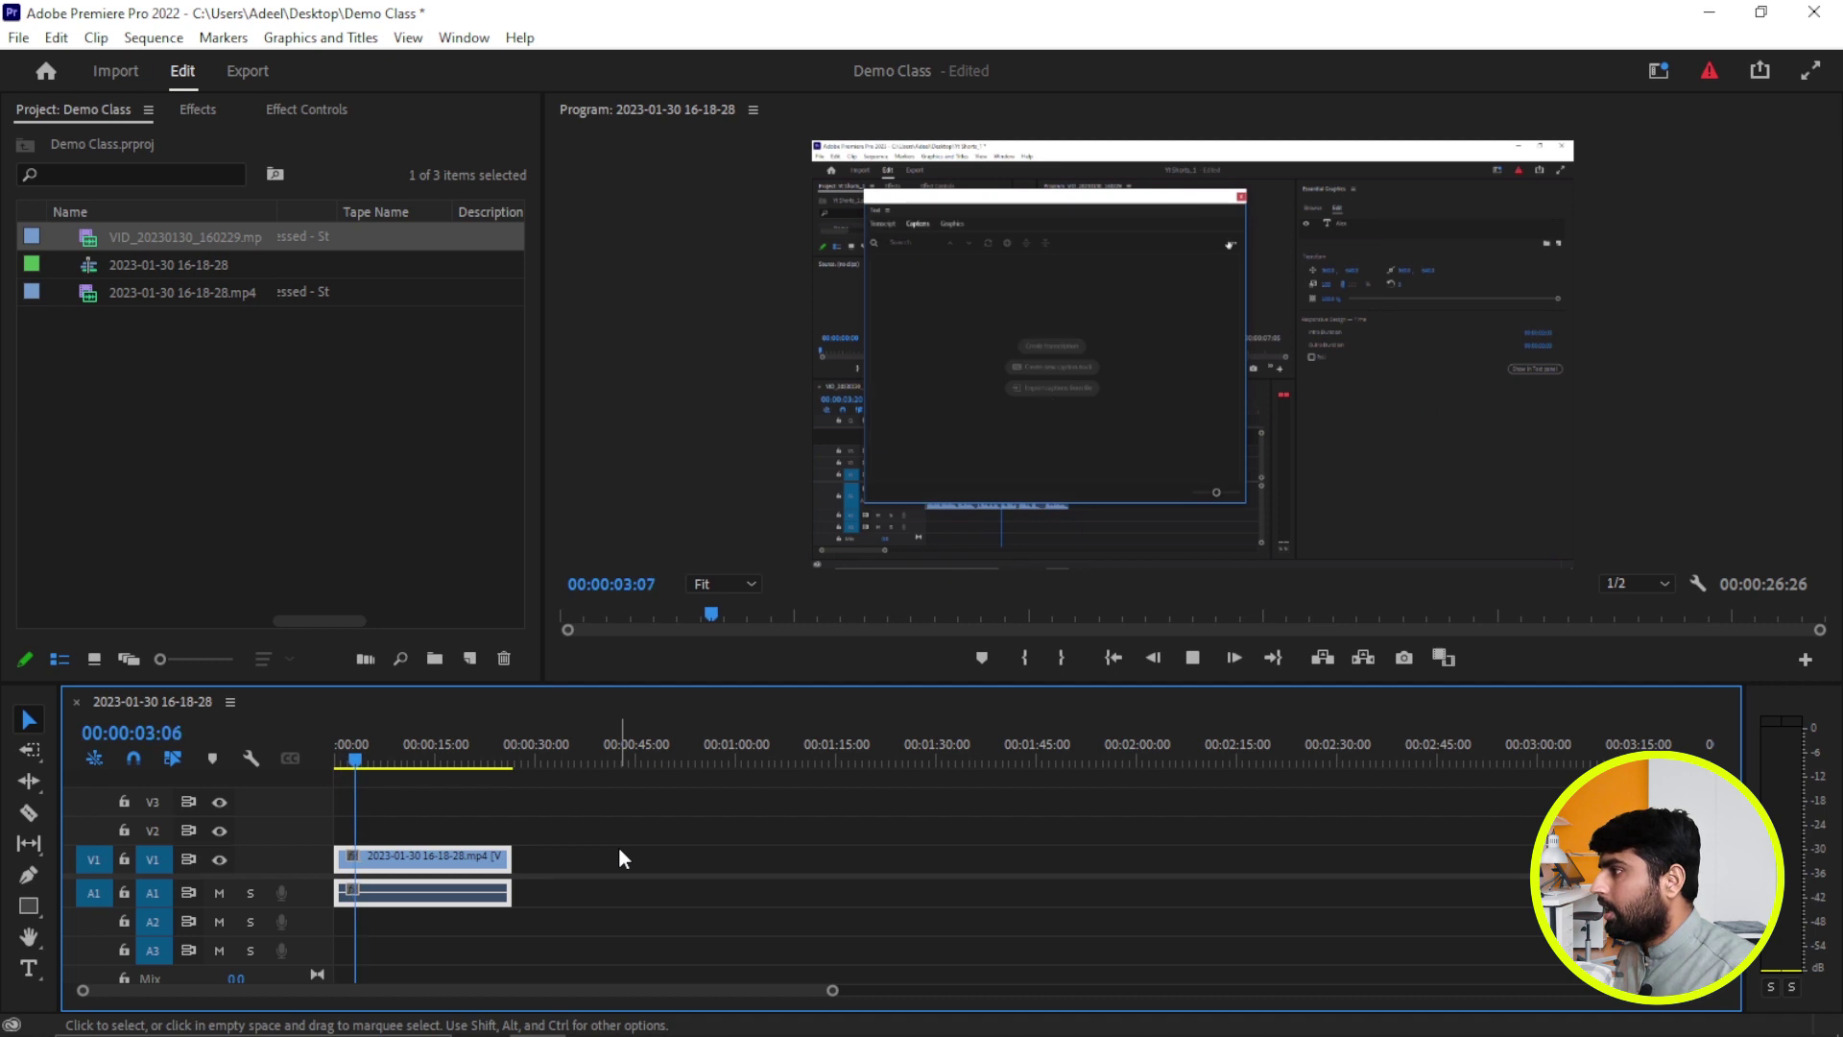
{"action": "key", "text": "space"}
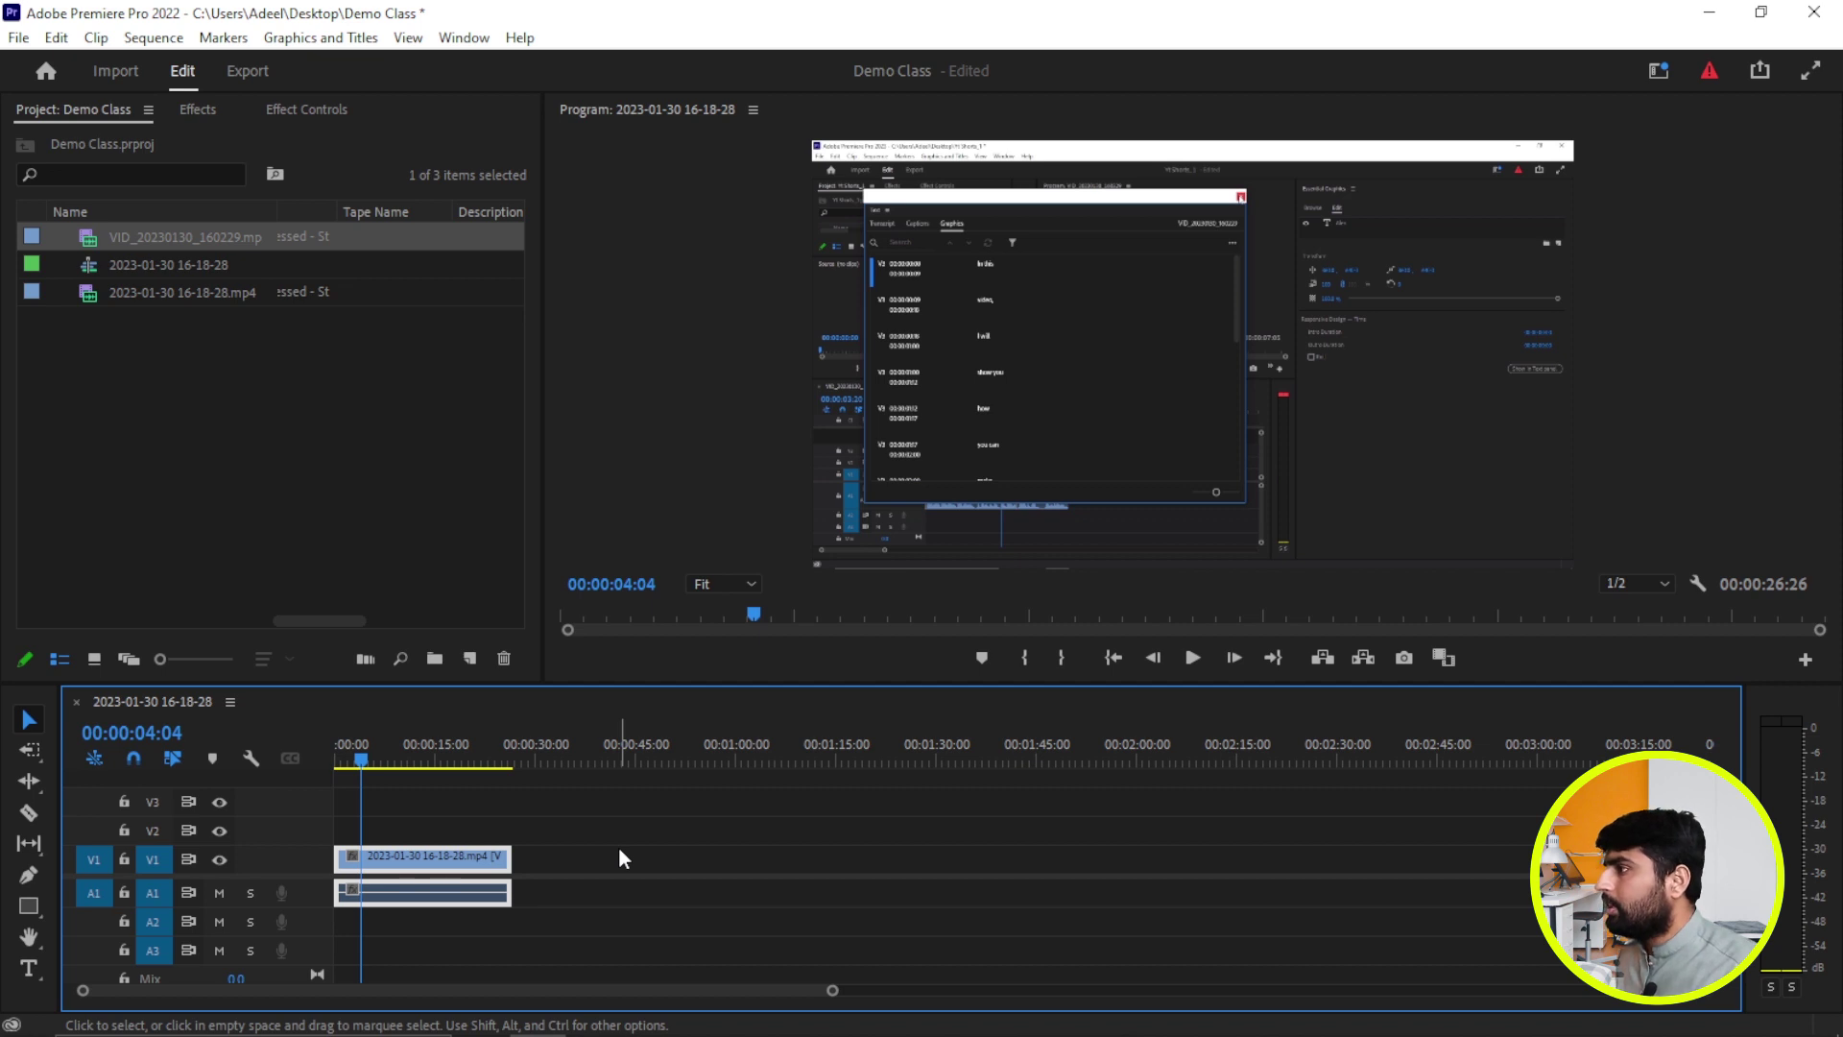
Review the sequence with J, K and space, stopping at 00:00:08:00 and 00:00:01:02
{"action": "key", "text": "space"}
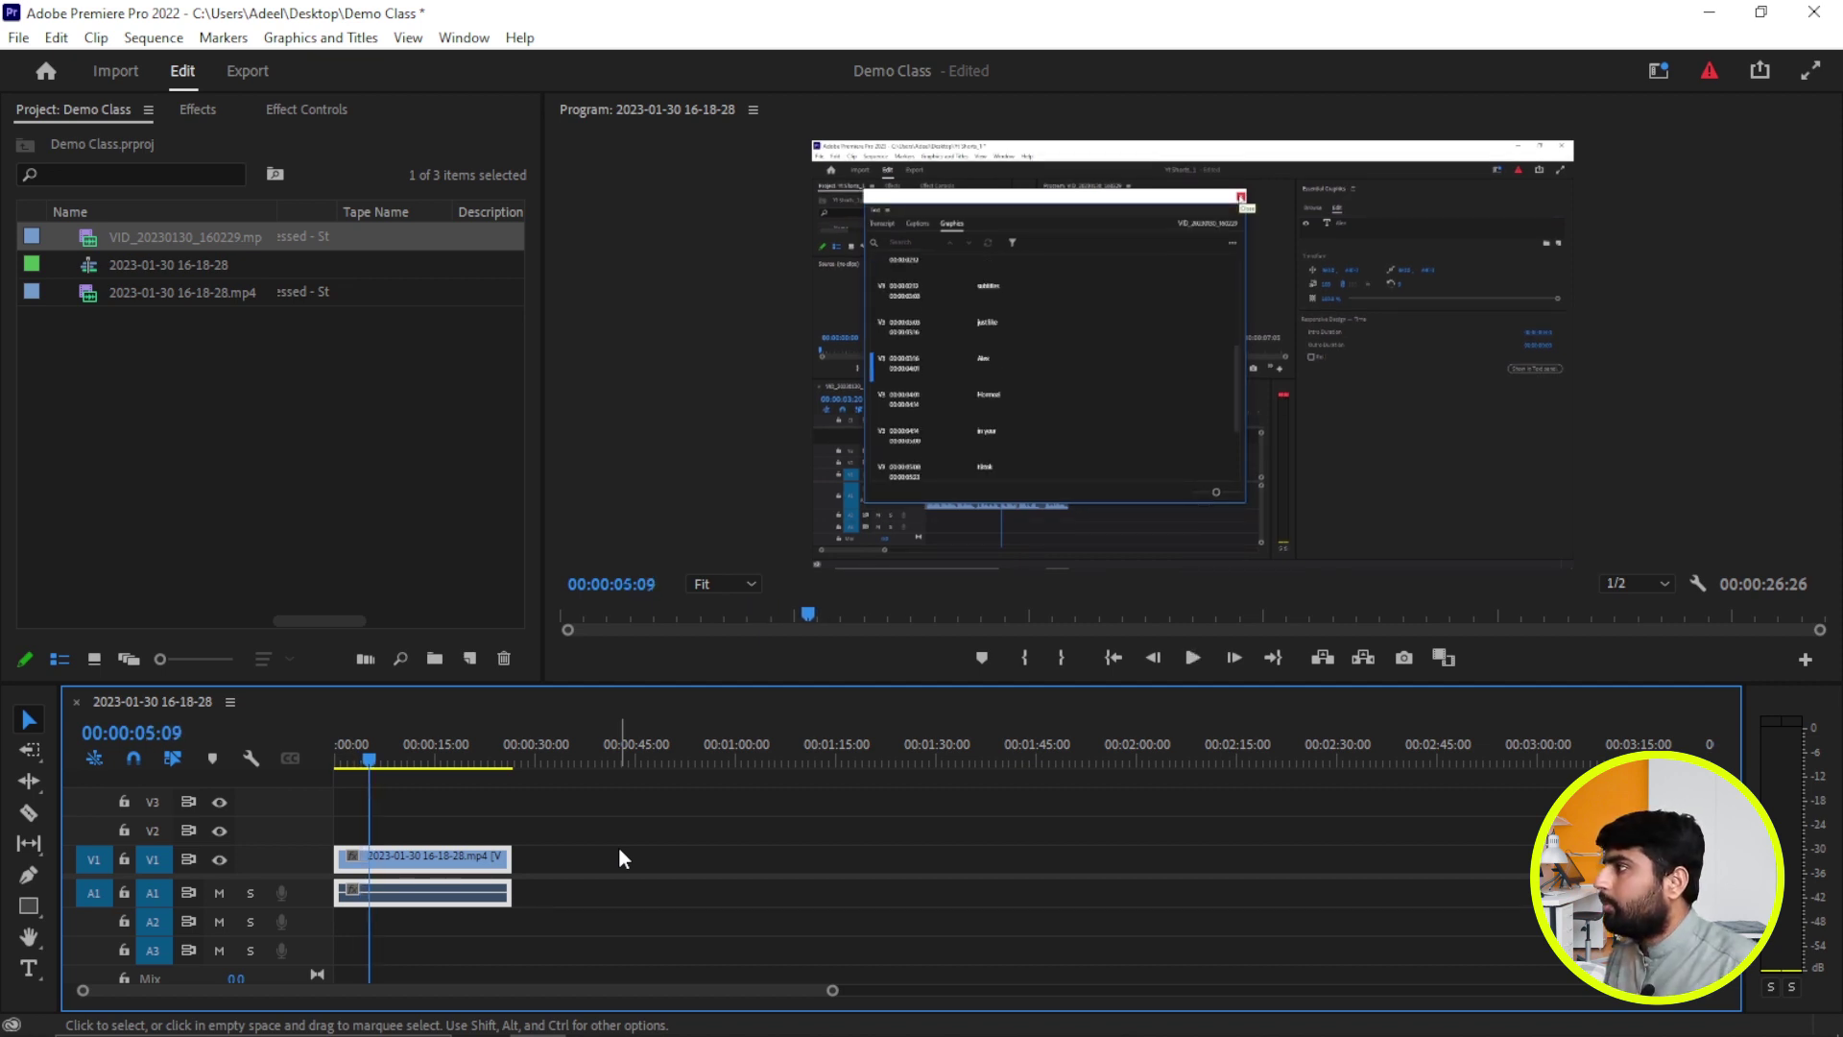
{"action": "key", "text": "space"}
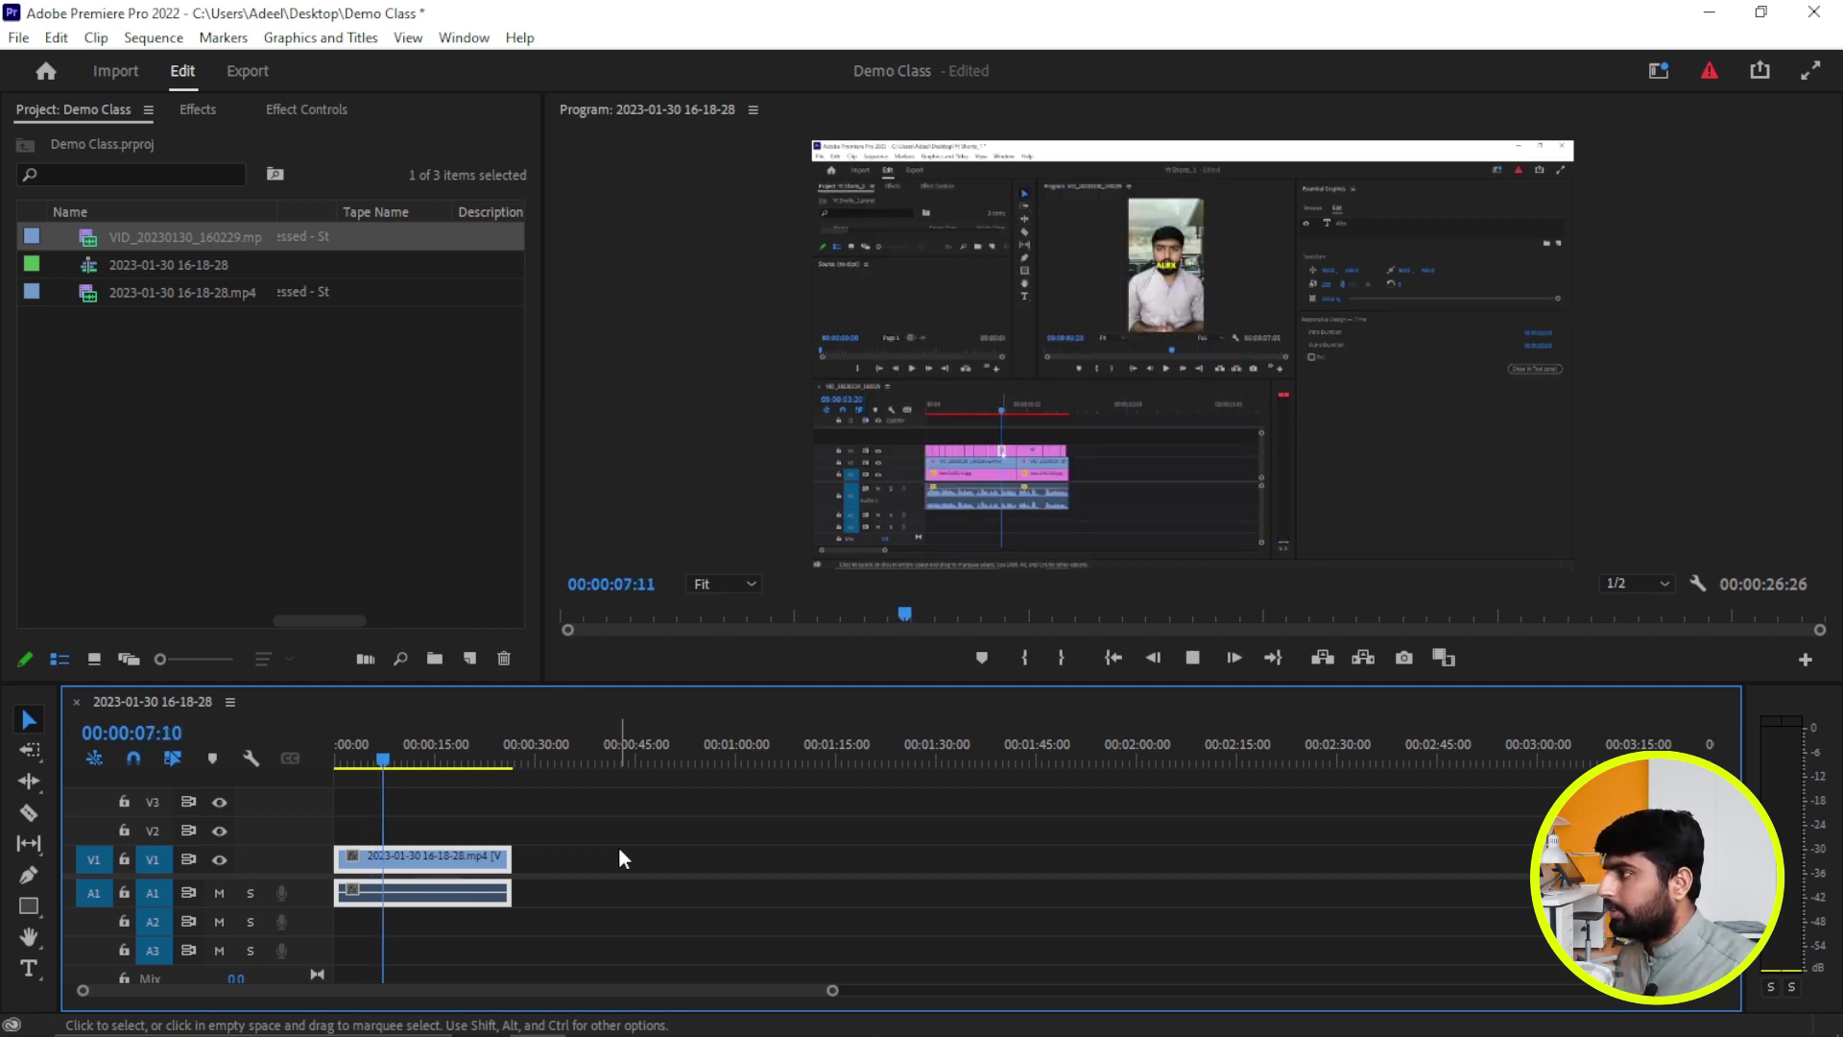
{"action": "key", "text": "space"}
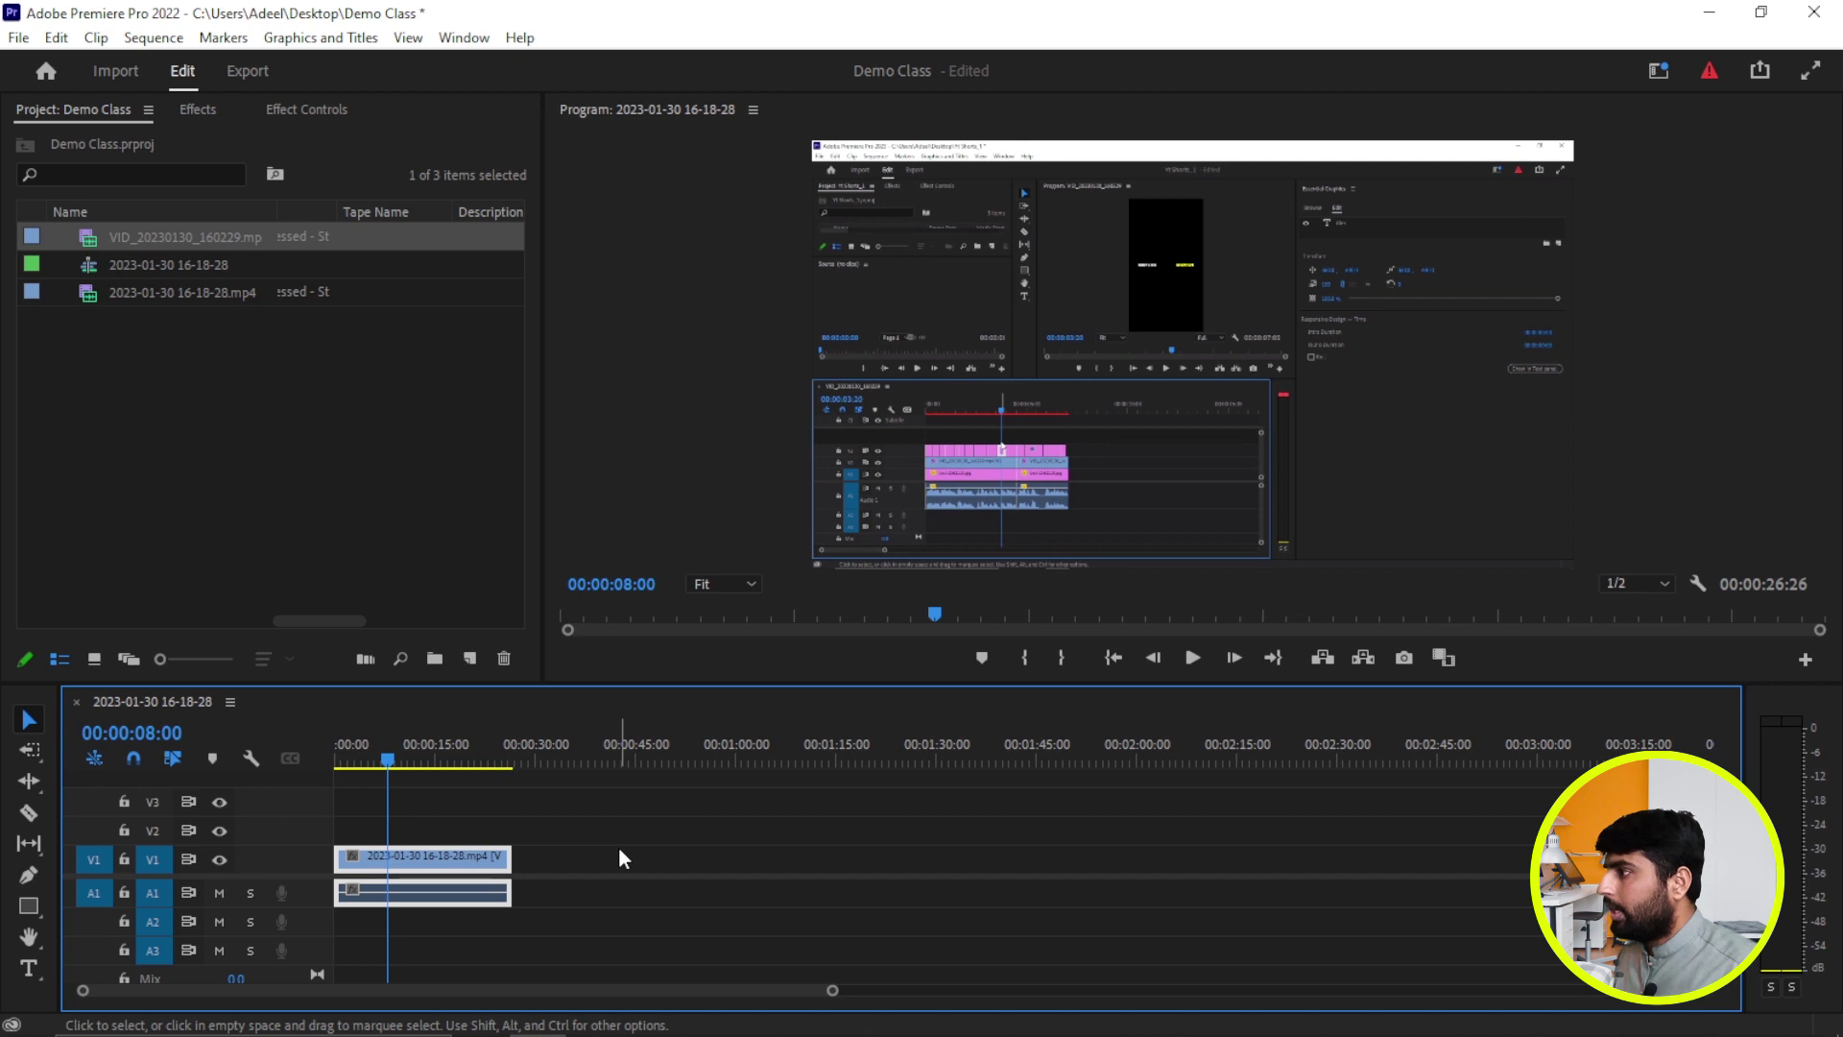
{"action": "key", "text": "j"}
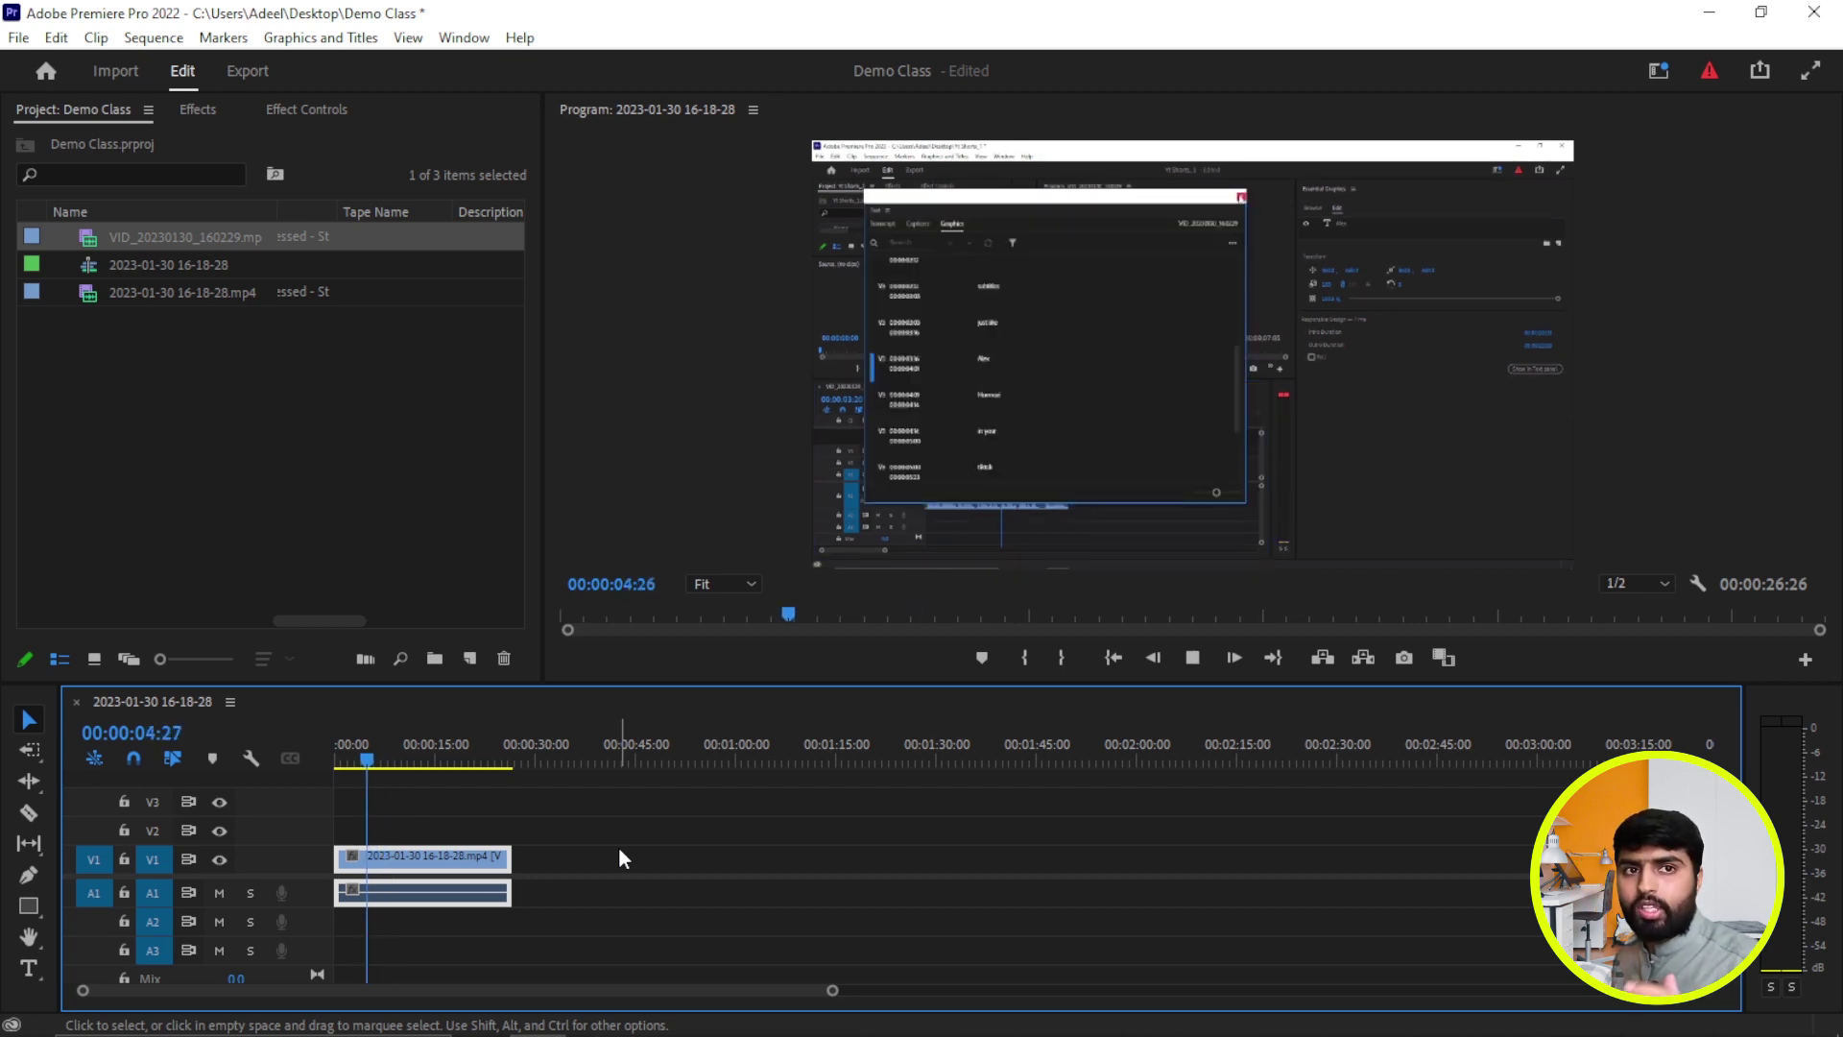
{"action": "key", "text": "k"}
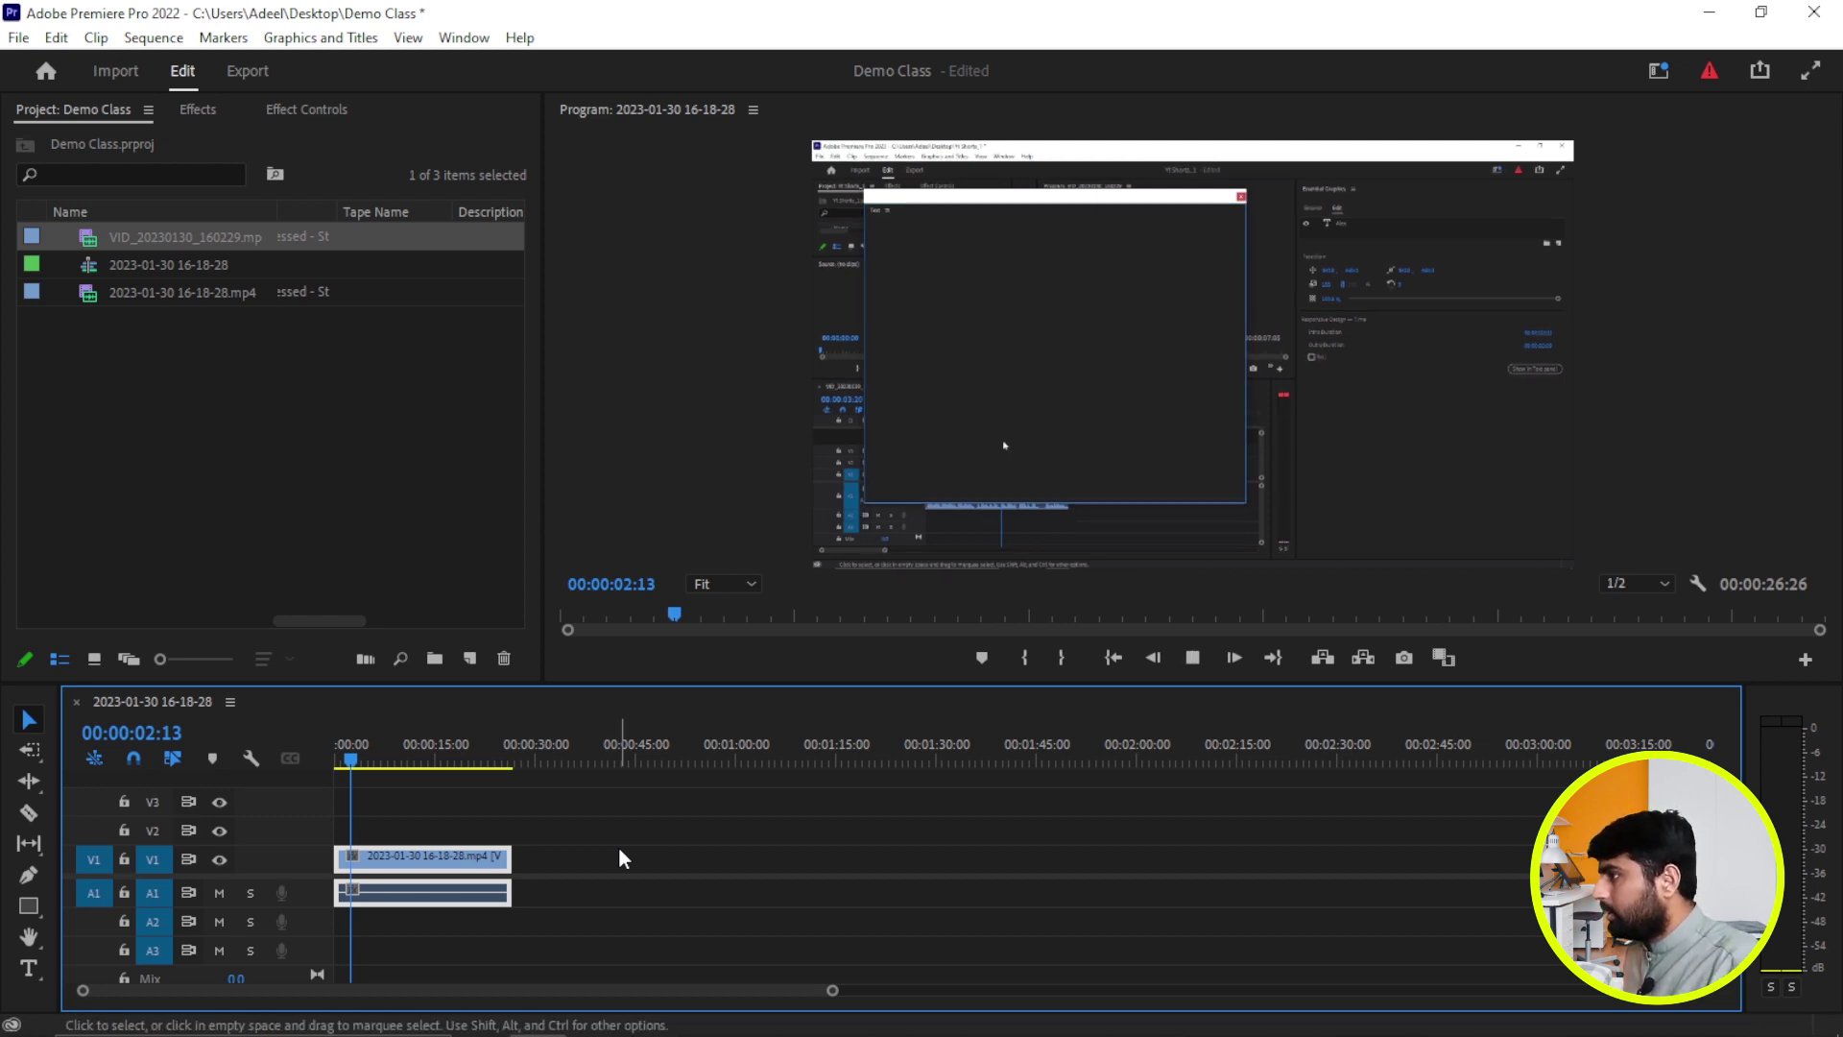
{"action": "key", "text": "j"}
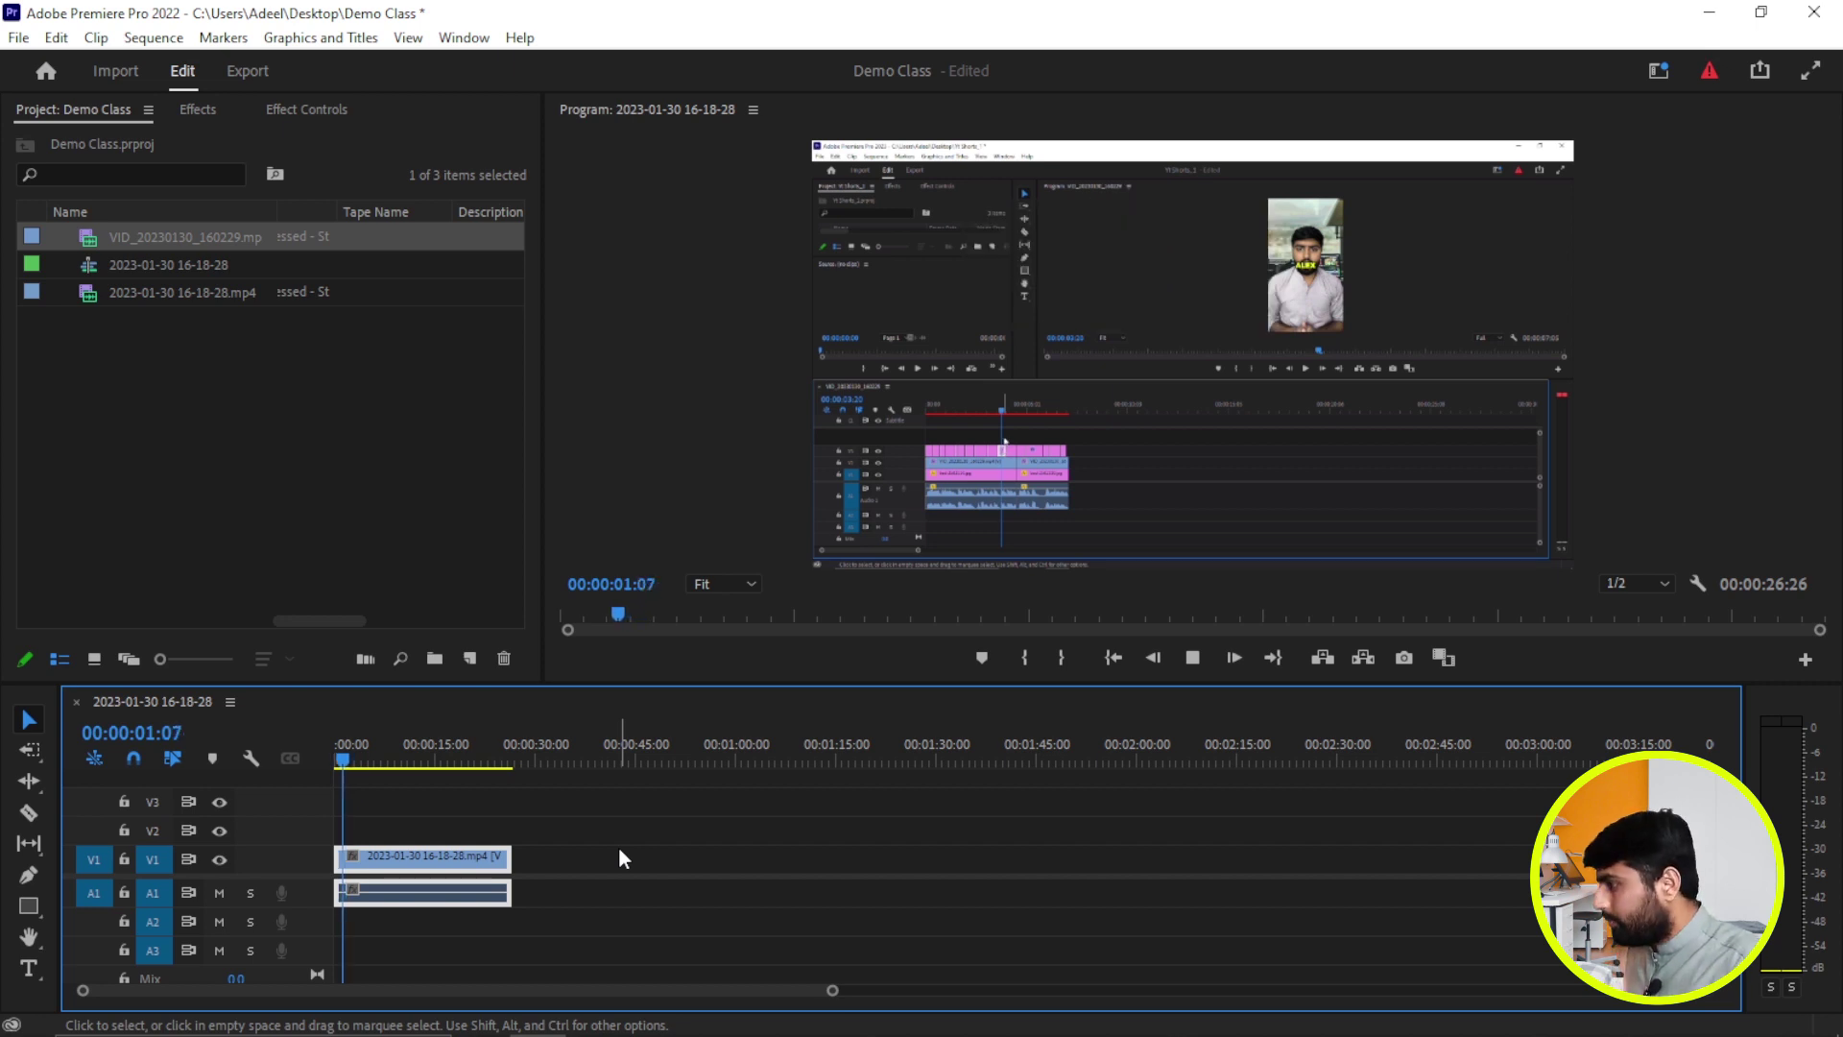
{"action": "key", "text": "k"}
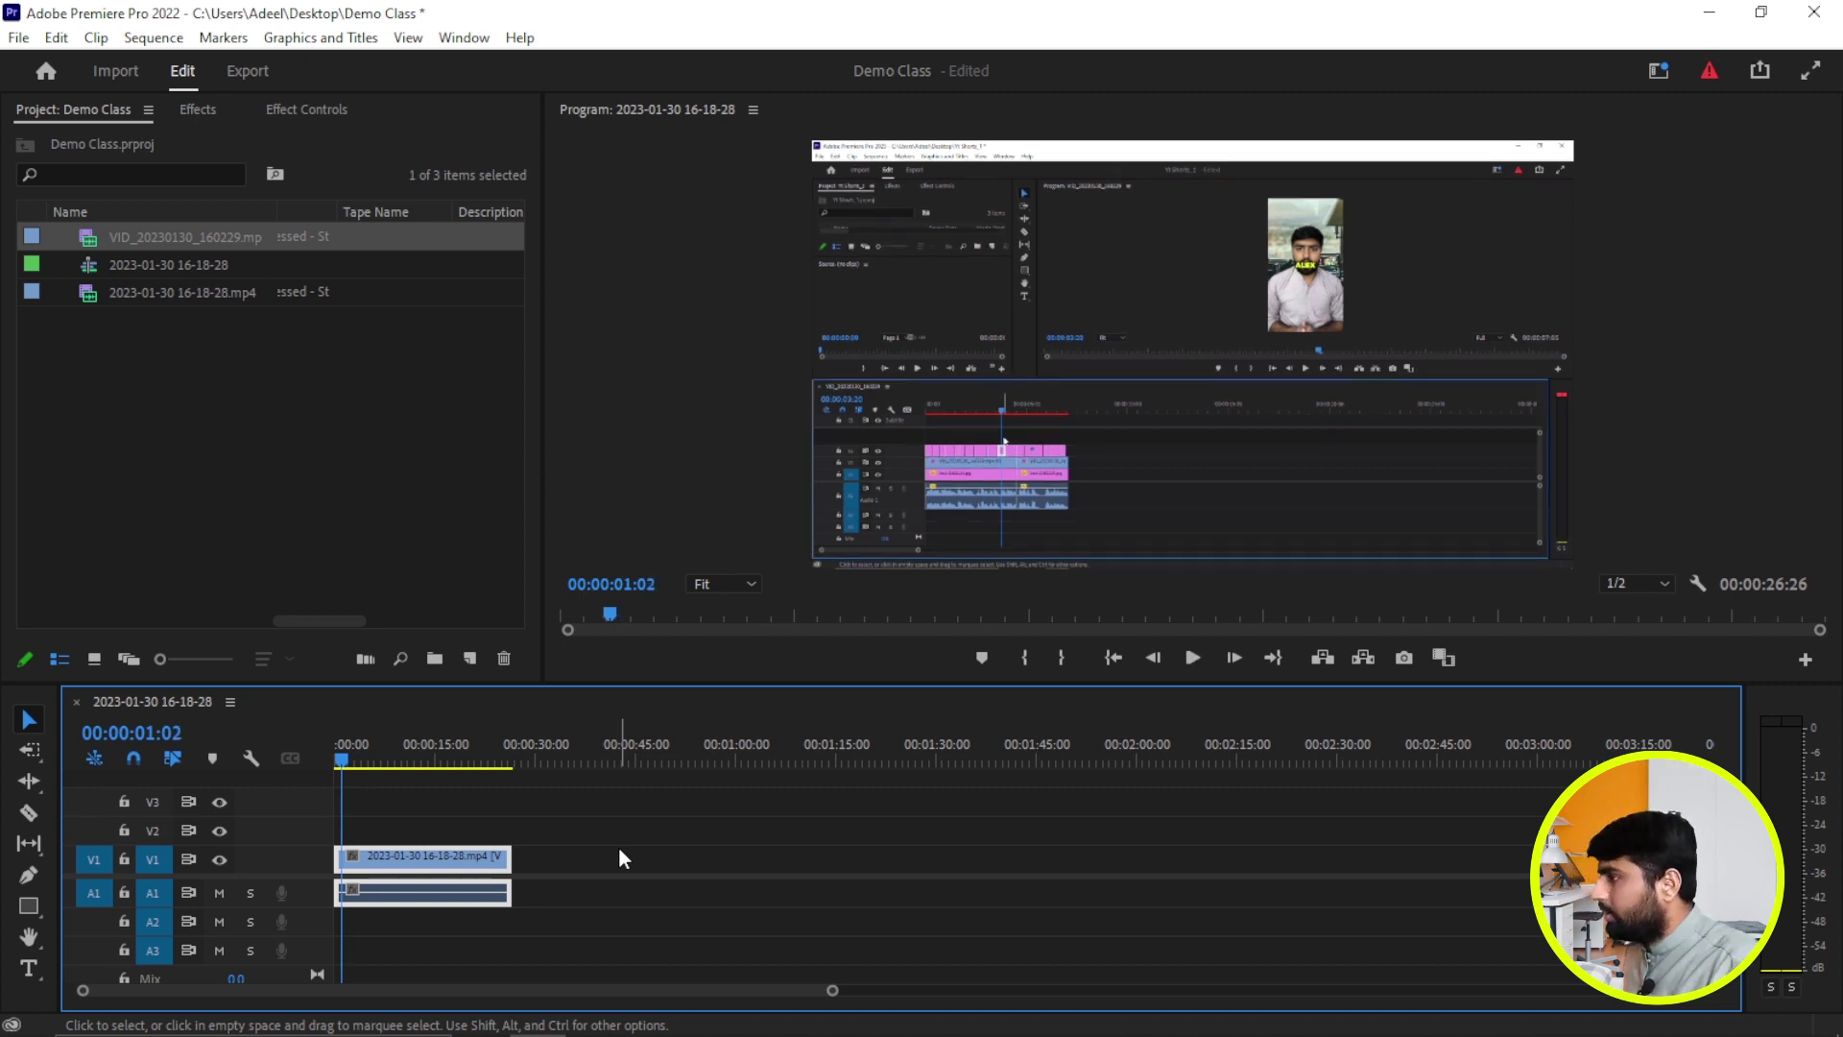
{"action": "key", "text": "space"}
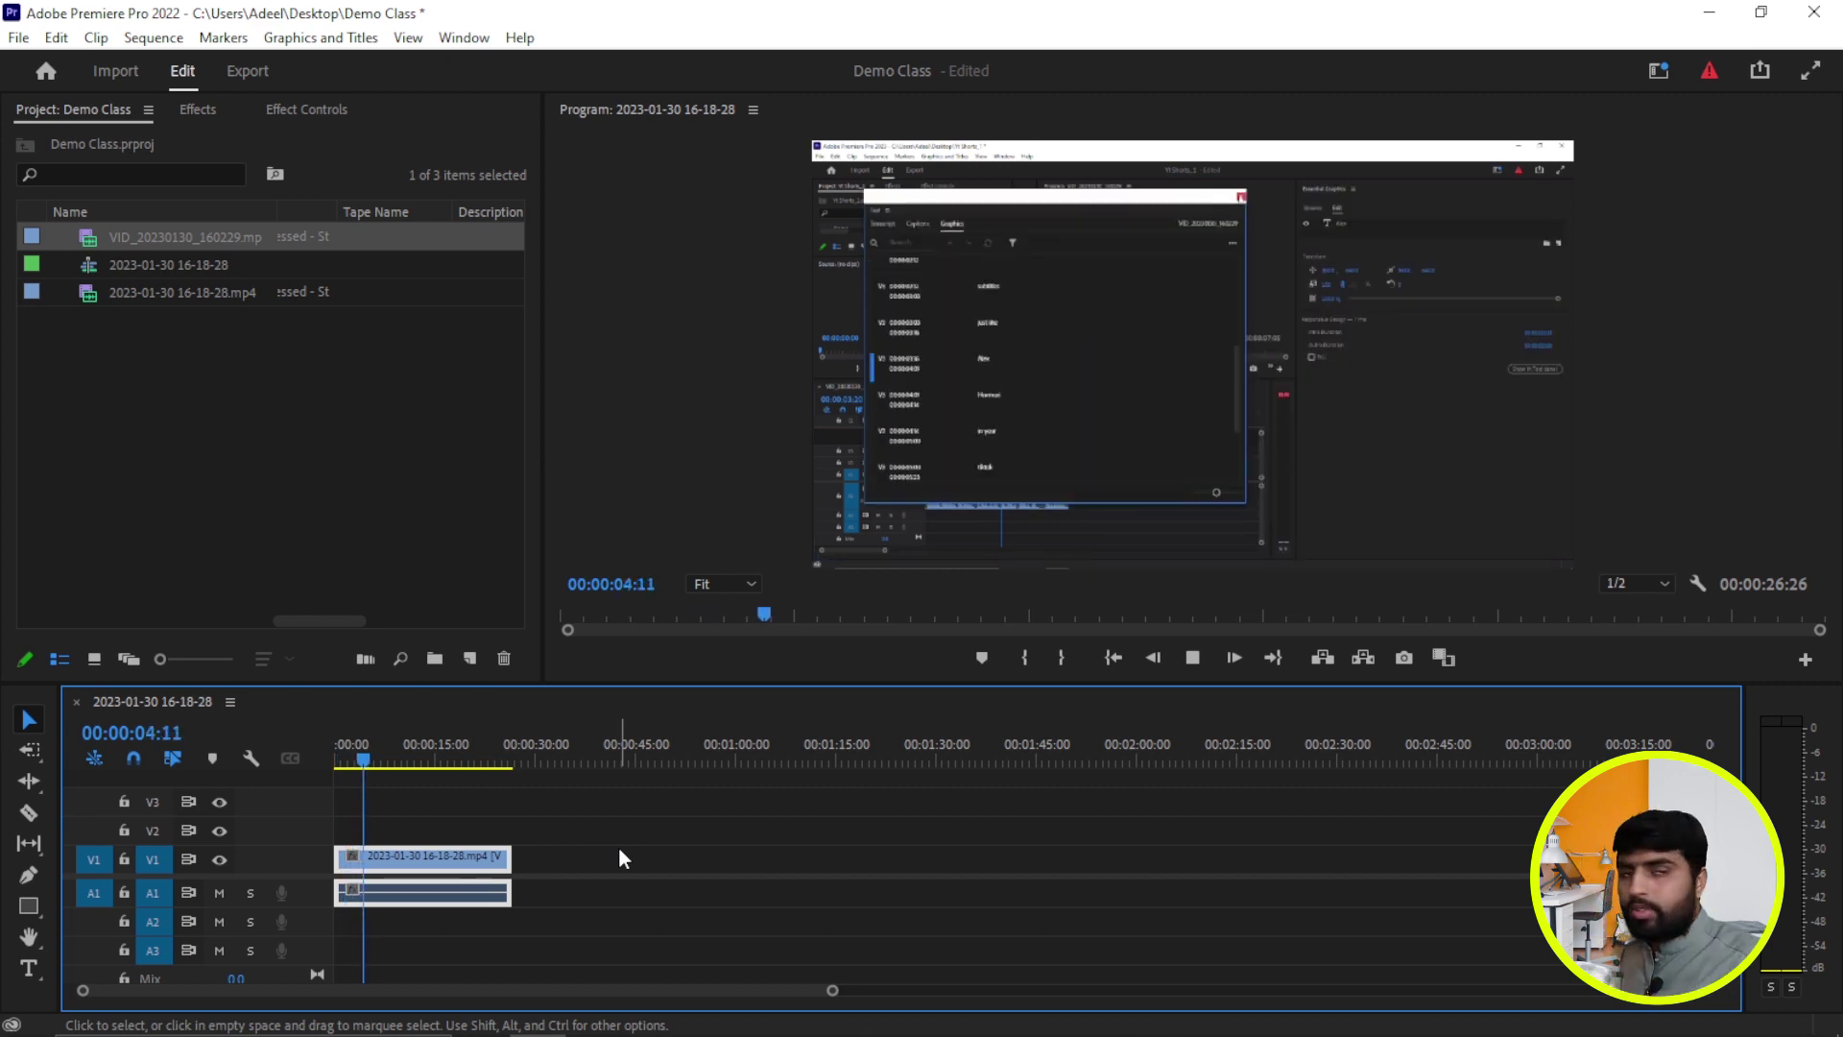
{"action": "key", "text": "space"}
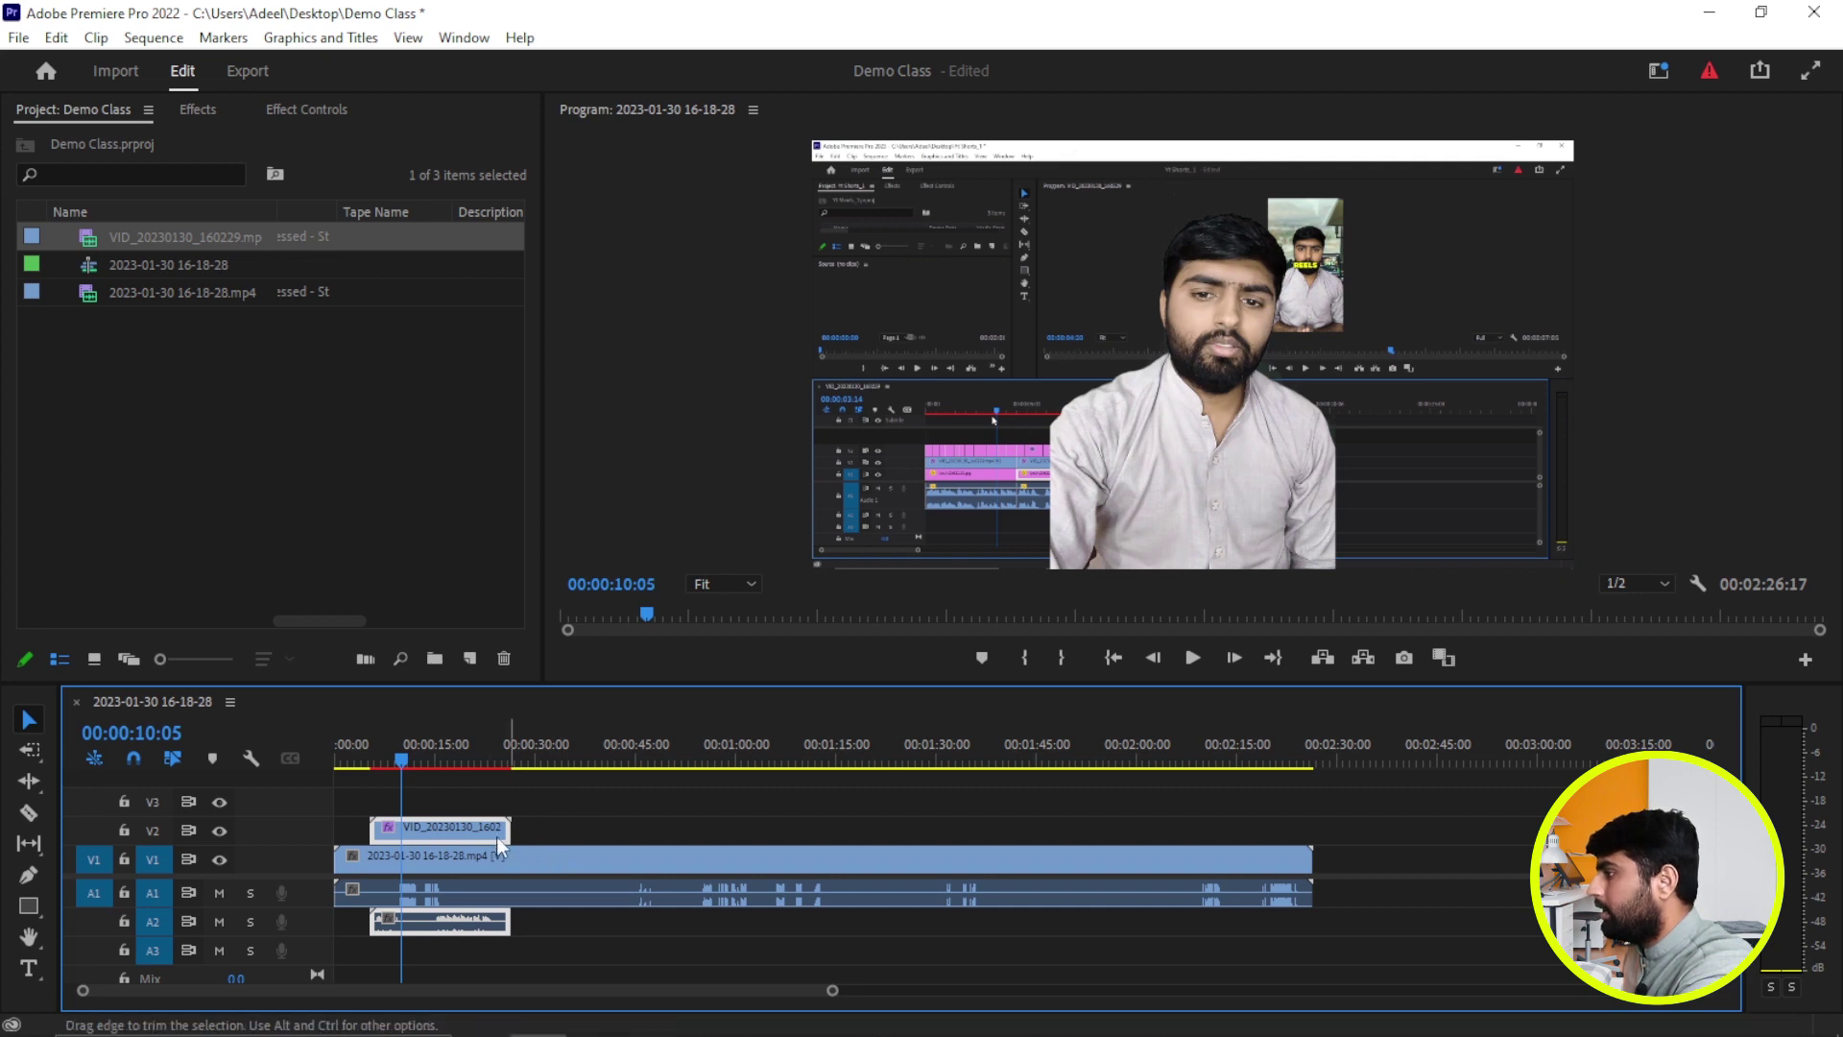
Move the playhead to 00:00:12:02 and razor the V2 and V1 clips there
{"action": "left_click", "coordinate": [478, 857]}
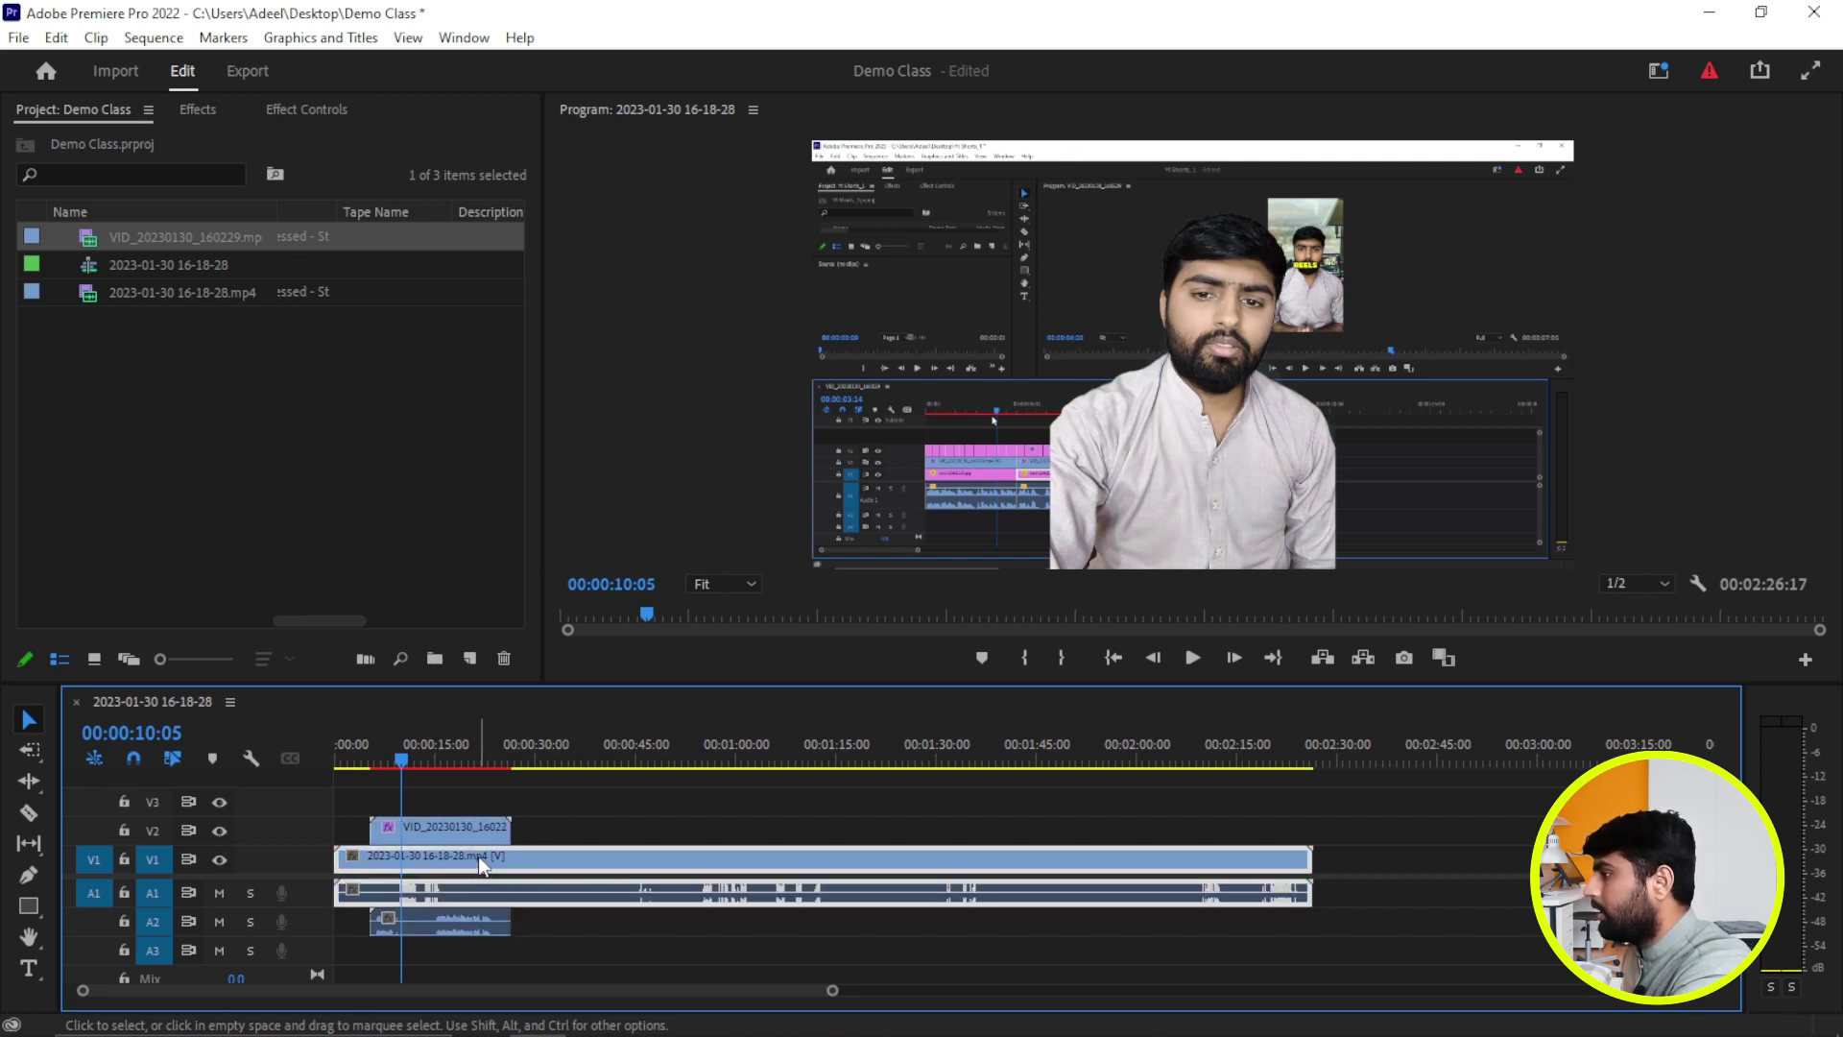
{"action": "left_click", "coordinate": [448, 828]}
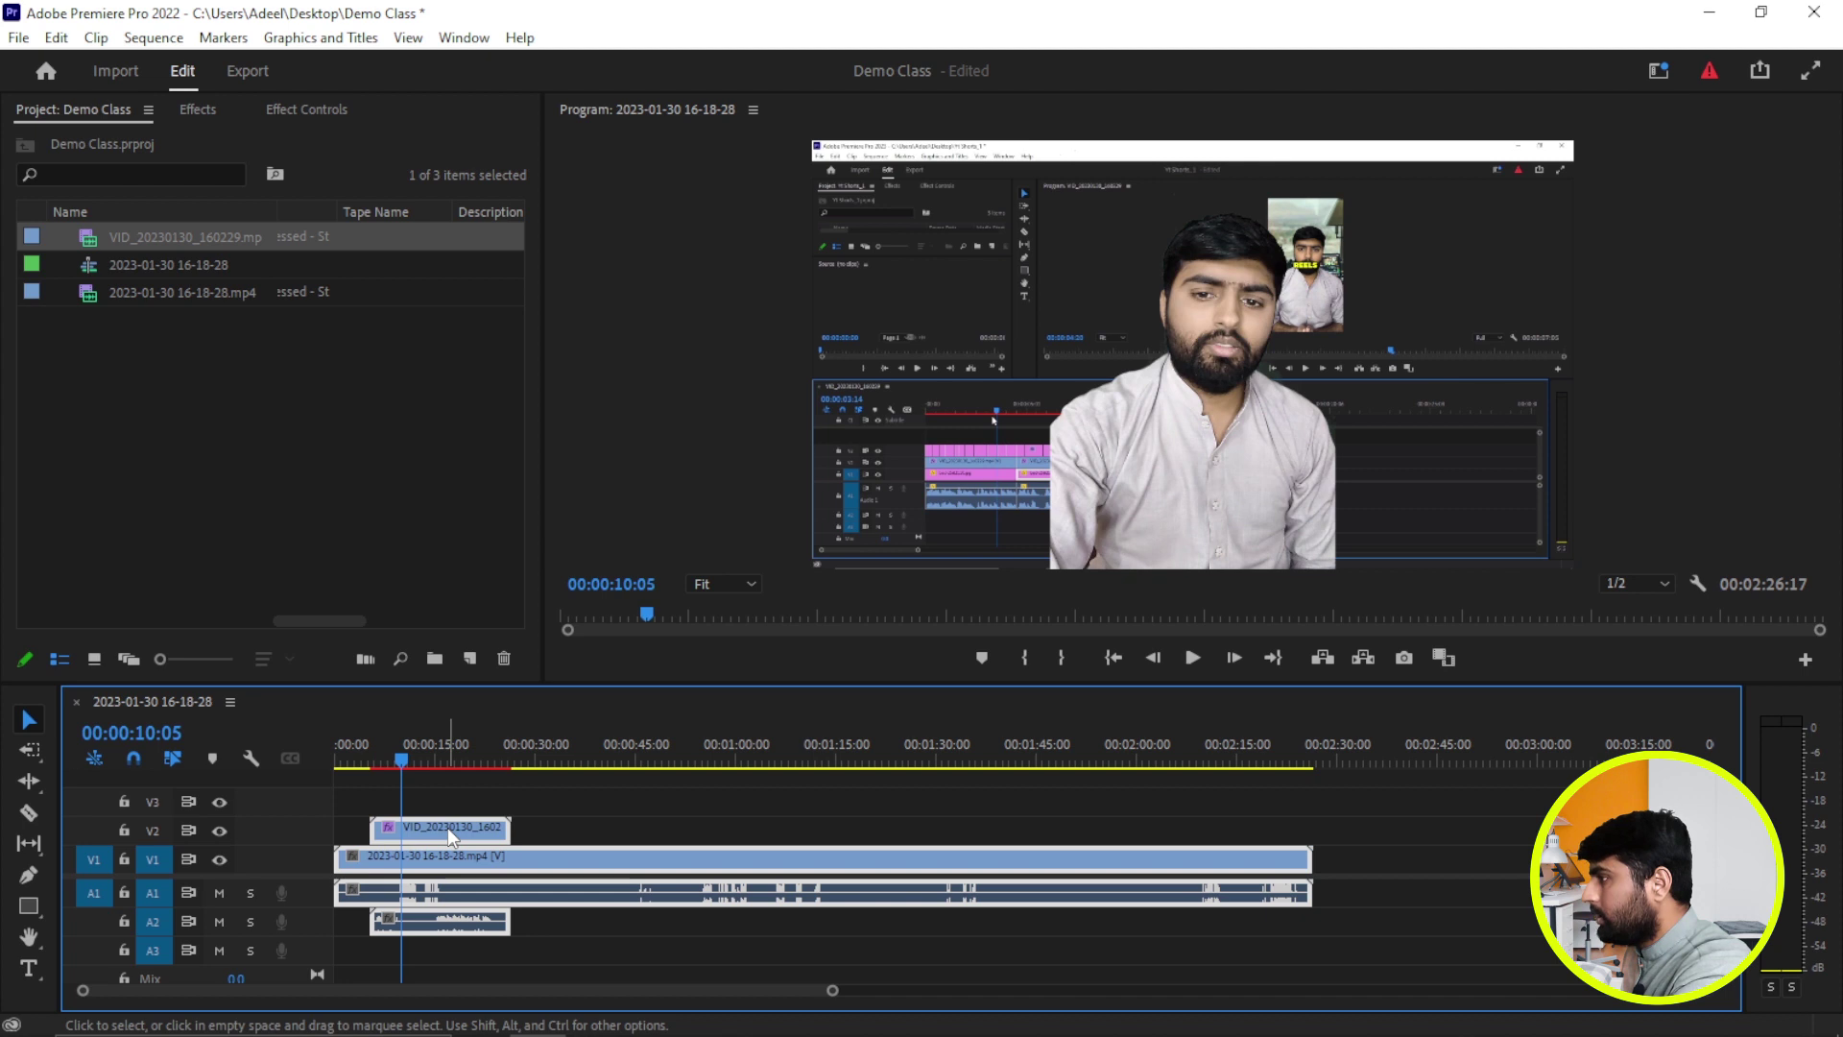
{"action": "left_click_drag", "start_coordinate": [382, 757], "coordinate": [415, 757]}
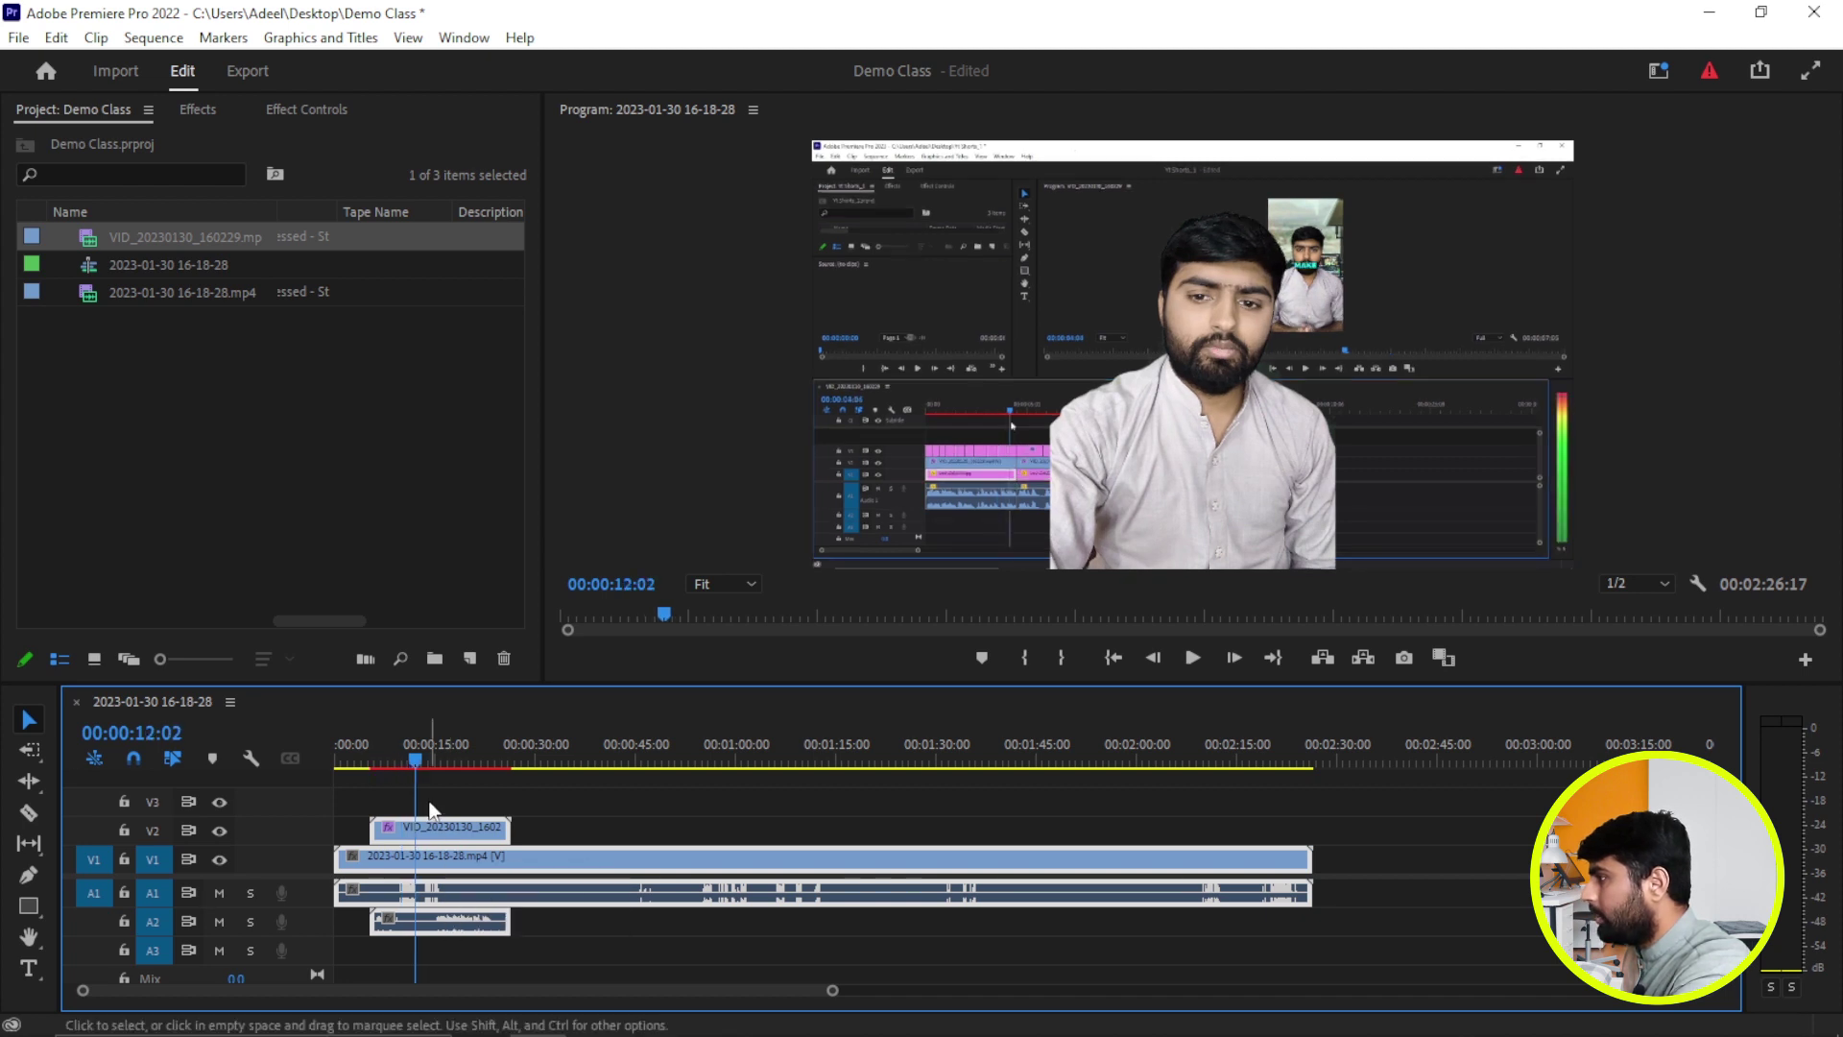
{"action": "left_click", "coordinate": [29, 813]}
{"action": "left_click", "coordinate": [415, 828]}
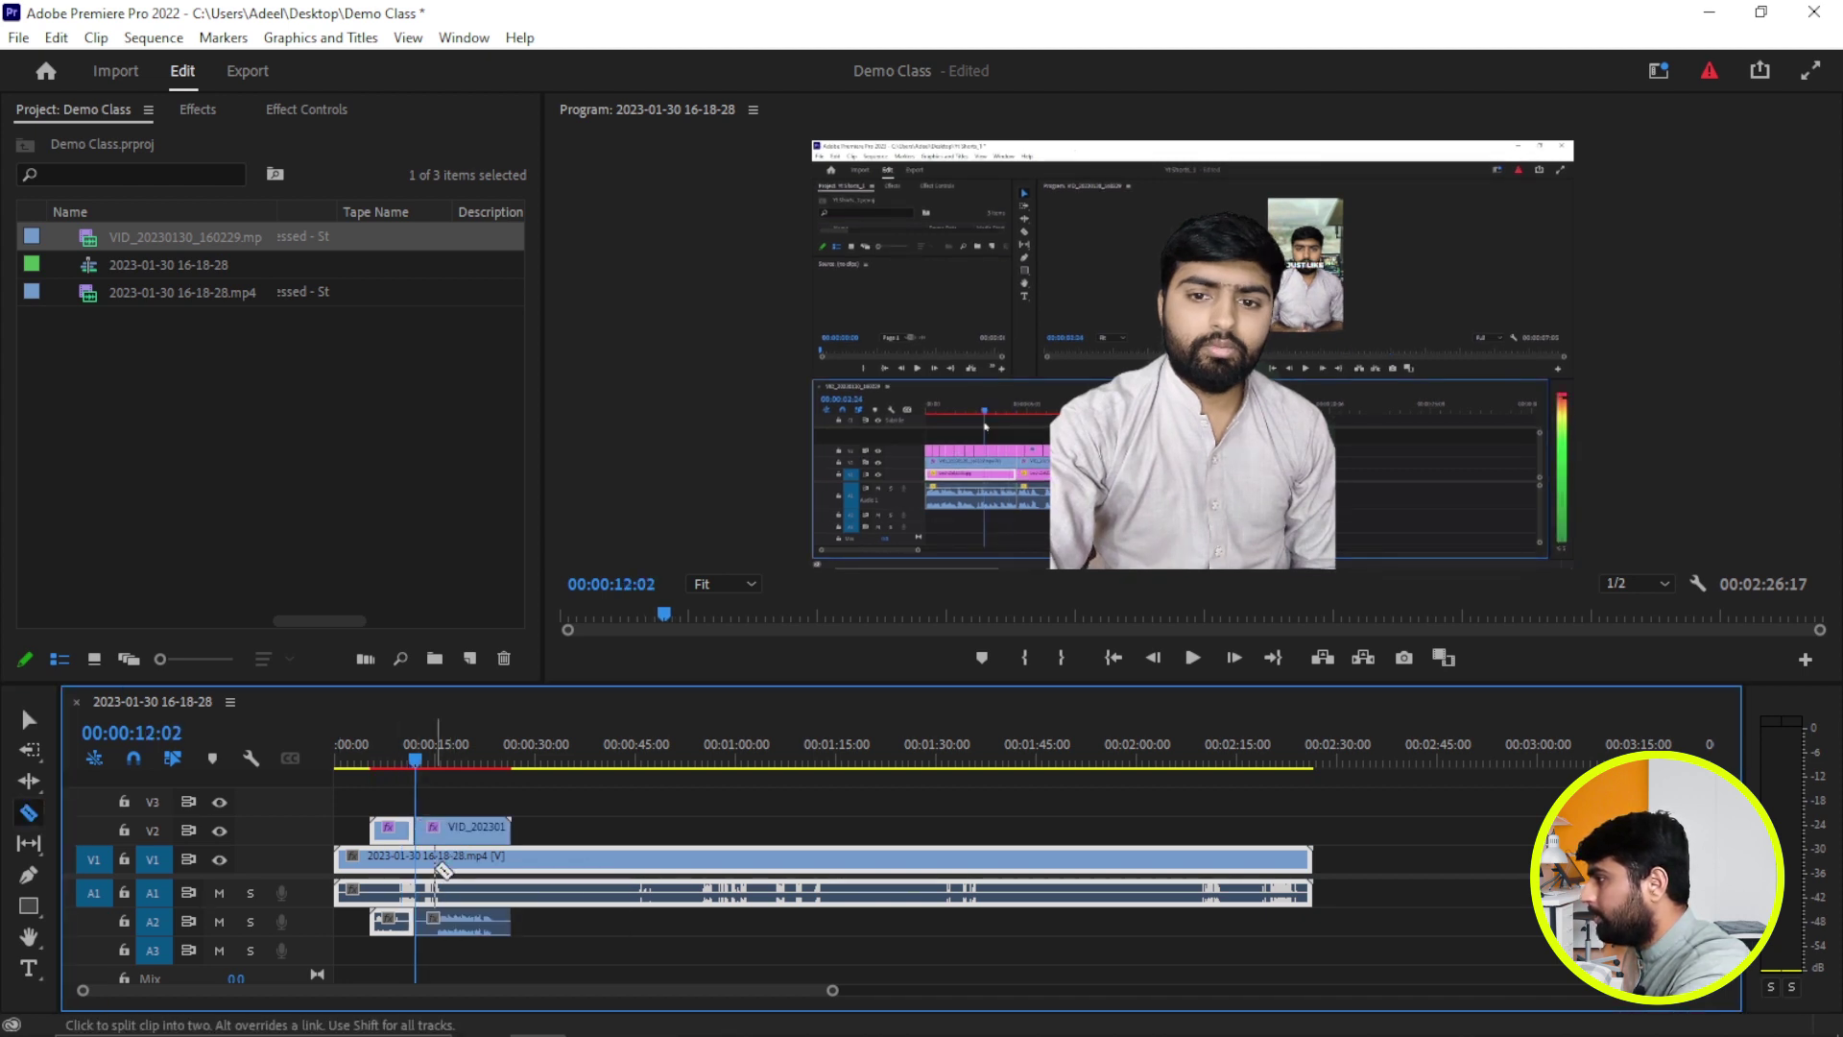
{"action": "left_click", "coordinate": [417, 858]}
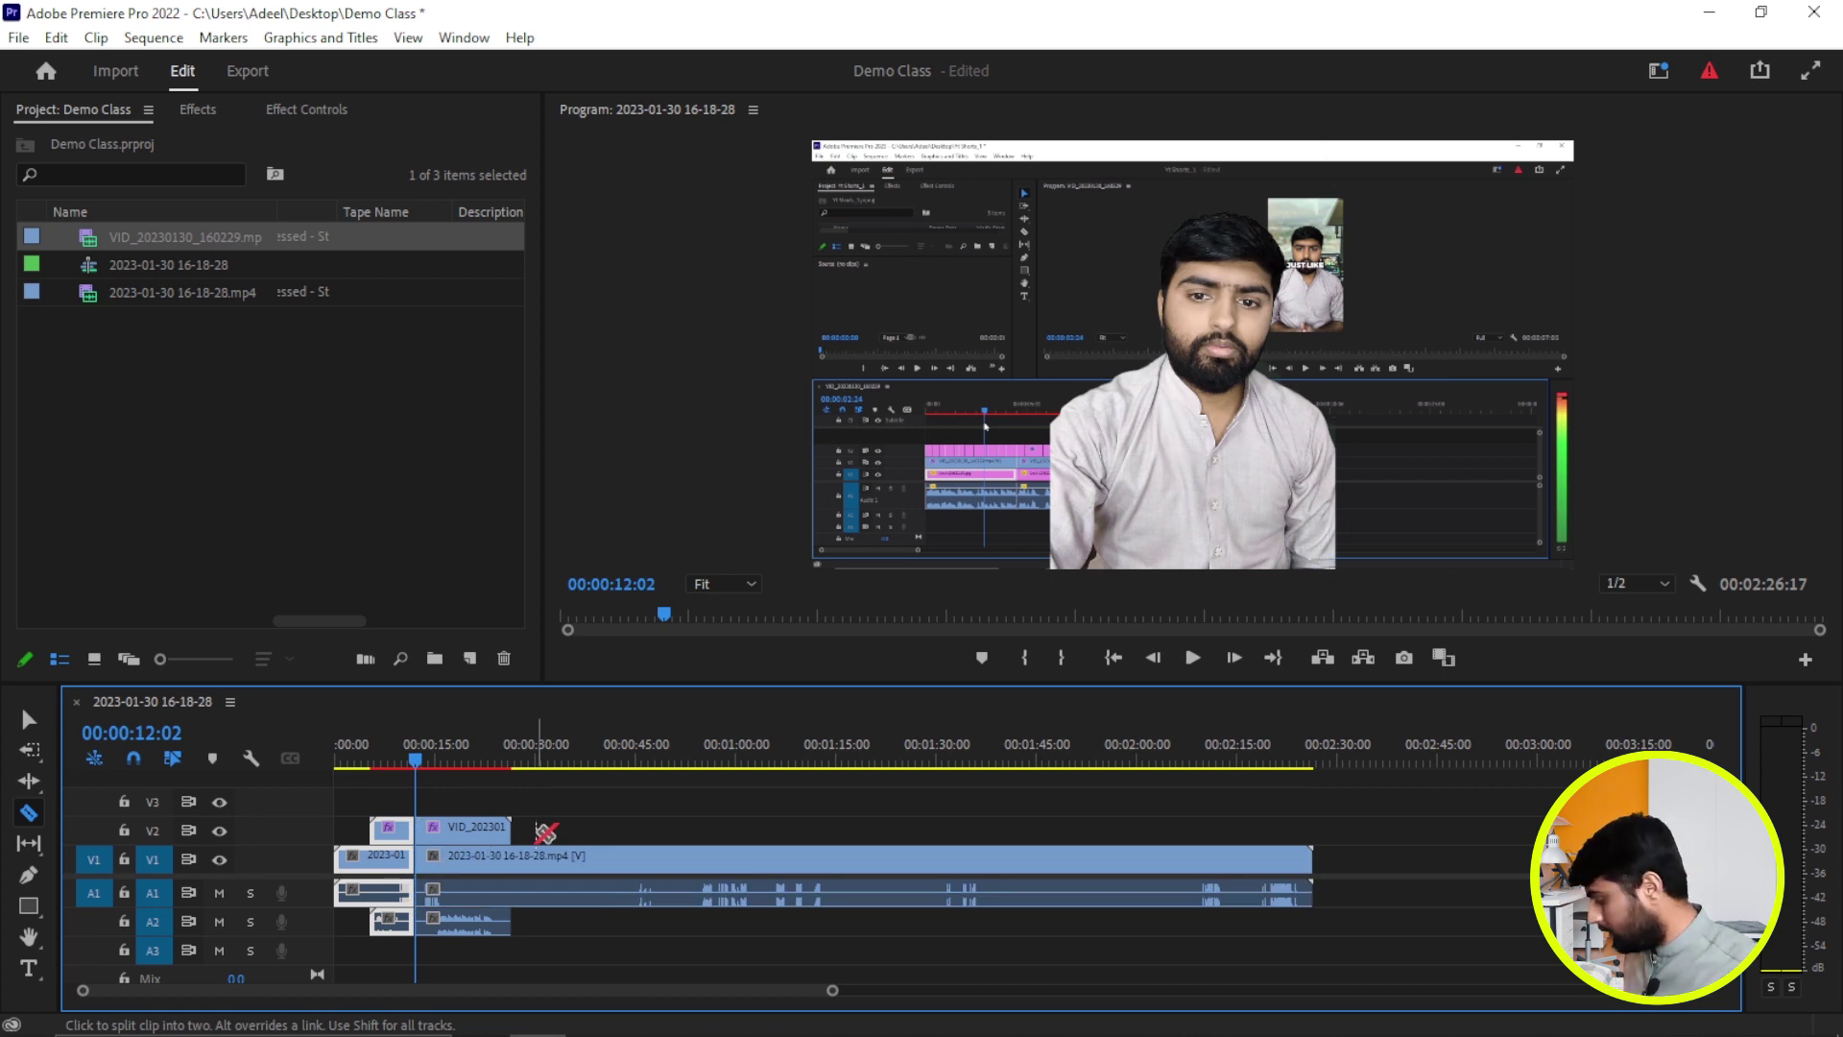
Undo those cuts, then cut all tracks with Ctrl+Shift+K and undo again
{"action": "key", "text": "ctrl+z"}
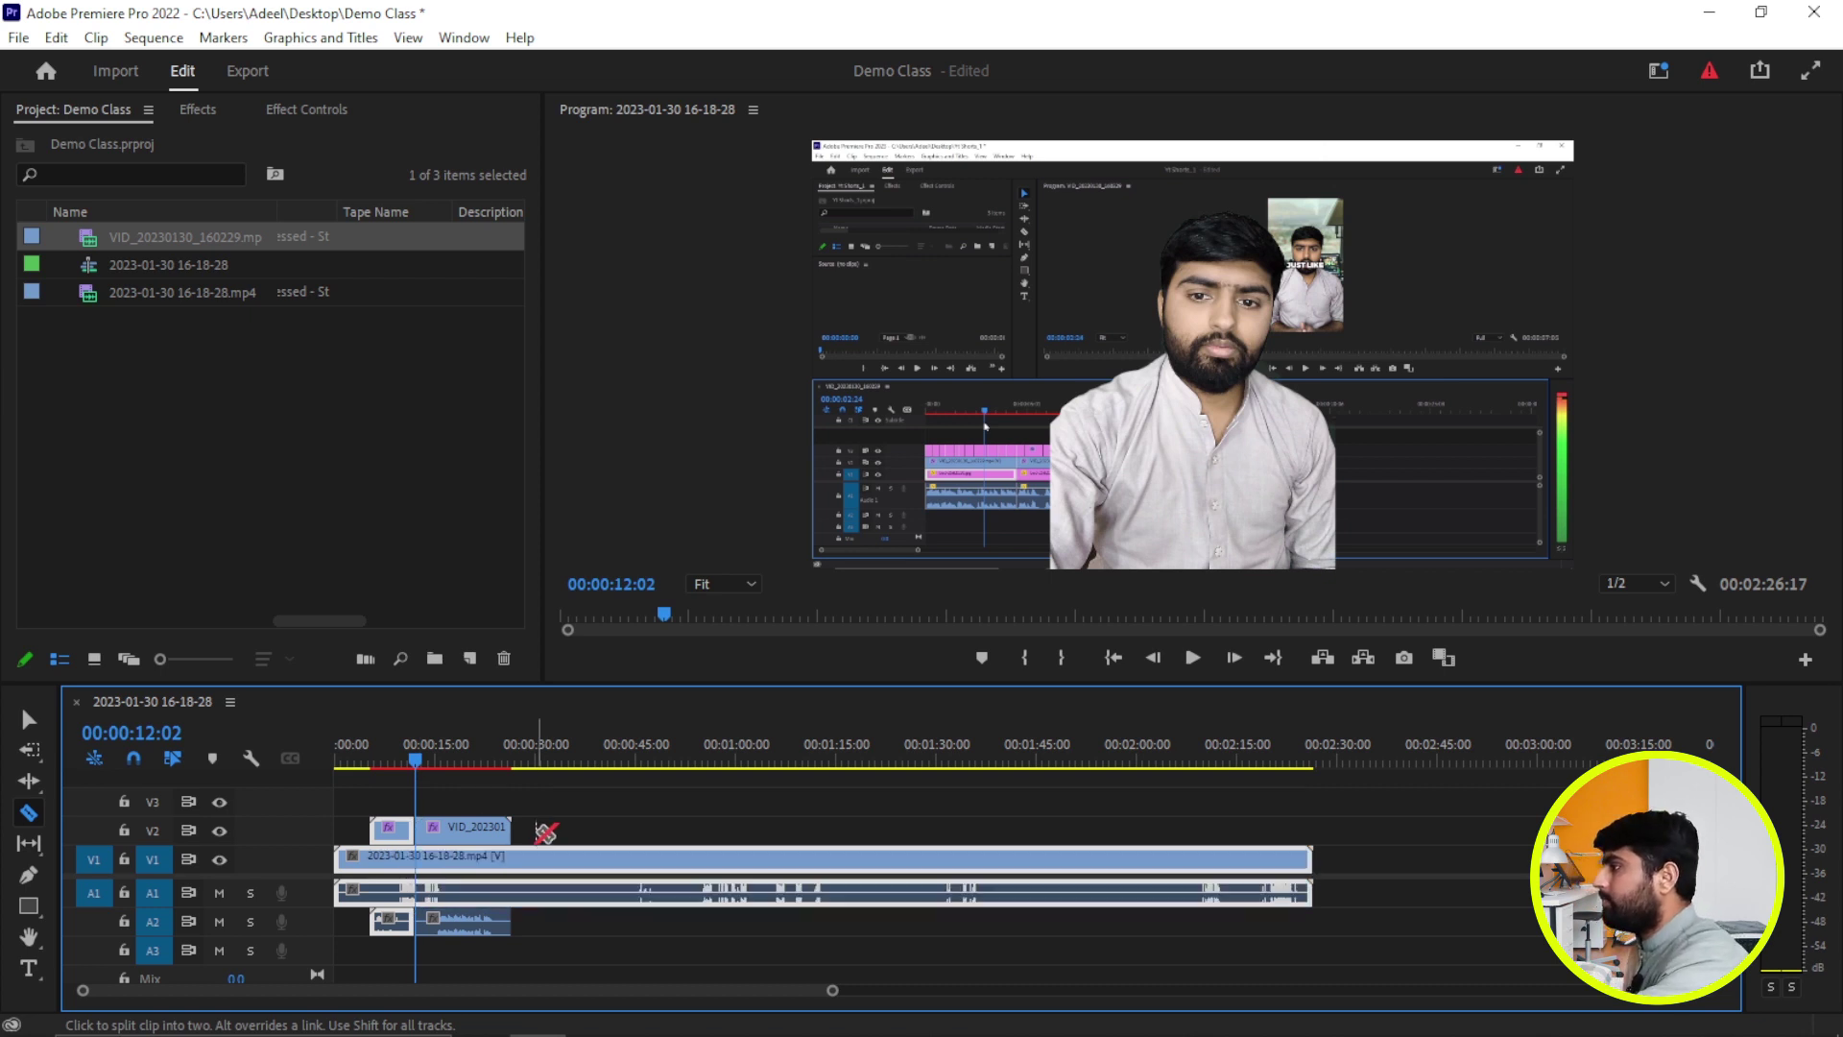
{"action": "key", "text": "ctrl+z"}
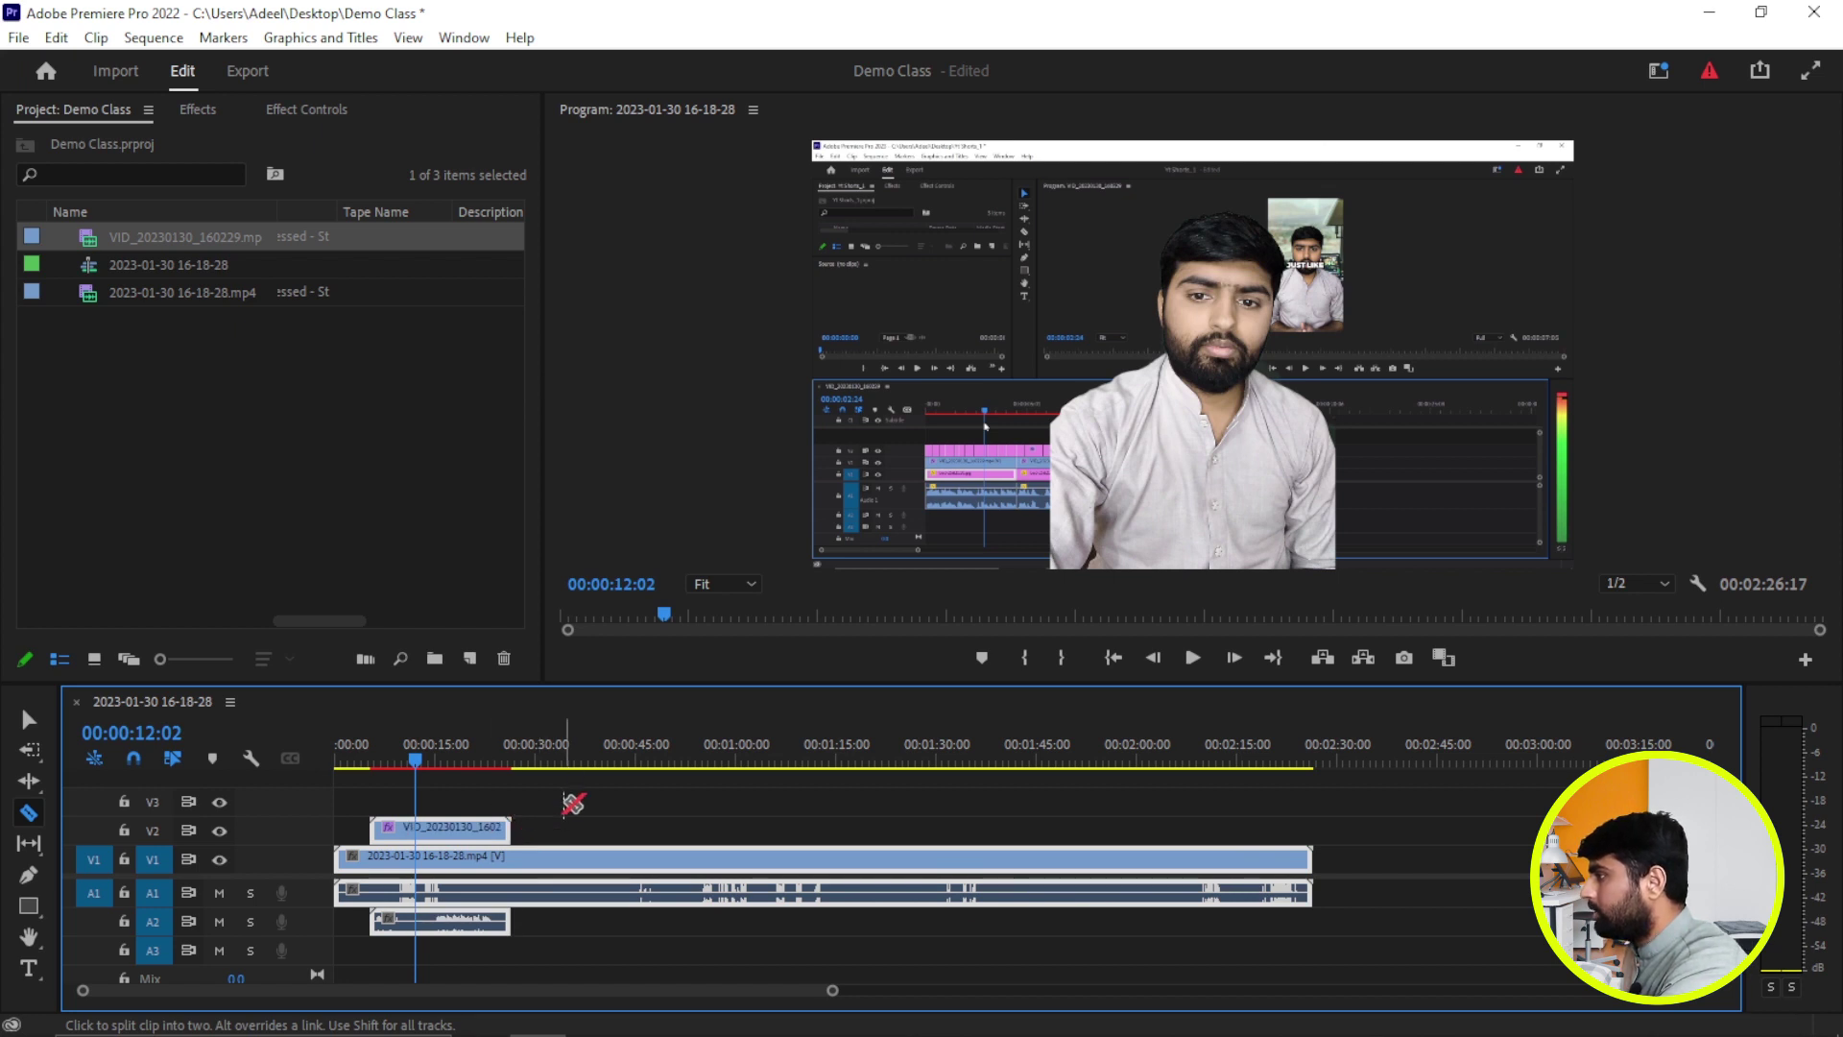
{"action": "key", "text": "v"}
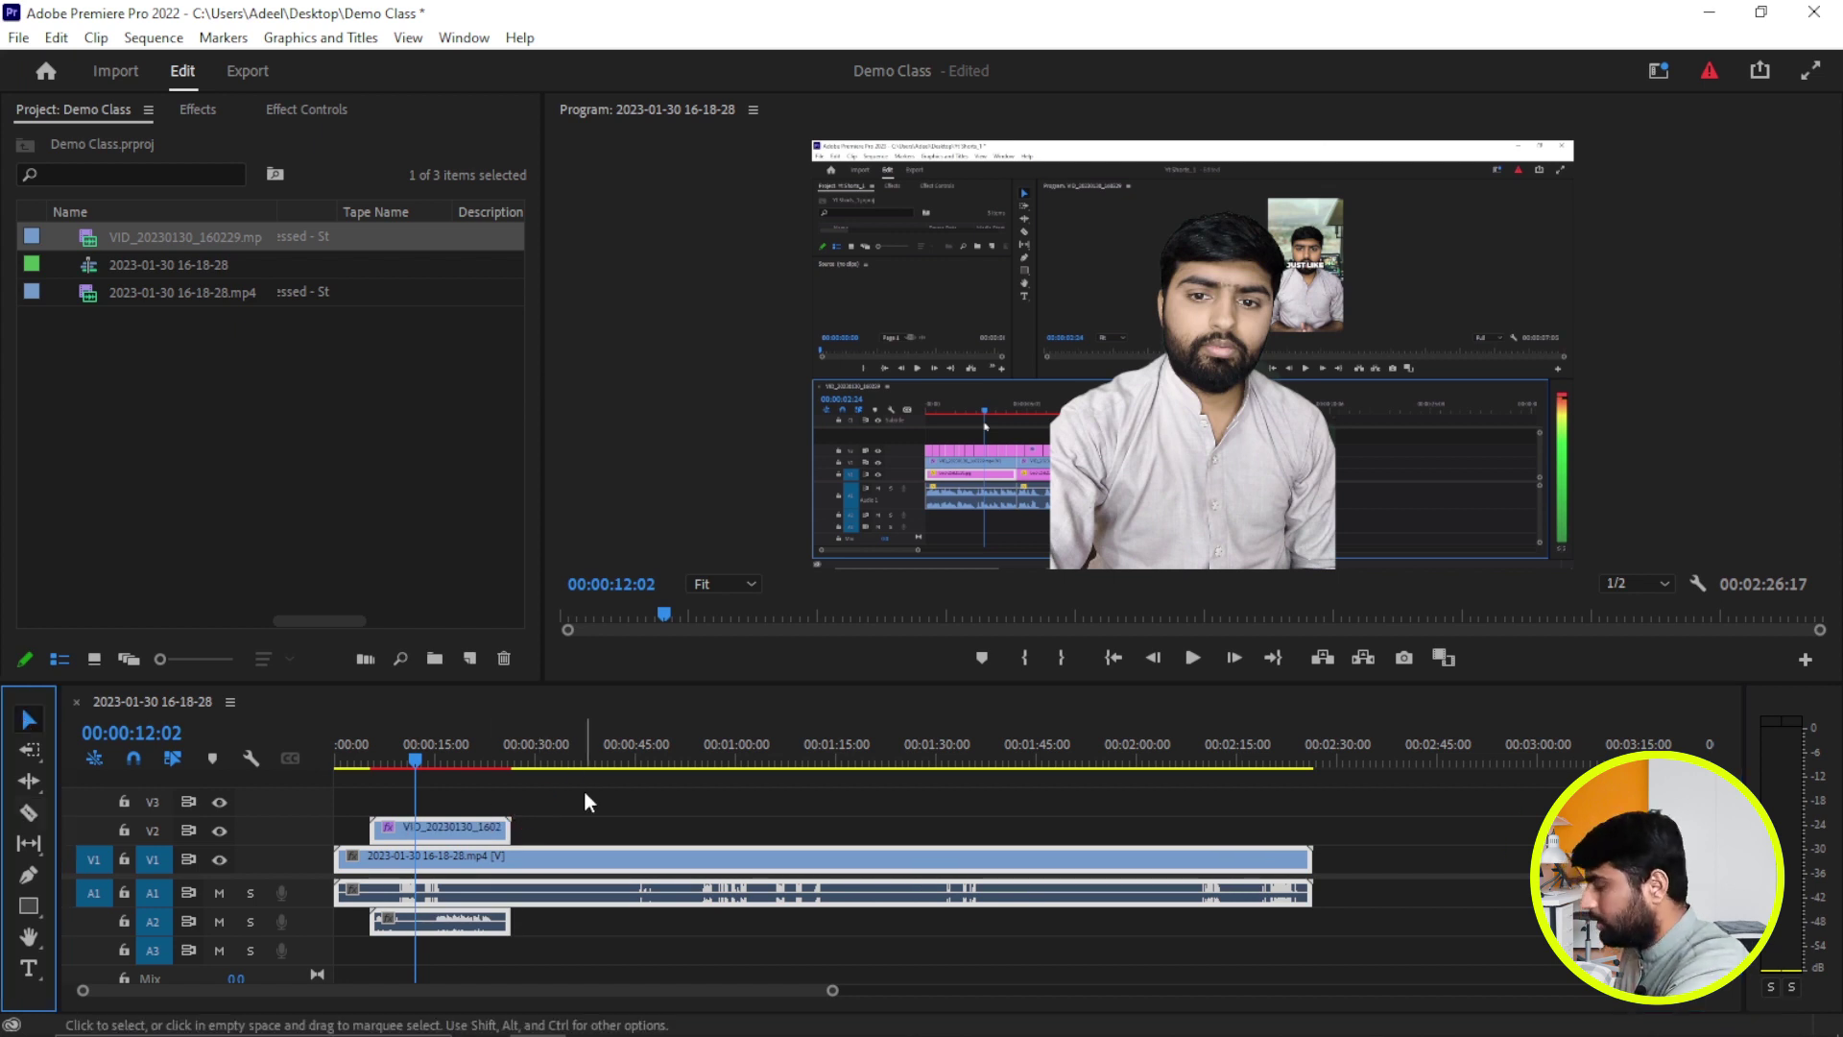
{"action": "key", "text": "ctrl+shift+k"}
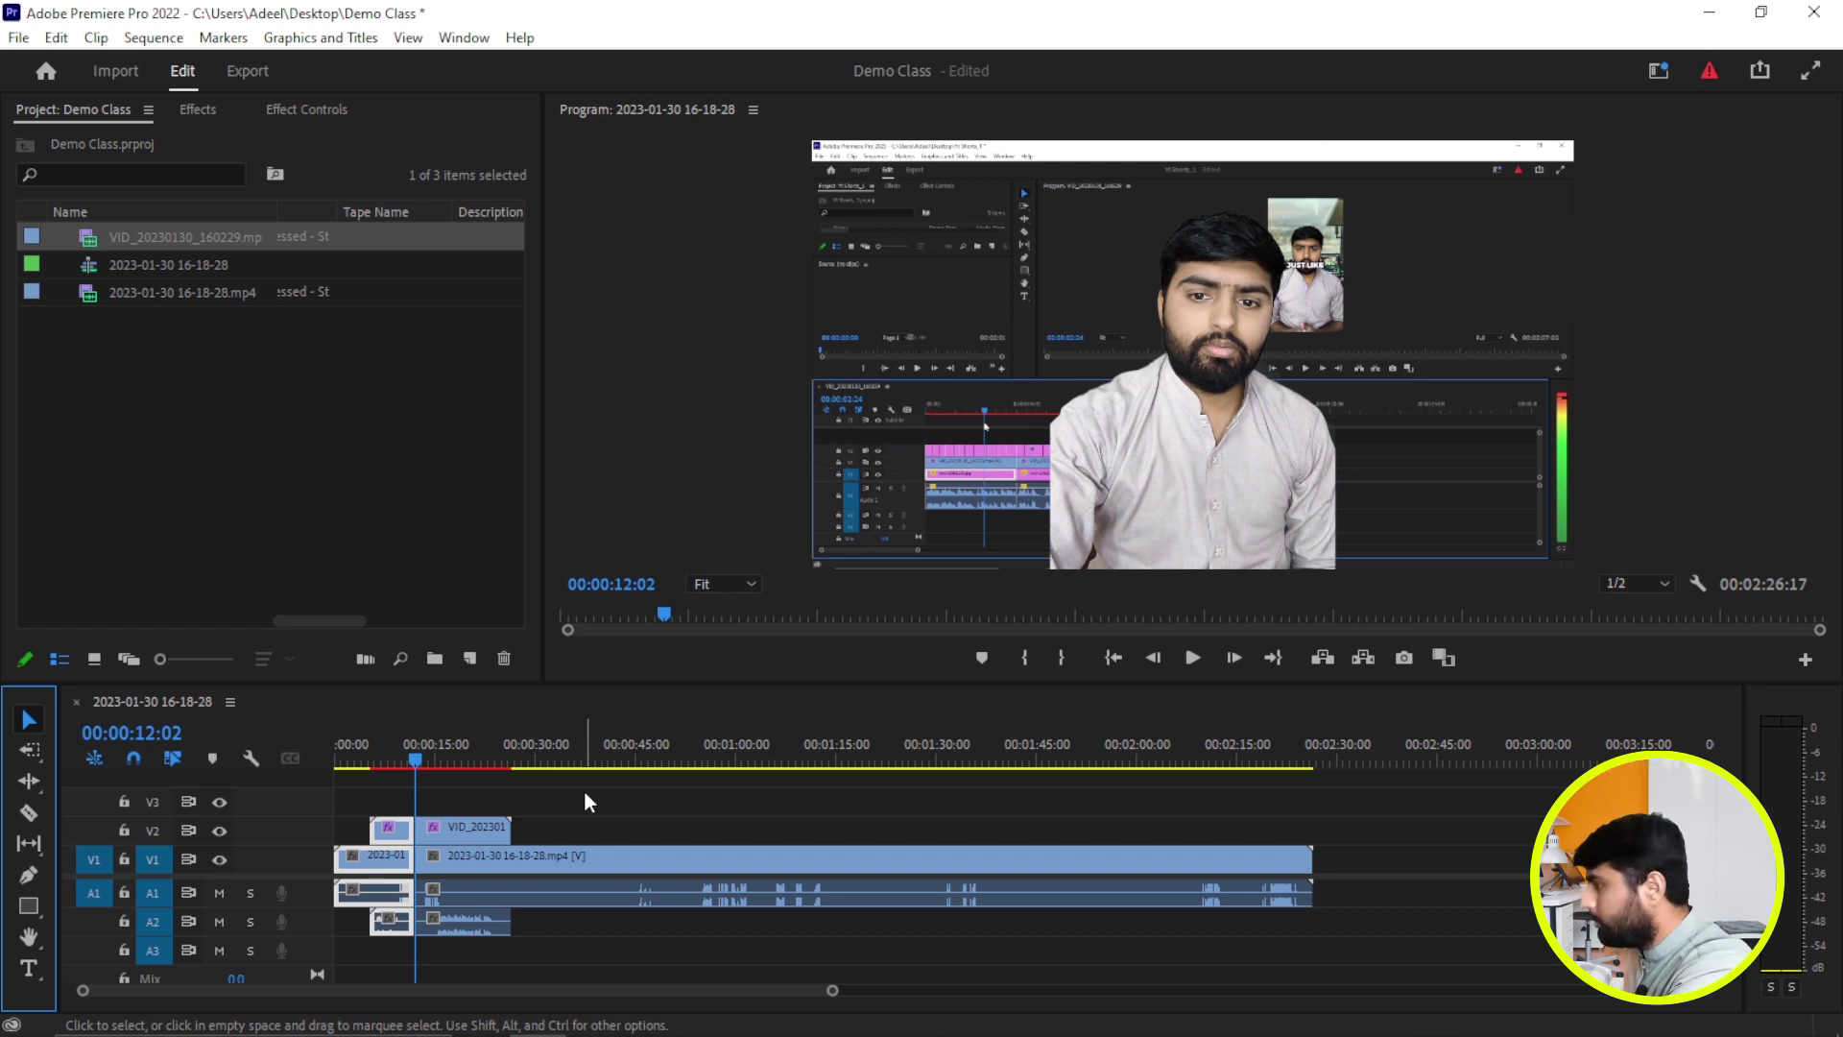
{"action": "key", "text": "ctrl+z"}
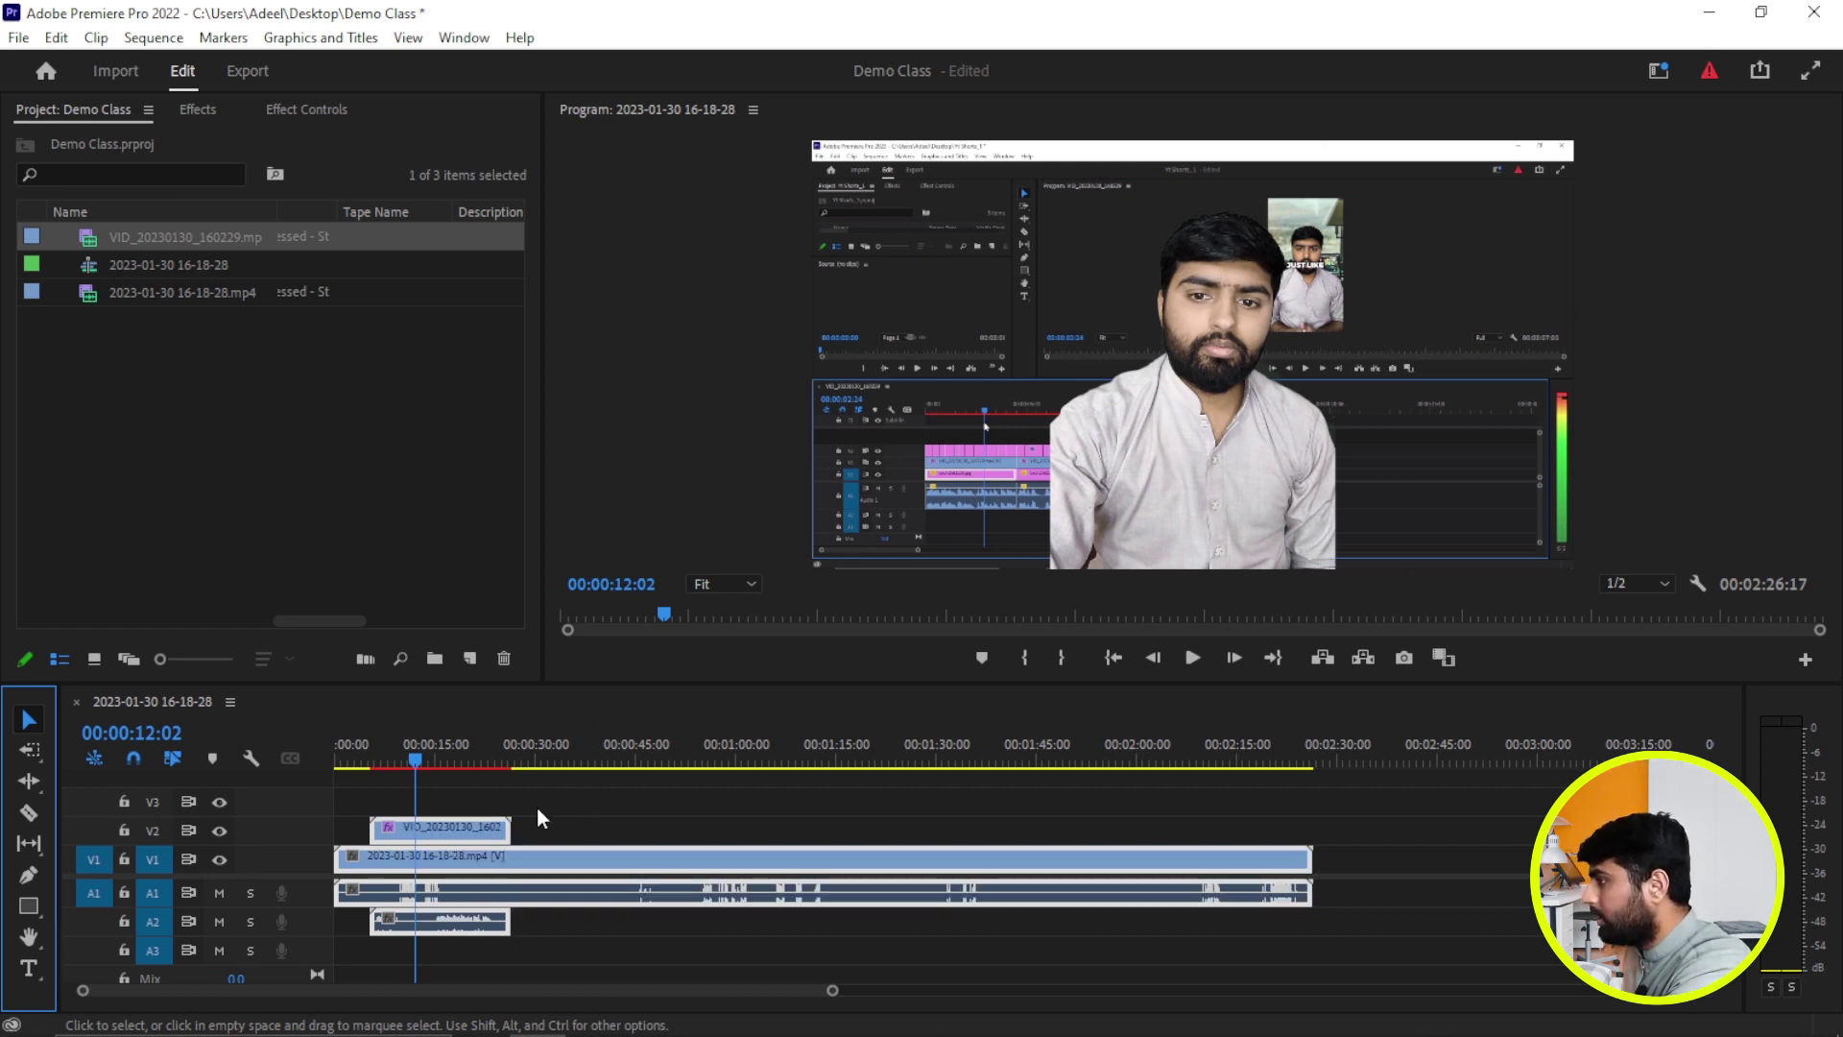
Shift-click with the Razor tool to split every track at 00:00:12:02
{"action": "key", "text": "c"}
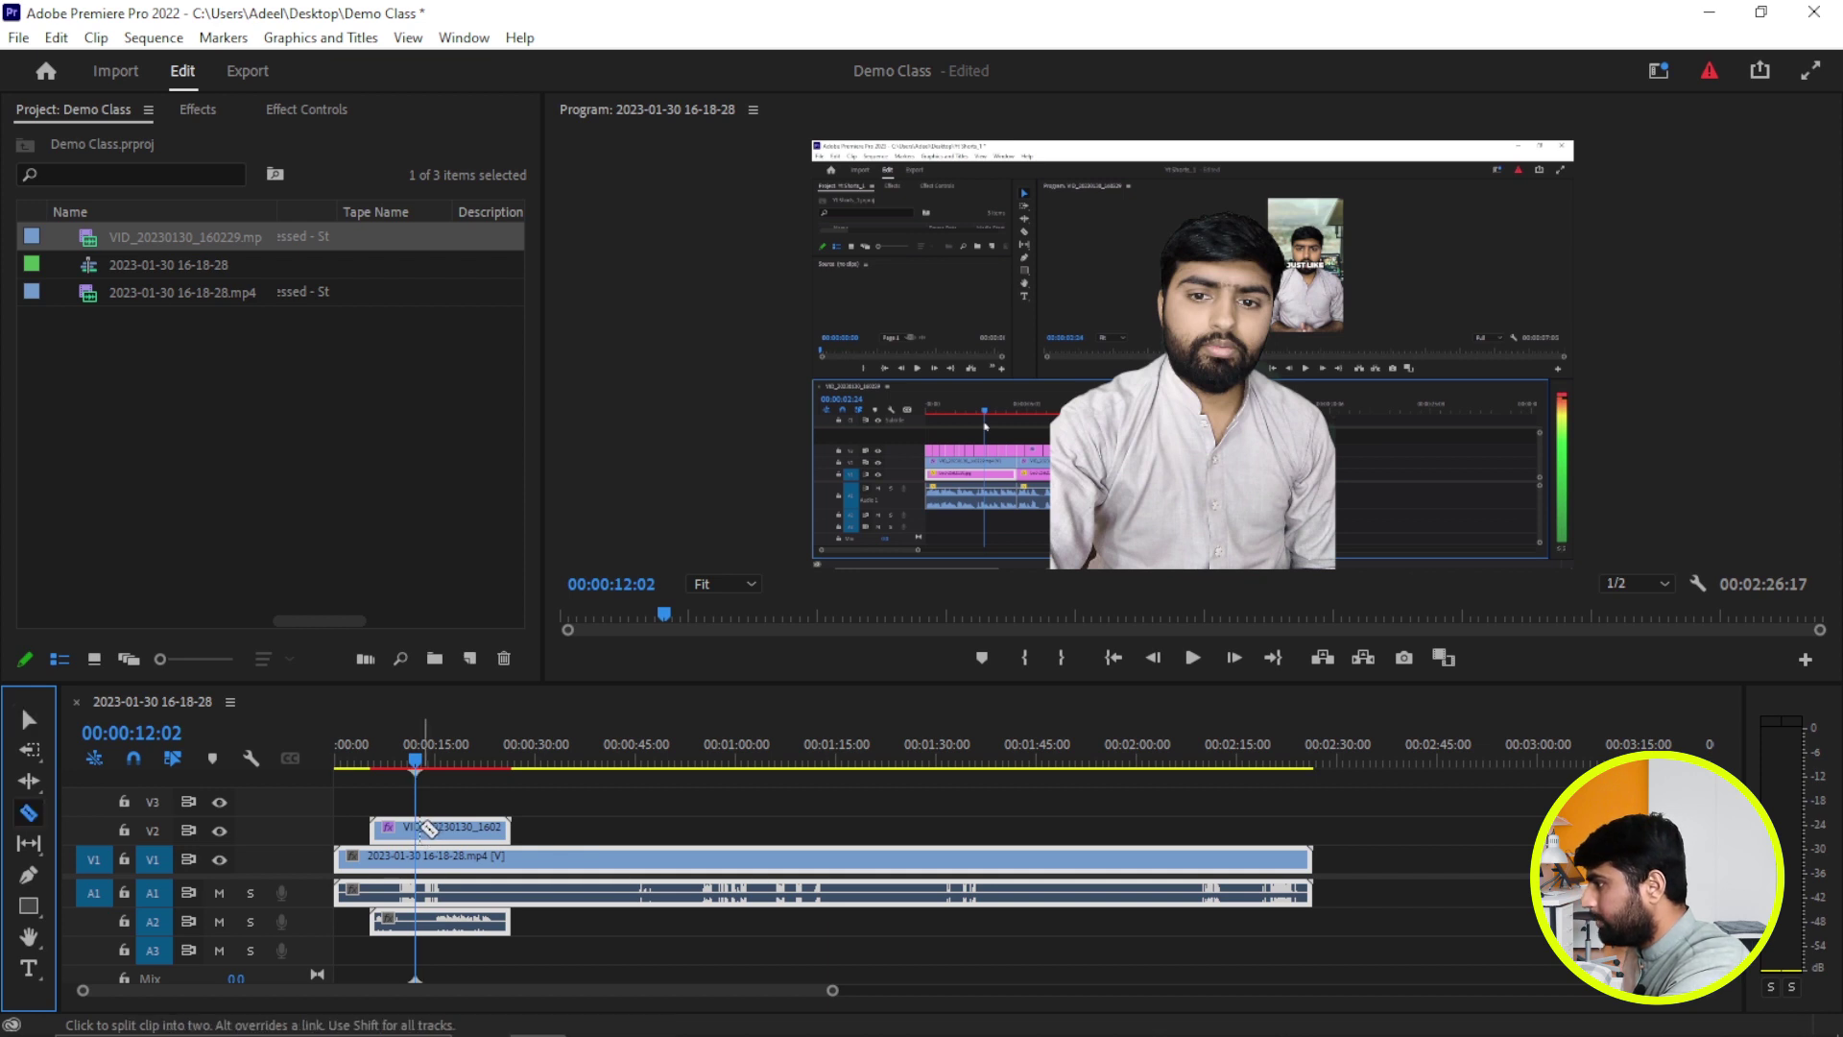
{"action": "key", "text": "shift"}
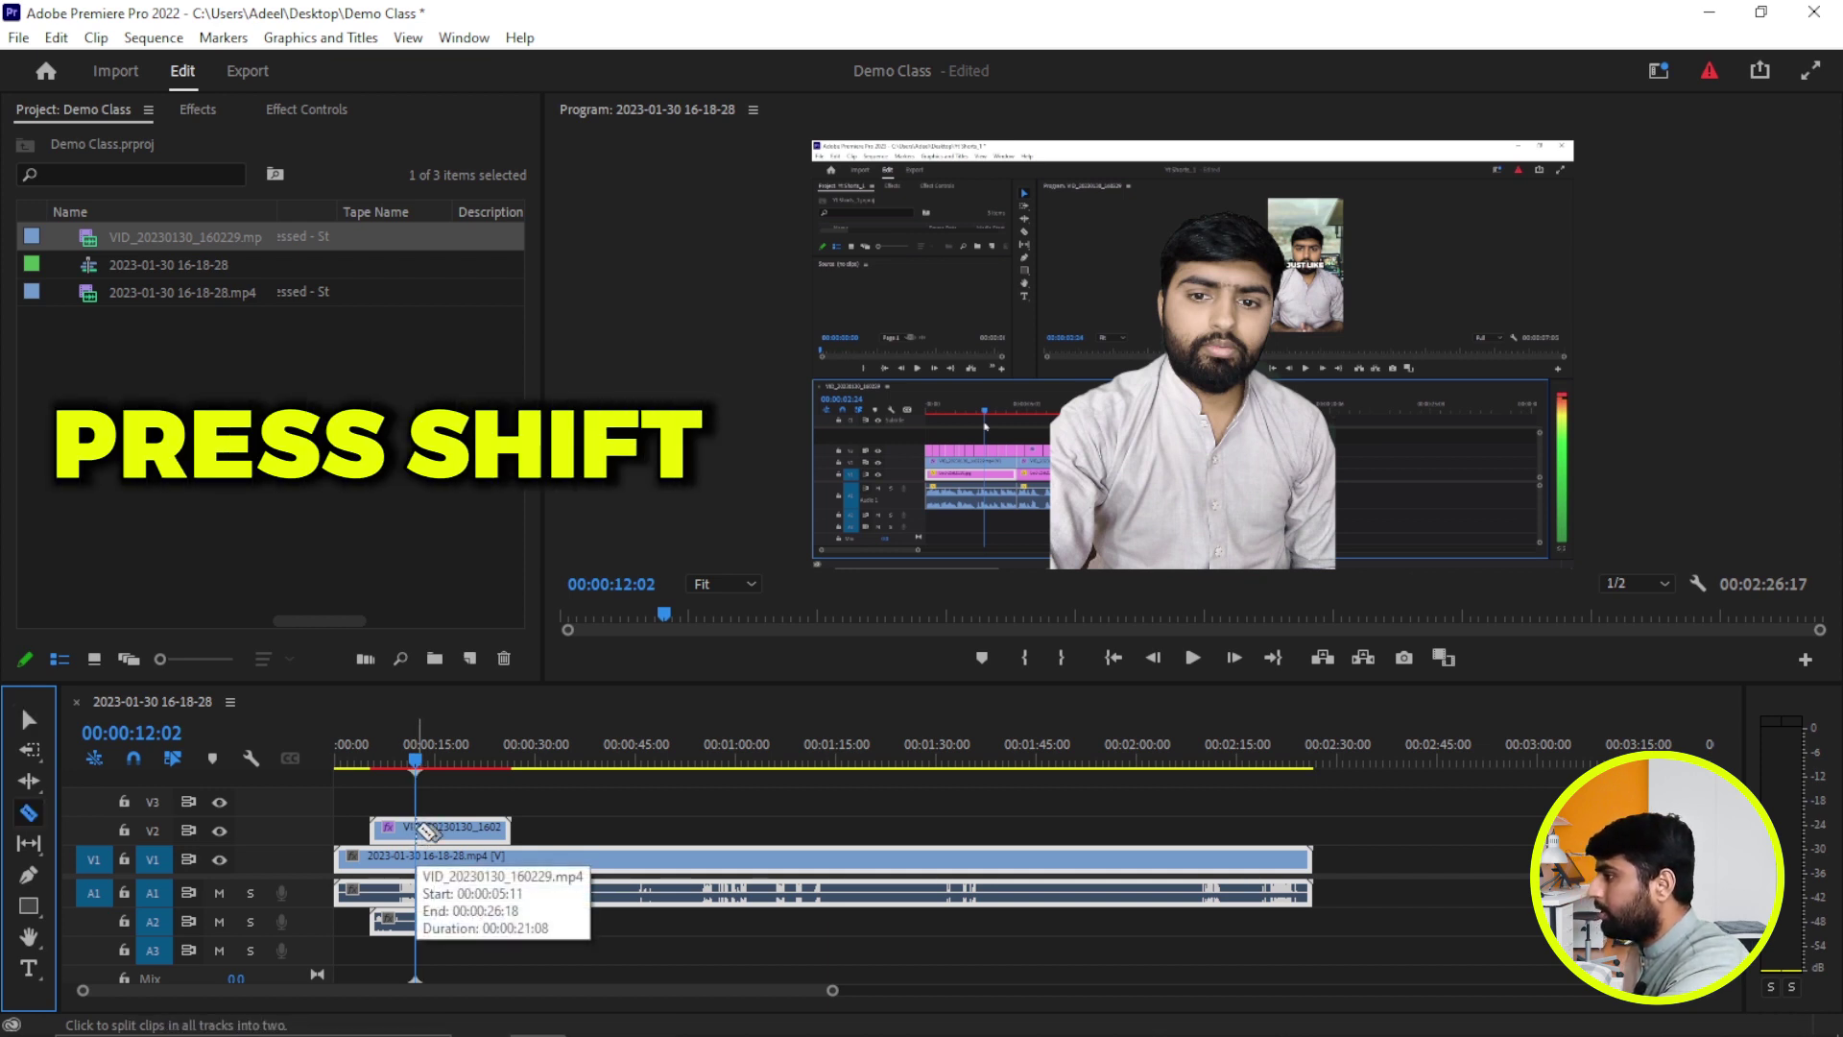
{"action": "left_click", "coordinate": [416, 829], "text": "shift"}
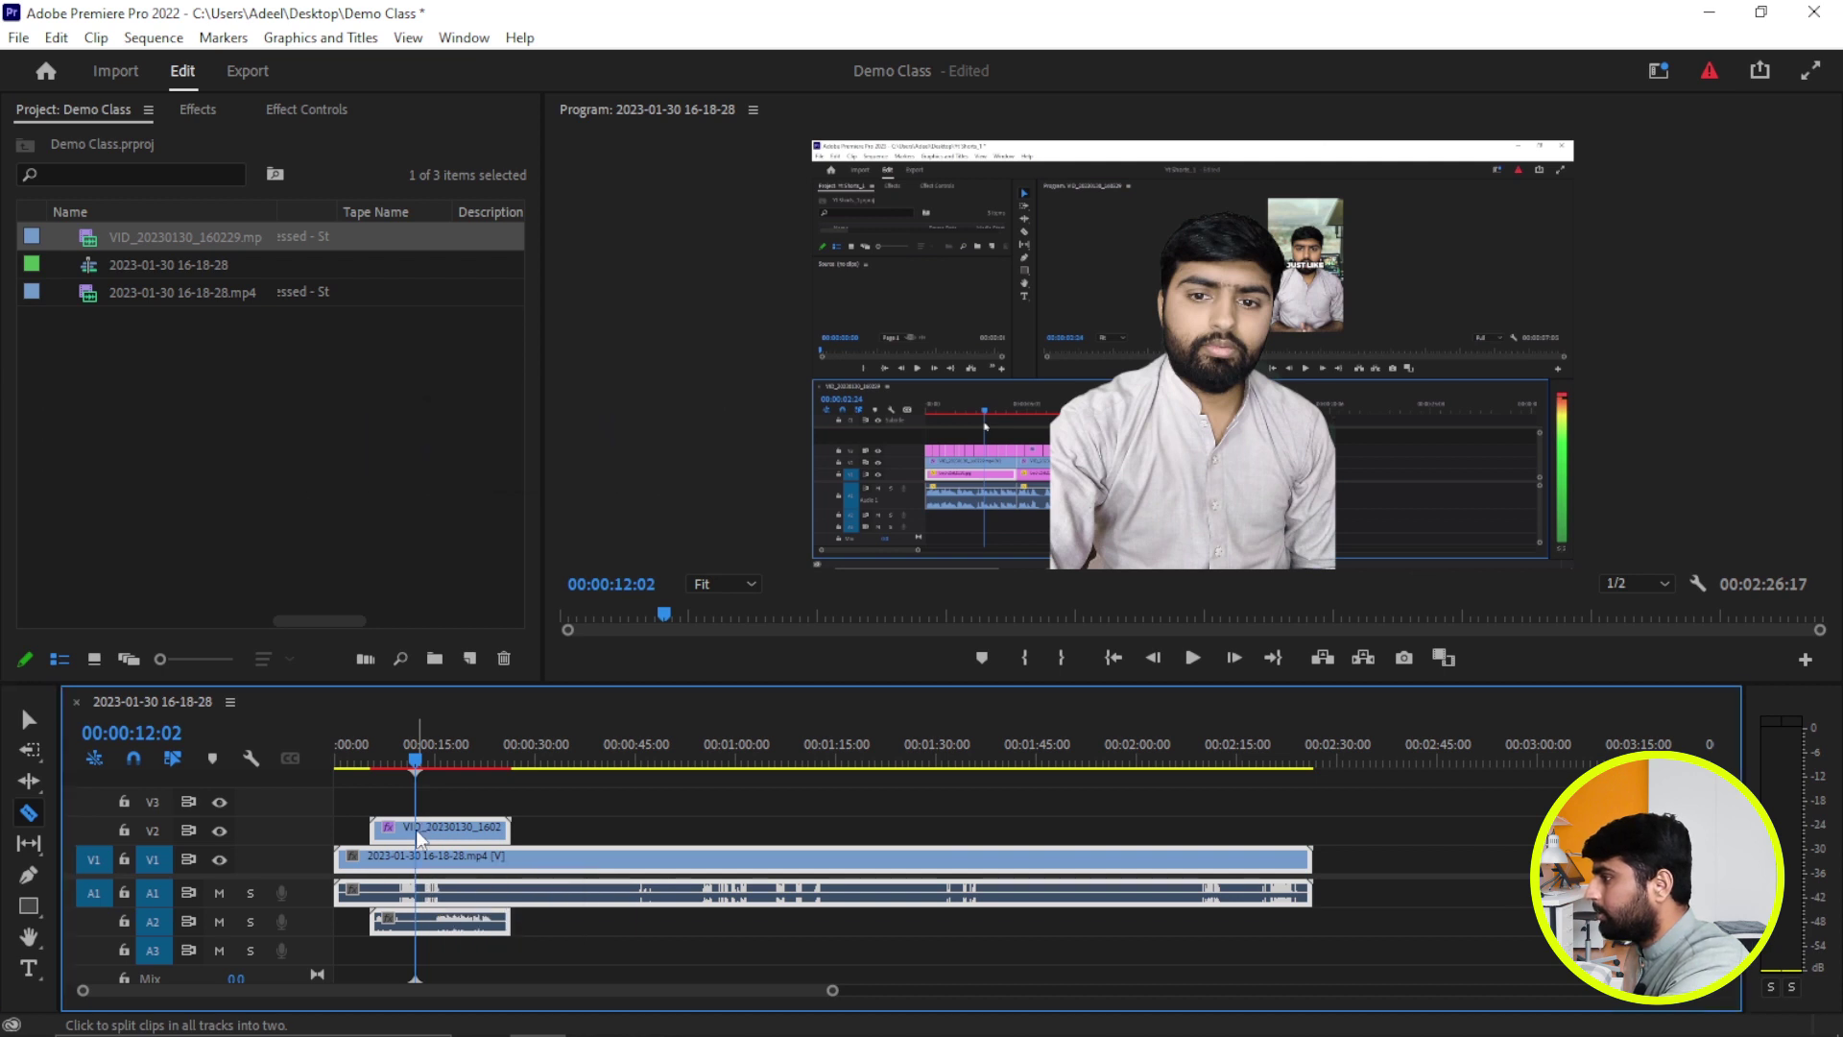